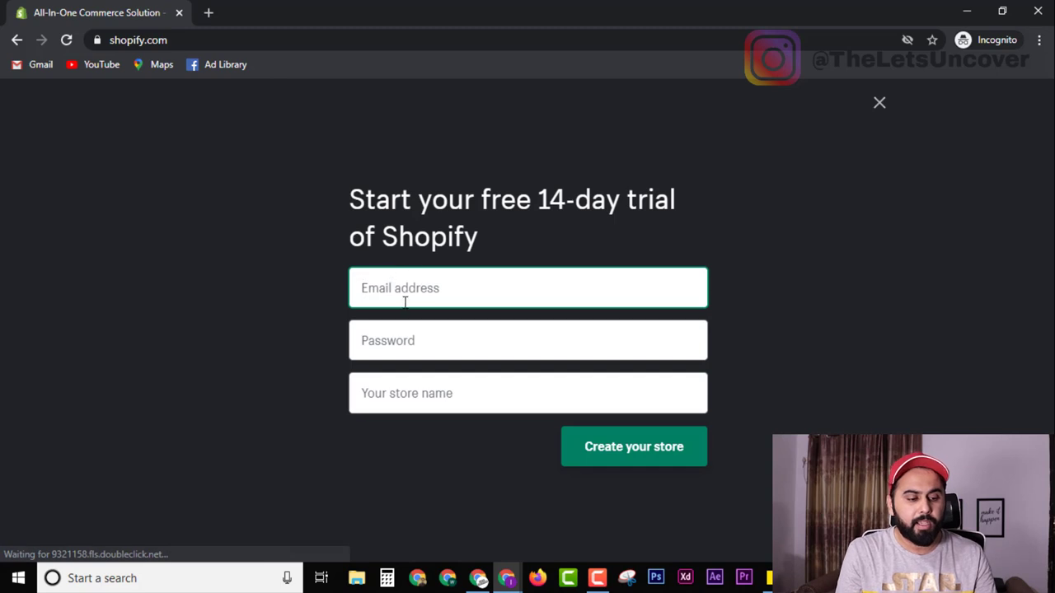
Leave the trial signup's password and store name fields empty and close the form.
left_click(405, 340)
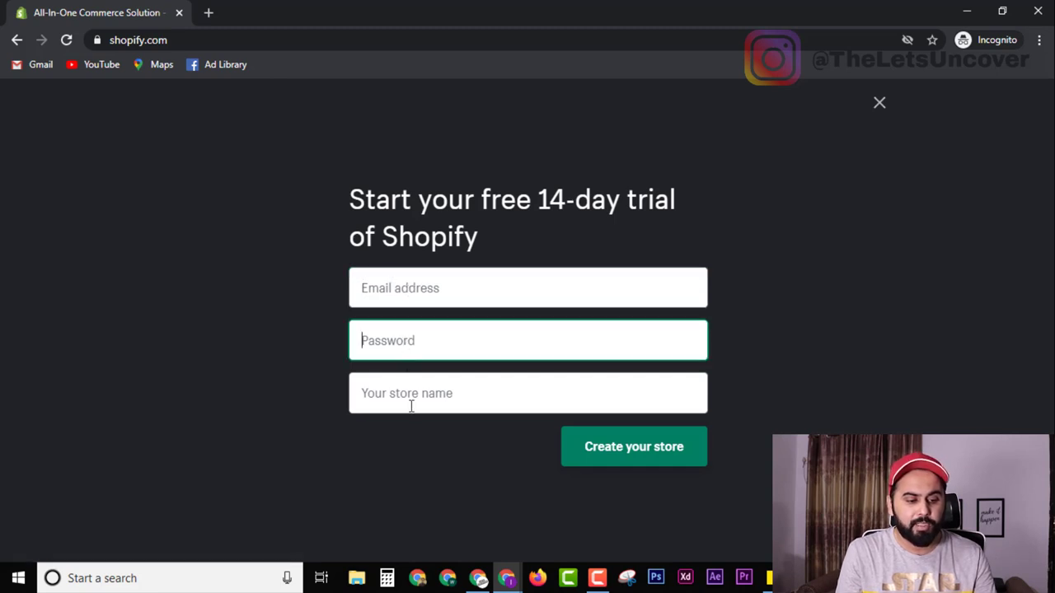
left_click(421, 391)
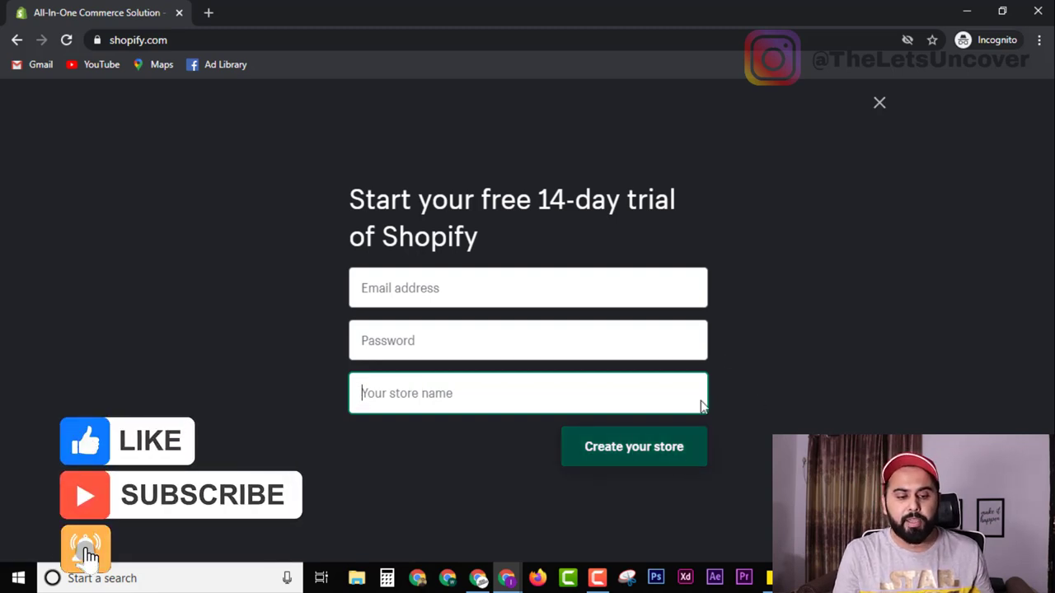
left_click(880, 108)
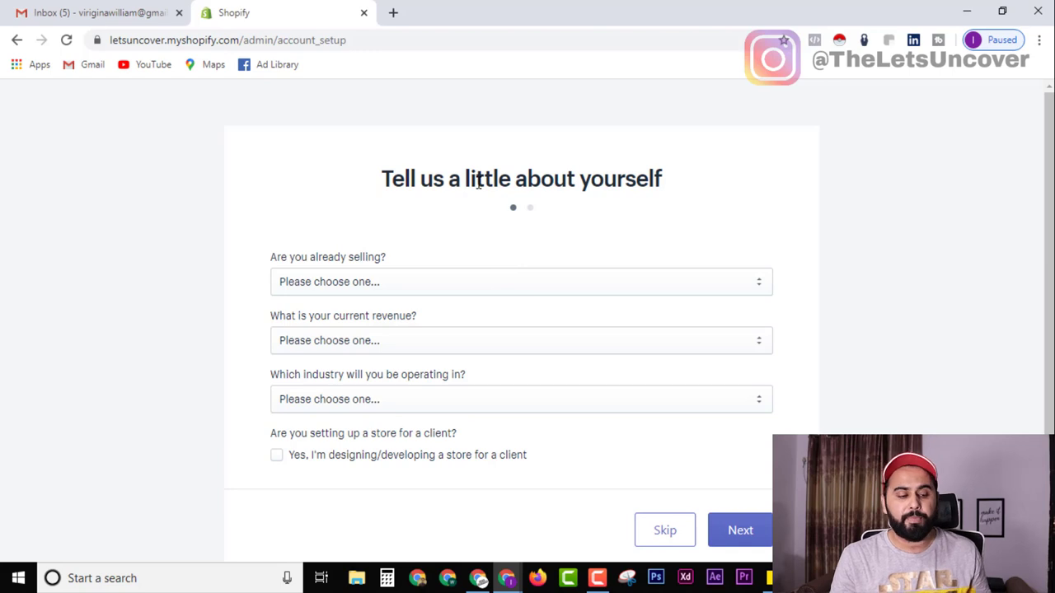
Confirm the account email from Gmail's 'Confirm your email address' message, then return to setup.
left_click(111, 11)
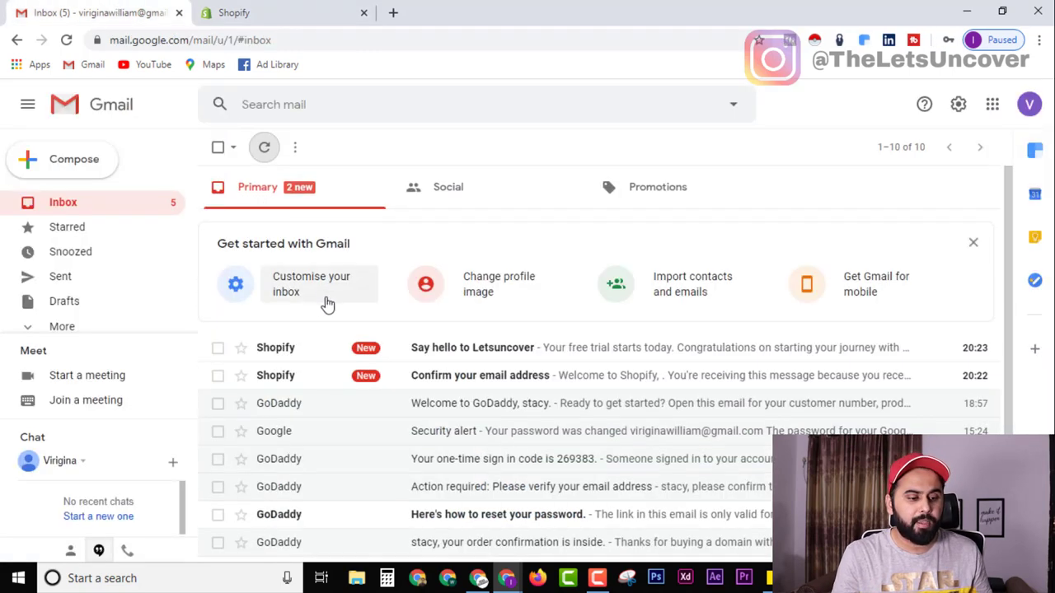
left_click(481, 375)
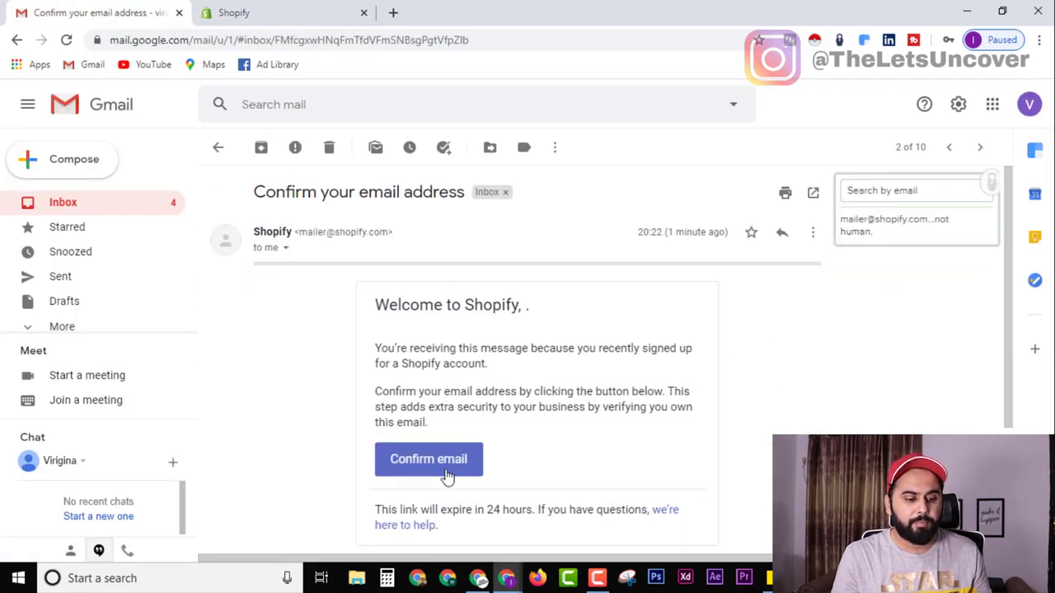
left_click(445, 461)
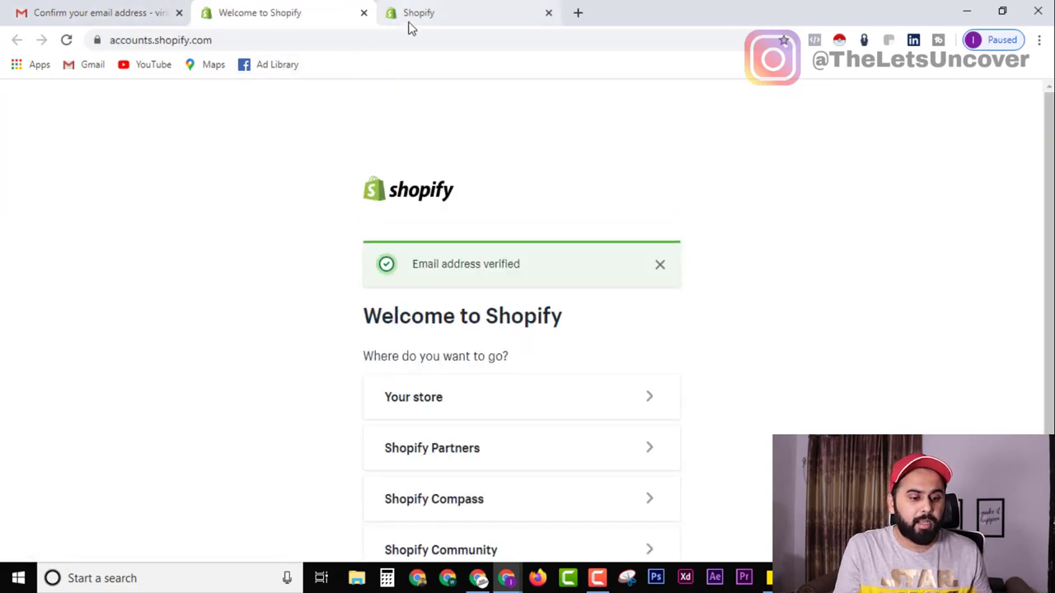
left_click(452, 7)
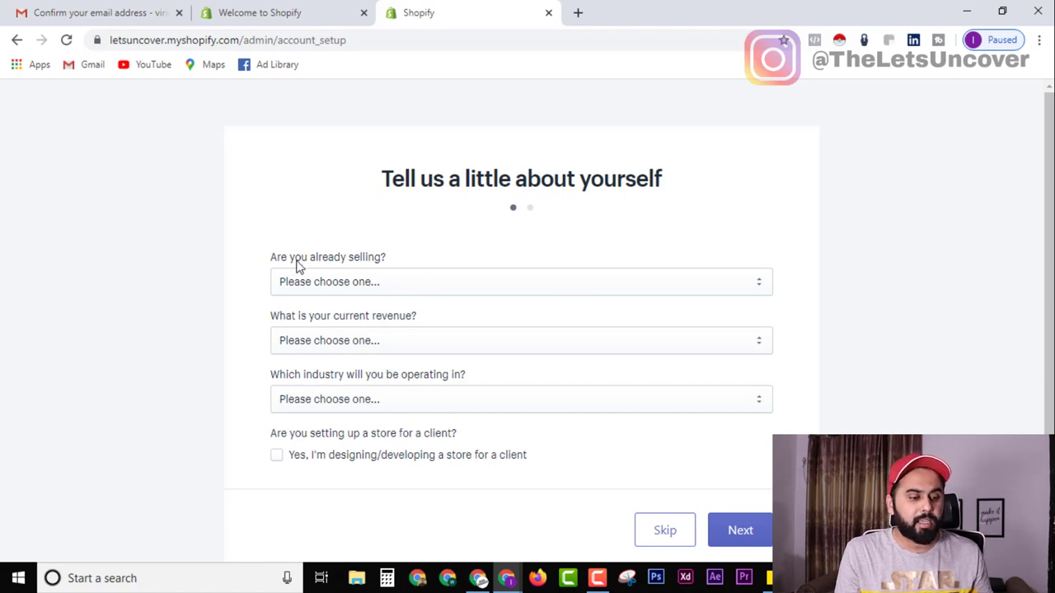
Answer 'I'm not selling products yet' to the selling question and skip the remaining questions.
left_click(412, 296)
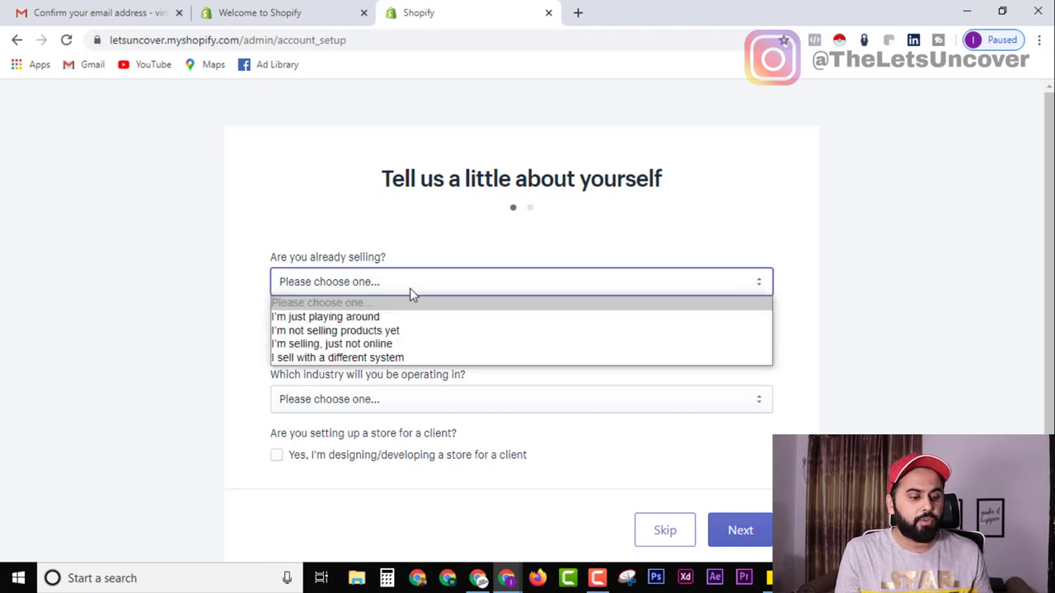
left_click(419, 333)
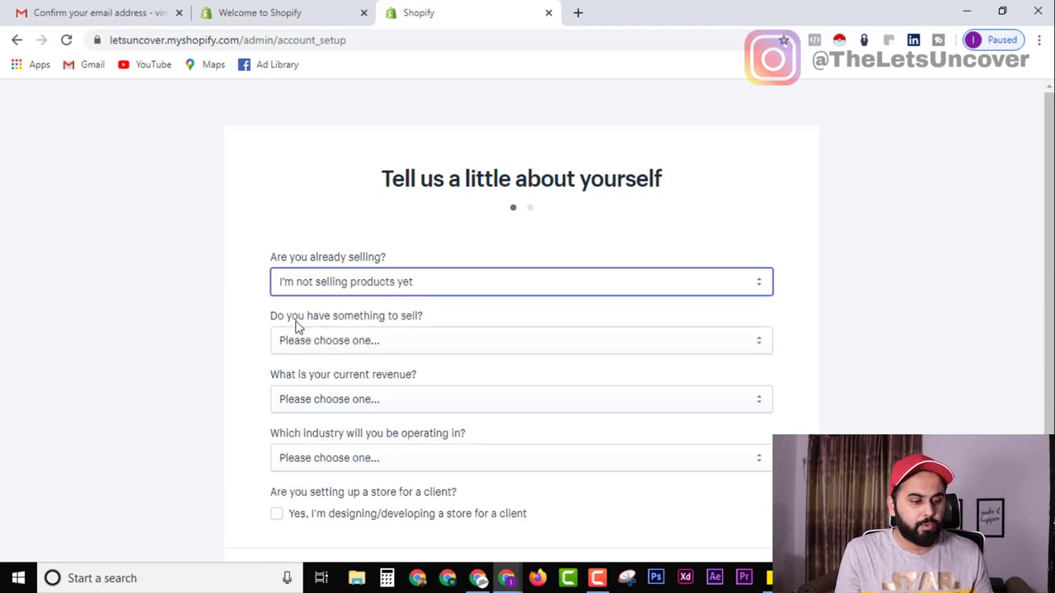
scroll(395, 346, "down", 2)
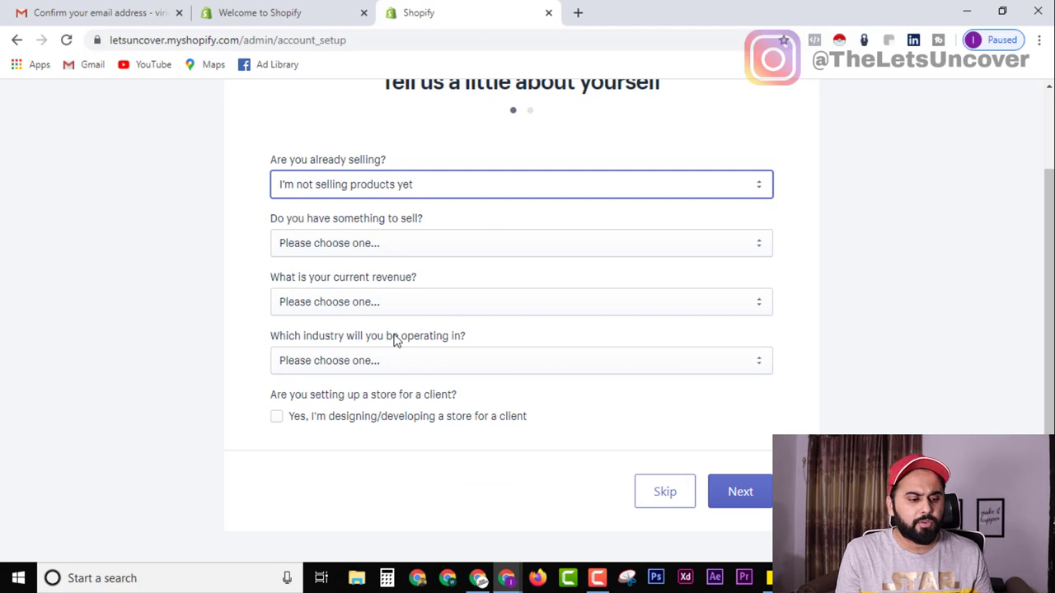
left_click(653, 497)
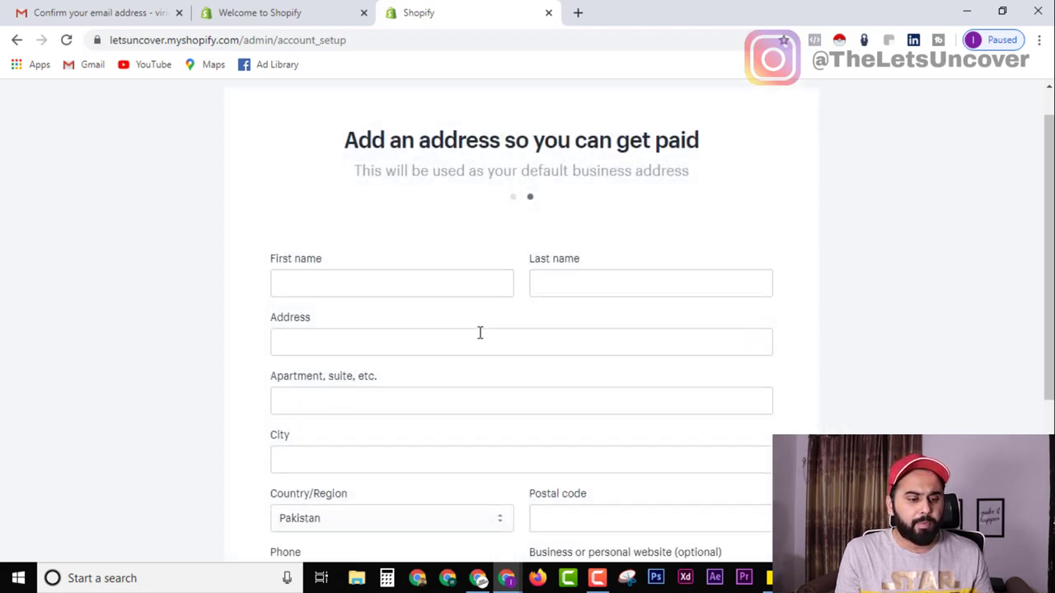
Enter the owner's first and last name in the business address form.
scroll(479, 332, "down", 1)
left_click_drag(343, 99, 665, 134)
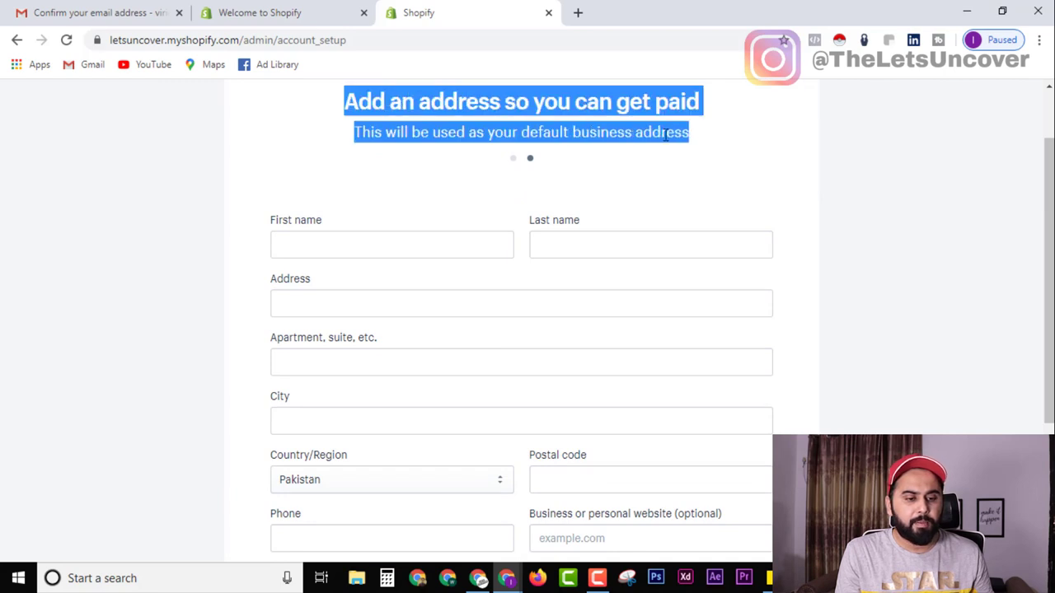
scroll(1041, 188, "down", 4)
scroll(394, 302, "up", 6)
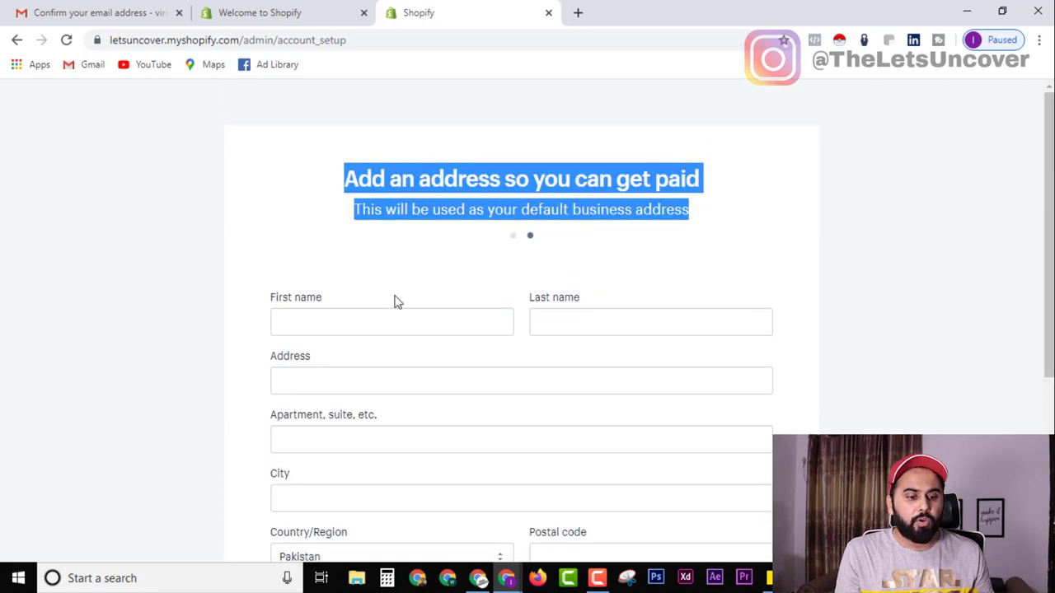
left_click(607, 198)
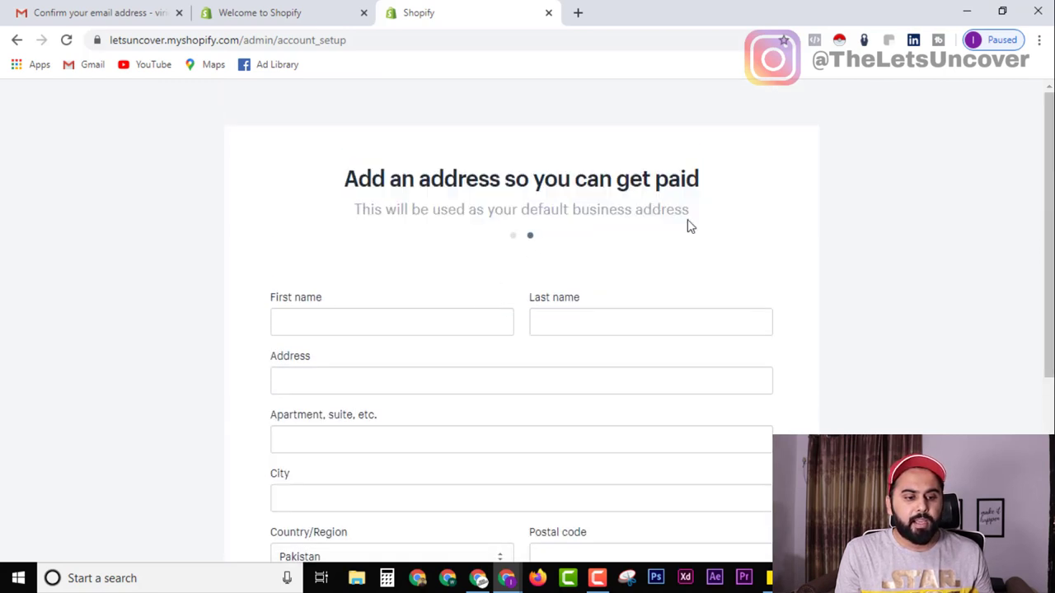
left_click(482, 322)
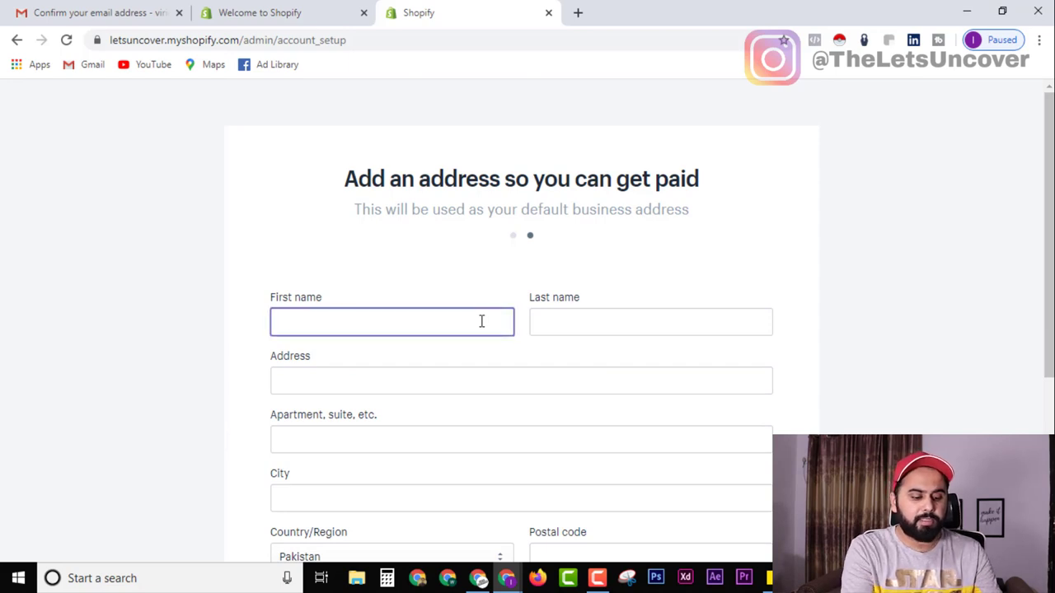
key("Tab")
type("tariq")
key("Tab")
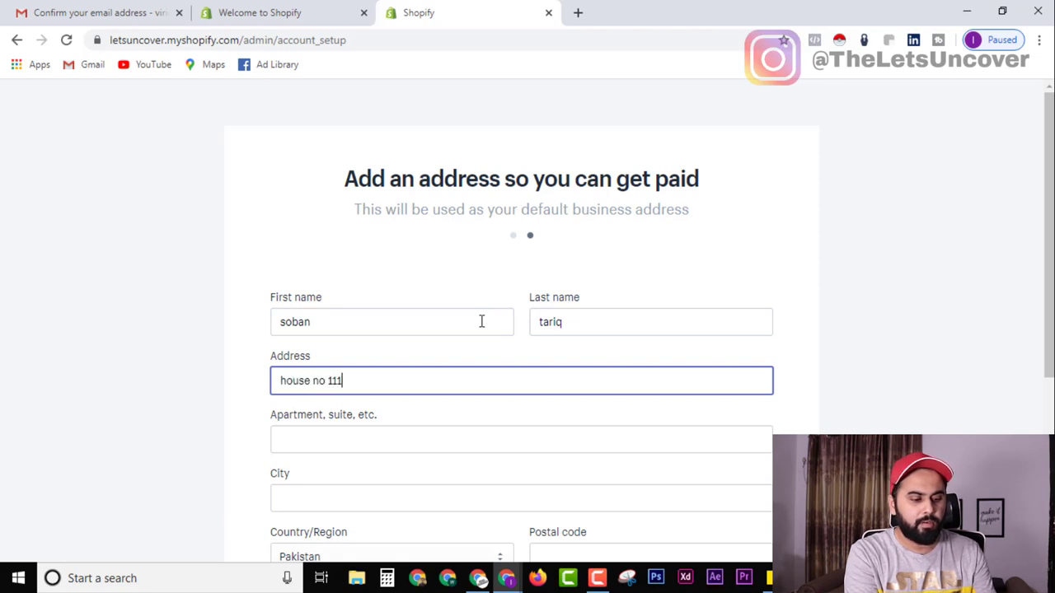
Fill in the city, postal code and phone number, then submit with Enter my store.
key("Tab")
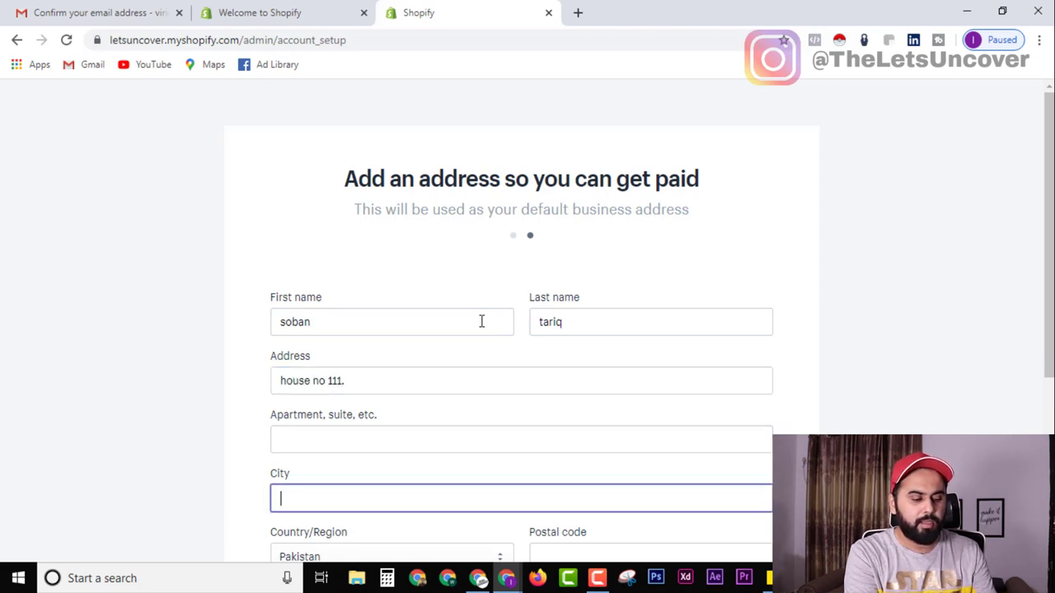
type("Multan")
key("Tab")
key("Tab")
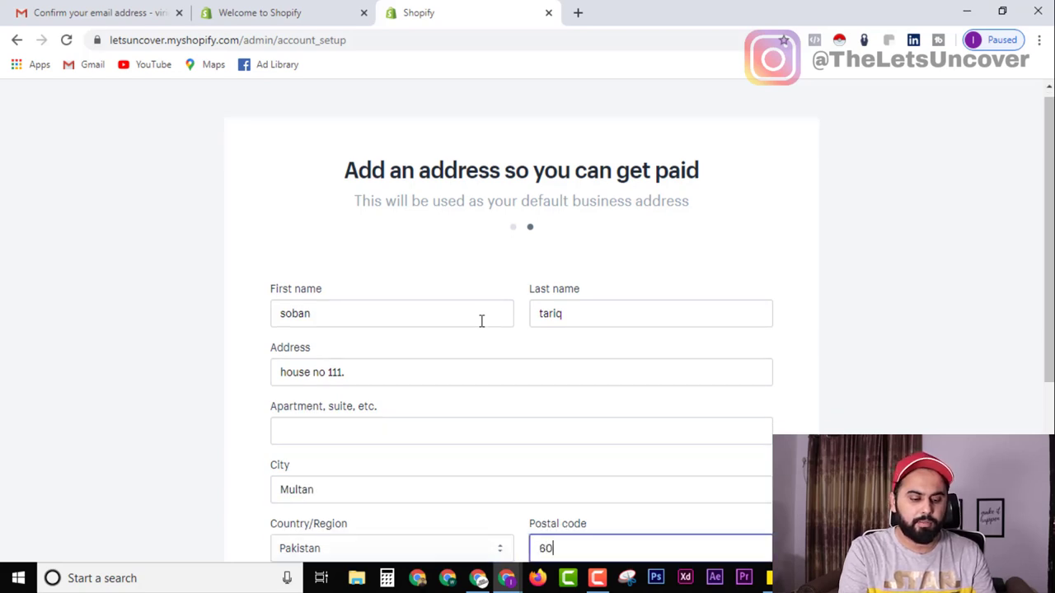
scroll(408, 316, "down", 4)
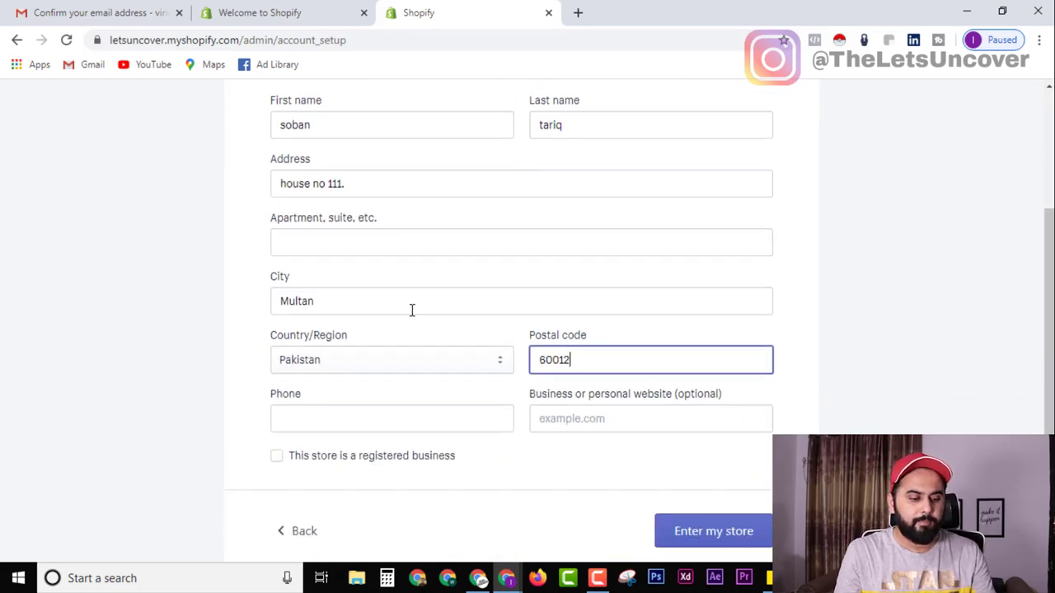
left_click(328, 321)
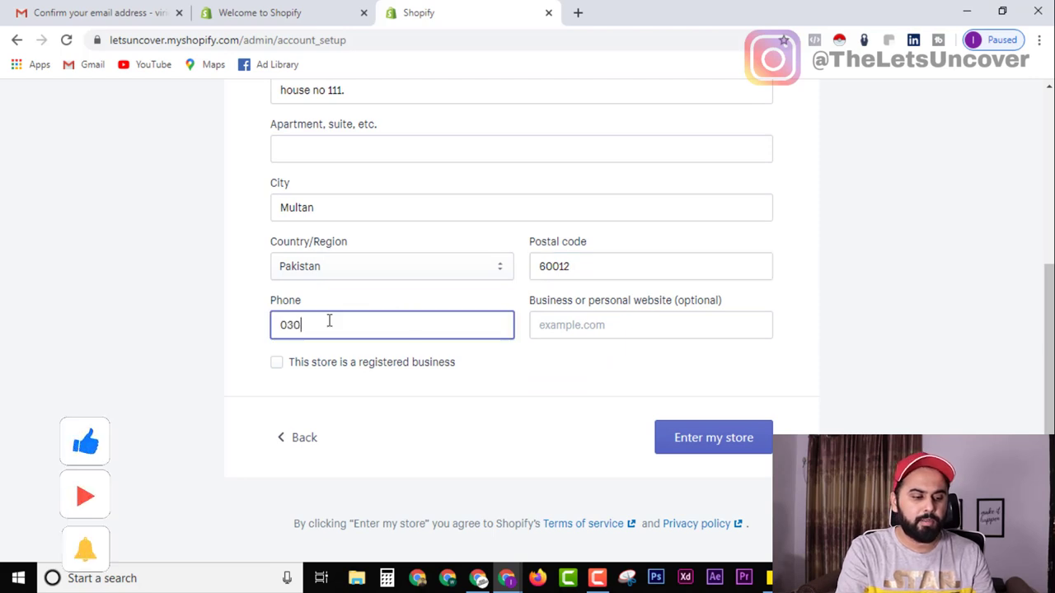
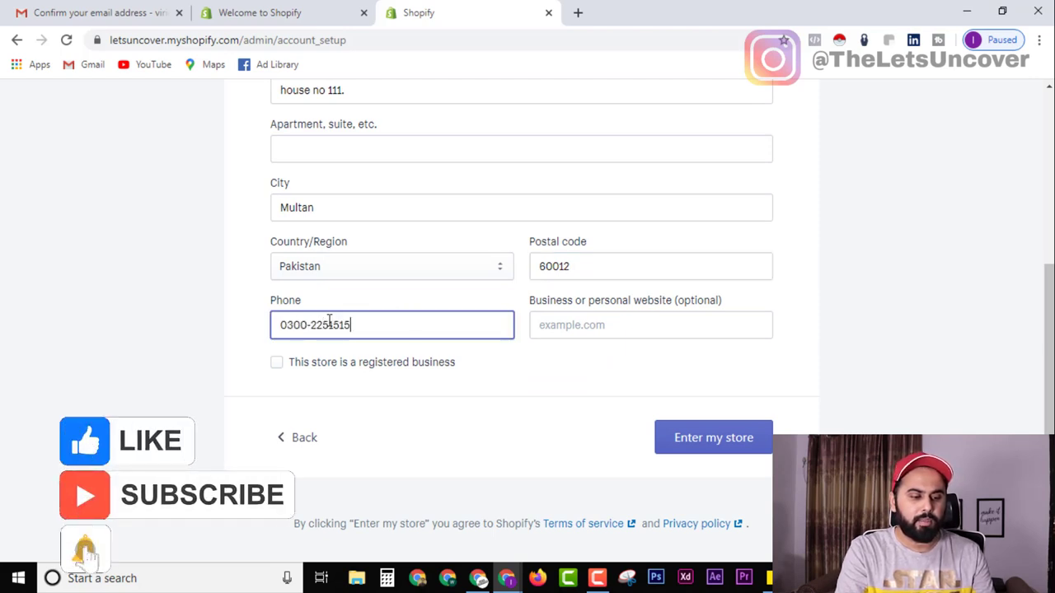
key("Tab")
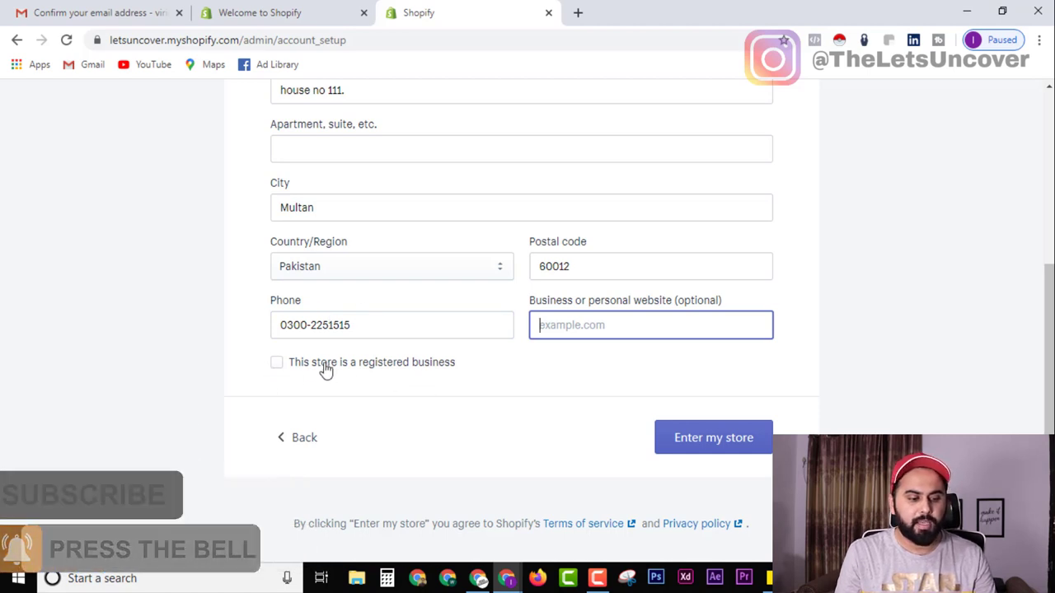
left_click(718, 445)
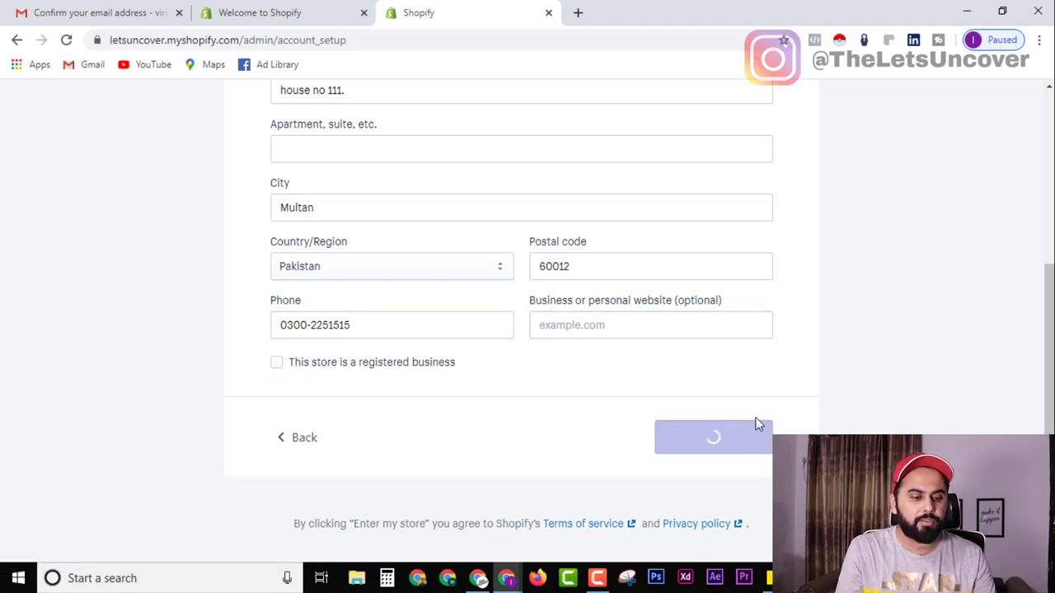
scroll(554, 393, "up", 2)
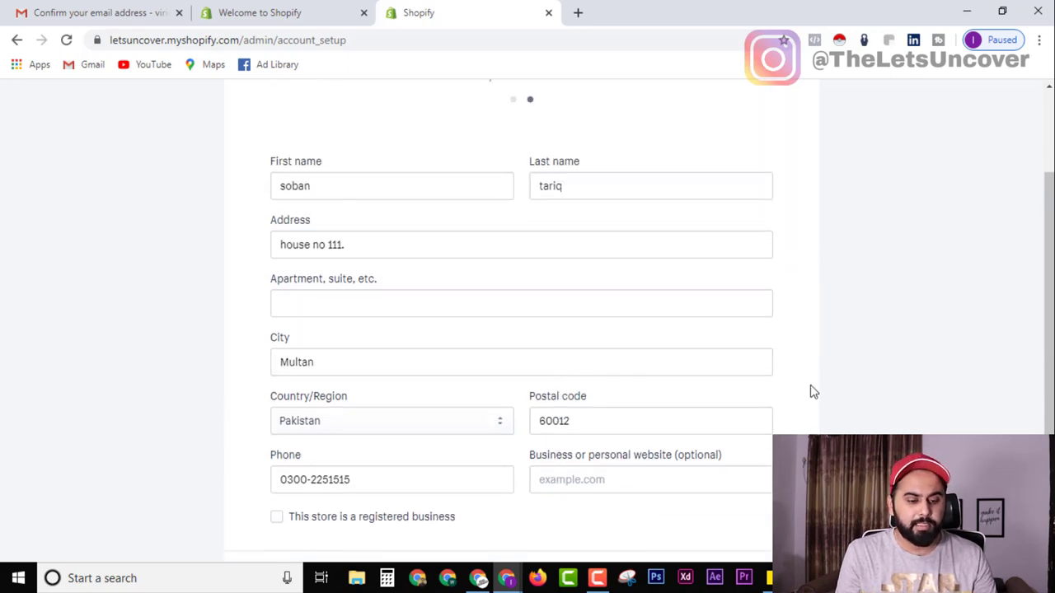
scroll(810, 391, "down", 2)
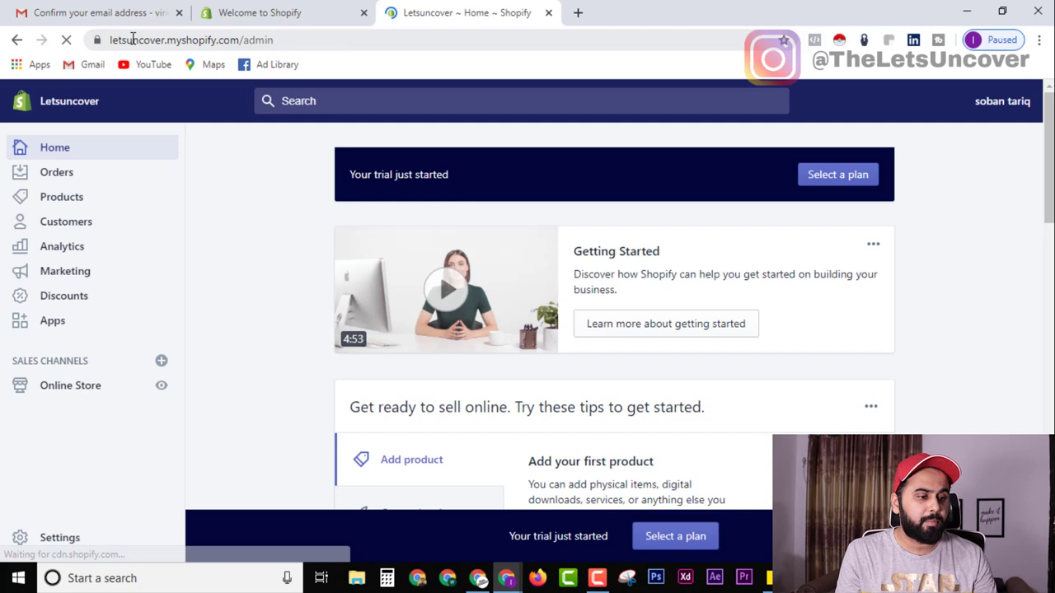
Open the letsuncover.myshopify storefront in a new tab from the Online Store view link.
double_click(132, 40)
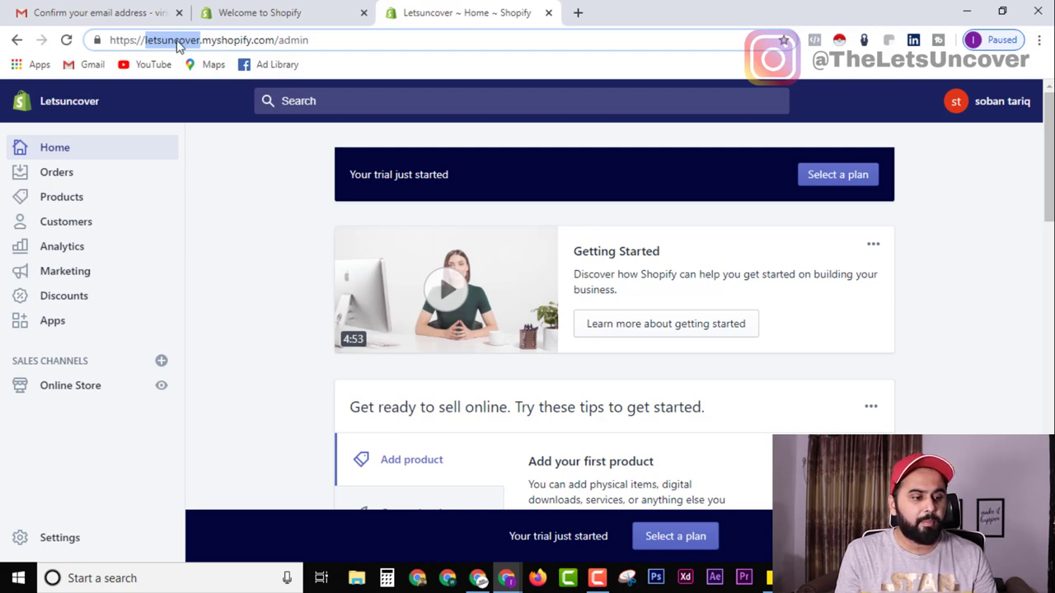
left_click_drag(183, 45, 226, 43)
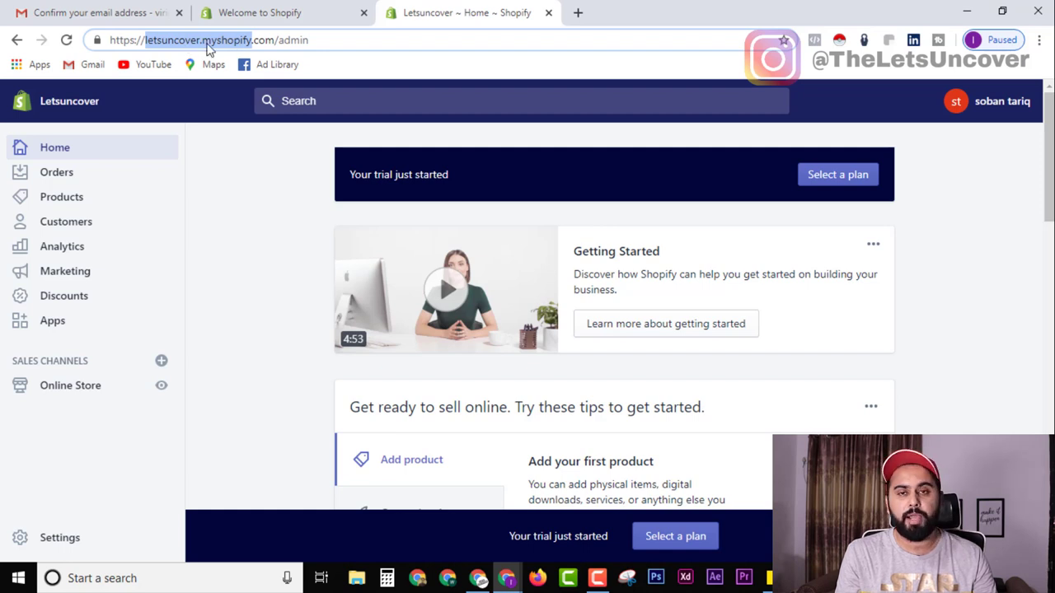
scroll(387, 268, "down", 3)
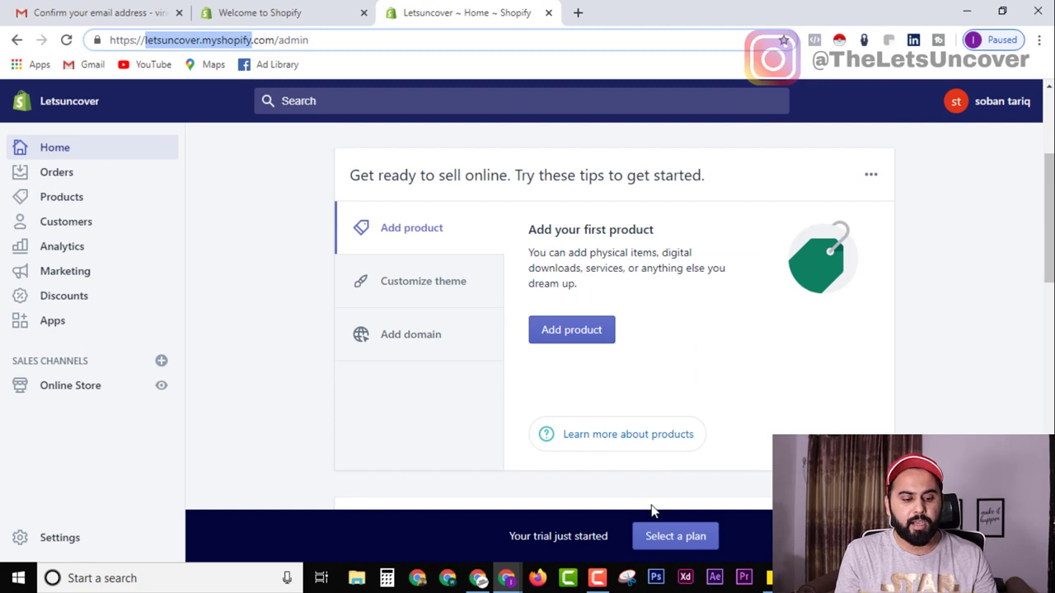
scroll(576, 429, "up", 1)
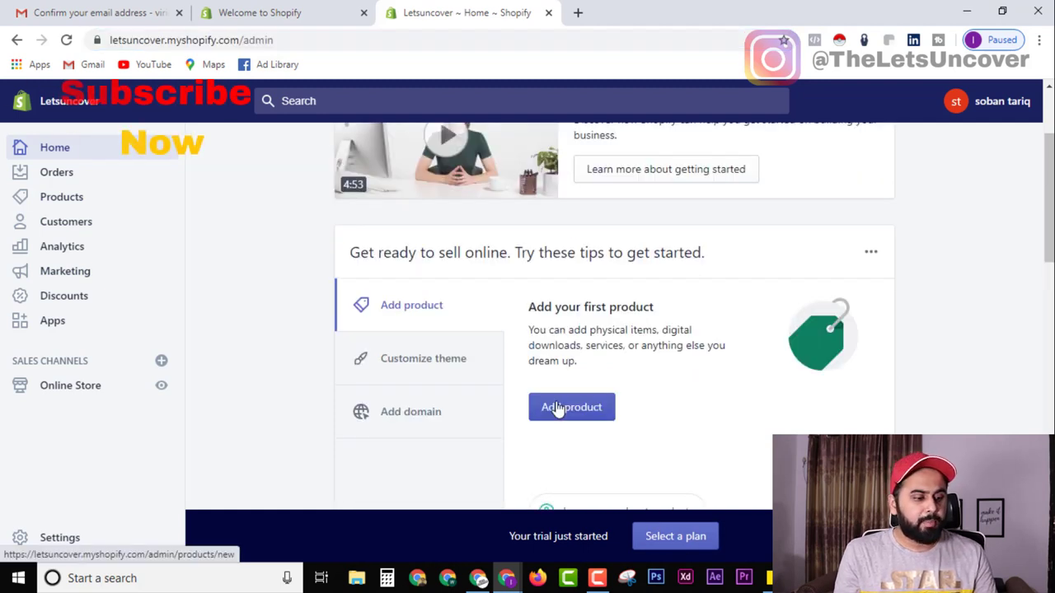
right_click(161, 390)
left_click(186, 401)
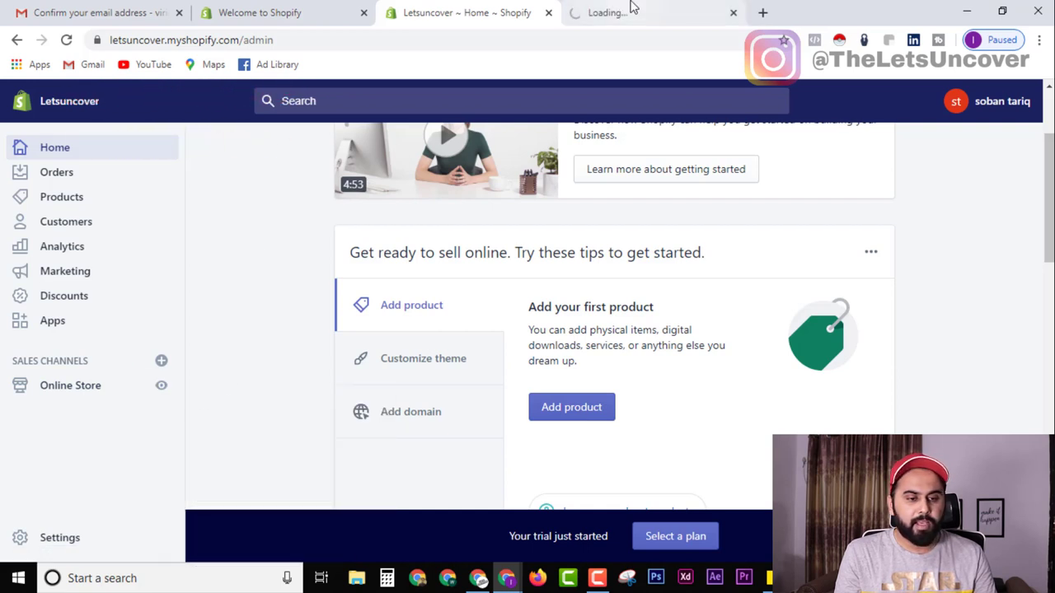
Scroll through the Letsuncover storefront's default theme placeholder sections.
left_click(628, 7)
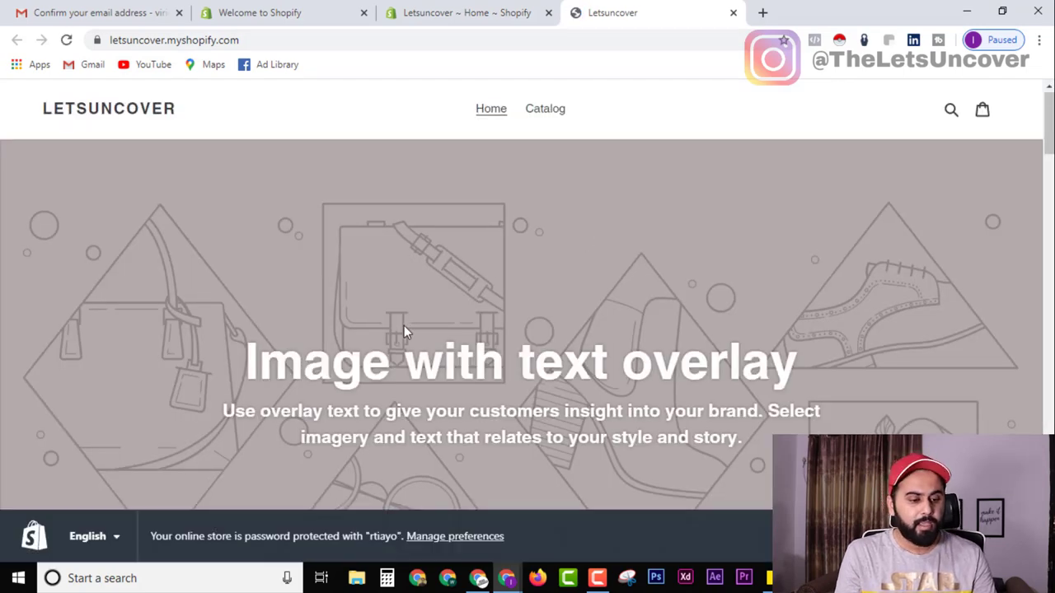
scroll(533, 401, "down", 10)
scroll(606, 416, "down", 15)
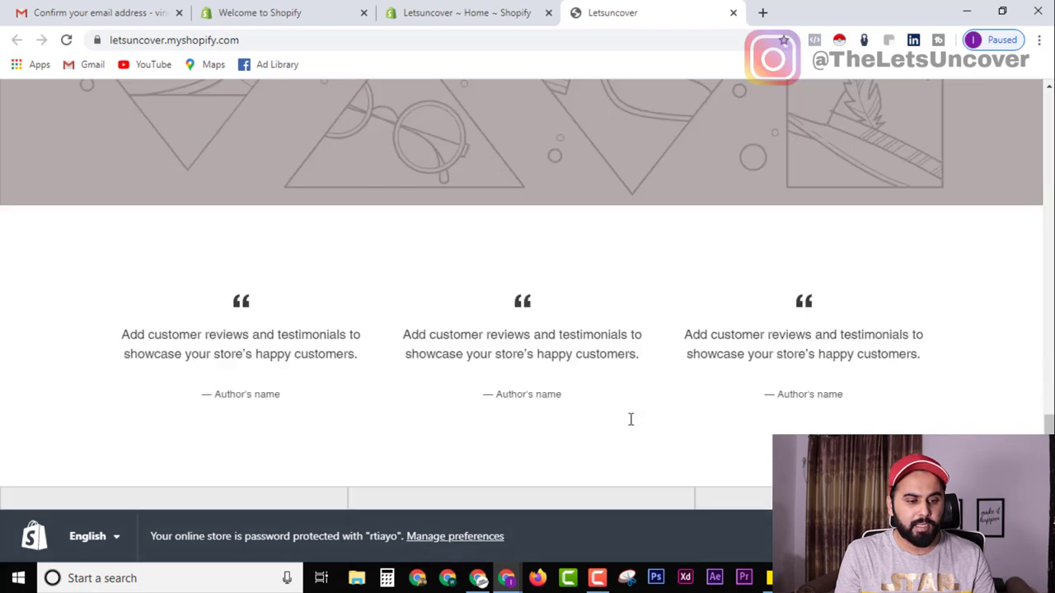
scroll(527, 330, "down", 5)
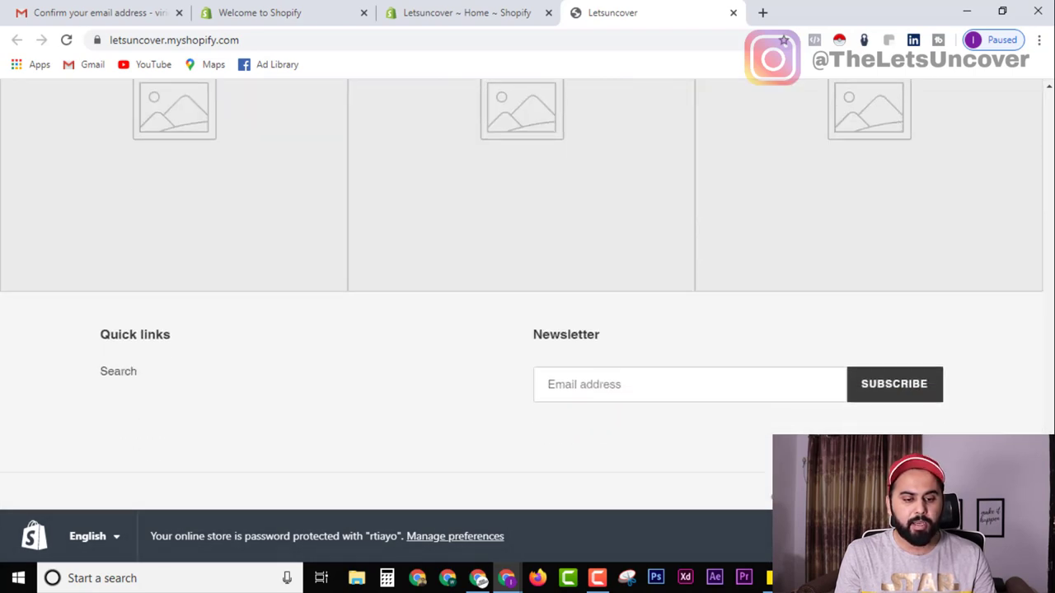
scroll(1036, 100, "up", 20)
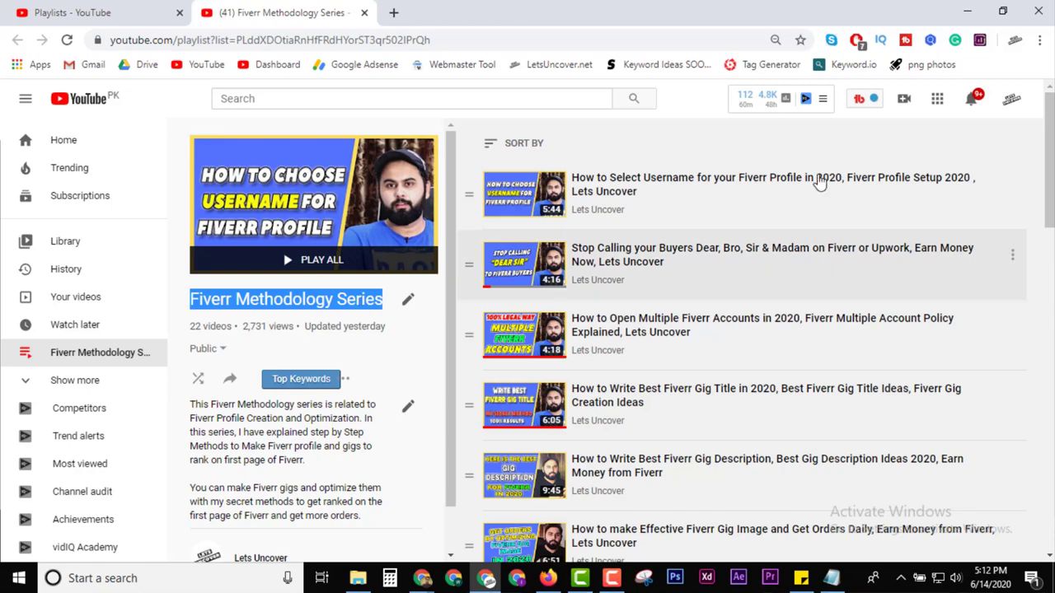
left_click_drag(1048, 153, 1049, 474)
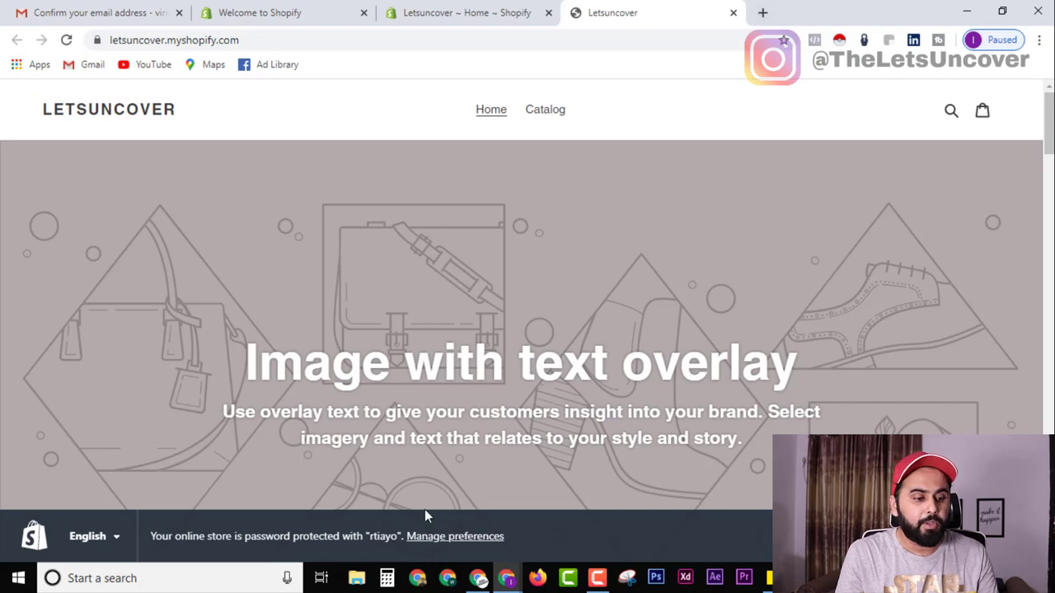
scroll(562, 321, "down", 20)
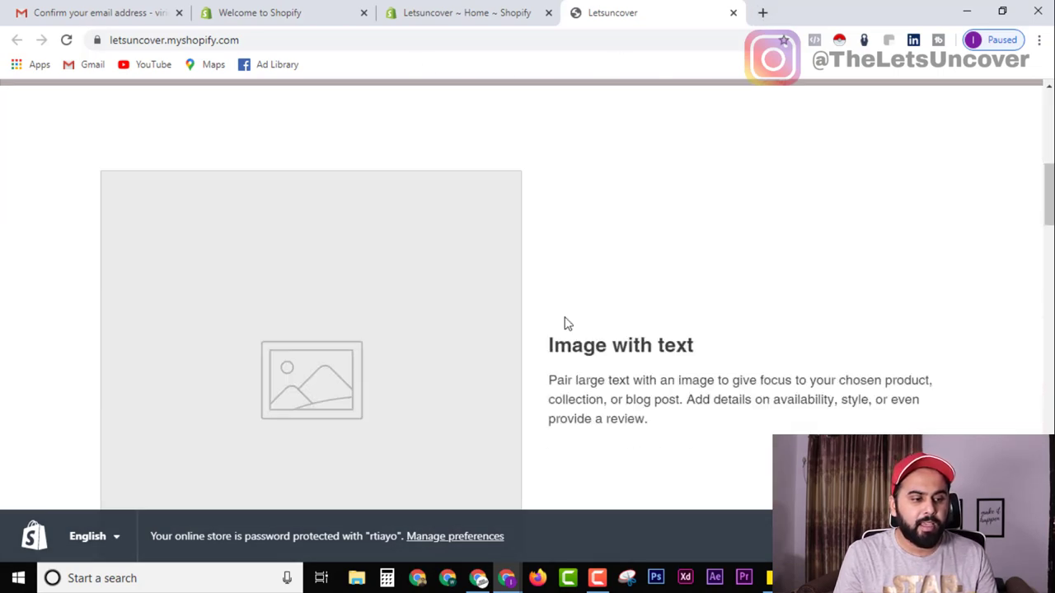
scroll(527, 297, "up", 5)
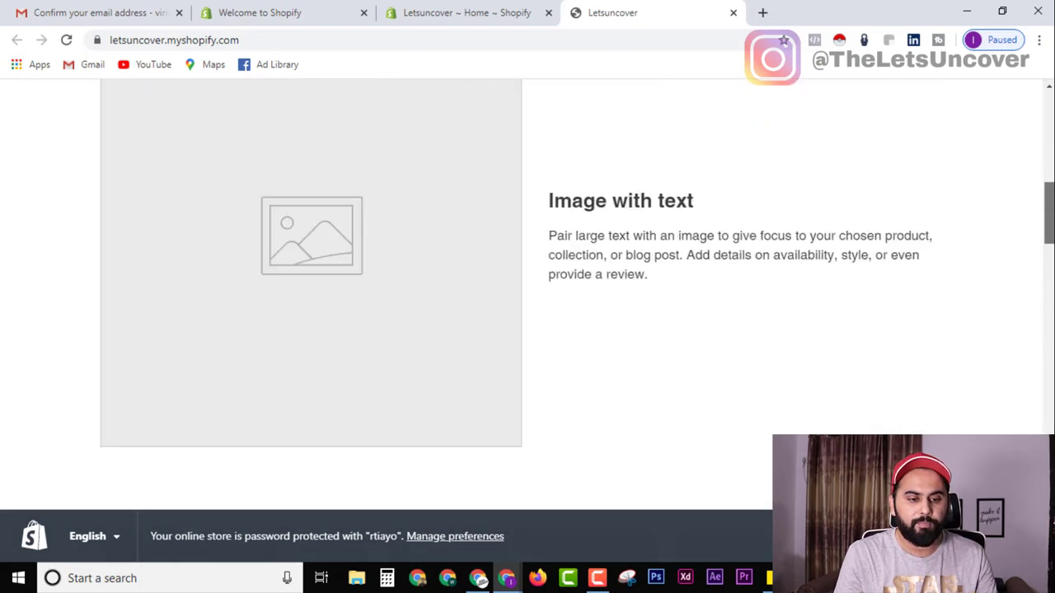
scroll(528, 296, "down", 4)
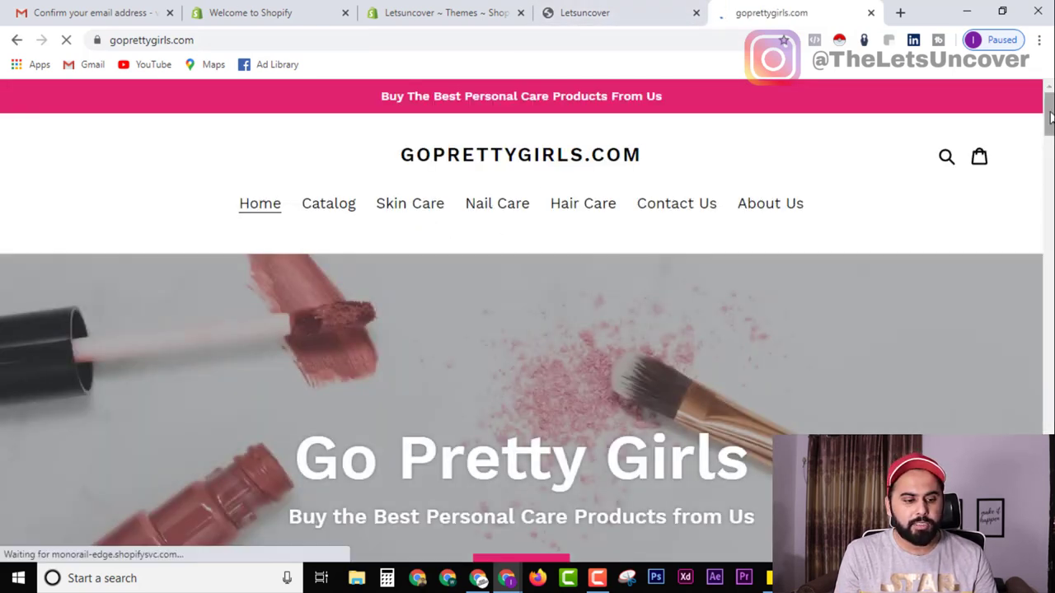
Scroll through the goprettygirls.com example store.
scroll(890, 191, "down", 3)
scroll(527, 321, "down", 13)
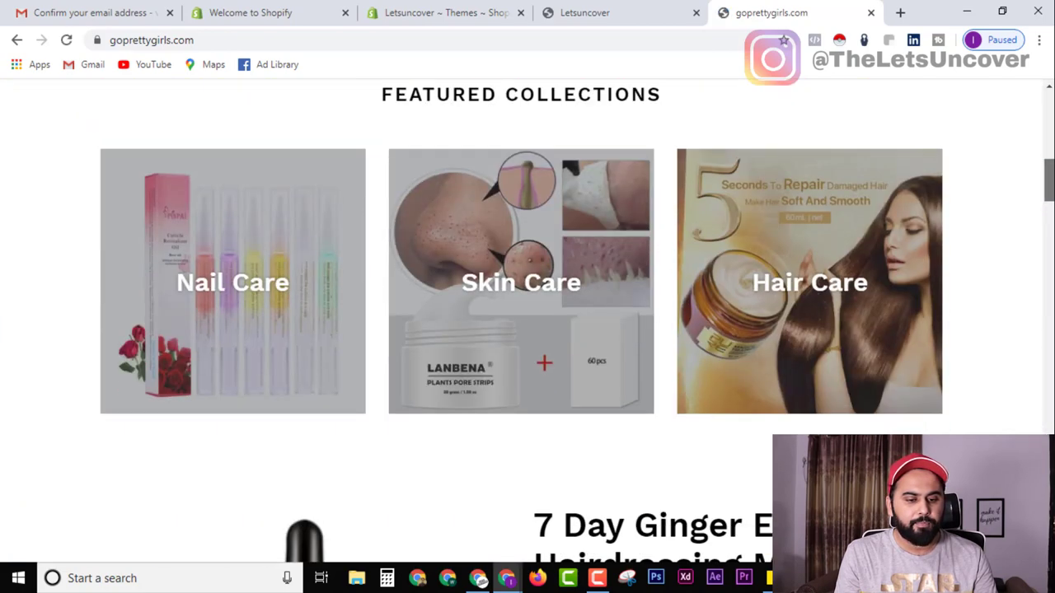
scroll(528, 322, "down", 15)
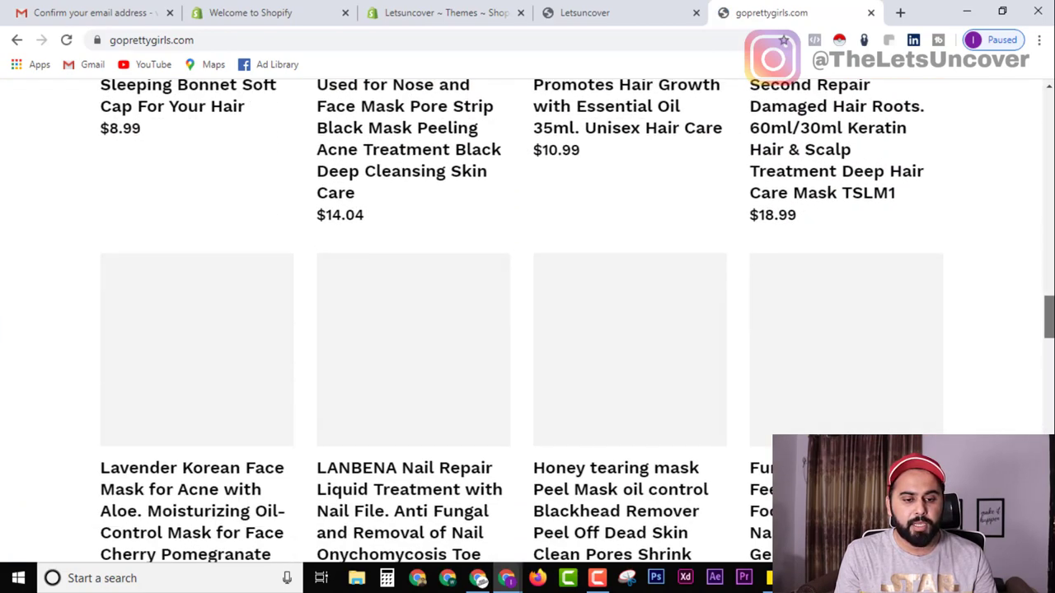
scroll(676, 401, "down", 12)
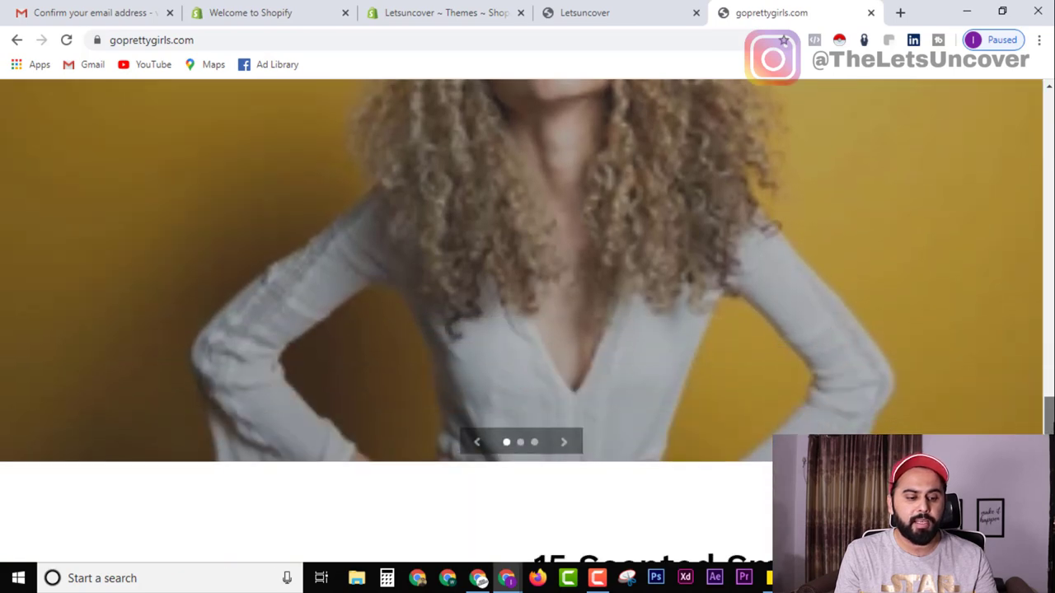
scroll(757, 418, "down", 7)
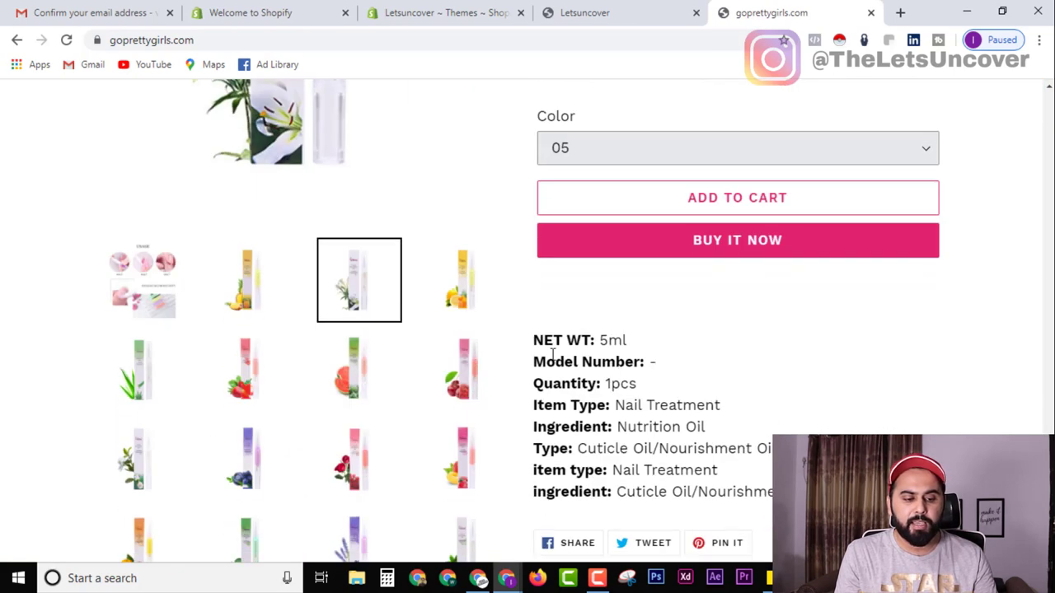
scroll(527, 322, "down", 3)
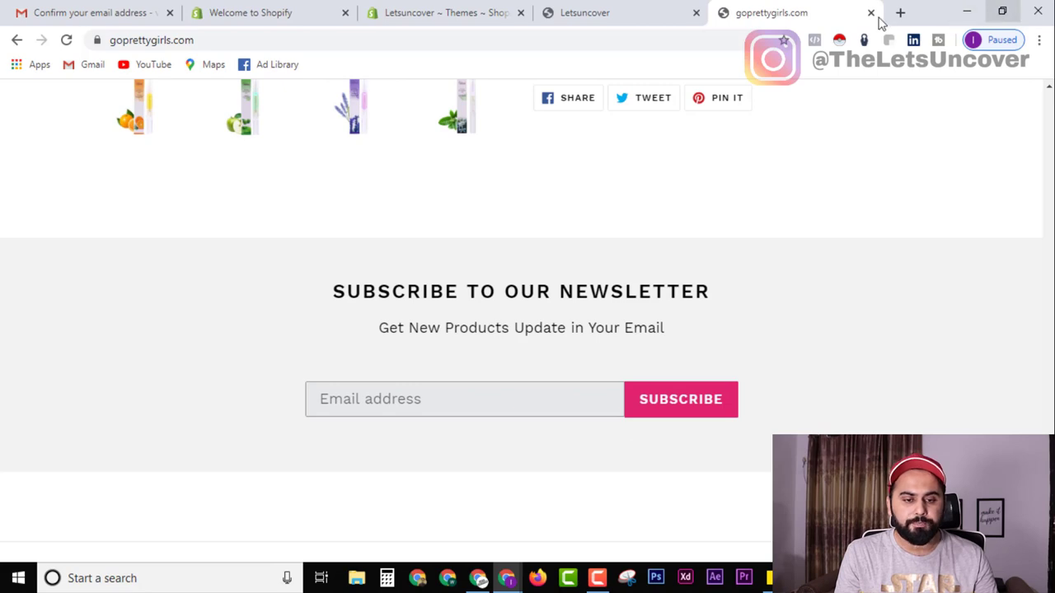
scroll(798, 233, "up", 6)
scroll(472, 103, "up", 15)
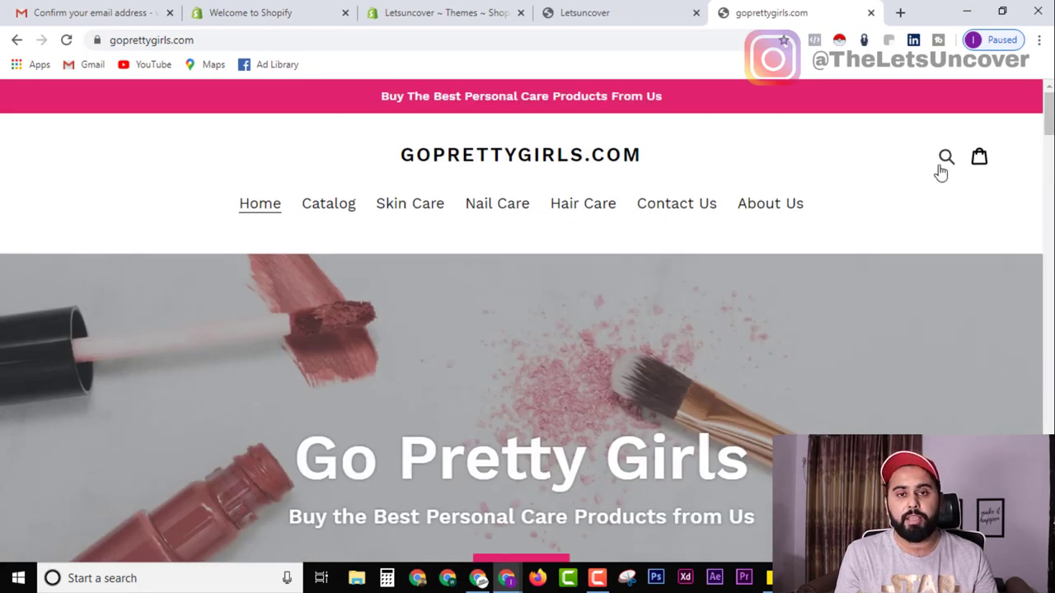
Compare it with the Letsuncover storefront, then return to the admin Themes tab.
left_click(624, 10)
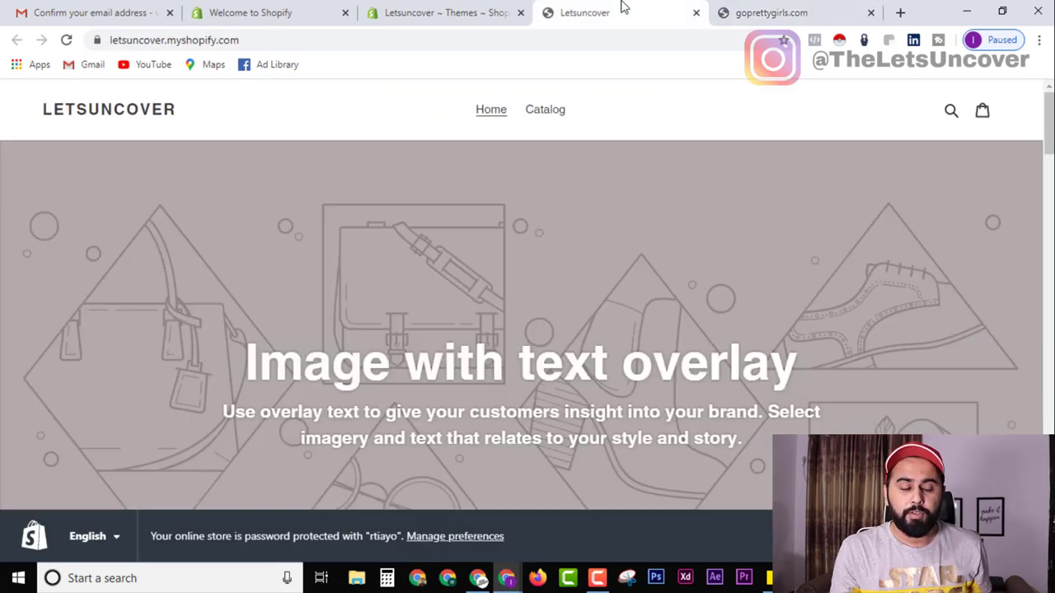
left_click(766, 12)
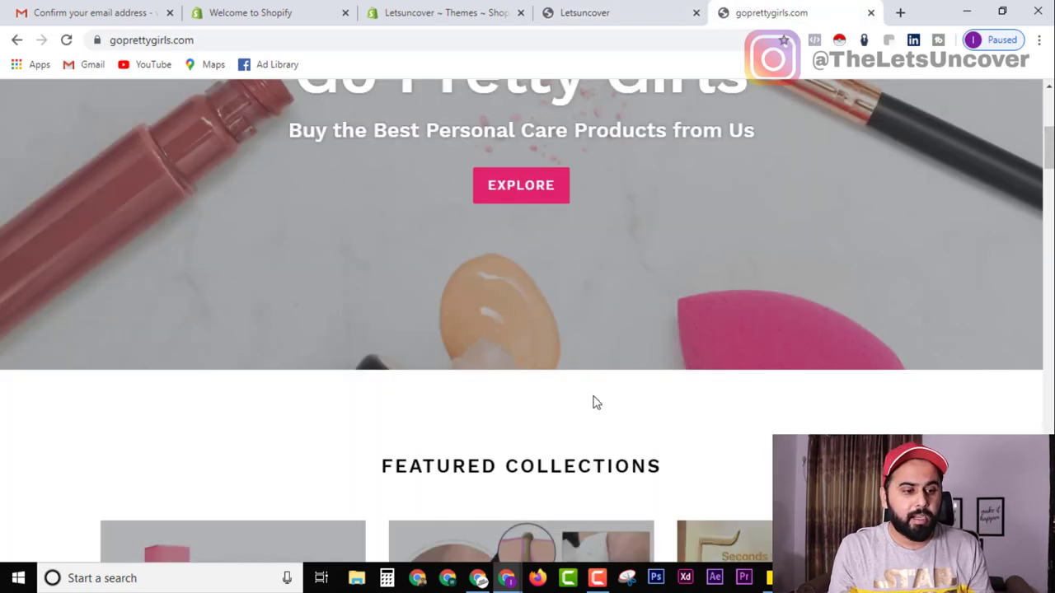
scroll(592, 404, "up", 5)
left_click(624, 8)
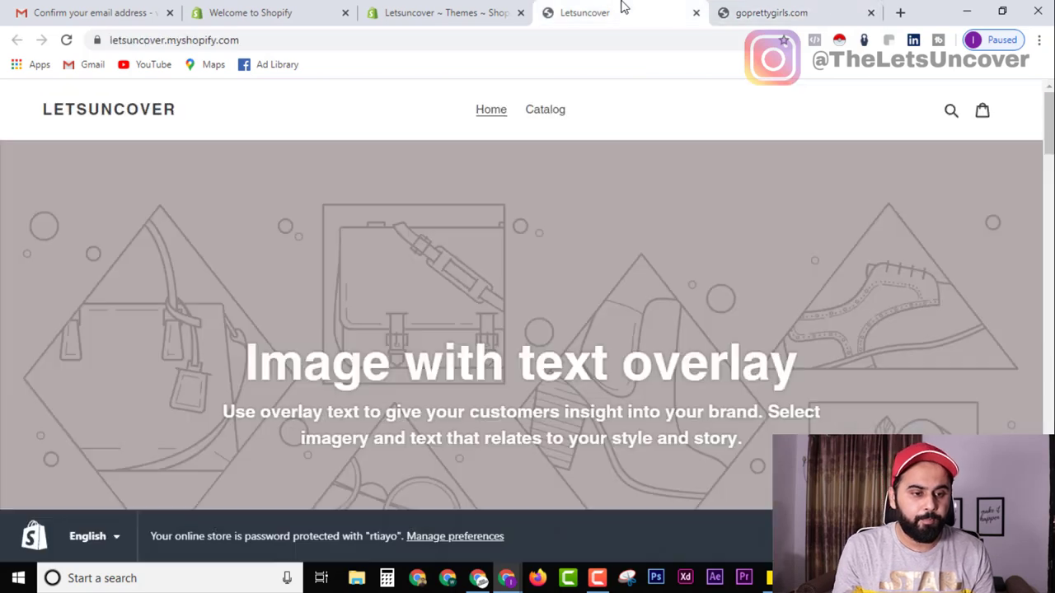
left_click(447, 10)
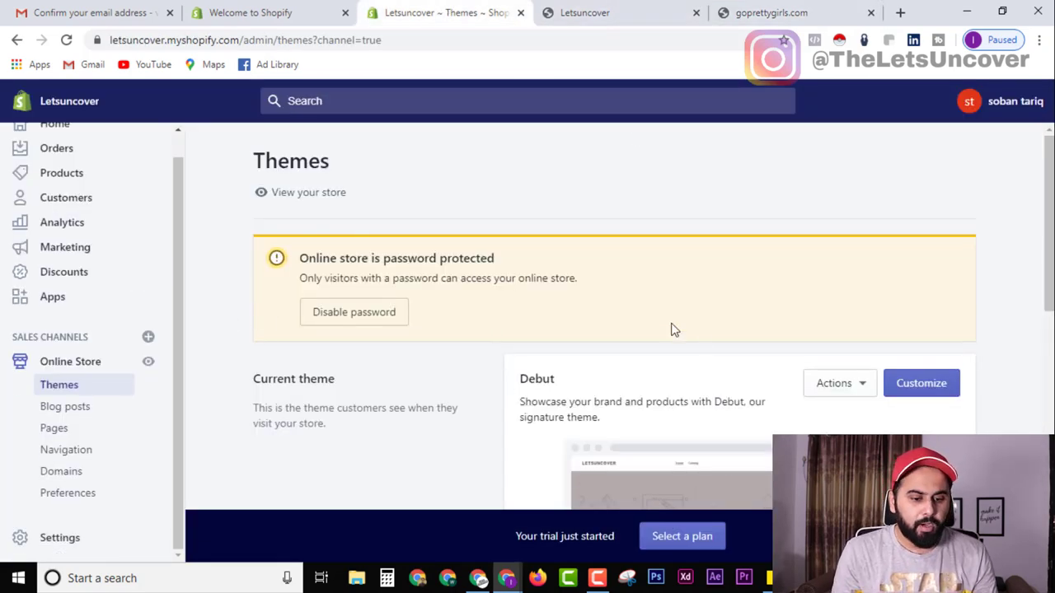
scroll(407, 276, "down", 2)
scroll(412, 296, "up", 2)
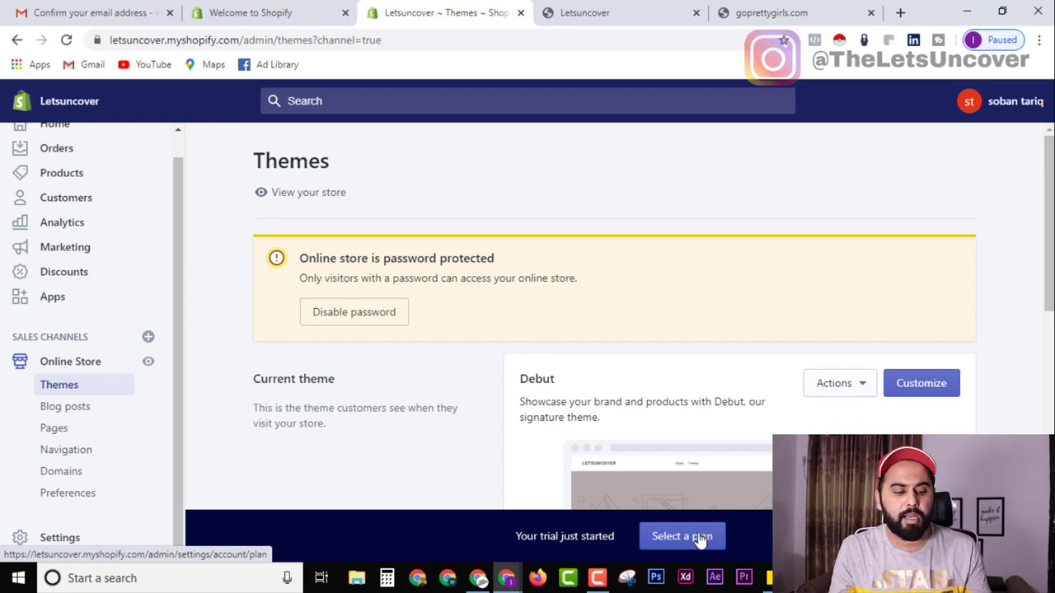
left_click(699, 537, "ctrl")
Review the Basic Shopify, Shopify and Advanced plan cards at $29, $79 and $299.
left_click(546, 7)
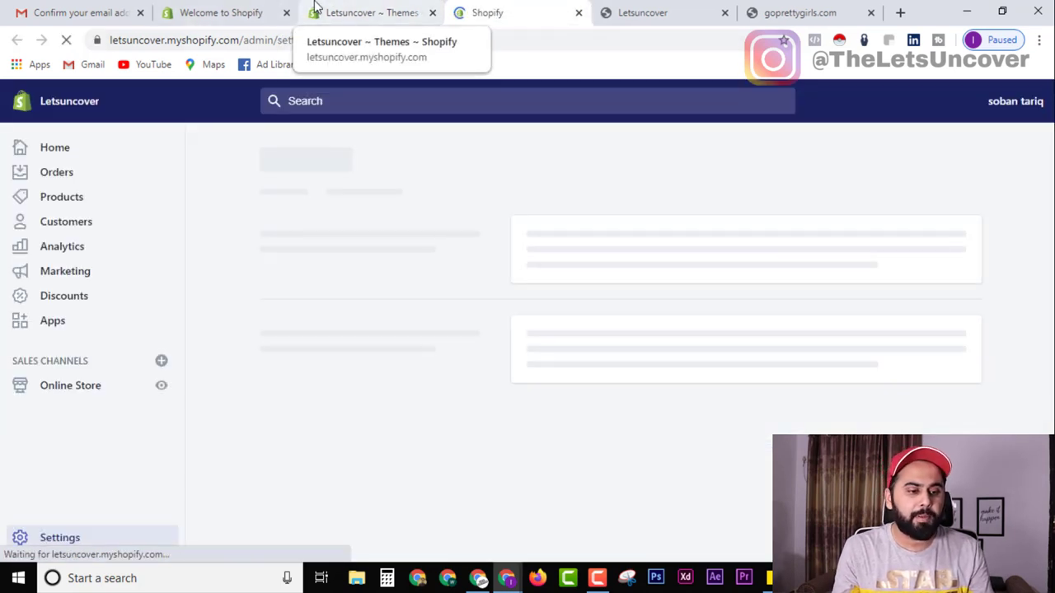
scroll(356, 370, "down", 4)
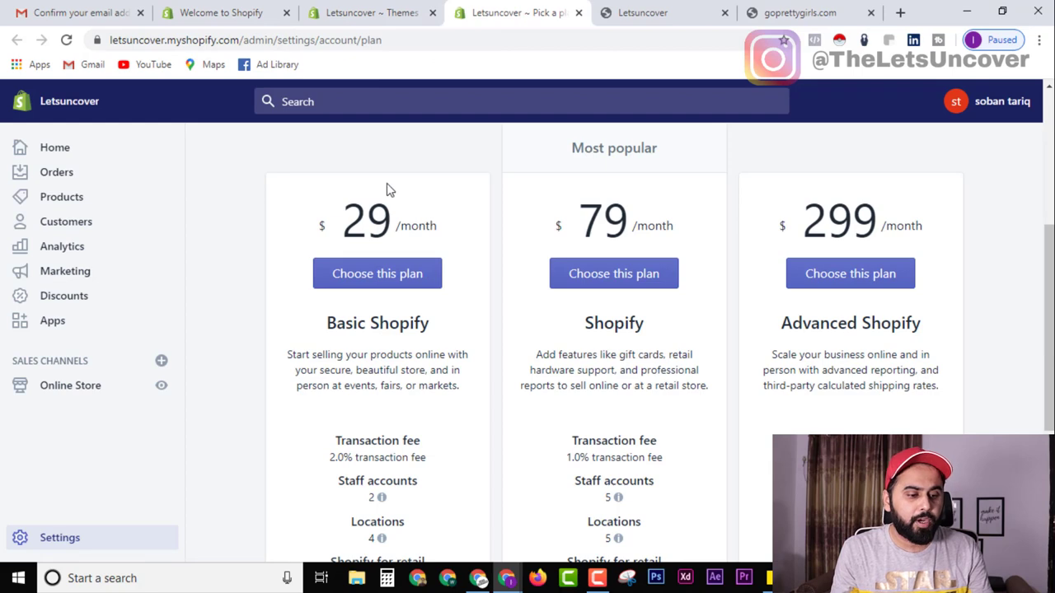
scroll(462, 467, "down", 3)
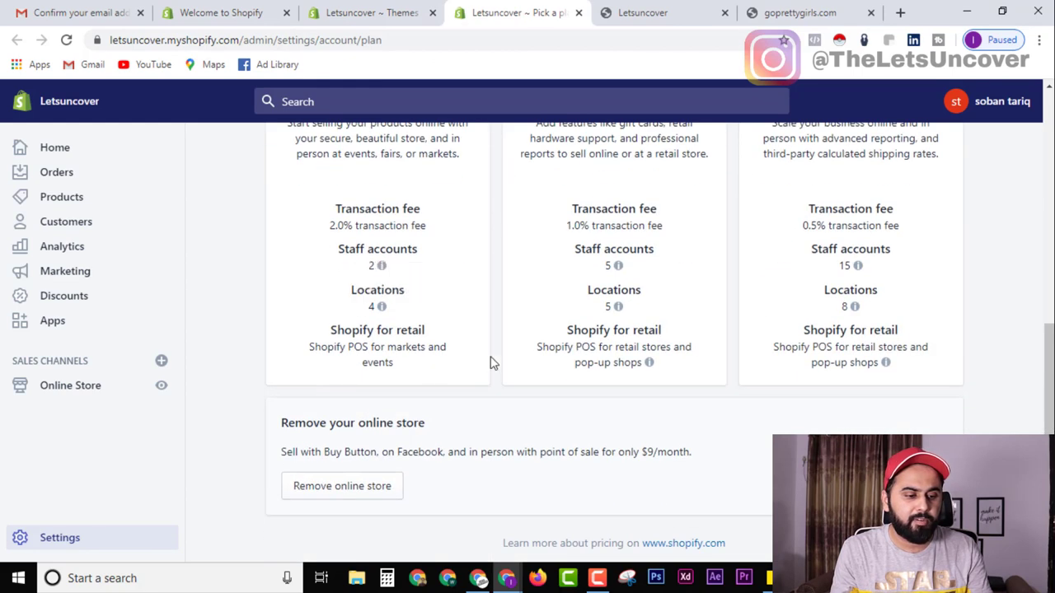
scroll(815, 412, "up", 1)
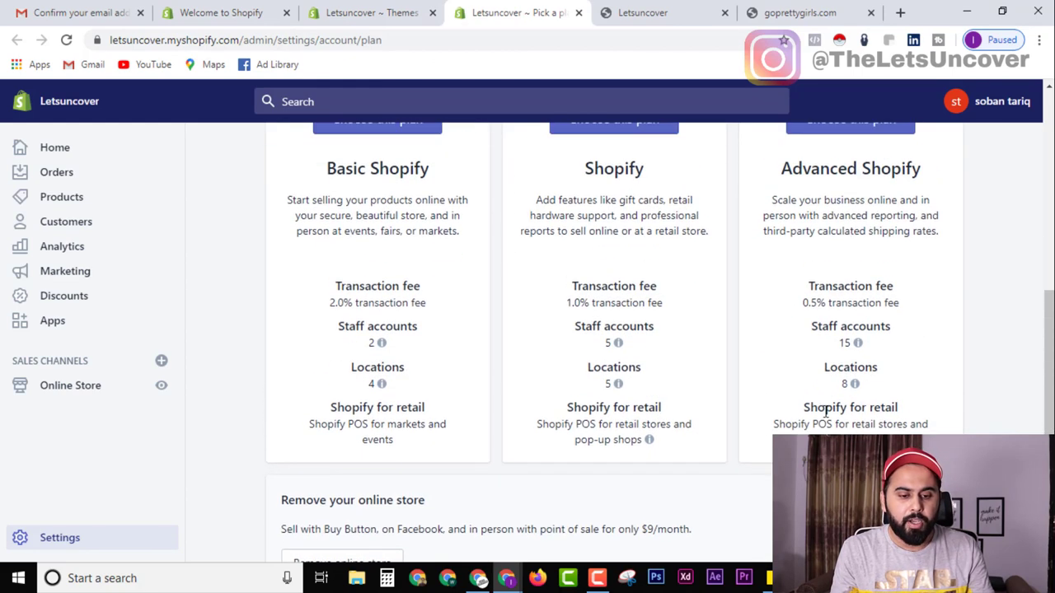
scroll(363, 397, "down", 2)
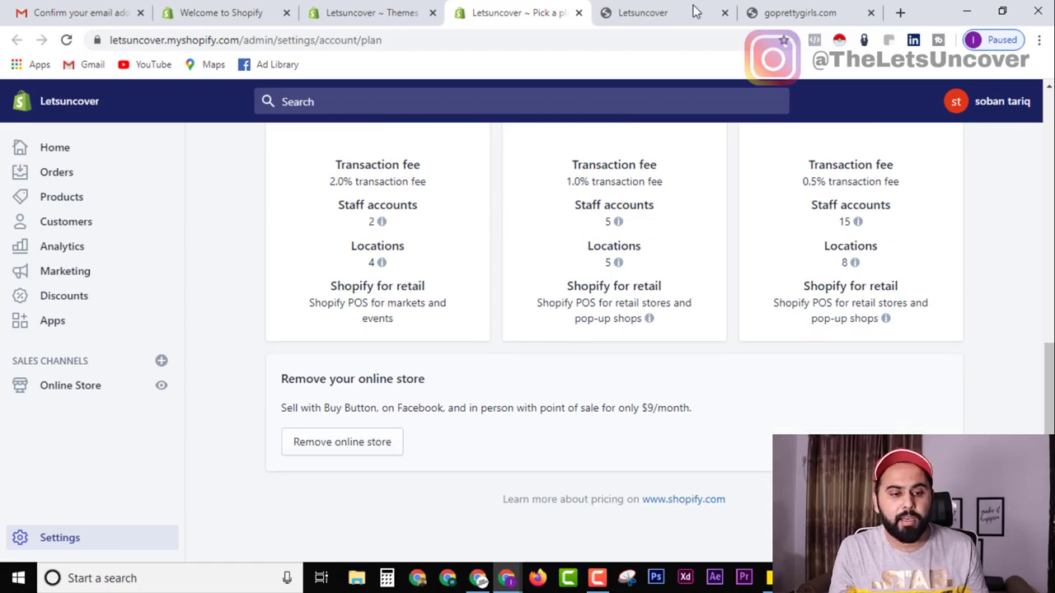
Glance over goprettygirls.com, then return to the Pick a plan page.
left_click(795, 12)
scroll(502, 369, "down", 8)
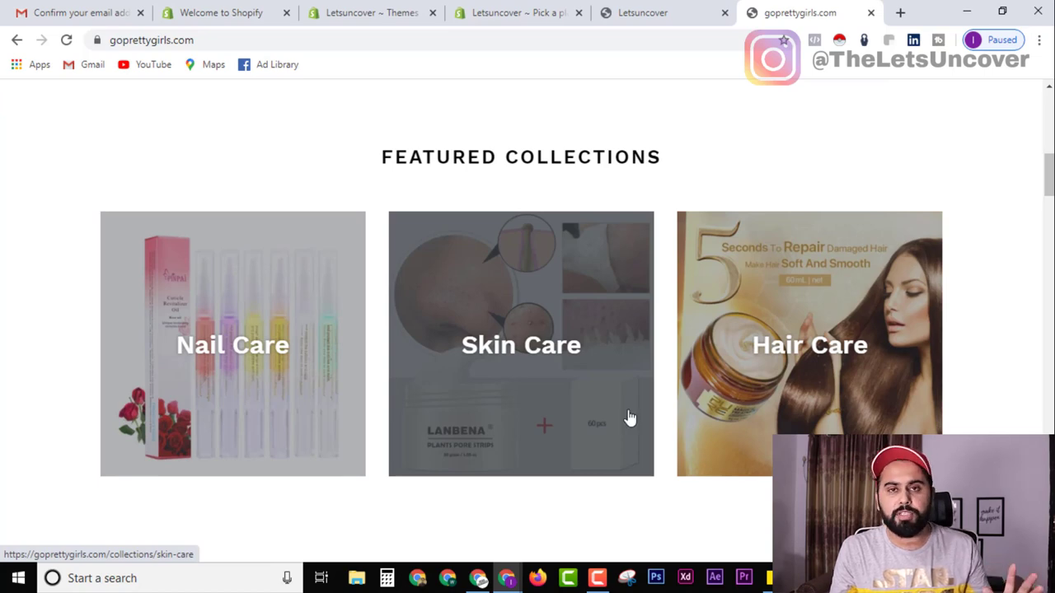
scroll(762, 343, "up", 8)
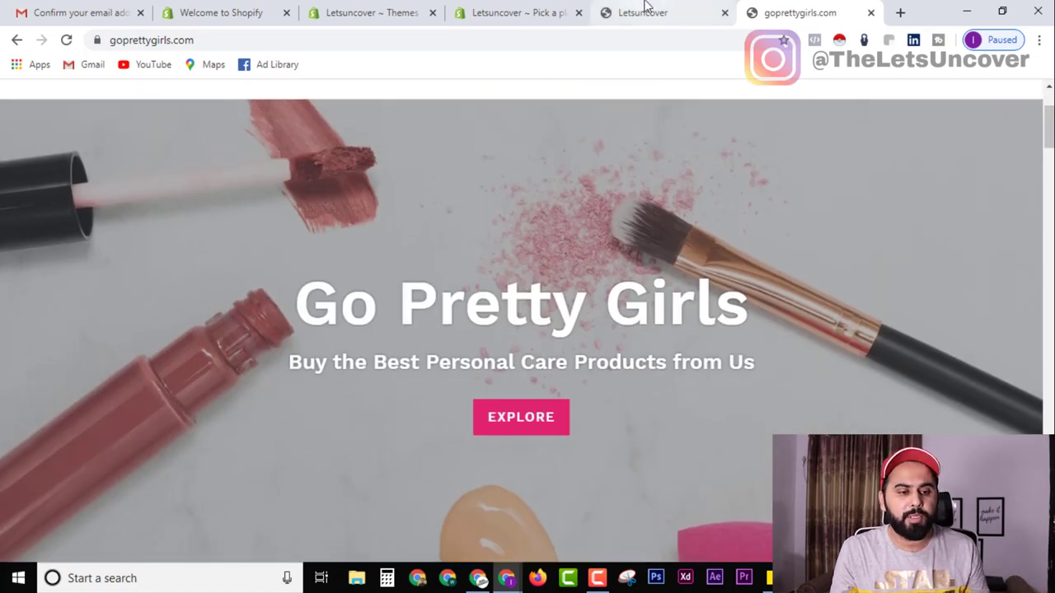
left_click(646, 10)
left_click(536, 10)
scroll(33, 384, "up", 10)
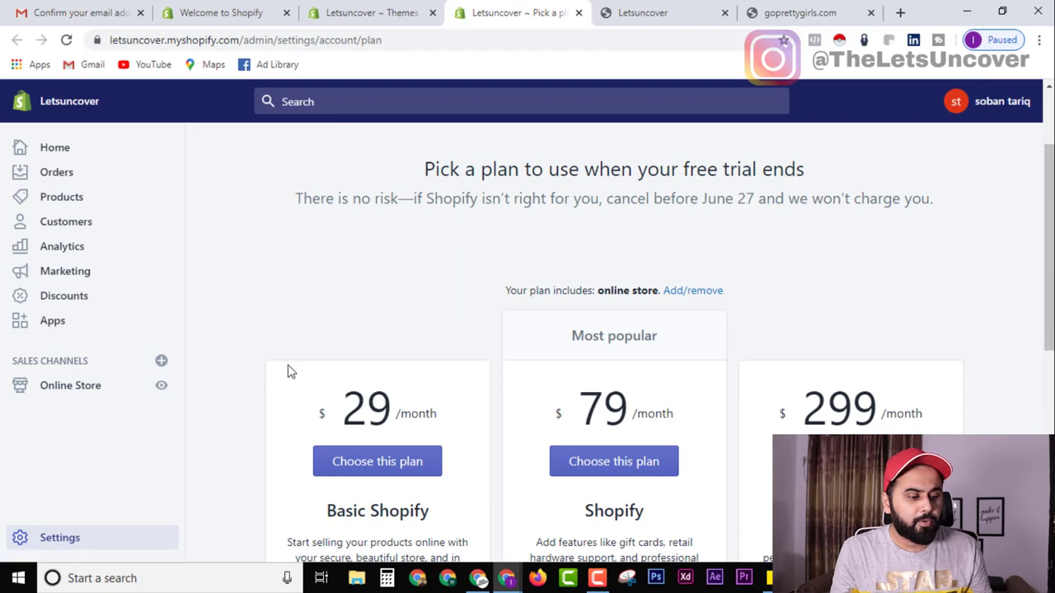
Open Online Store Themes and scroll to the Theme library's free themes and Theme Store options.
left_click(79, 392)
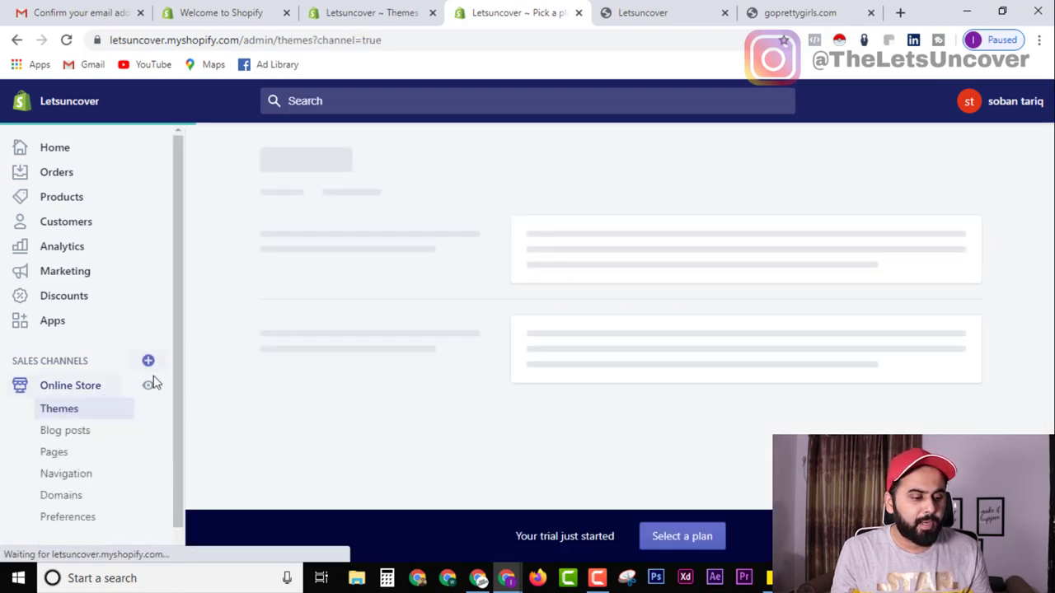
scroll(745, 394, "down", 3)
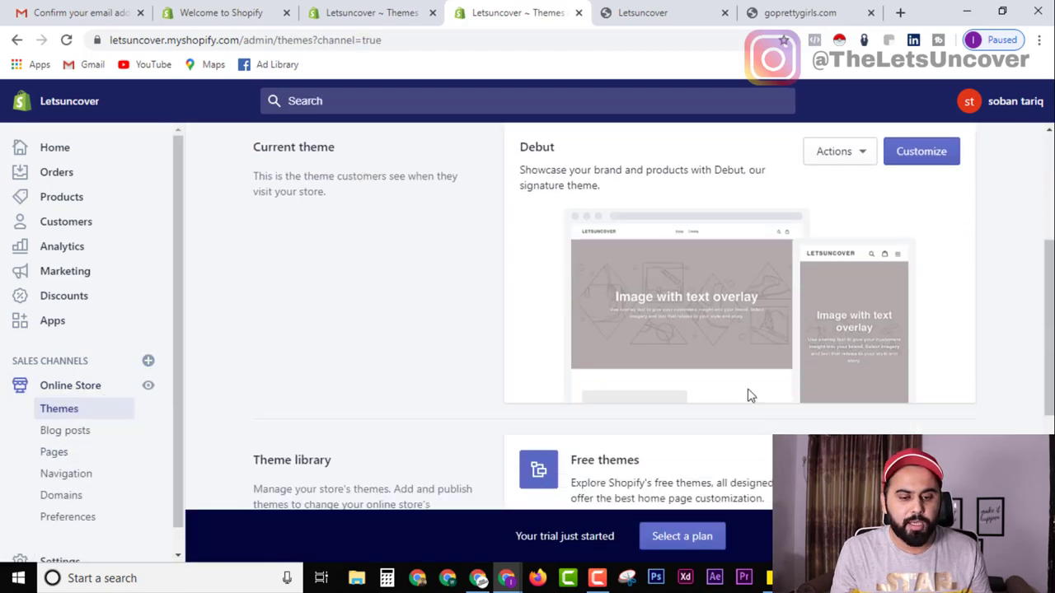
scroll(820, 361, "up", 2)
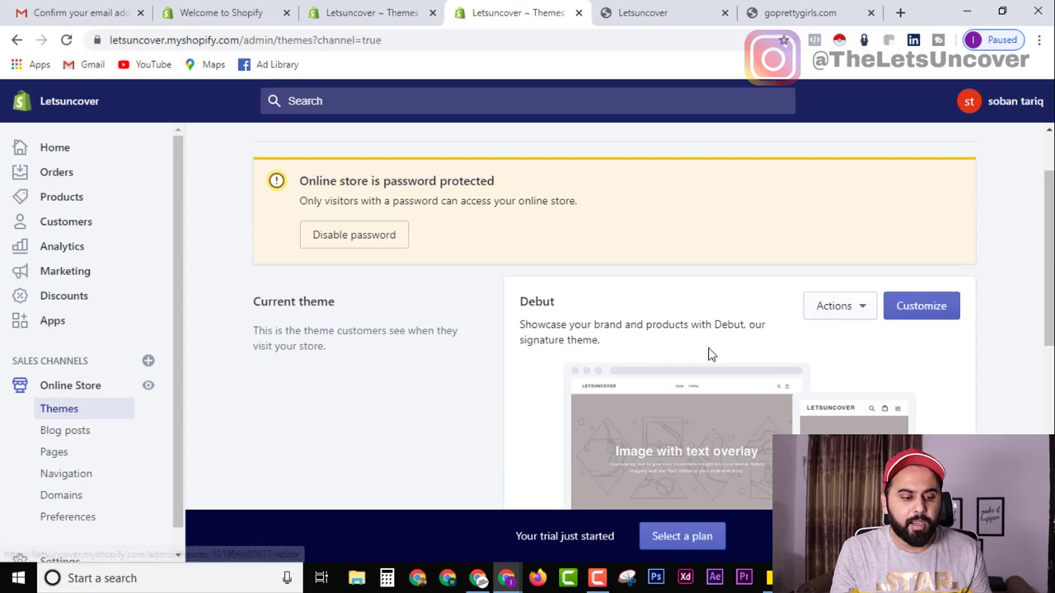
scroll(890, 376, "down", 3)
scroll(890, 377, "down", 1)
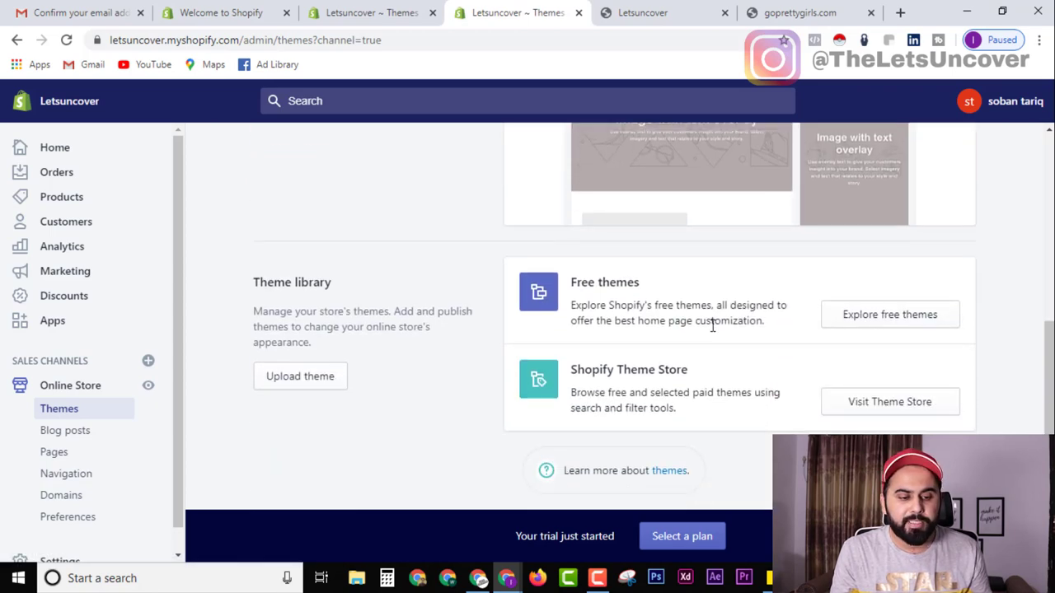
left_click(893, 321)
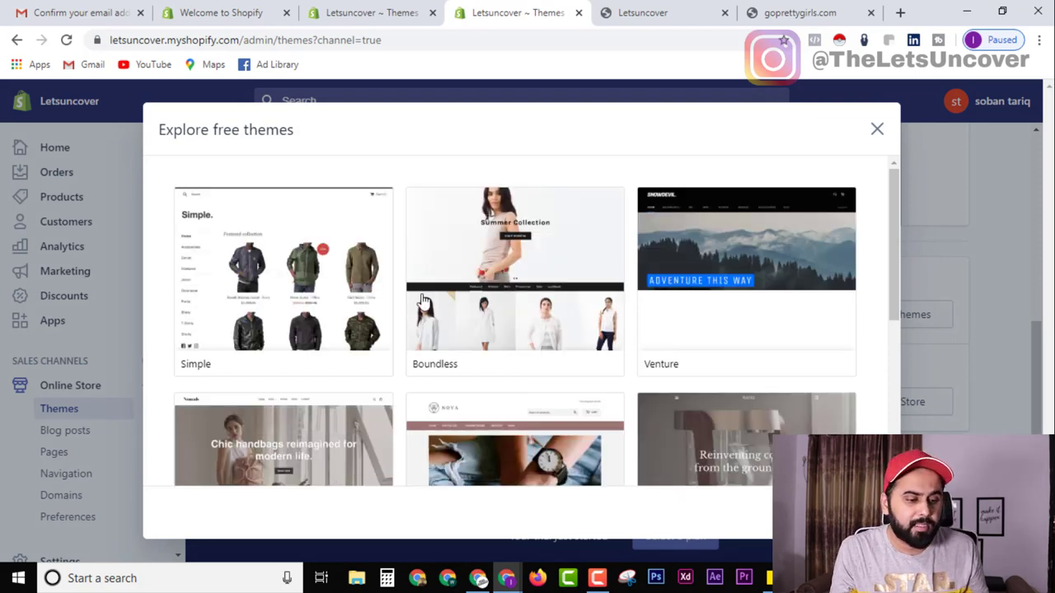
scroll(714, 329, "down", 4)
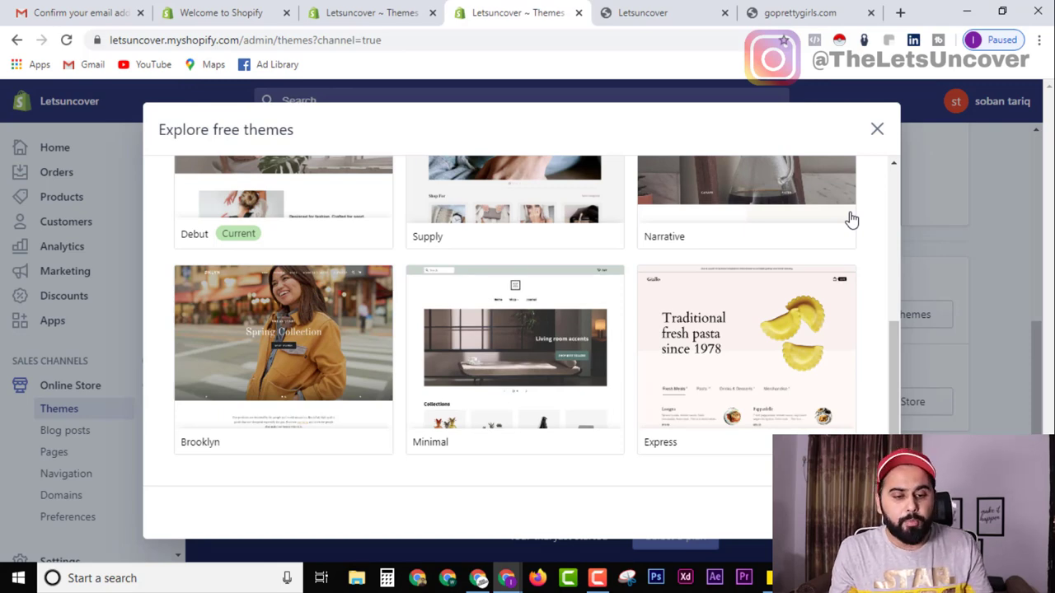
scroll(851, 219, "up", 3)
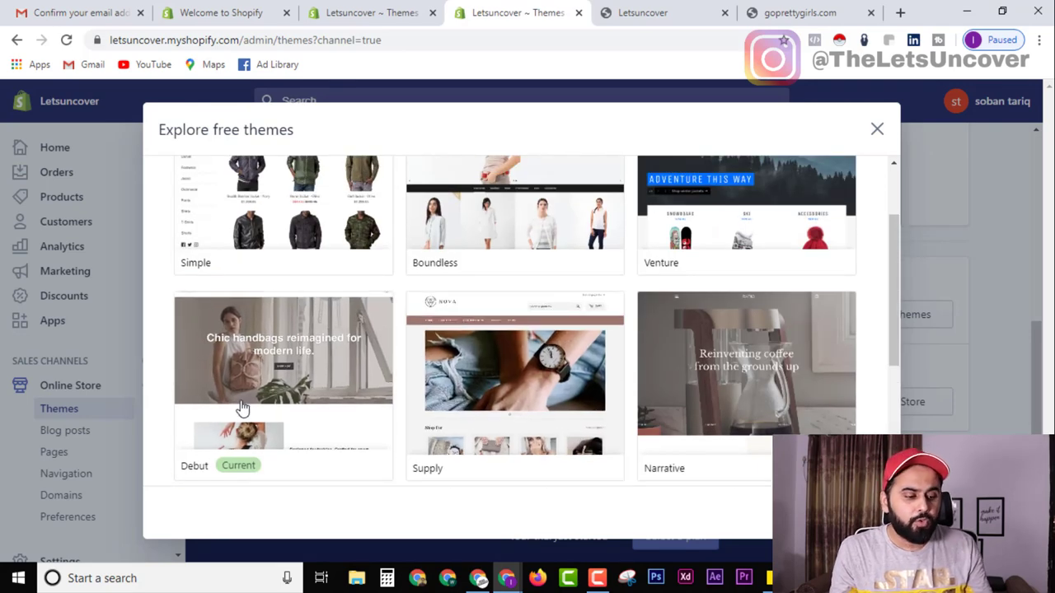
left_click(831, 7)
left_click(544, 7)
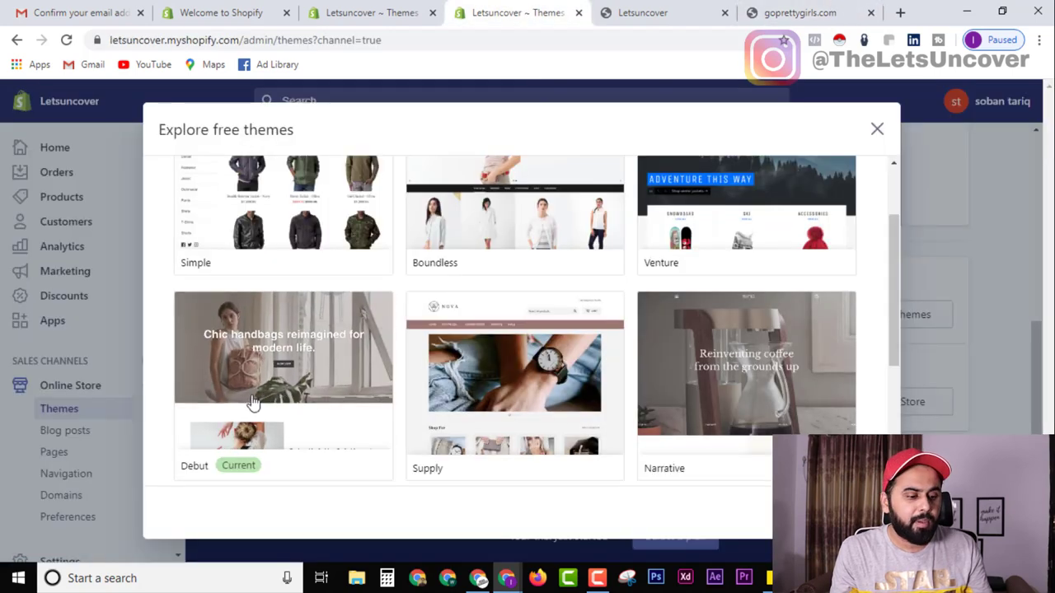
scroll(216, 238, "down", 3)
scroll(675, 263, "up", 3)
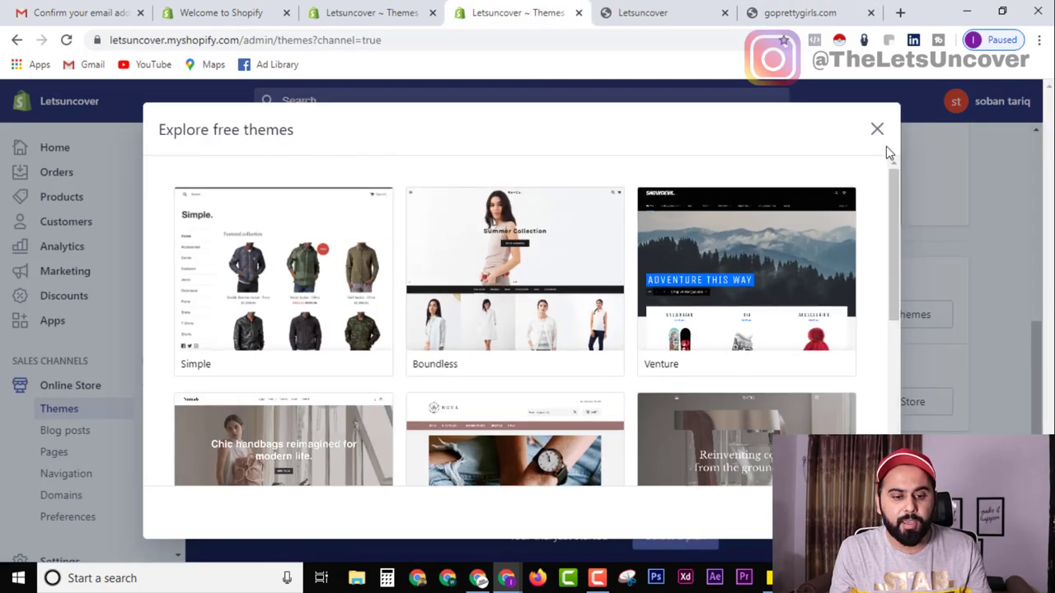
left_click(876, 130)
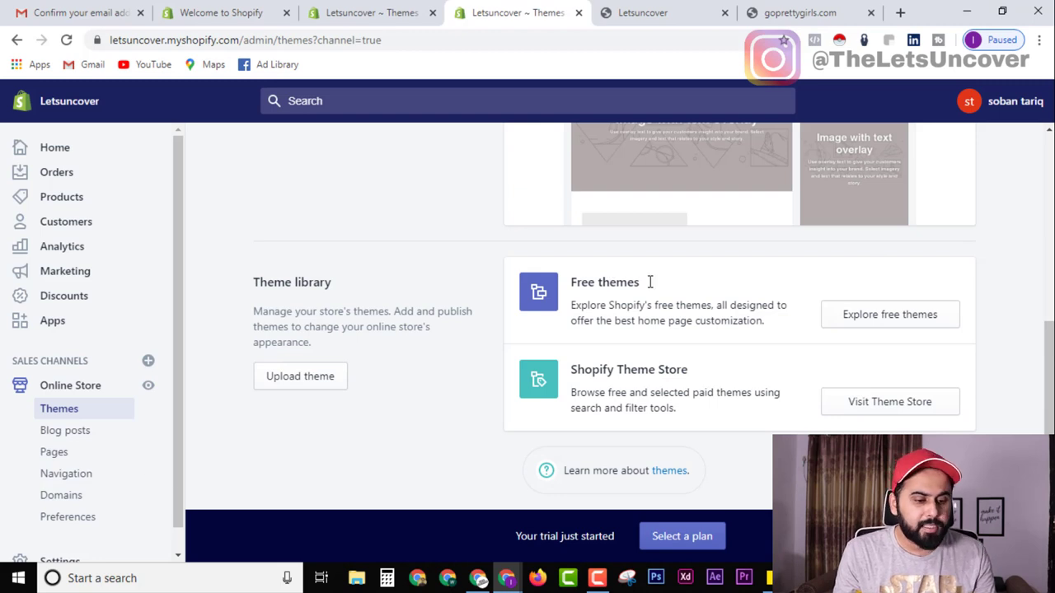
Open the current Debut theme in the theme editor via Customize.
scroll(591, 353, "up", 3)
scroll(582, 353, "up", 2)
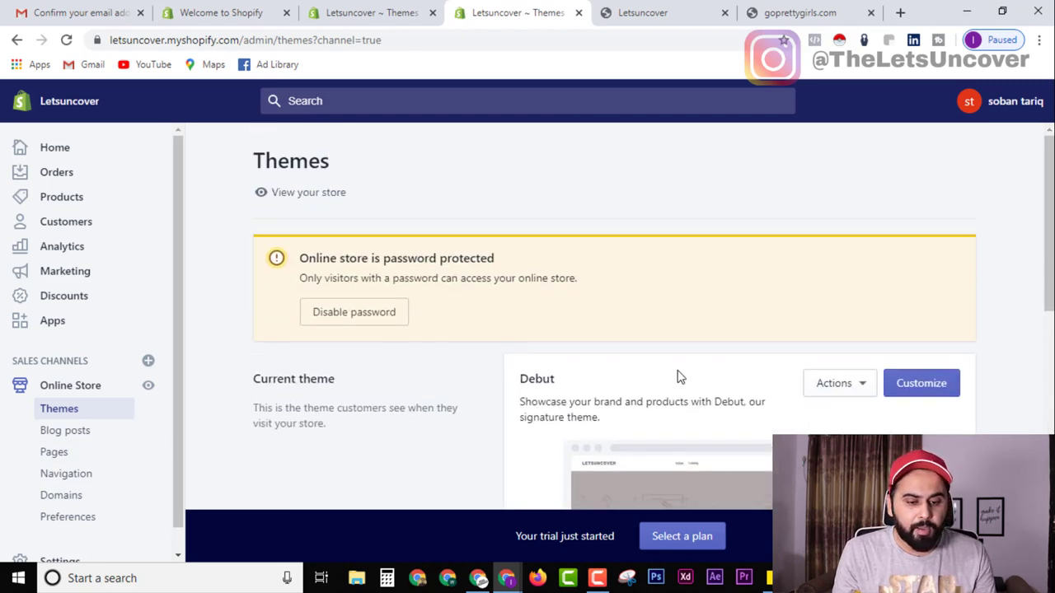
left_click(936, 391)
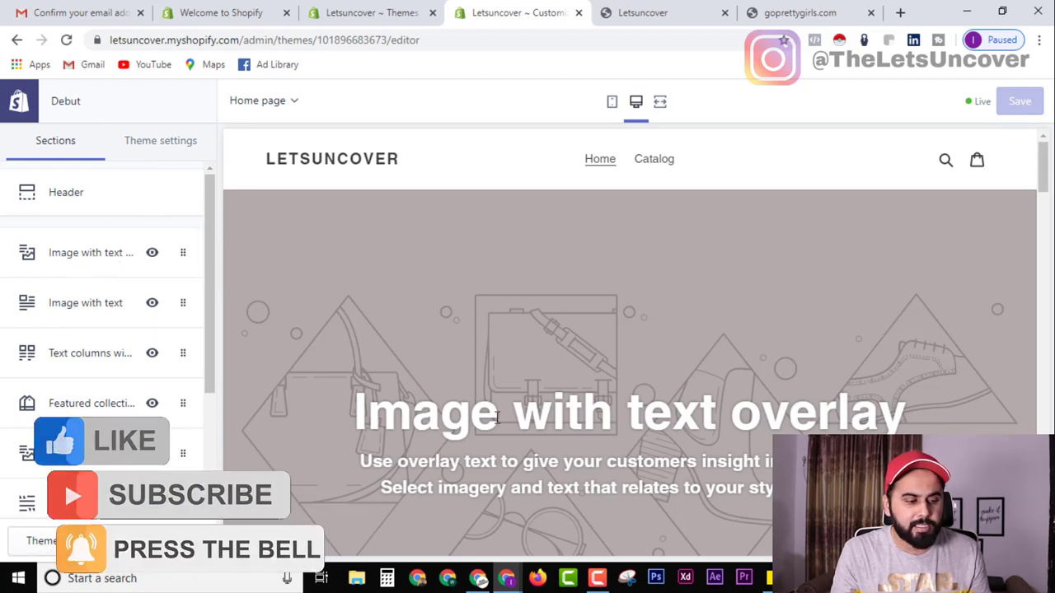
Hide and re-show the Image with text overlay and Text columns with images sections.
left_click(151, 255)
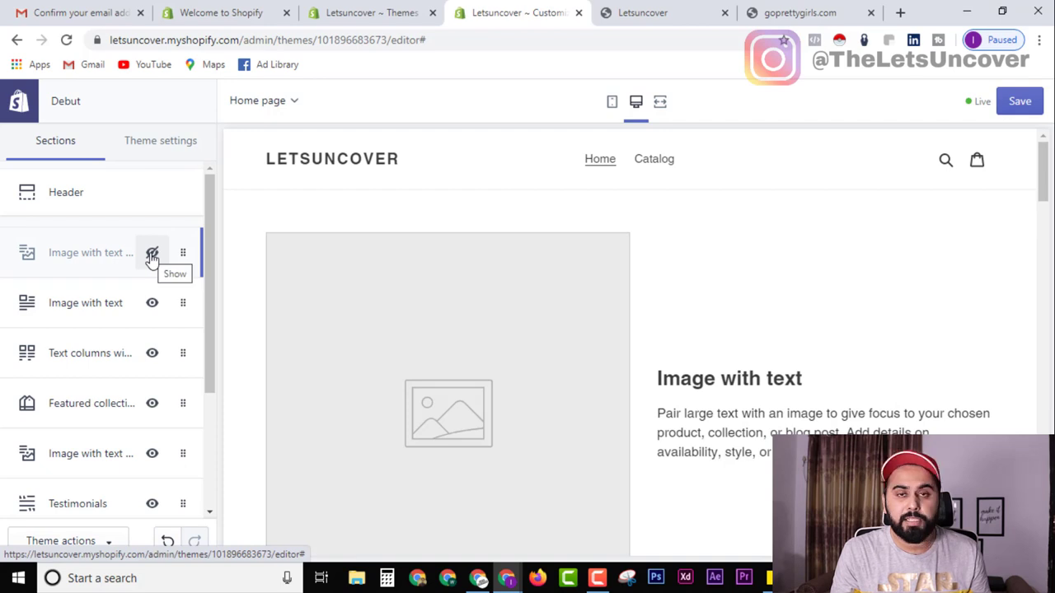
left_click(151, 254)
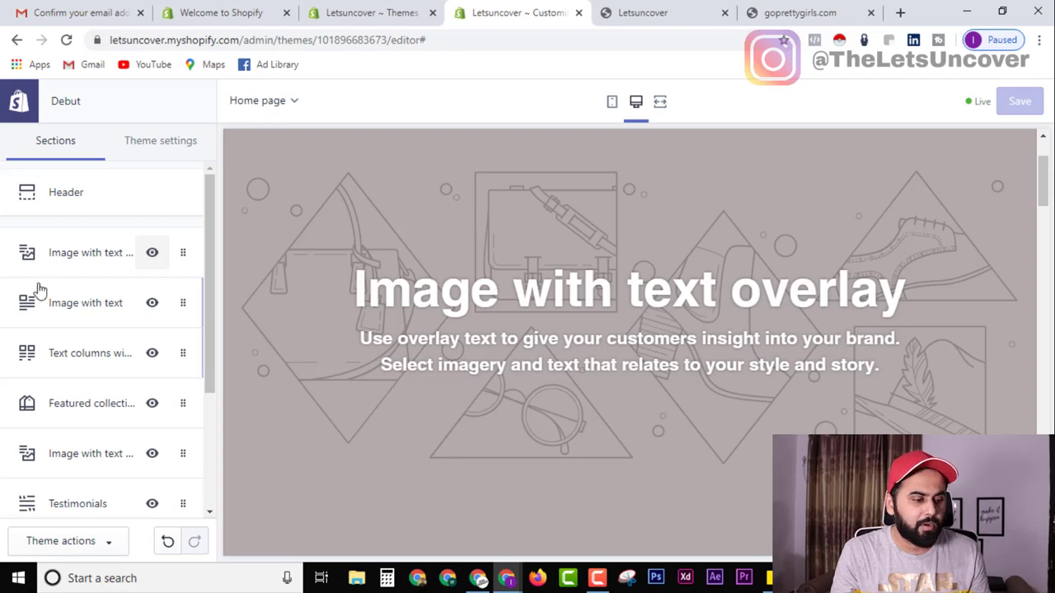
mouse_move(42, 285)
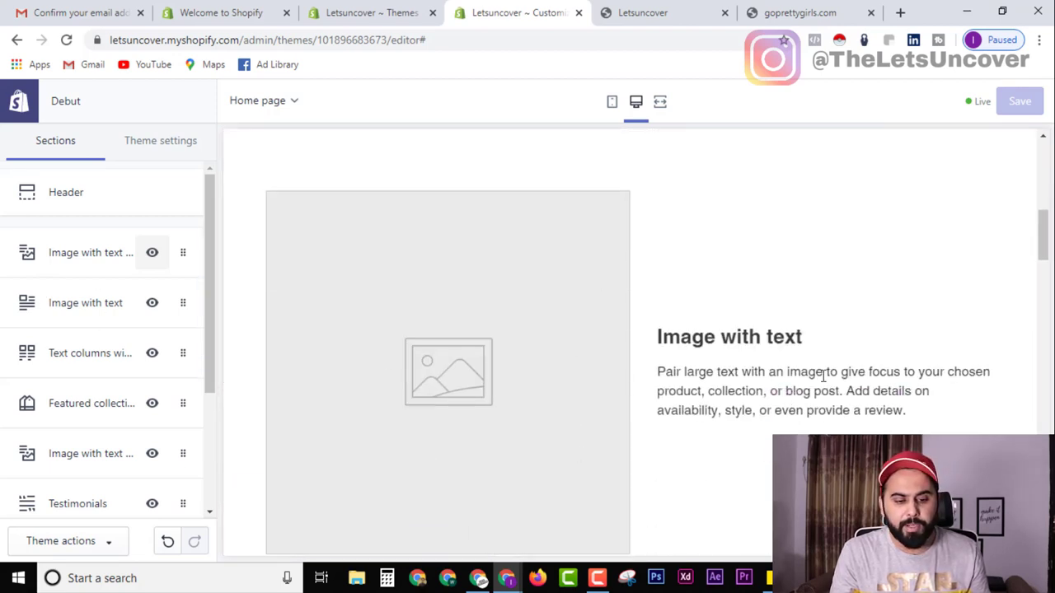
mouse_move(124, 358)
scroll(125, 358, "down", 1)
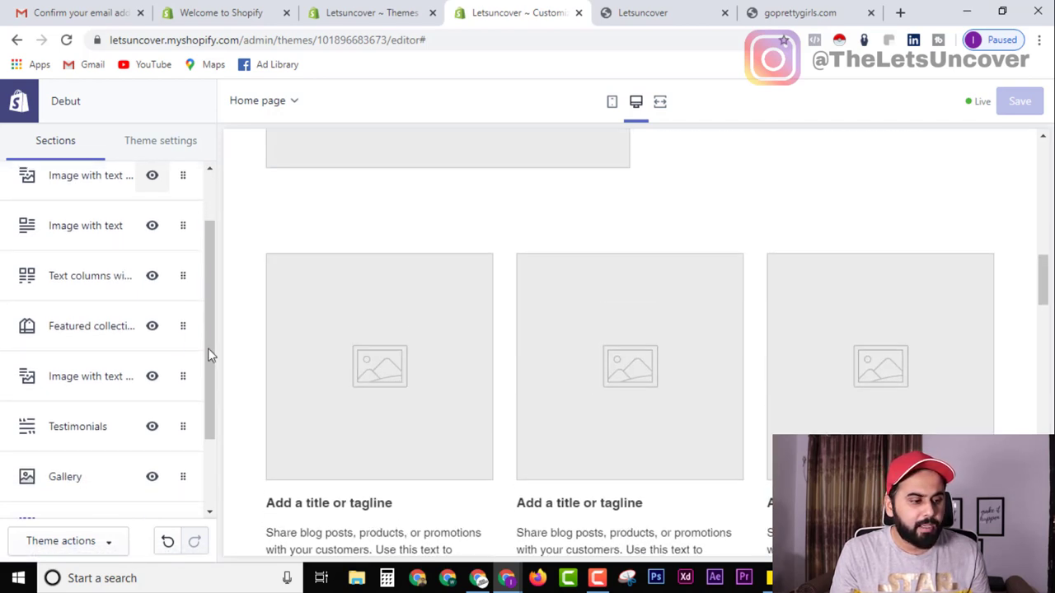
left_click(153, 277)
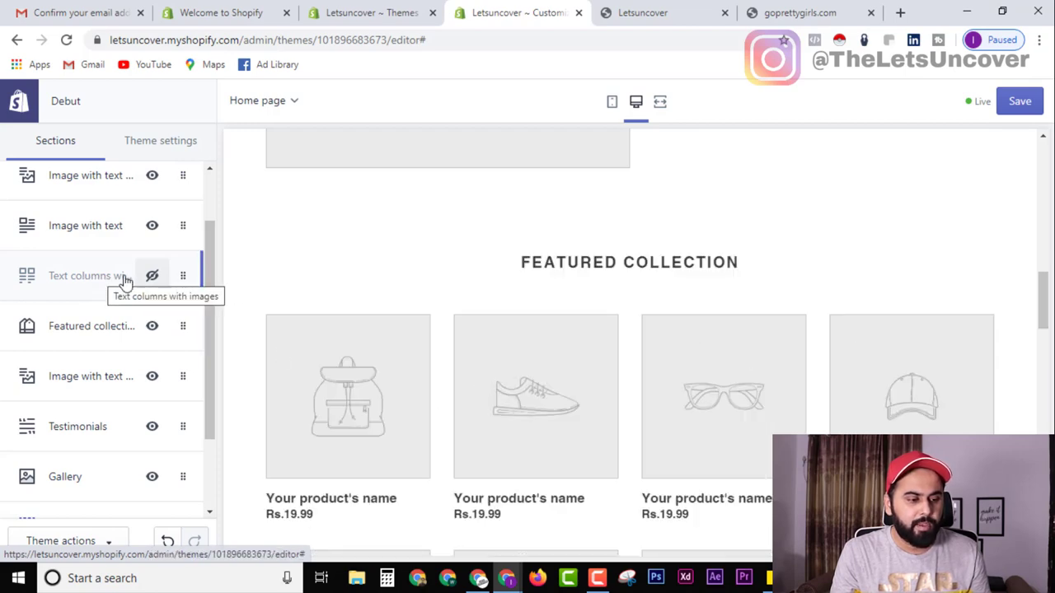
left_click(152, 277)
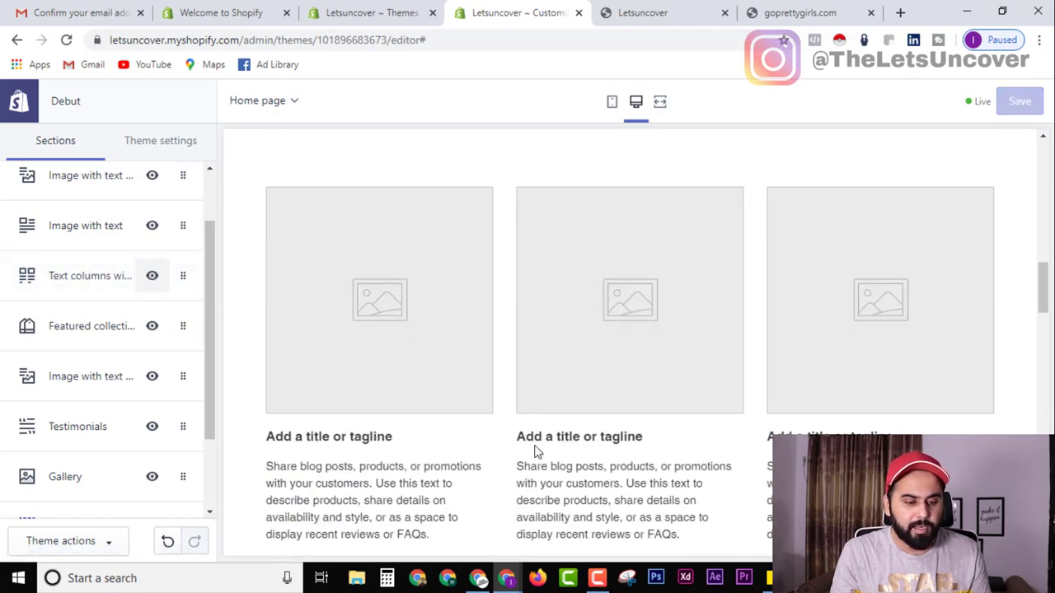
Hide and re-show Featured collection, then return to the Themes admin page.
scroll(577, 436, "down", 3)
scroll(687, 280, "down", 2)
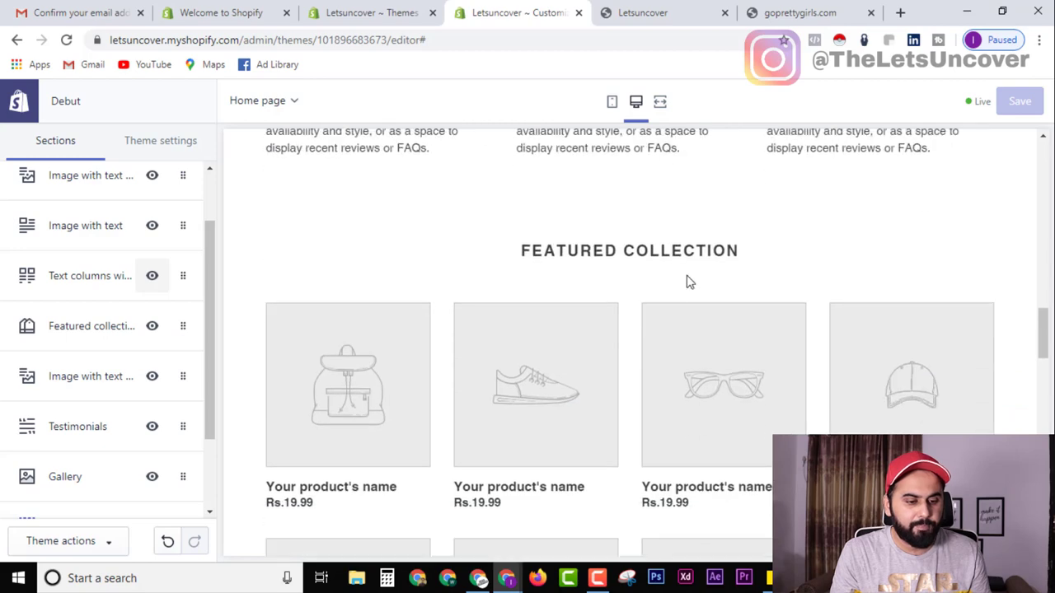
left_click(154, 331)
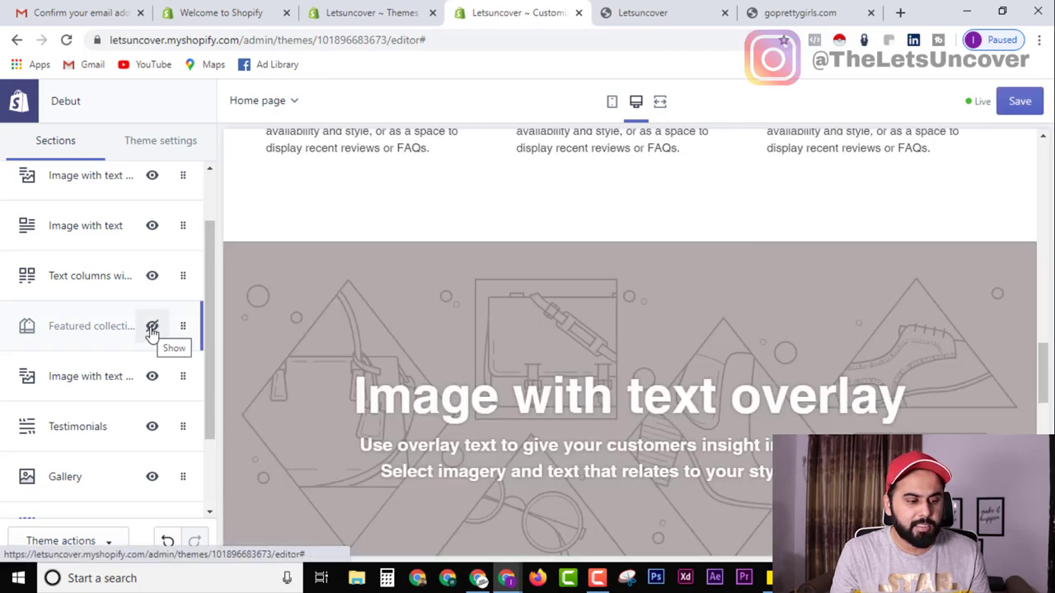
left_click(152, 333)
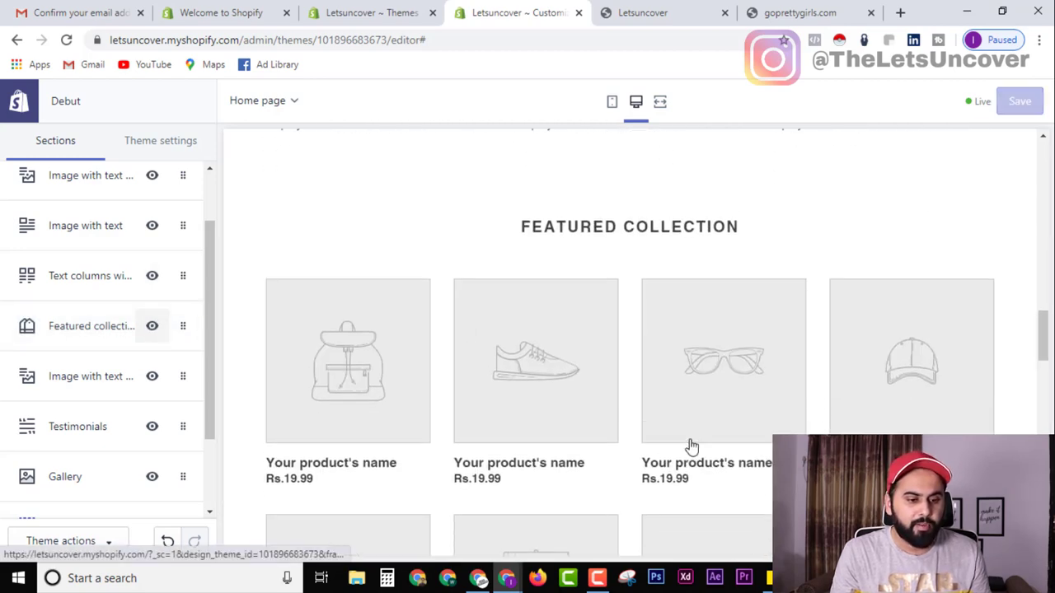
scroll(301, 332, "up", 4)
key("ctrl+shift+Tab")
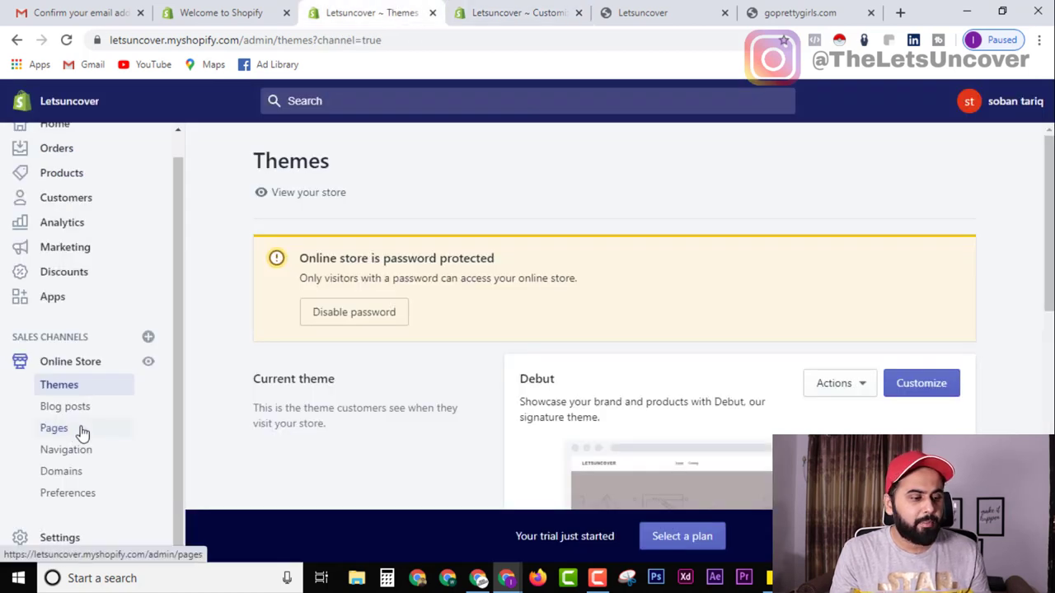
Open the Online Store Pages list, which has no pages yet.
scroll(83, 432, "up", 1)
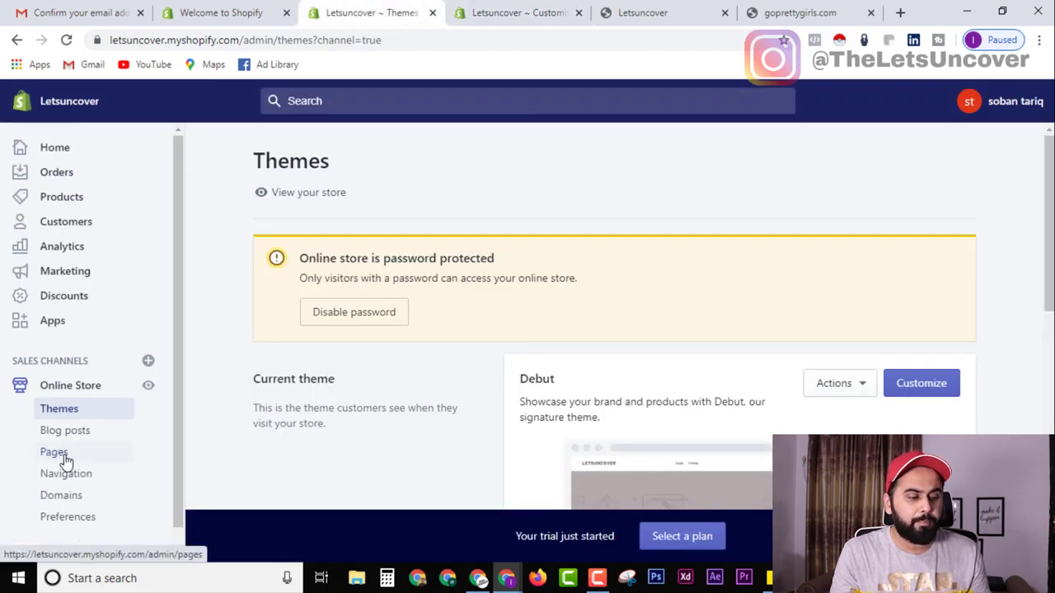
left_click(64, 458)
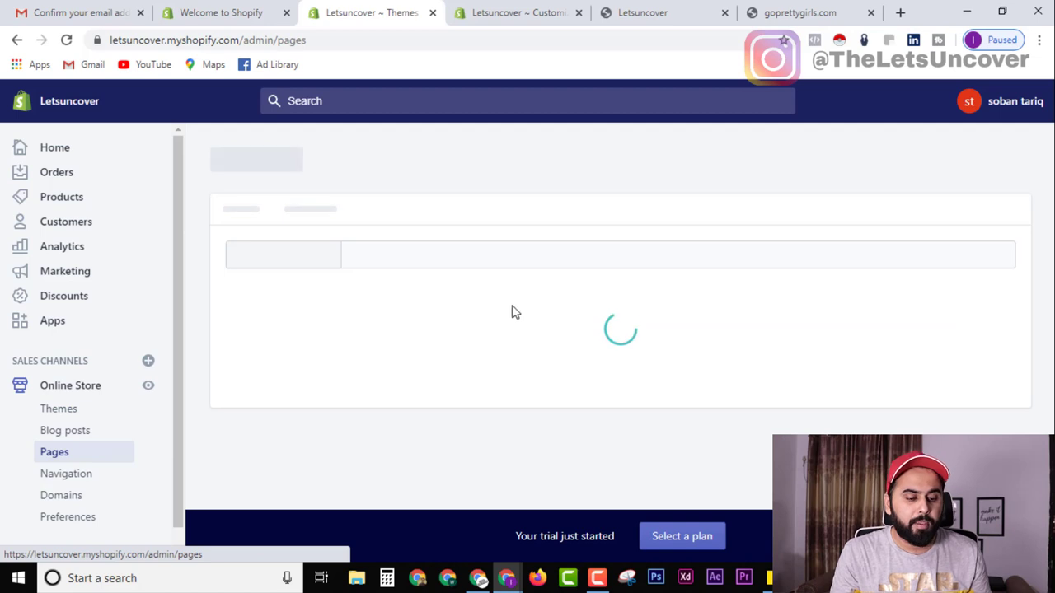
scroll(510, 321, "down", 2)
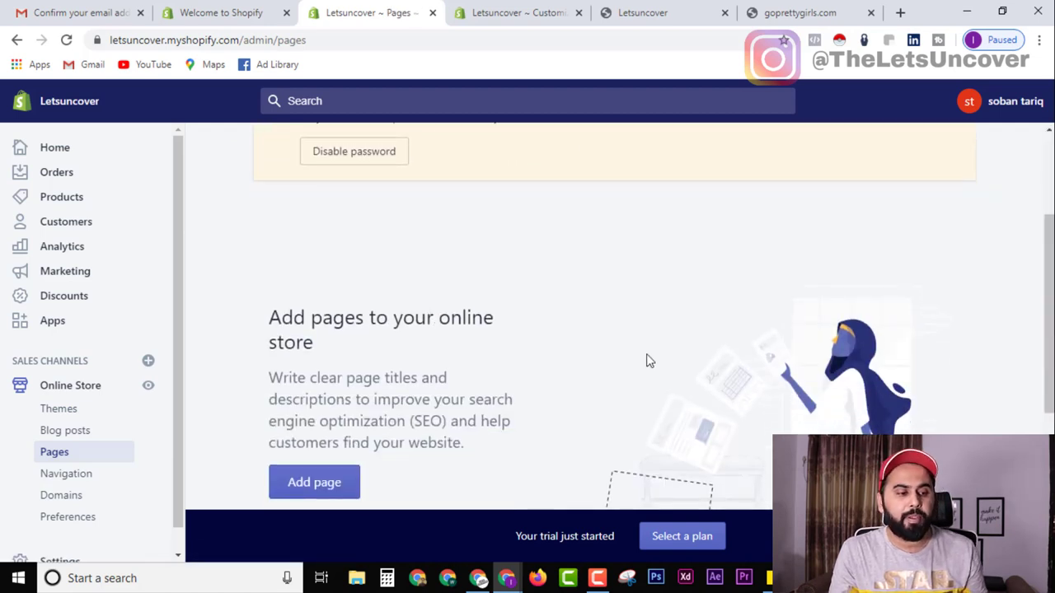
scroll(647, 360, "down", 2)
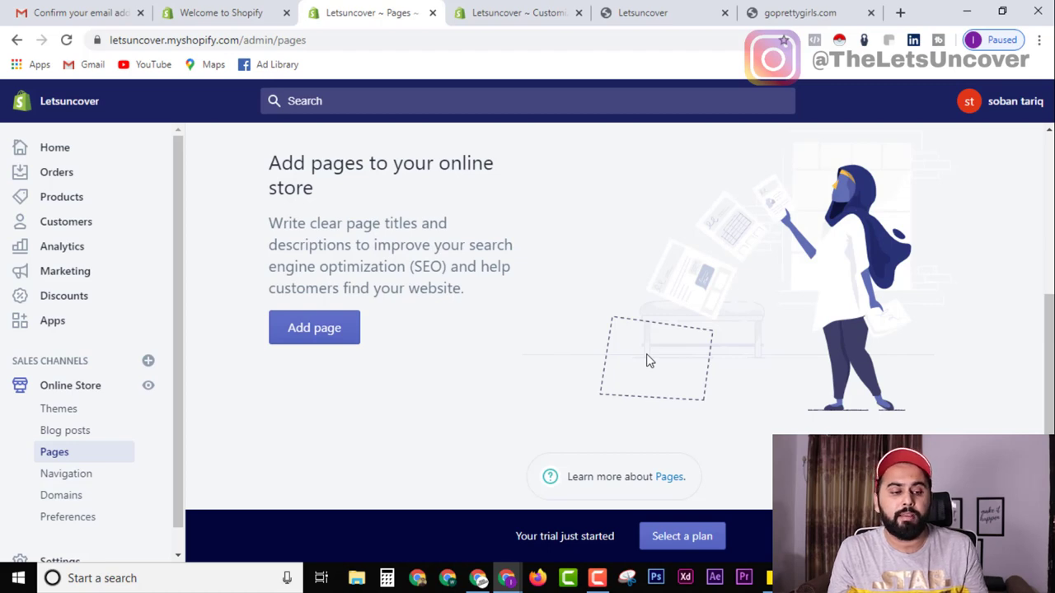
Check the goprettygirls.com reference store, then return to Pages and begin a new page.
left_click(840, 13)
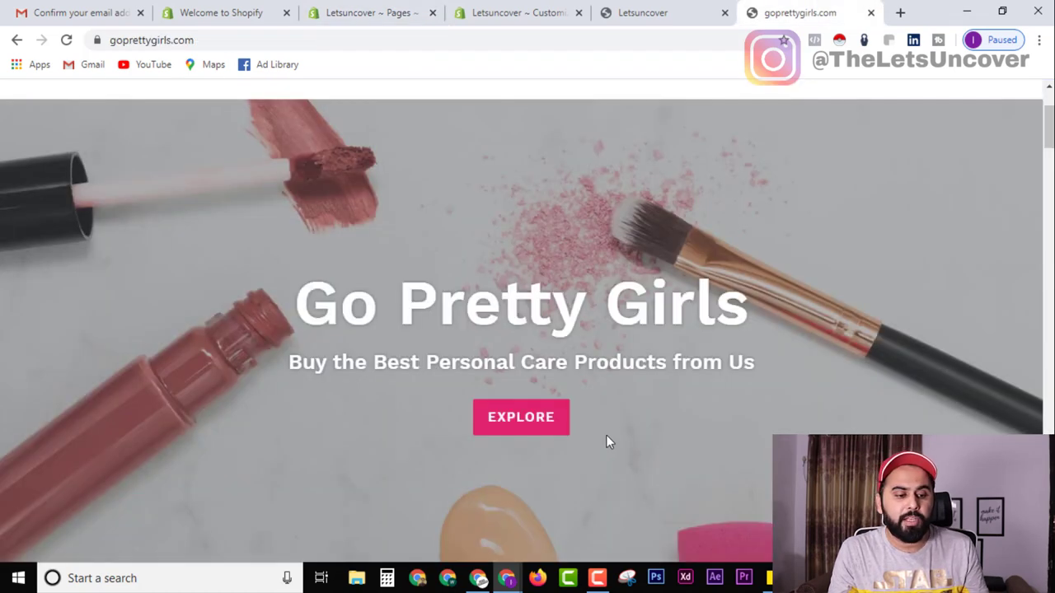
scroll(606, 437, "down", 10)
scroll(443, 445, "up", 3)
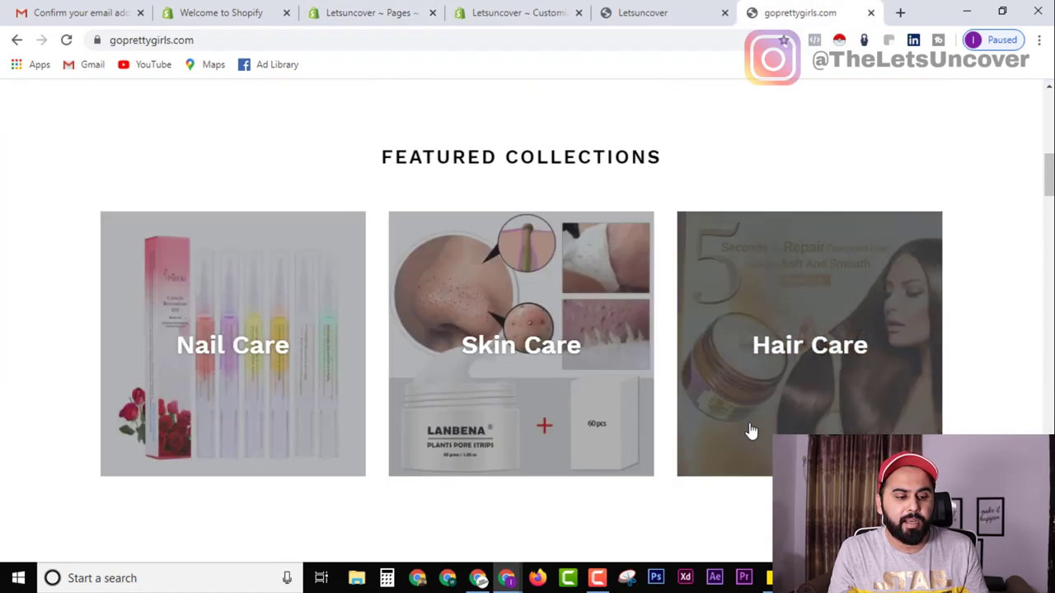
left_click(540, 10)
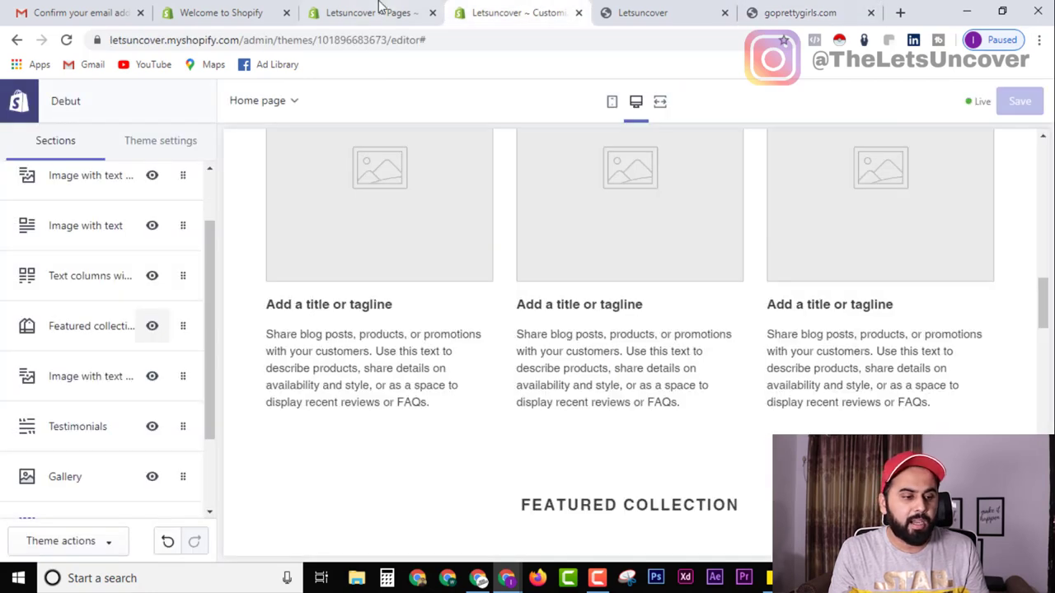
left_click(381, 10)
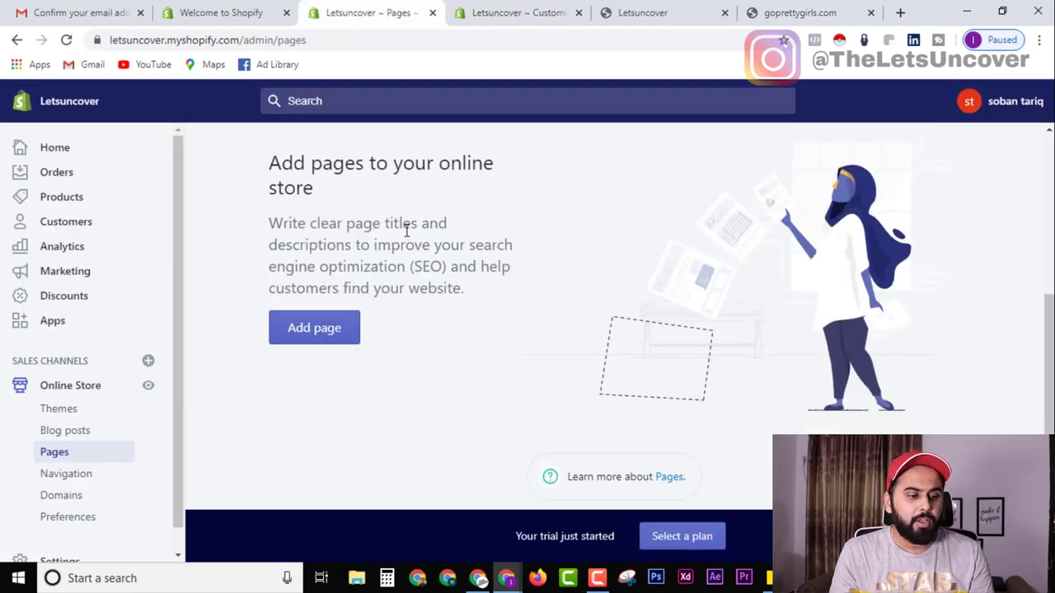
left_click(330, 330)
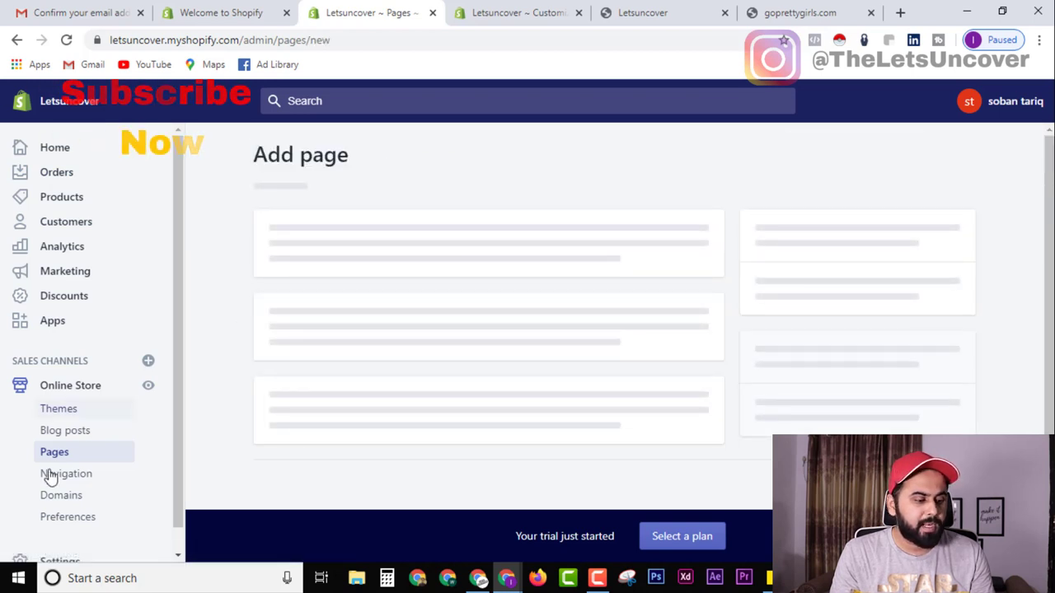
Create and save a page titled 'About Us'.
left_click(354, 295)
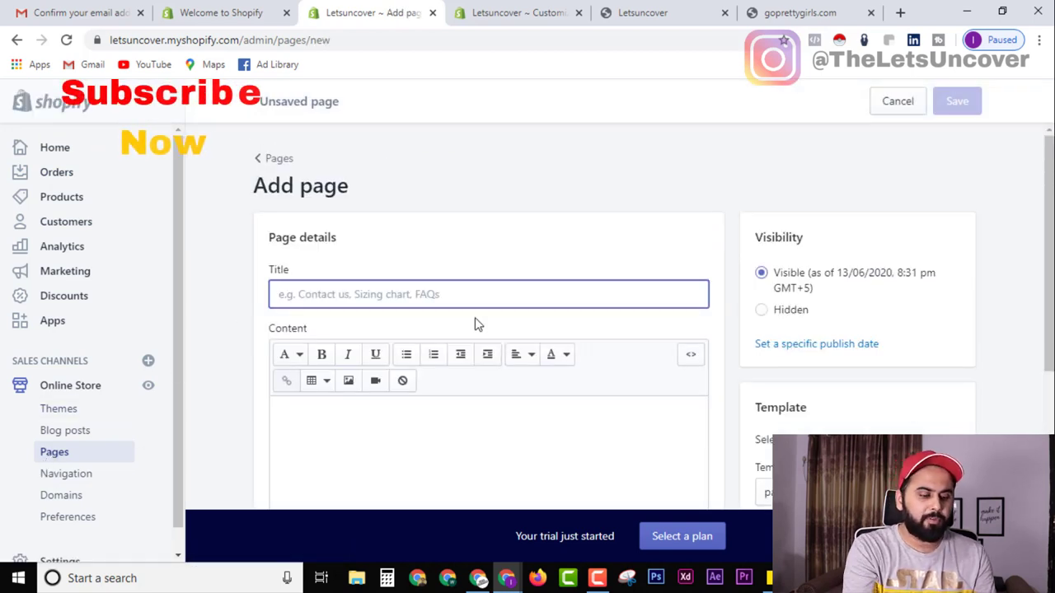
type("About Us")
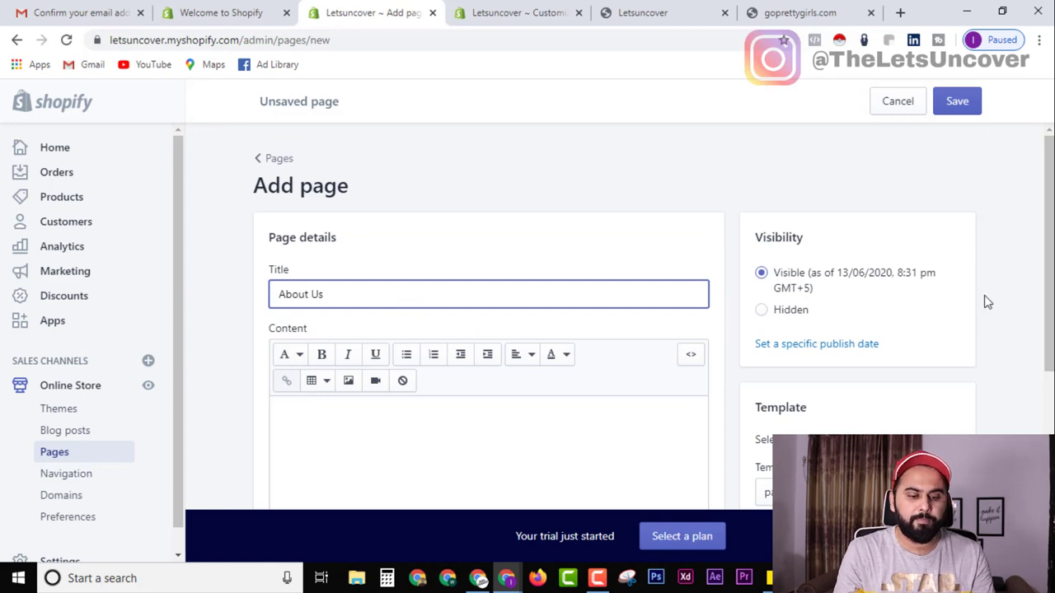
scroll(864, 381, "down", 3)
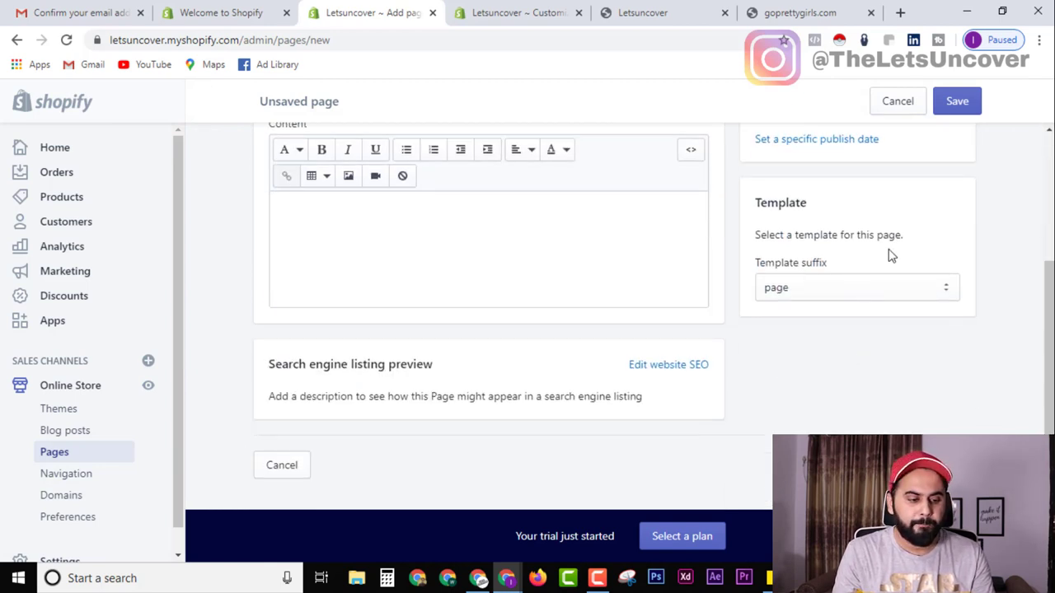
scroll(890, 256, "up", 3)
left_click(957, 100)
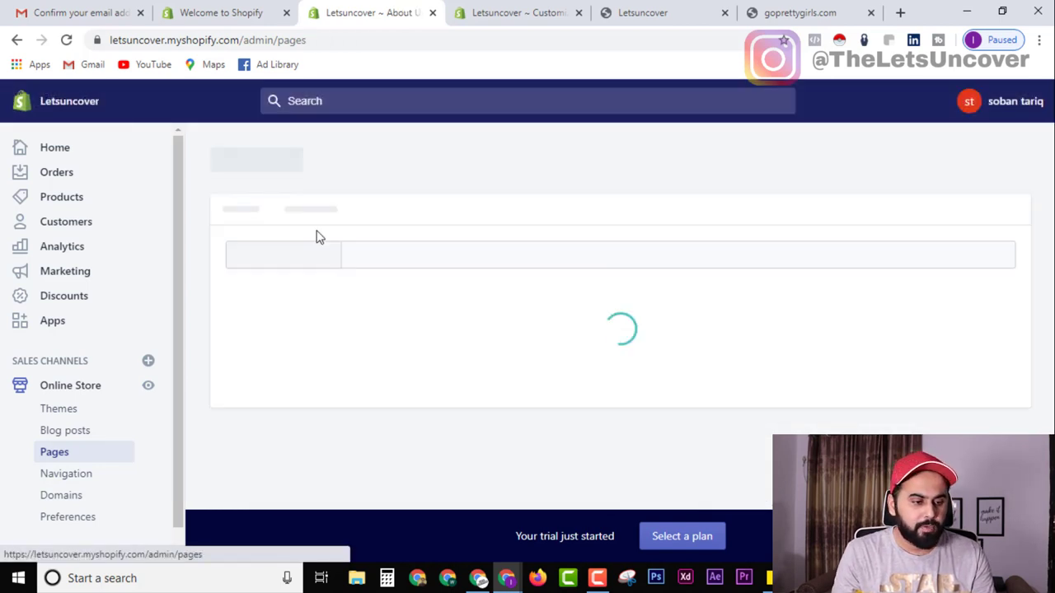
scroll(484, 342, "down", 2)
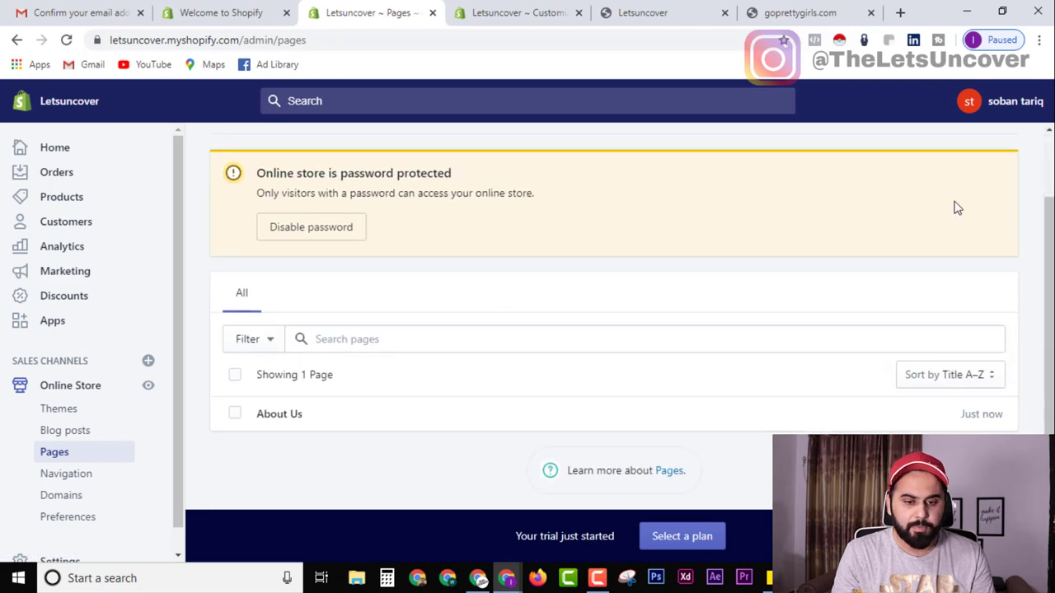
scroll(956, 208, "up", 2)
Create and save a 'Contact Us' page in a new blank page form.
left_click(983, 188, "ctrl")
left_click(982, 188, "ctrl")
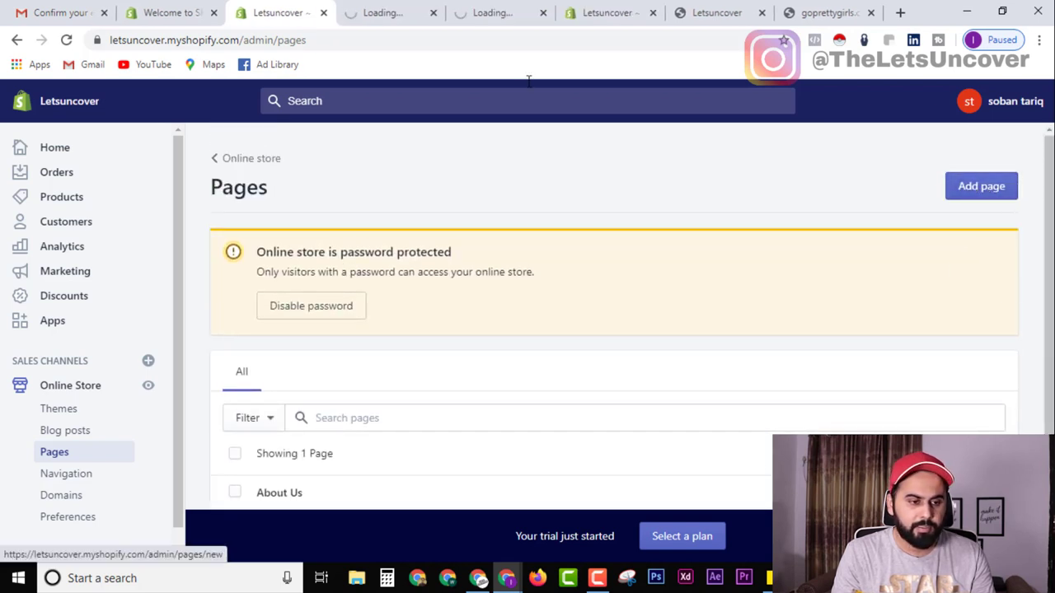
left_click(384, 12)
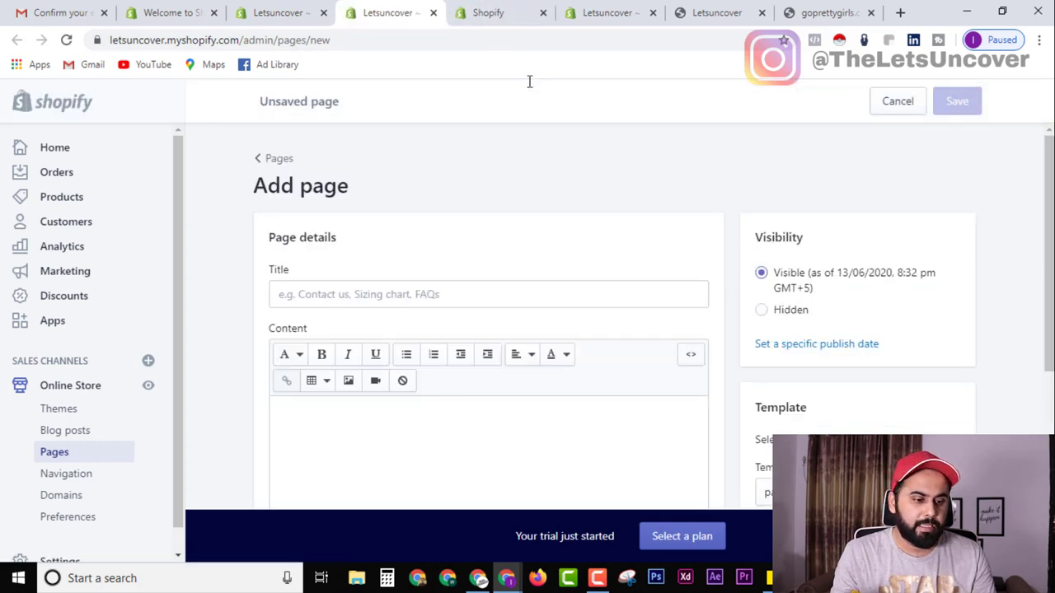
left_click(324, 297)
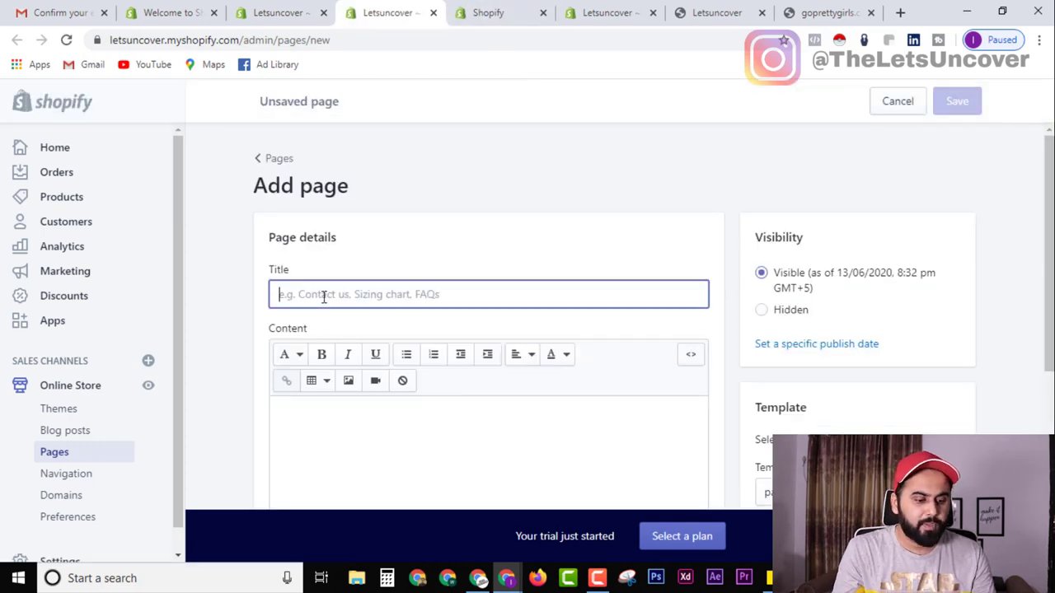
type("Contact Us")
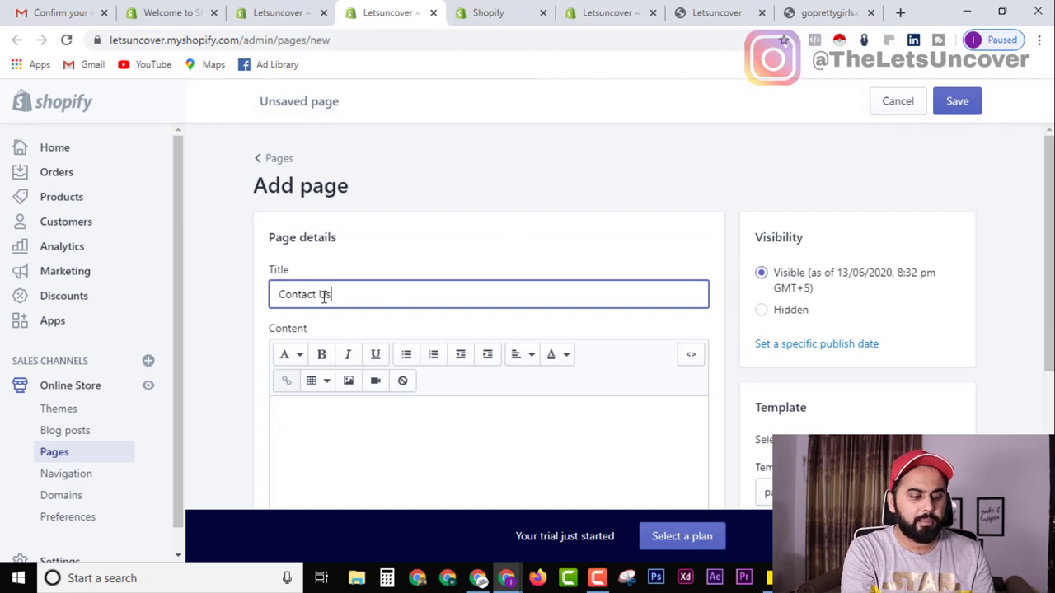
left_click(962, 113)
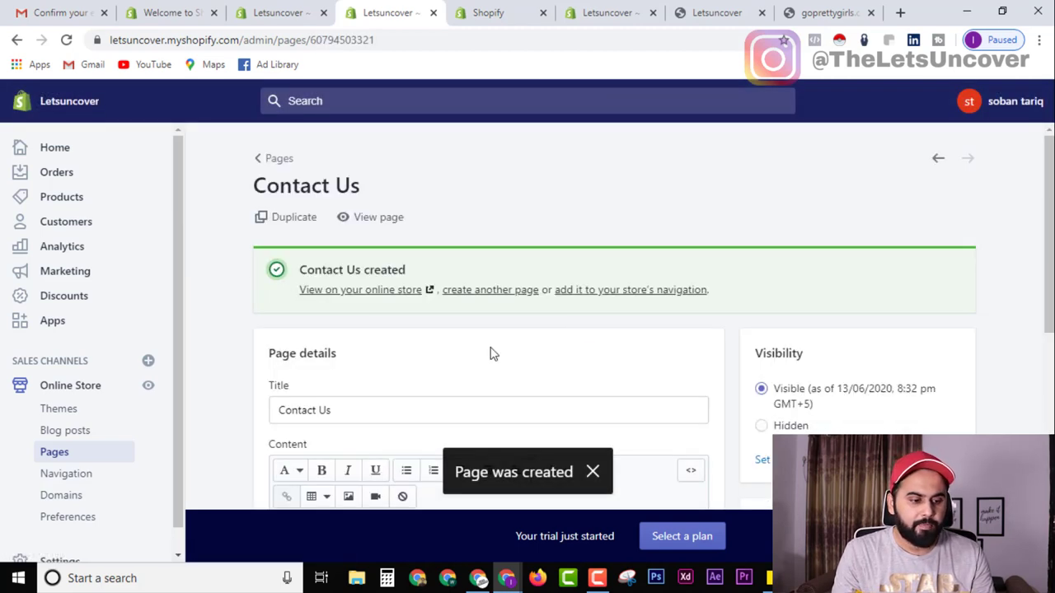
scroll(491, 354, "down", 3)
scroll(368, 353, "up", 3)
left_click(490, 12)
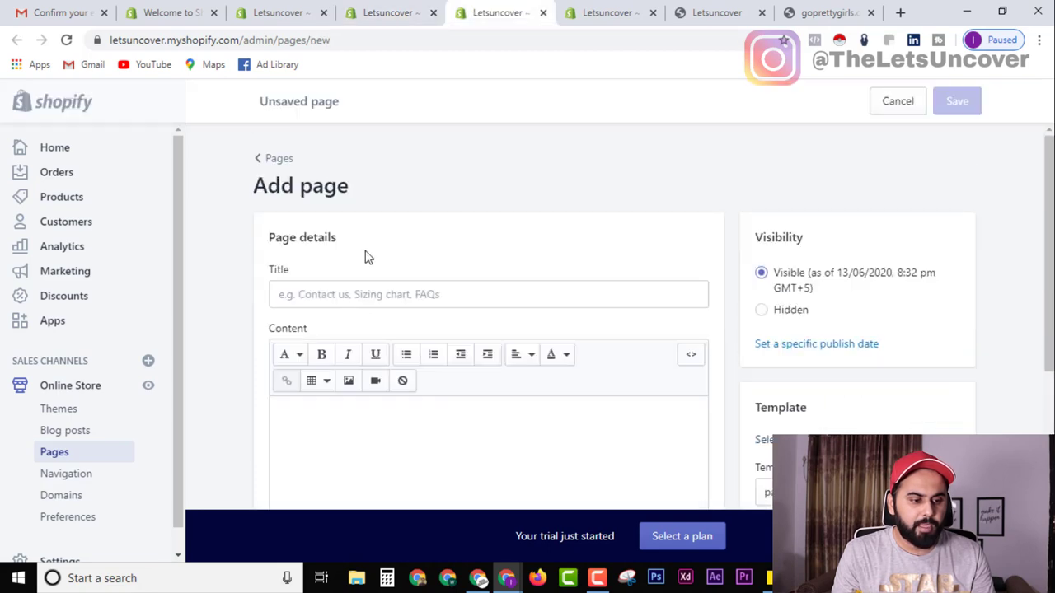
Title the open blank page 'Home Page' and save it.
left_click(346, 294)
type("Home Page")
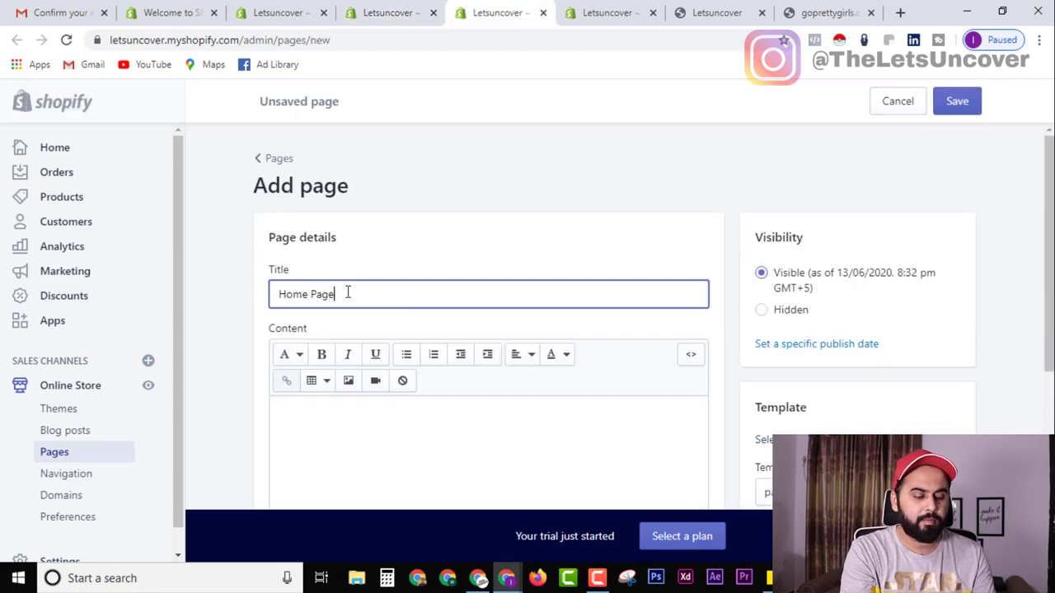
left_click(956, 101)
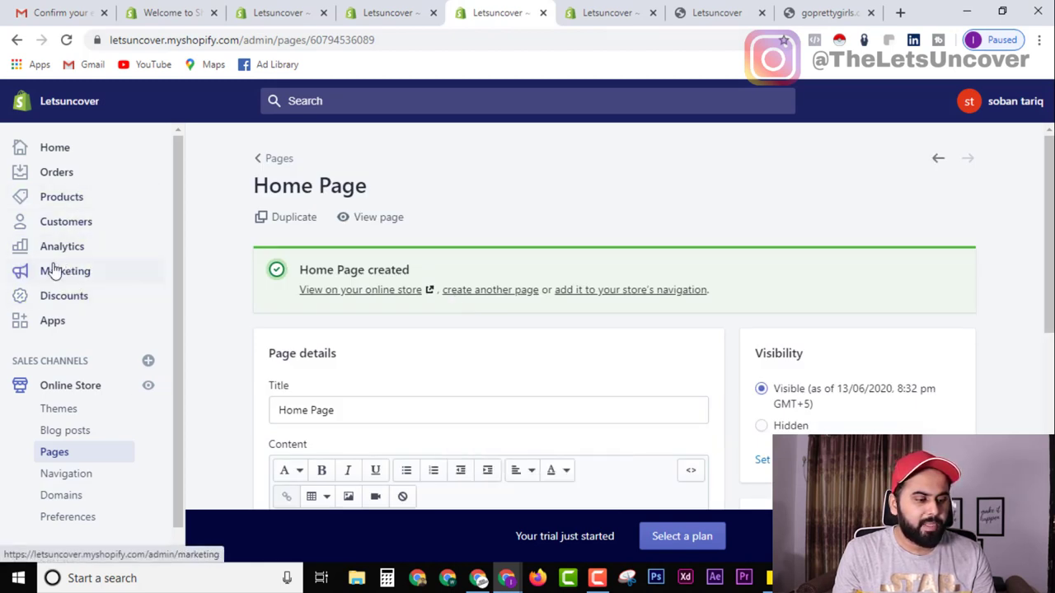
Create and save a 'Weight Loss' page from Online Store > Pages.
left_click(66, 204)
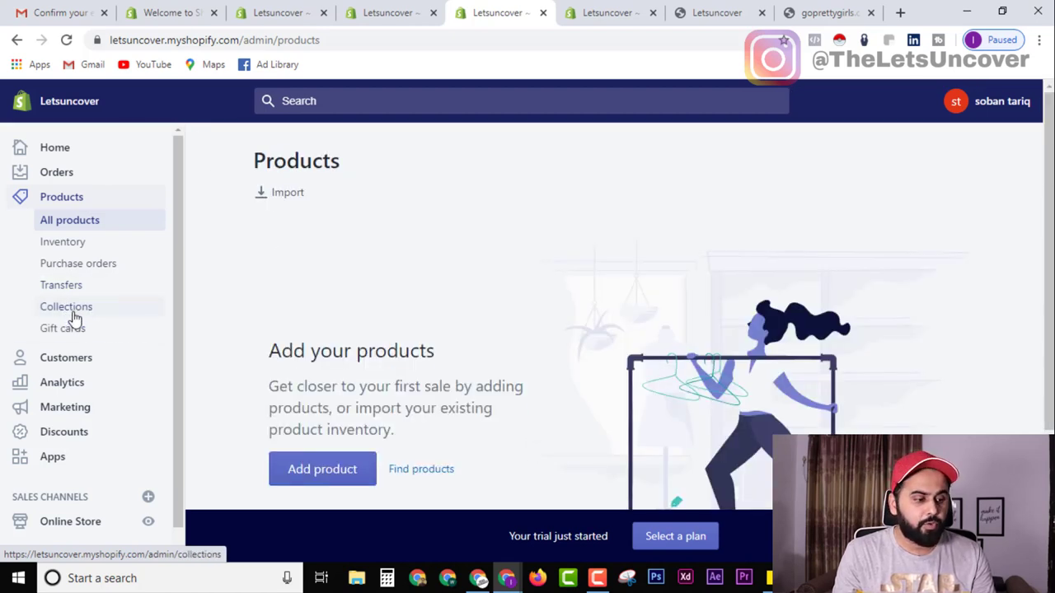
scroll(70, 346, "down", 1)
left_click(78, 500)
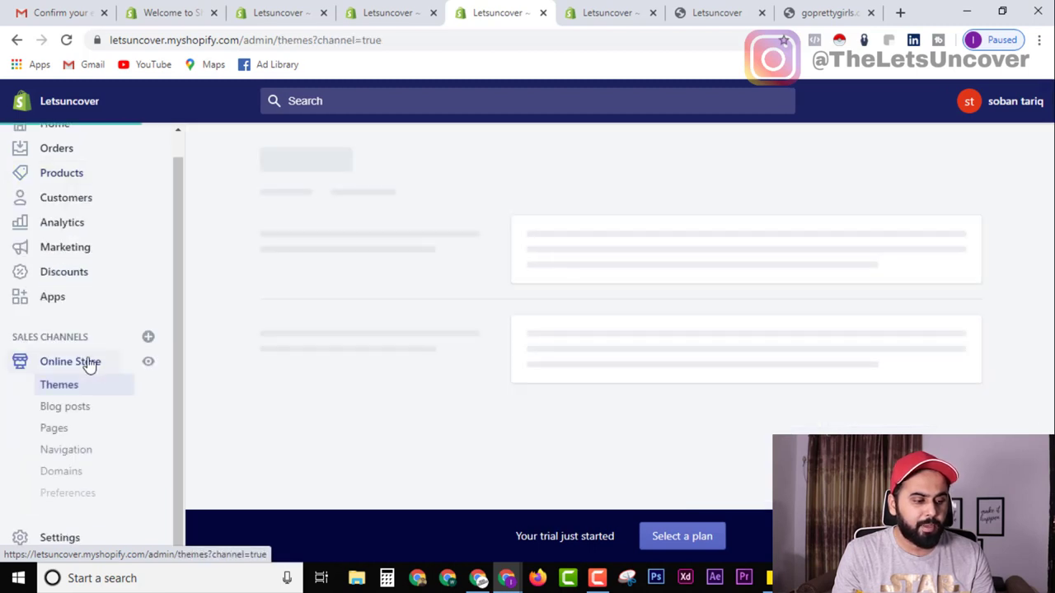
left_click(59, 430)
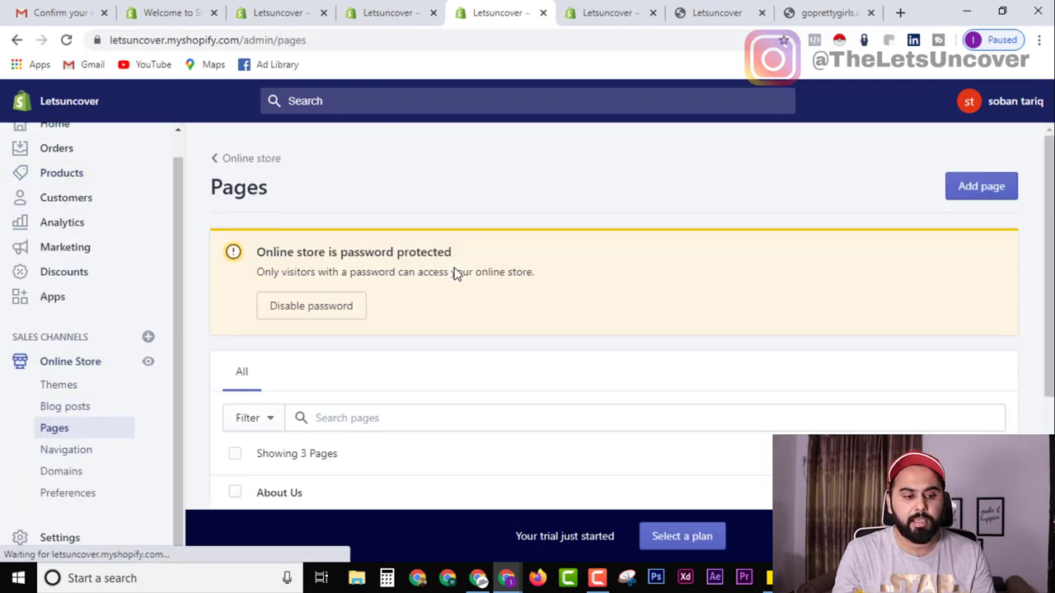
left_click(990, 183)
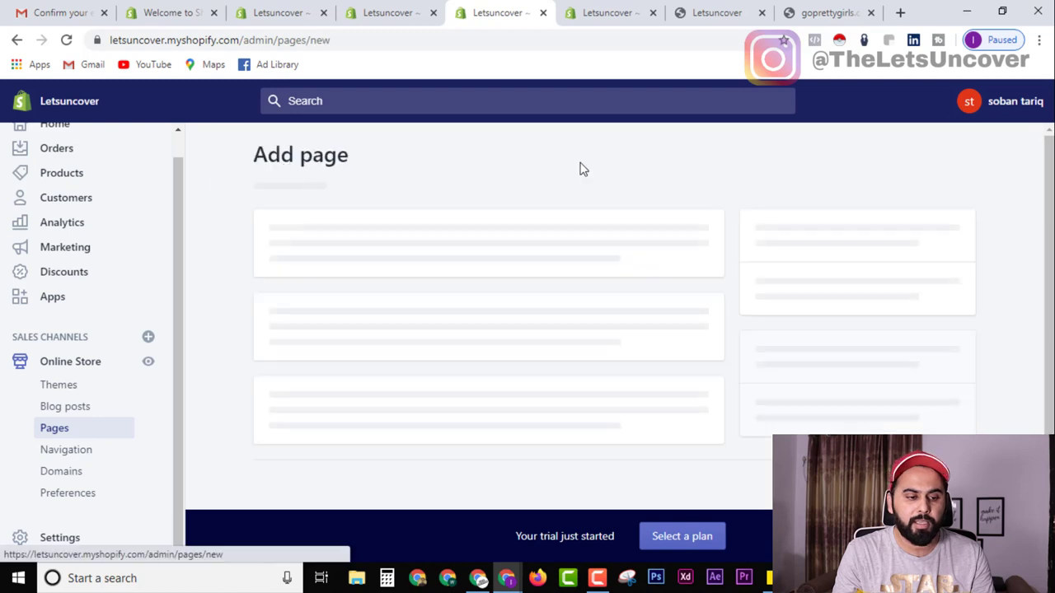
left_click(364, 296)
type("Weight Loss")
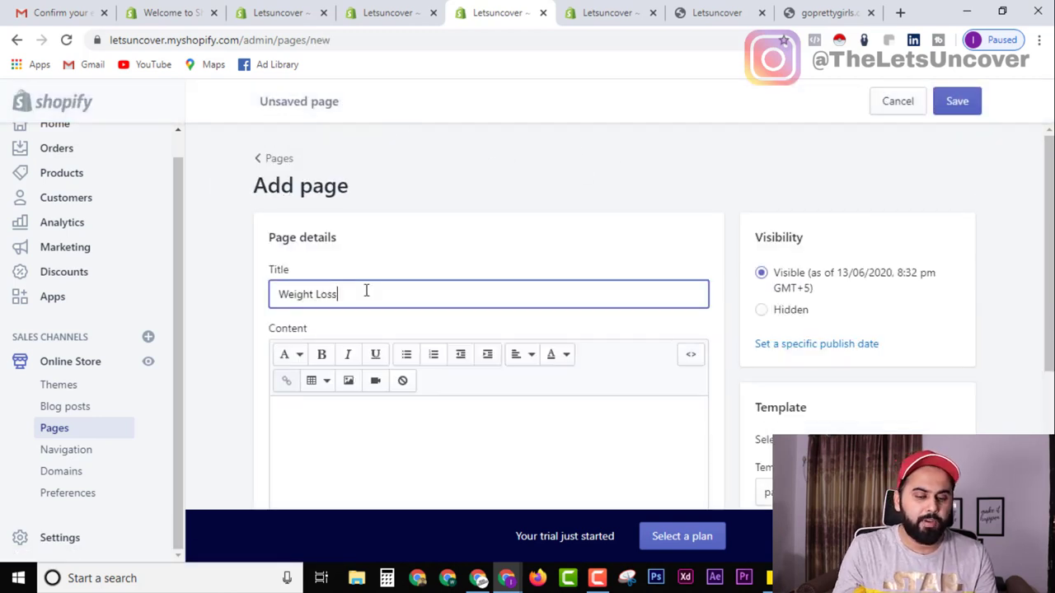
left_click(954, 112)
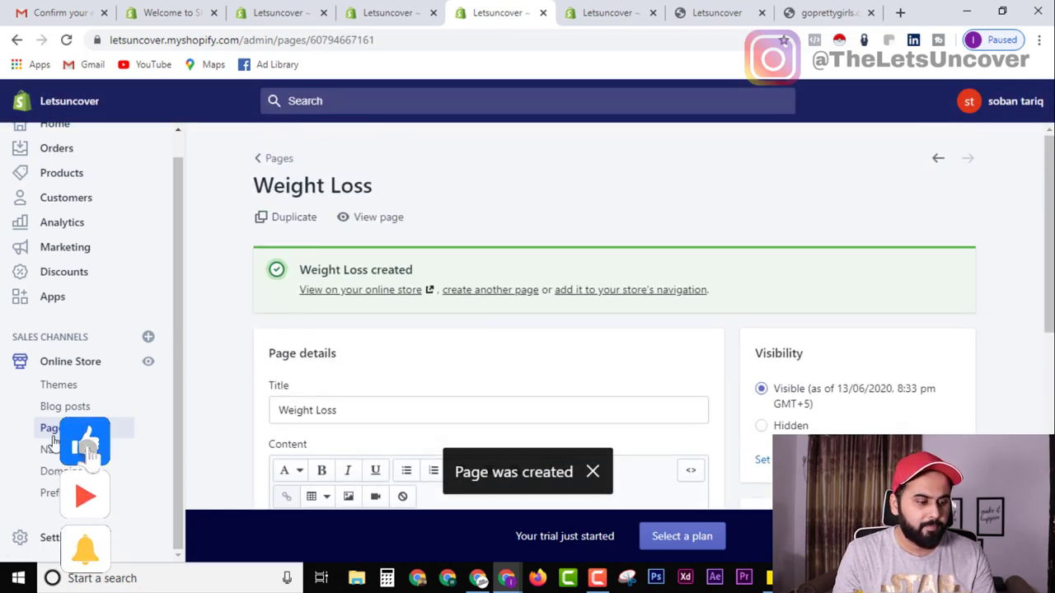
scroll(321, 330, "down", 2)
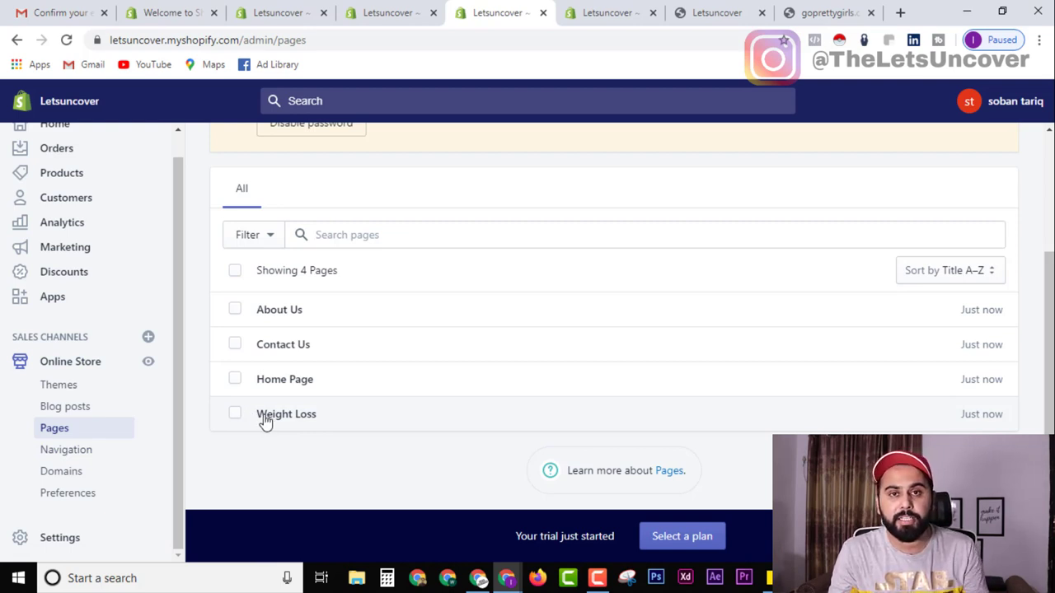
Open Products > Collections to see the single Home page collection.
left_click(72, 173)
left_click(75, 290)
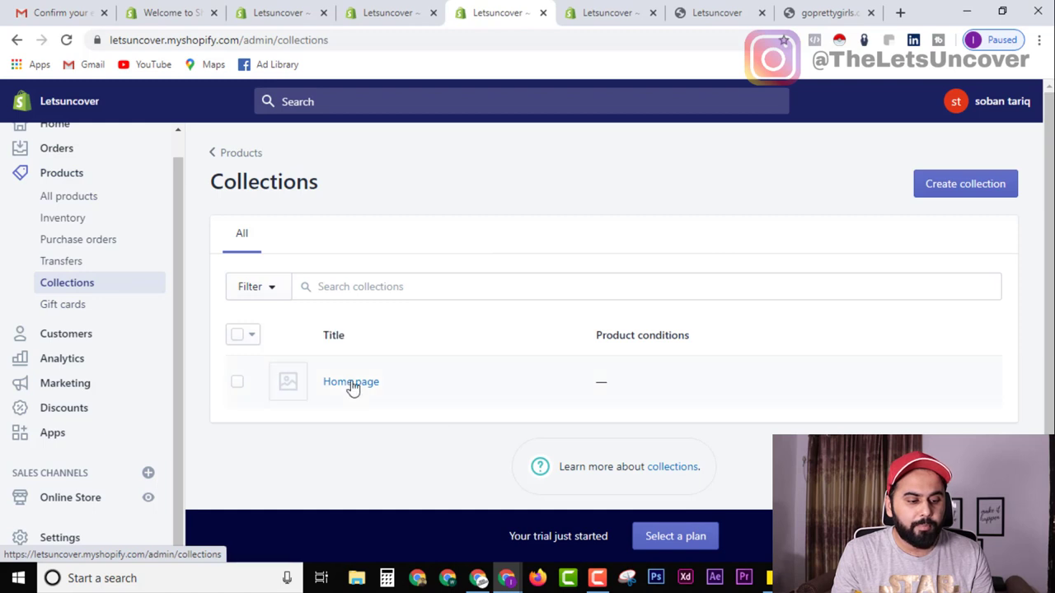
Delete the existing Home page collection.
left_click(237, 384)
left_click(498, 338)
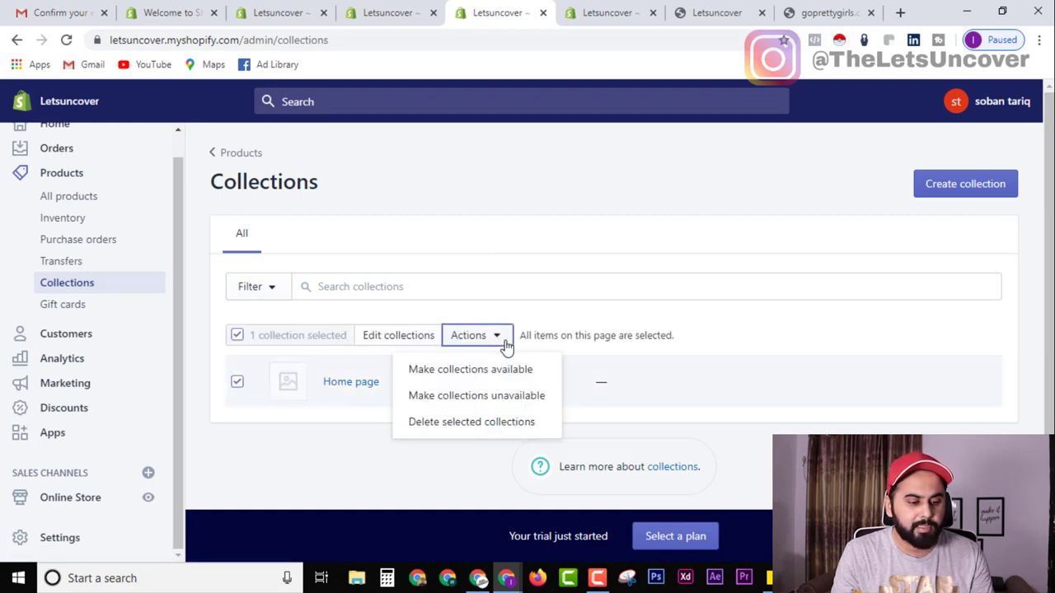
left_click(480, 425)
left_click(719, 248)
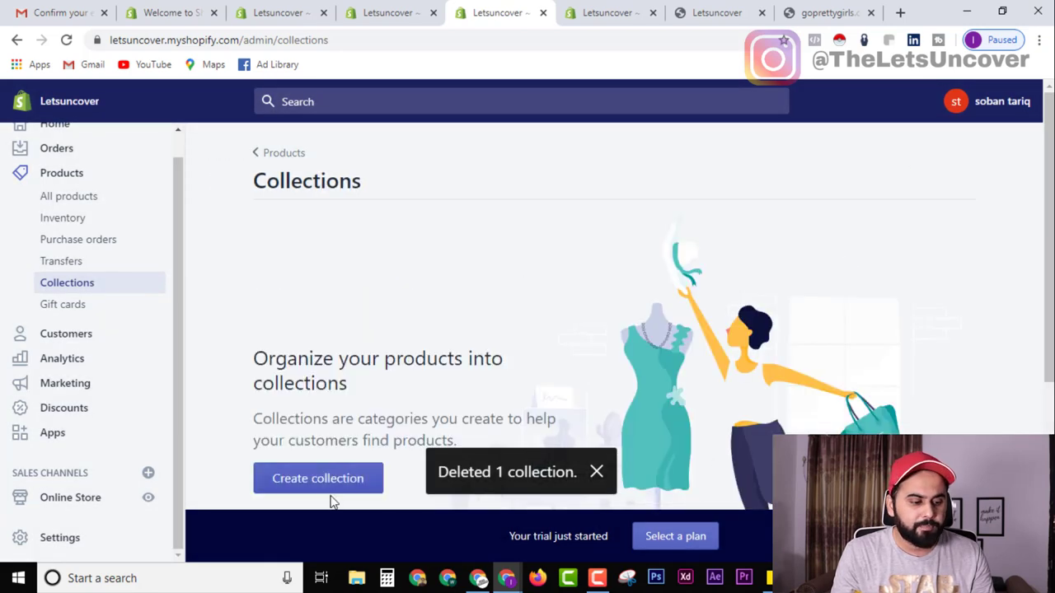
scroll(350, 397, "down", 3)
Start a new collection titled 'Weight Loss'.
left_click(336, 254)
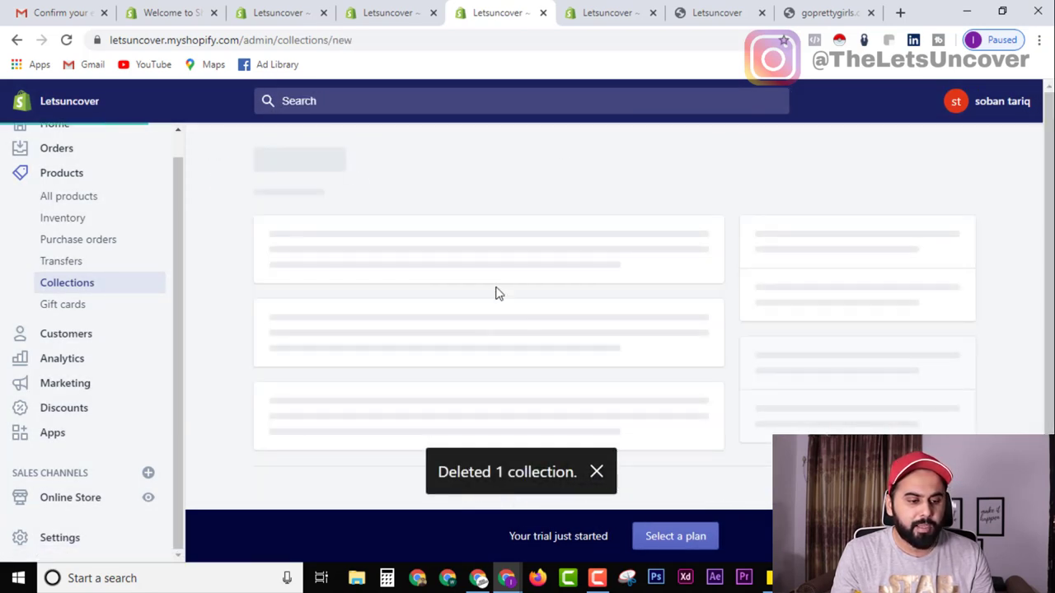
left_click(596, 471)
left_click(382, 260)
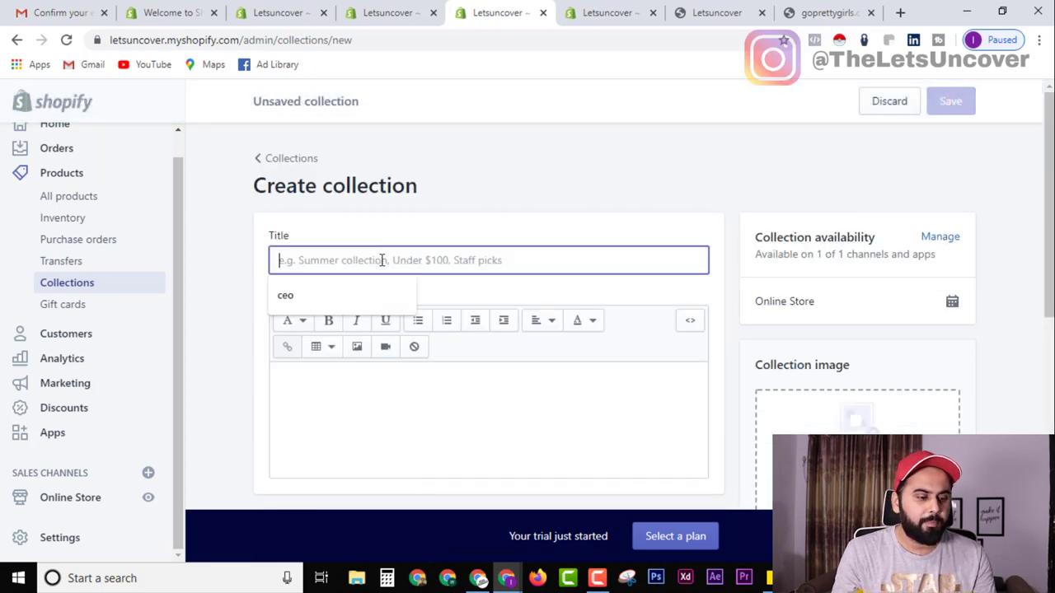
type("We")
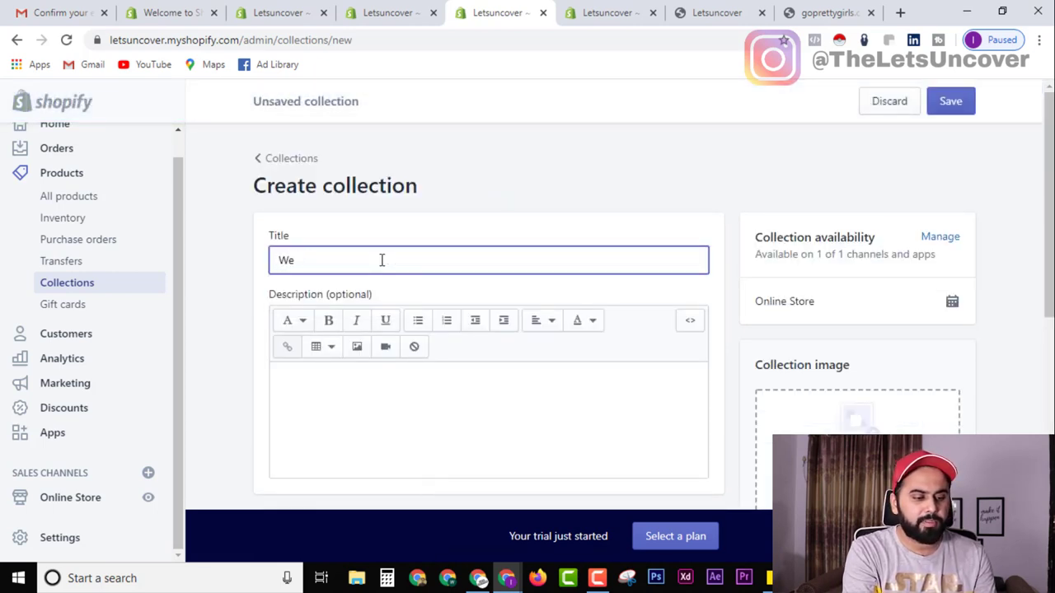
type("ight Loss")
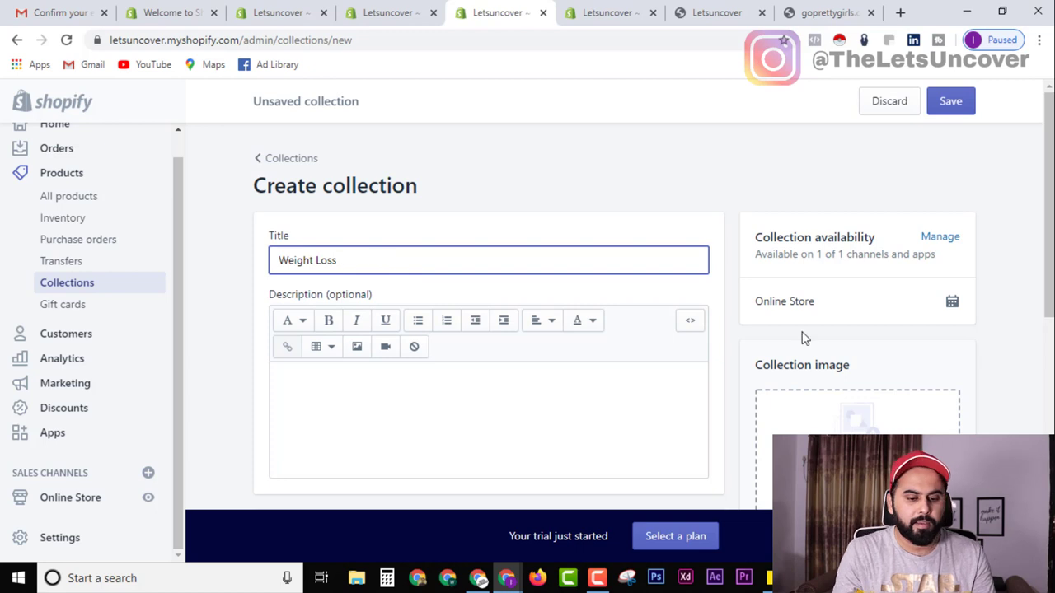
scroll(349, 395, "down", 3)
scroll(349, 395, "down", 1)
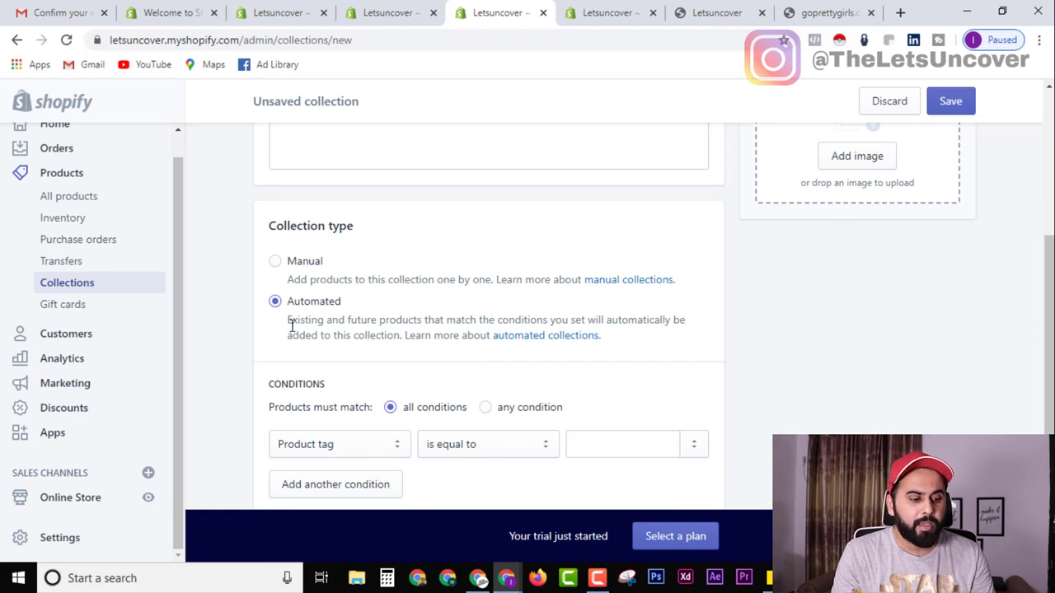
scroll(404, 363, "down", 2)
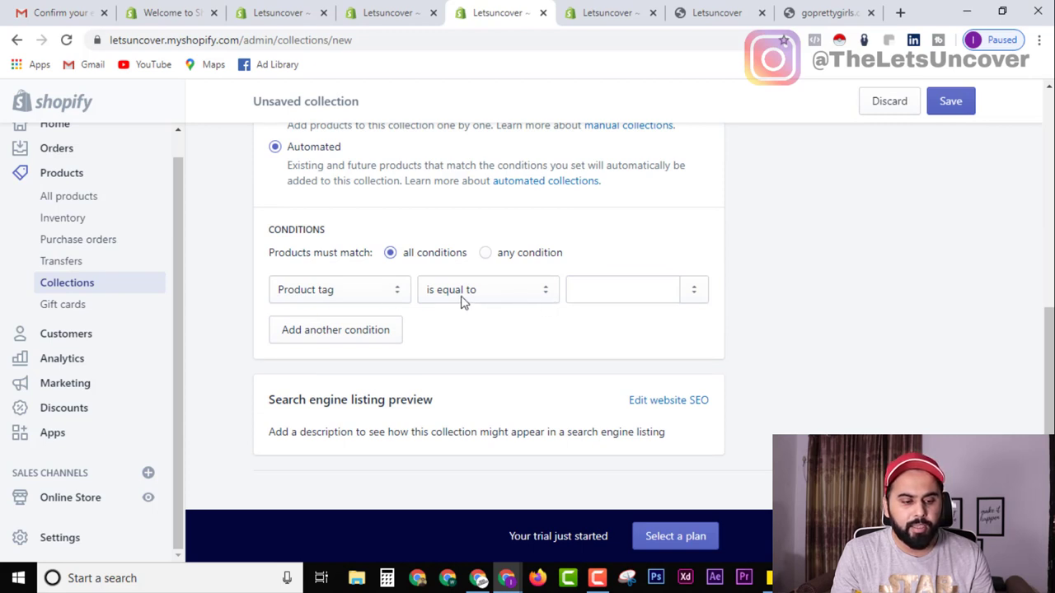
Make the Weight Loss collection Manual and save it, then go to Online Store.
left_click(627, 295)
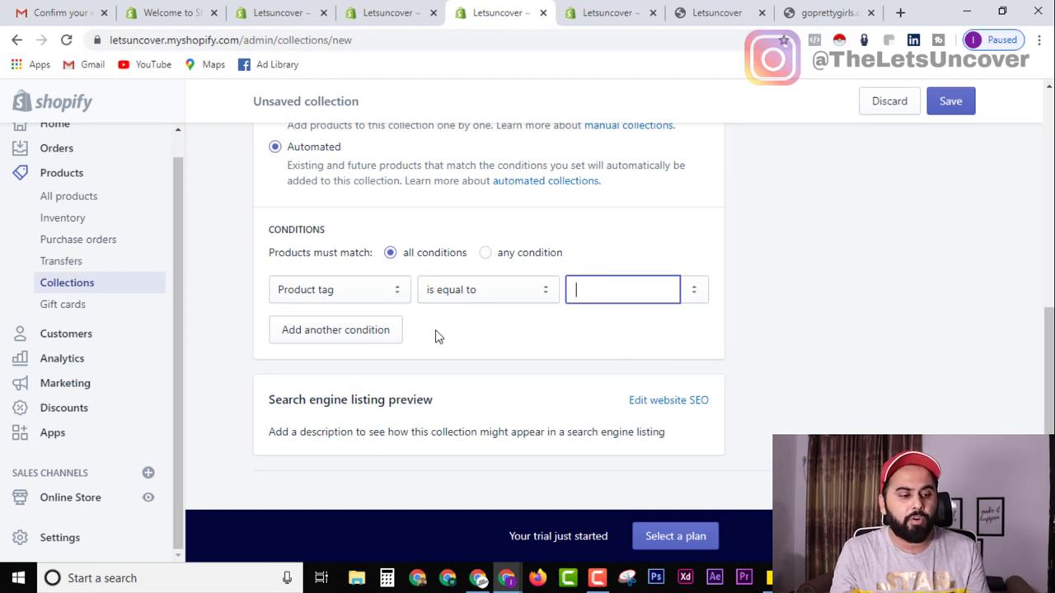
scroll(437, 337, "up", 2)
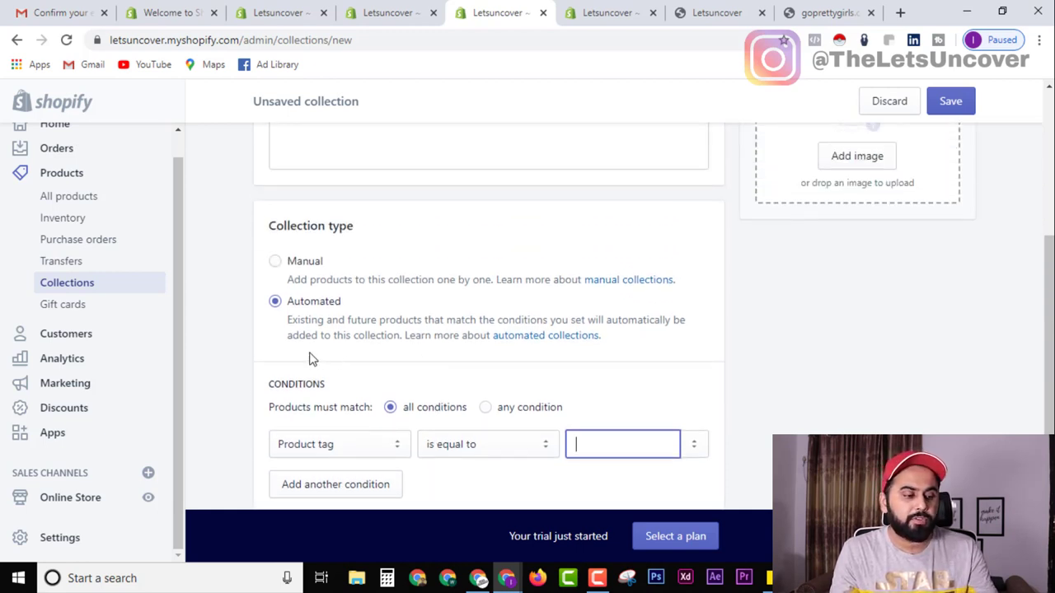
left_click(276, 264)
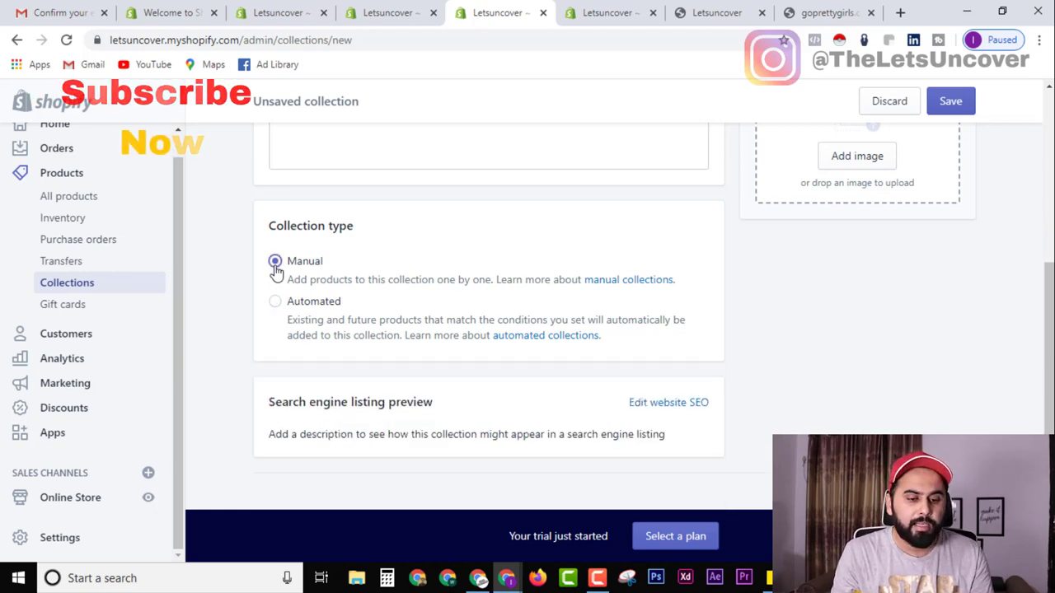
scroll(688, 371, "up", 4)
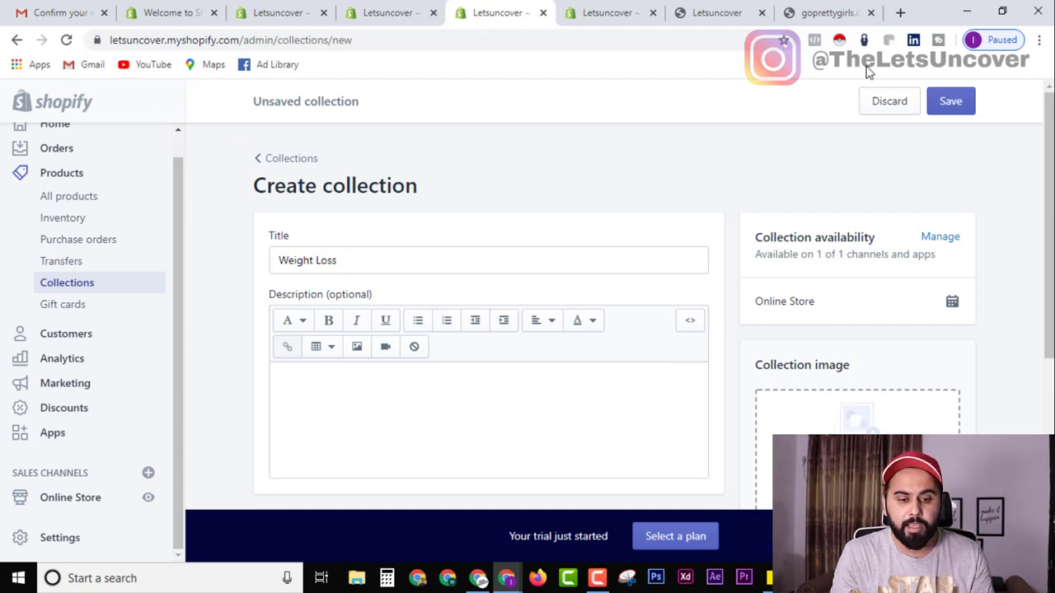
left_click(952, 101)
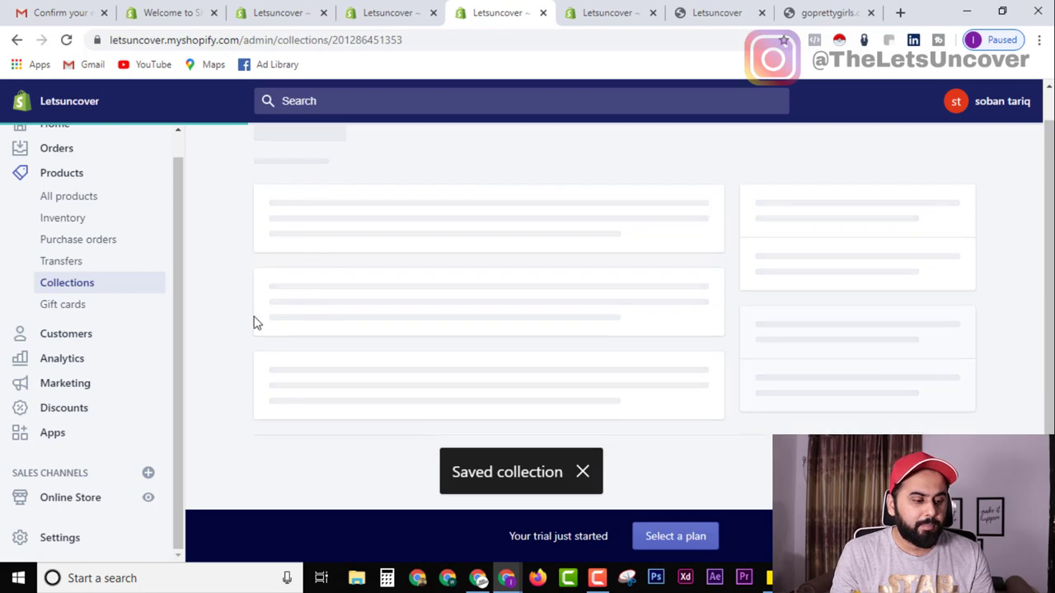
scroll(63, 524, "down", 3)
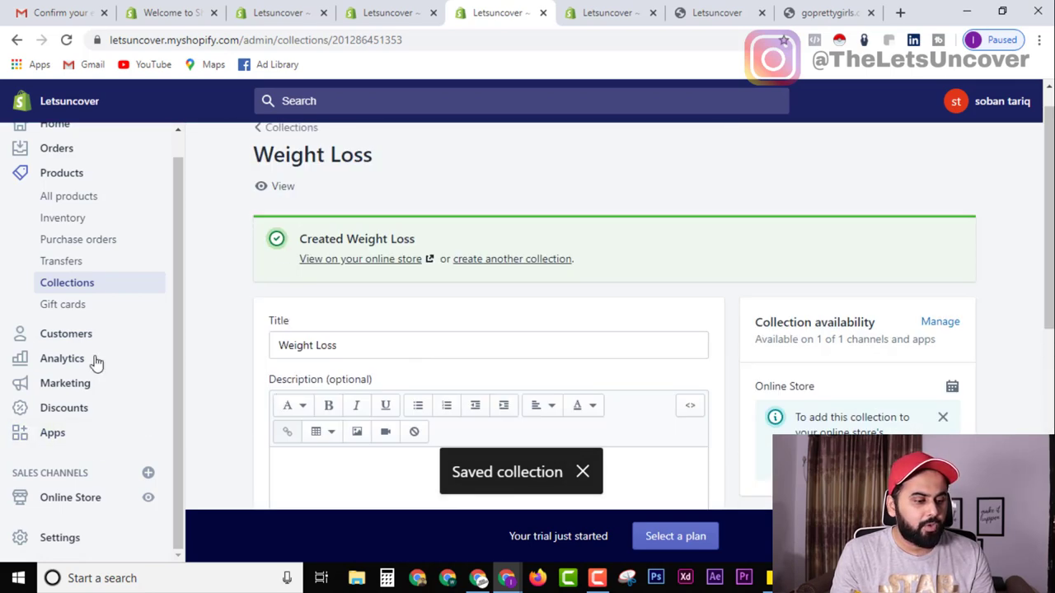
scroll(474, 328, "down", 2)
scroll(116, 313, "up", 1)
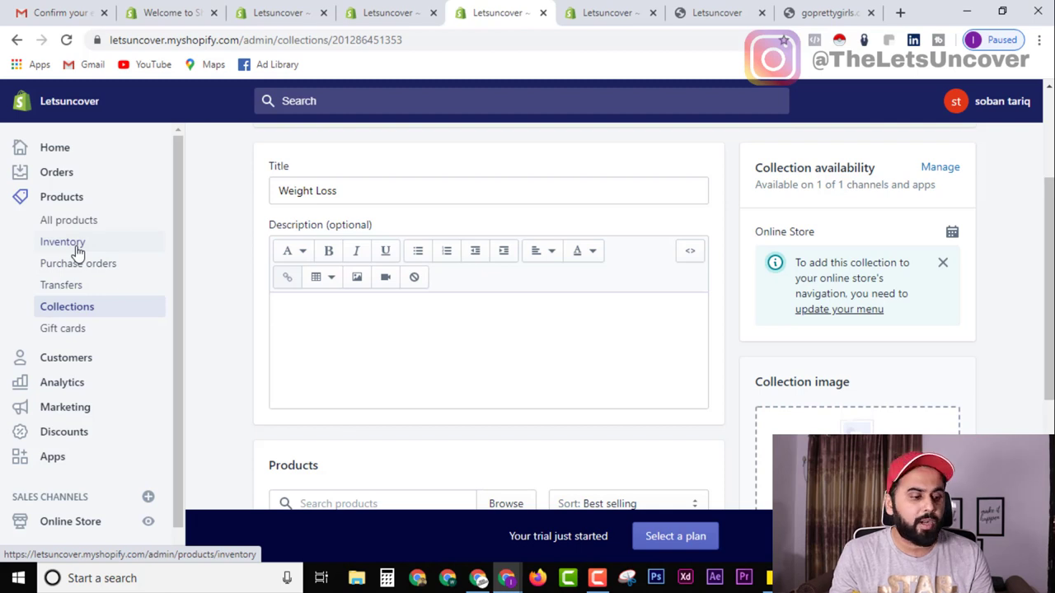
scroll(44, 424, "down", 1)
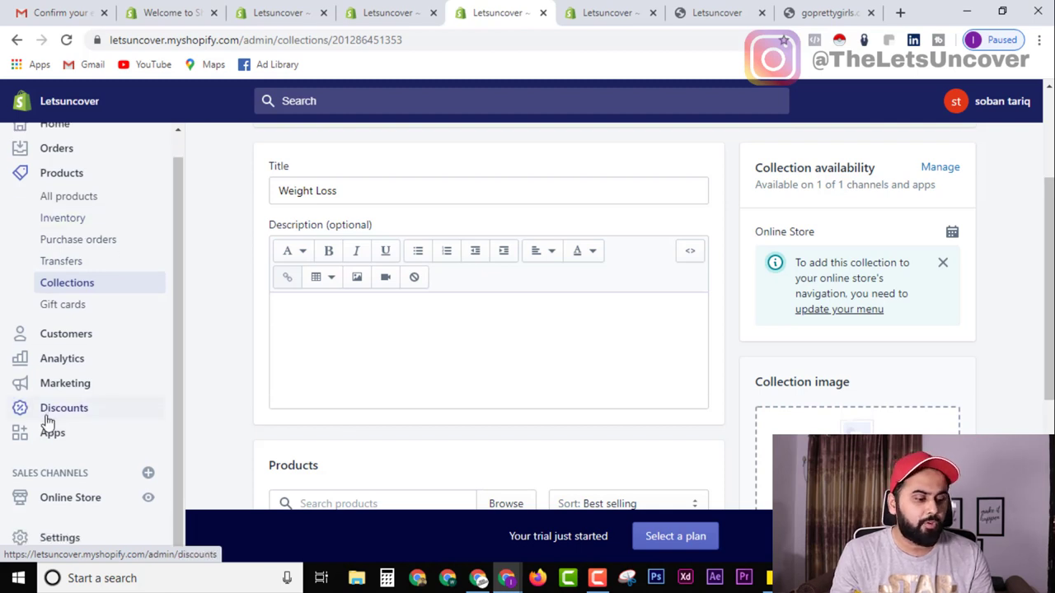
left_click(74, 499)
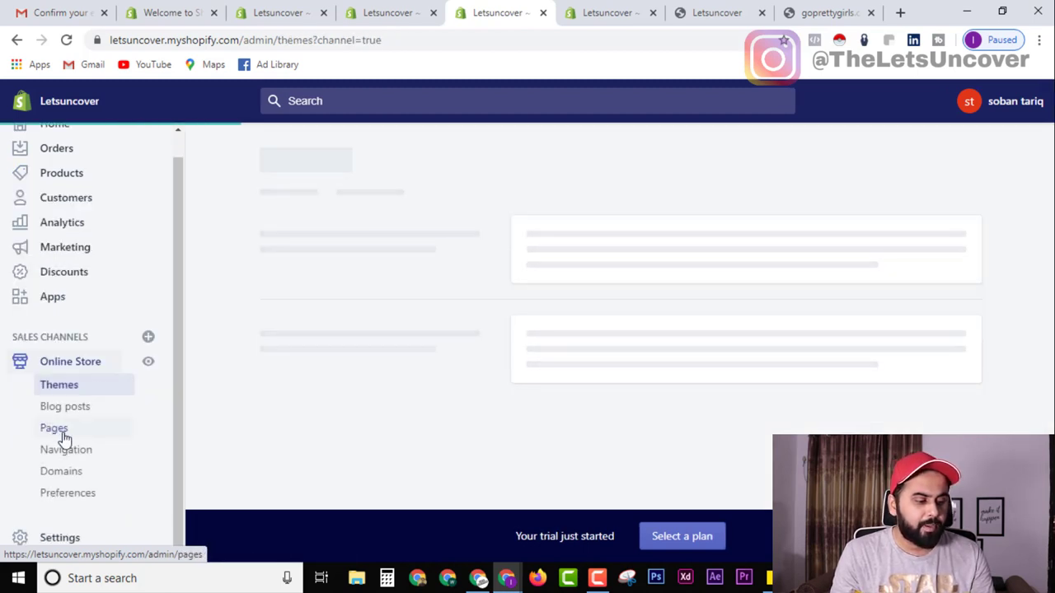
Open the Main menu in Navigation, comparing it with the live storefront menu.
left_click(71, 455)
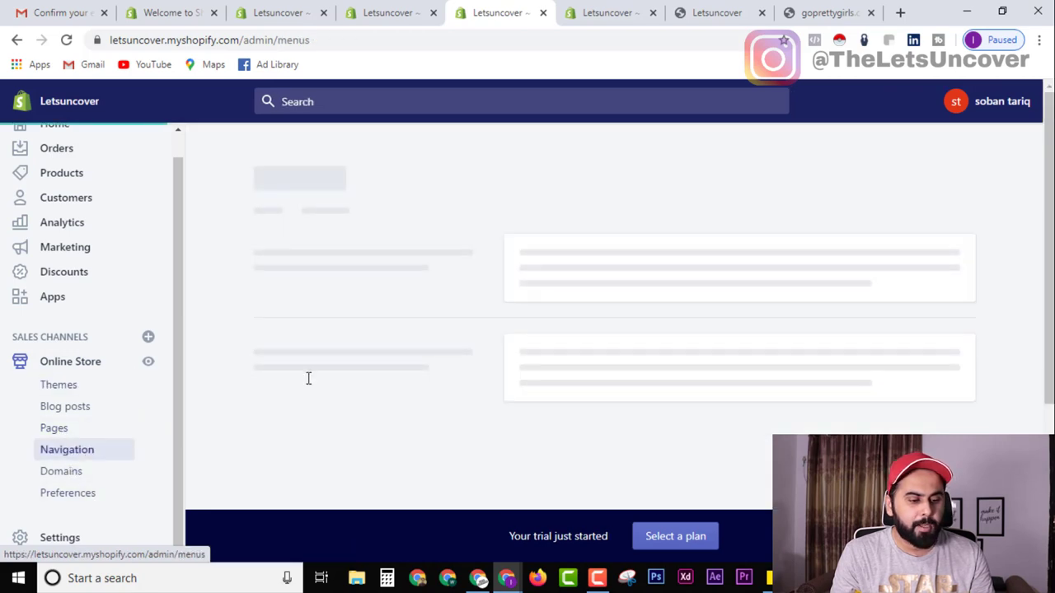
left_click(624, 11)
left_click(734, 11)
left_click_drag(734, 13, 624, 12)
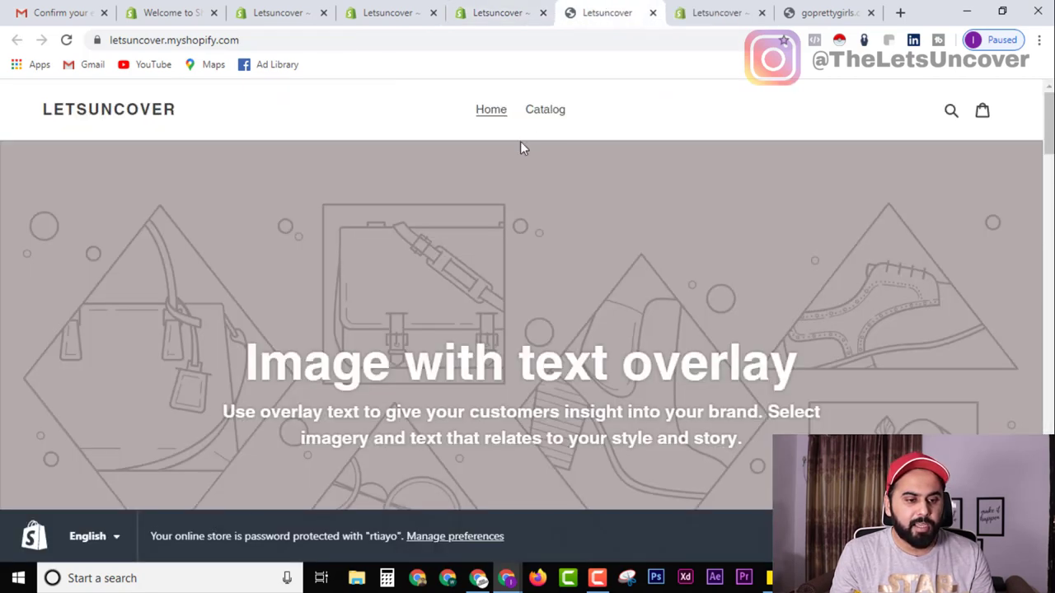
left_click(511, 12)
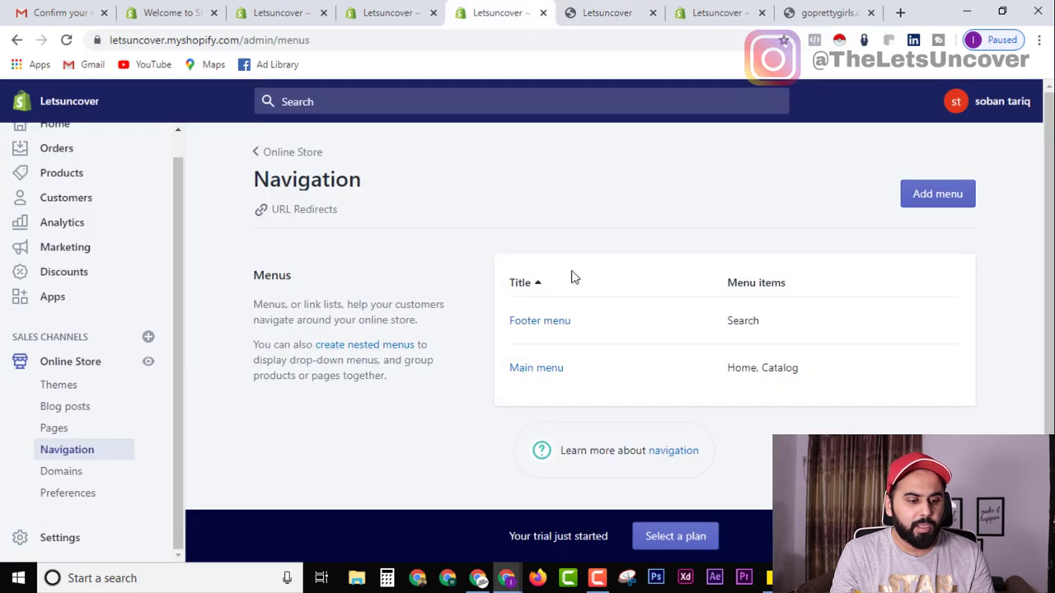
left_click(547, 371)
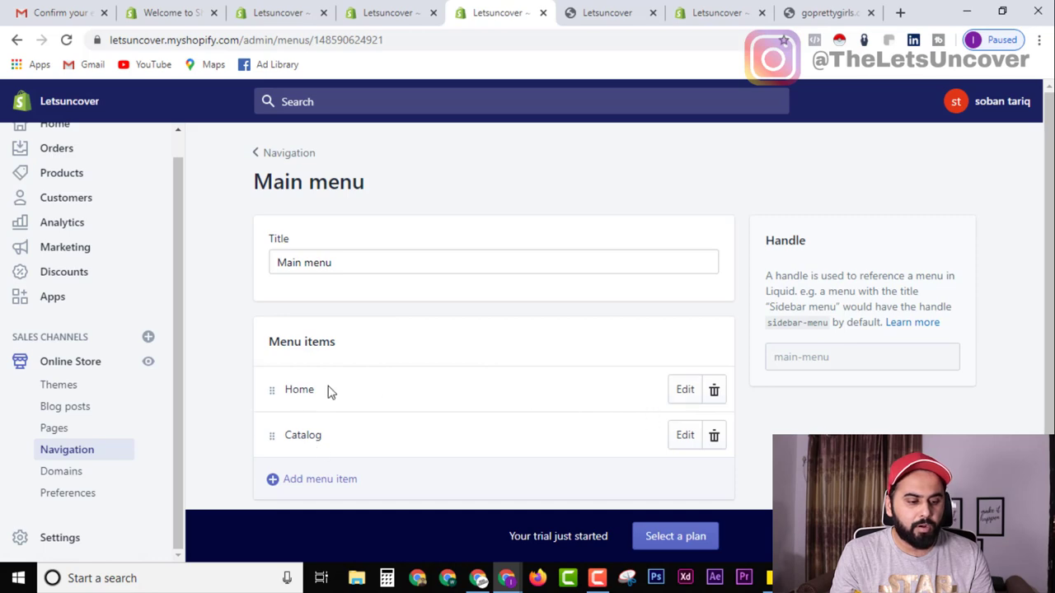
left_click(560, 13)
left_click(499, 12)
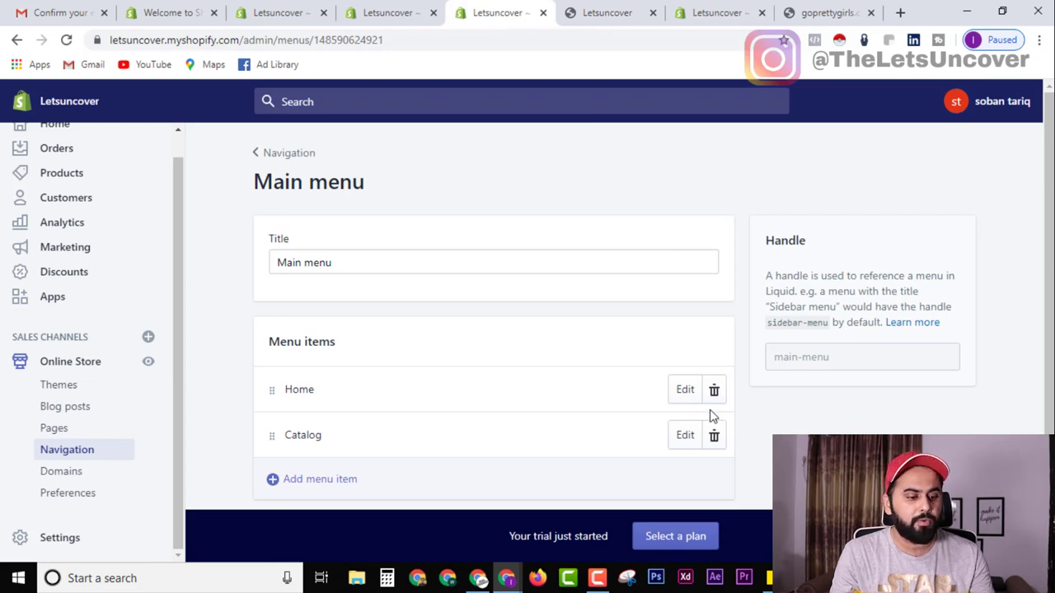
left_click(599, 14)
left_click(498, 12)
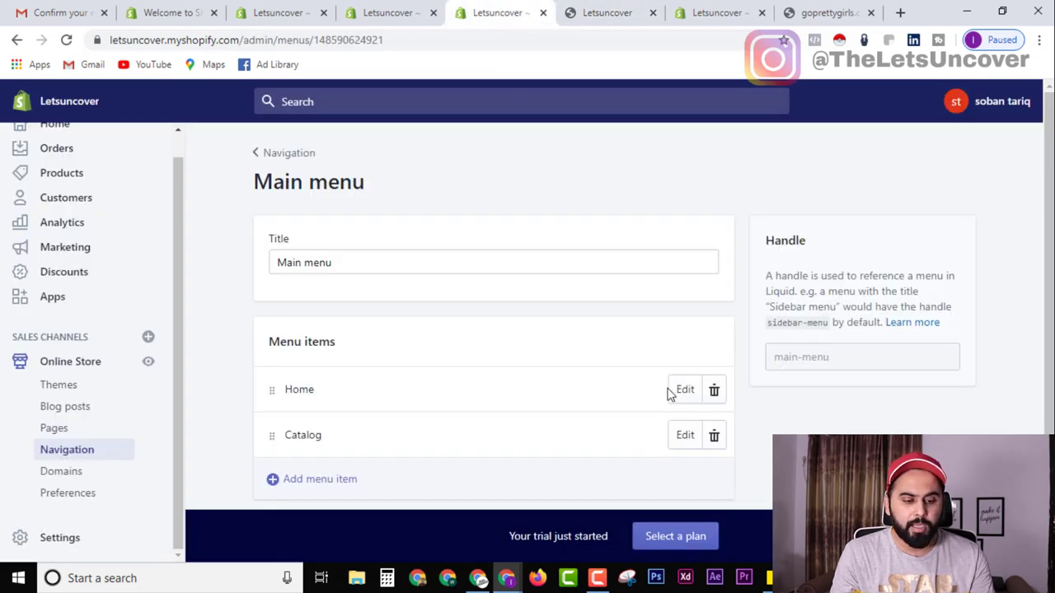
Delete the Home and Catalog items from the Main menu.
left_click(712, 391)
left_click(719, 247)
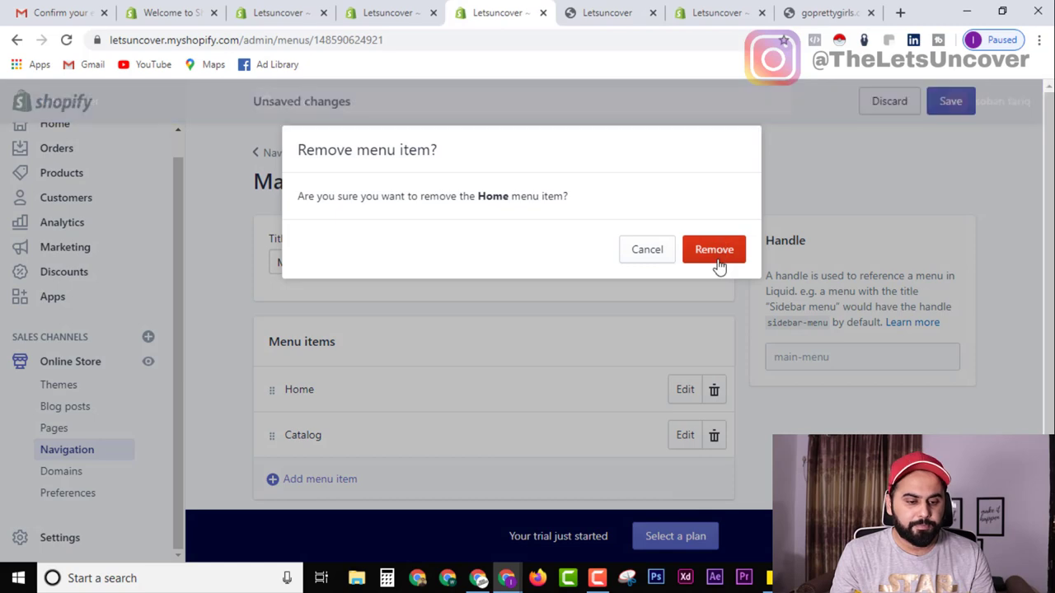
left_click(715, 392)
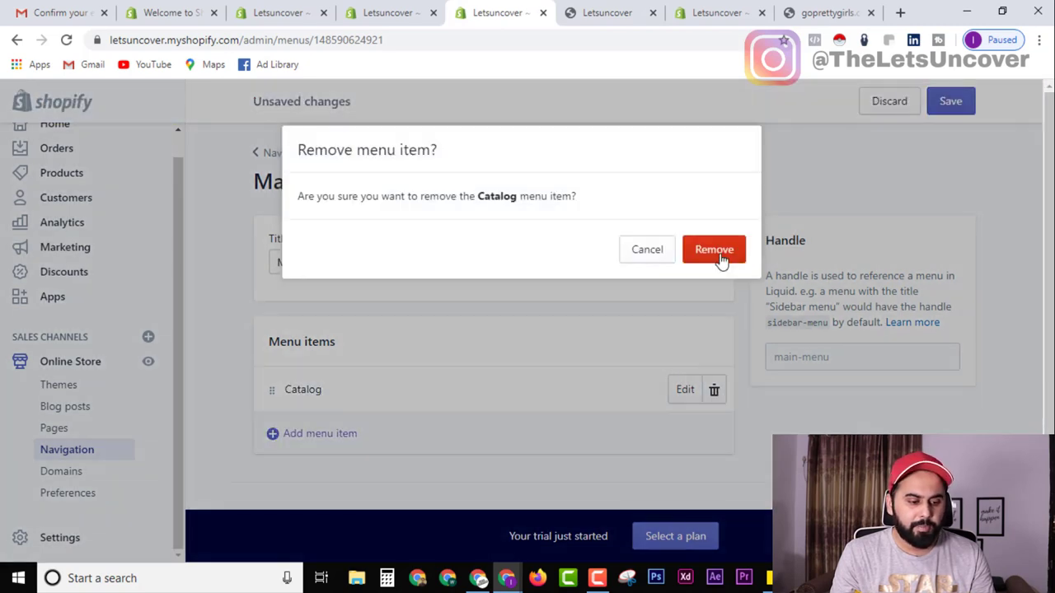
left_click(713, 249)
Add a 'Home page' menu item linked to the store's home page.
left_click(370, 448)
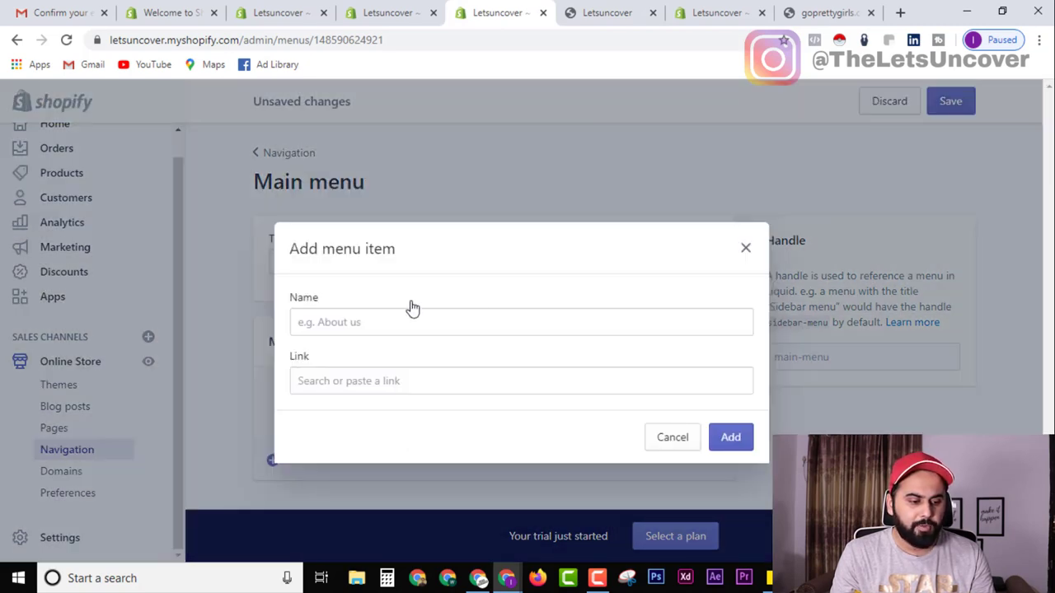
left_click(351, 387)
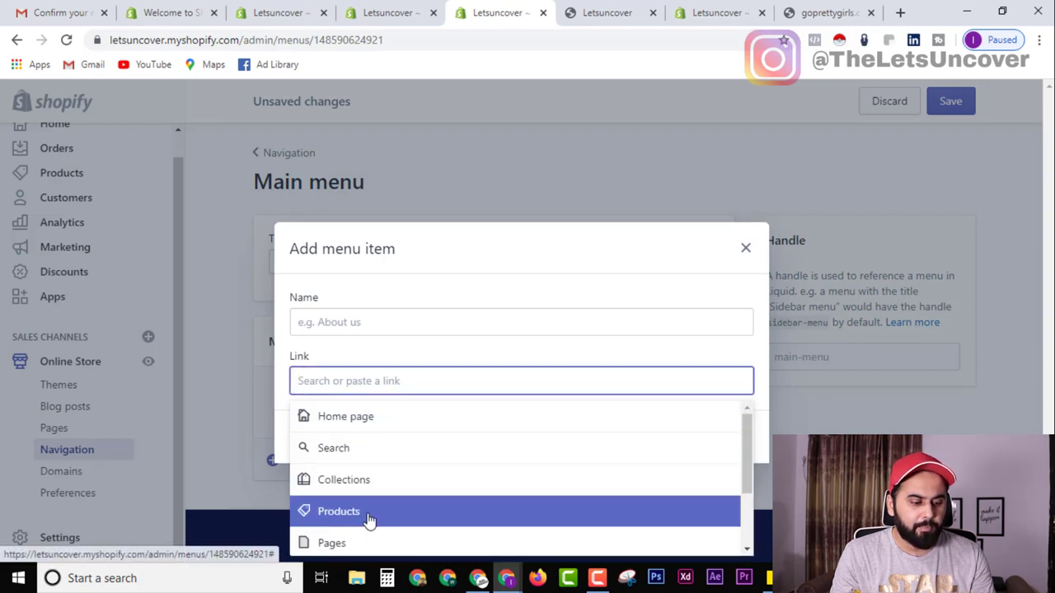
left_click(352, 544)
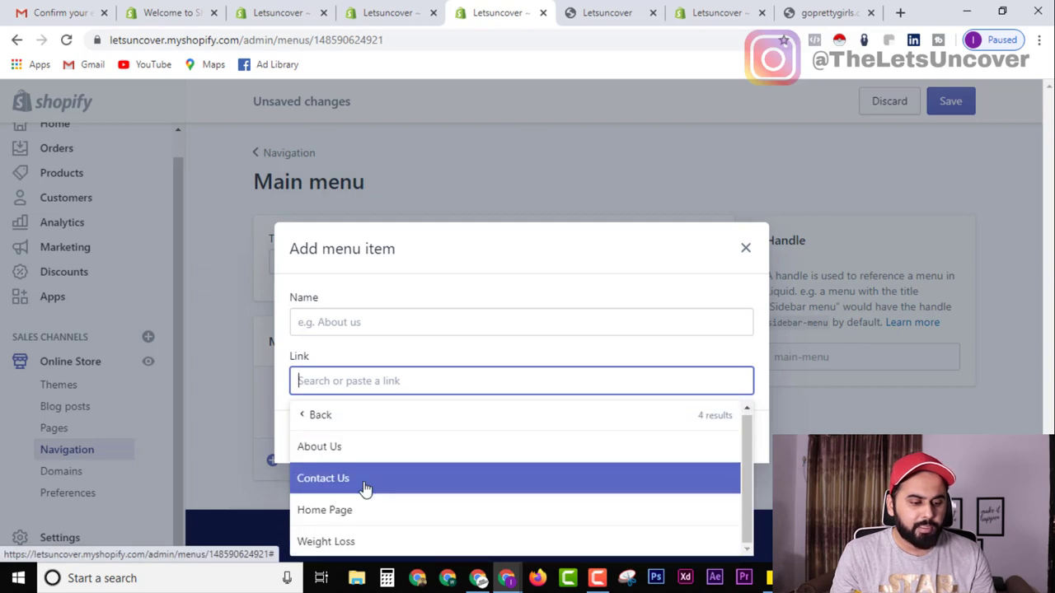
left_click(359, 511)
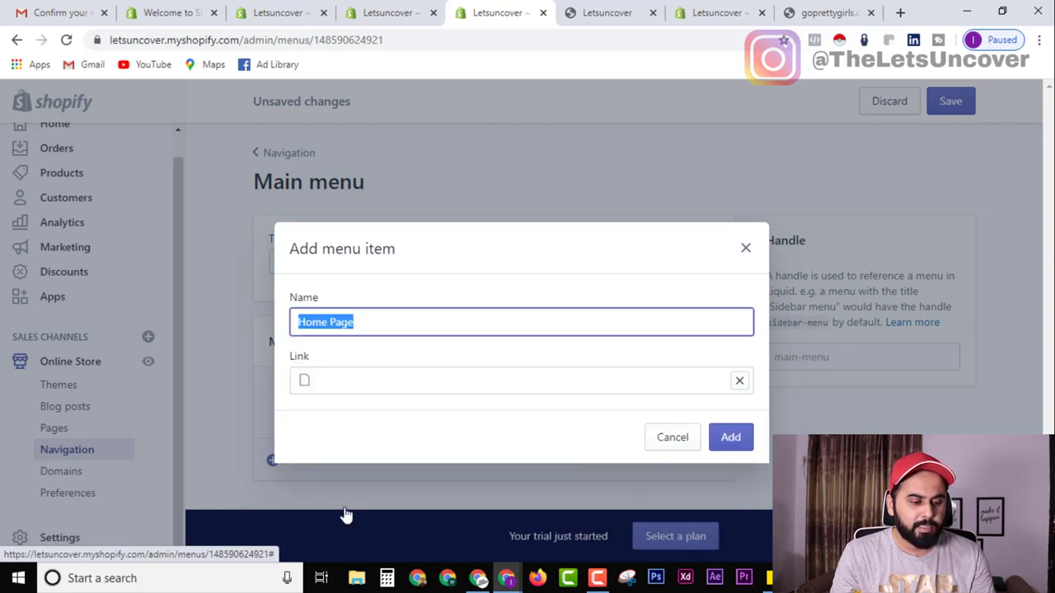
left_click(731, 438)
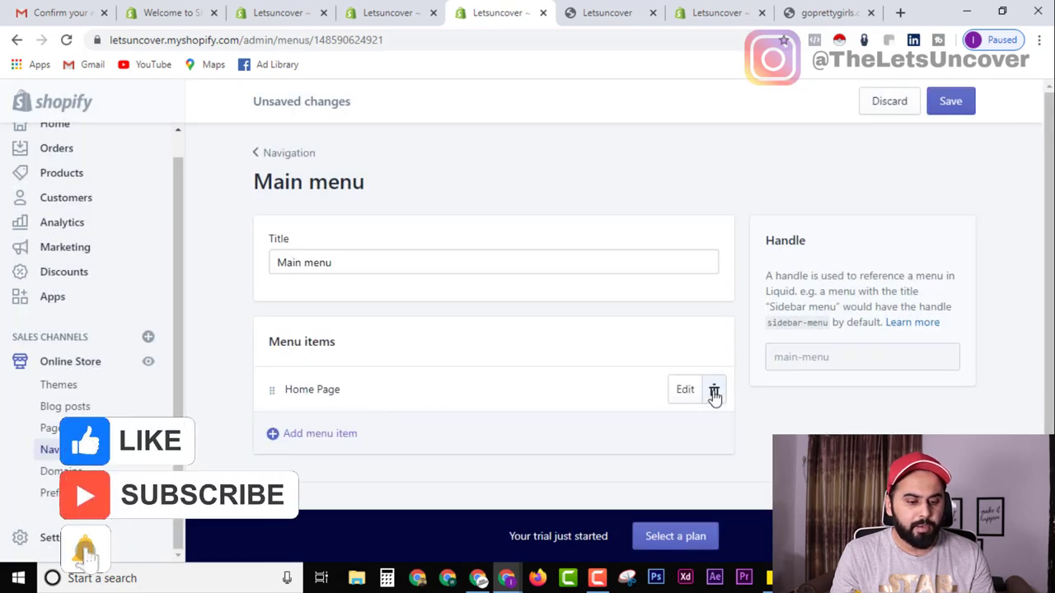
left_click(714, 390)
left_click(704, 255)
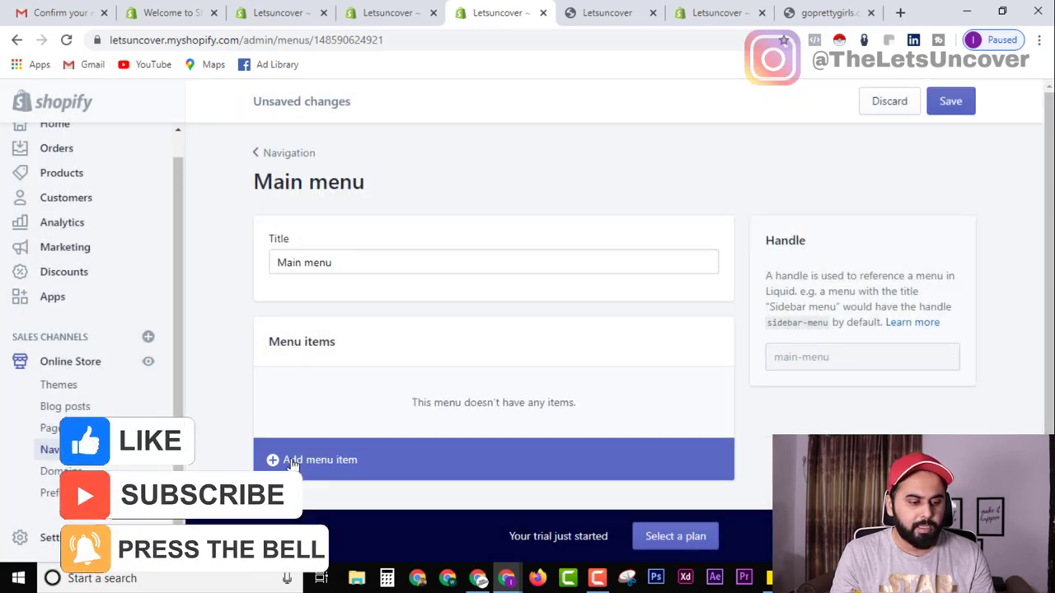
left_click(284, 457)
left_click(373, 379)
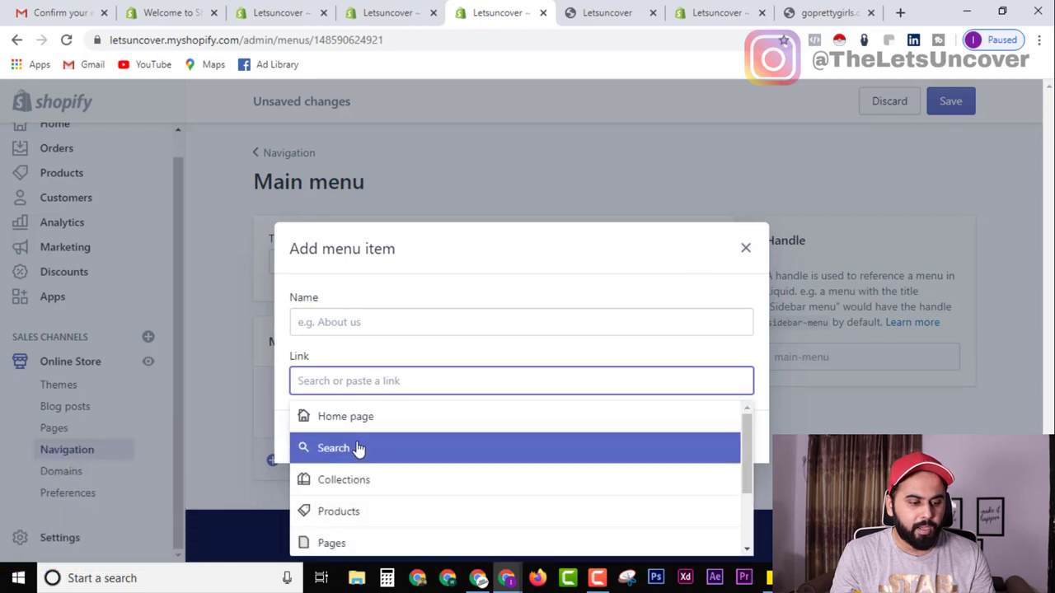
left_click(429, 420)
left_click(727, 438)
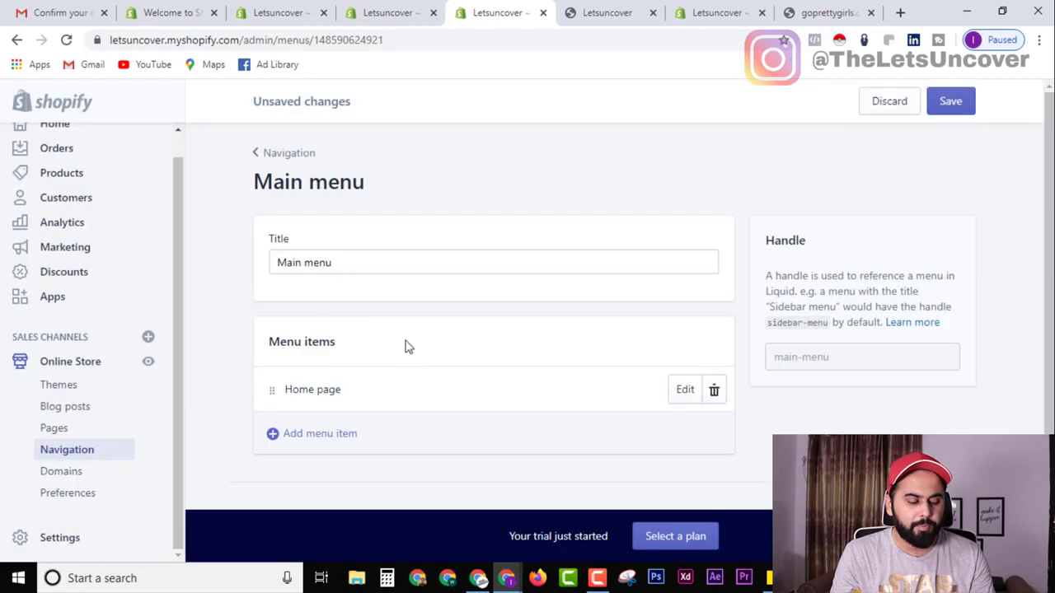
Add About Us and Contact Us menu items linked to their store pages.
left_click(273, 434)
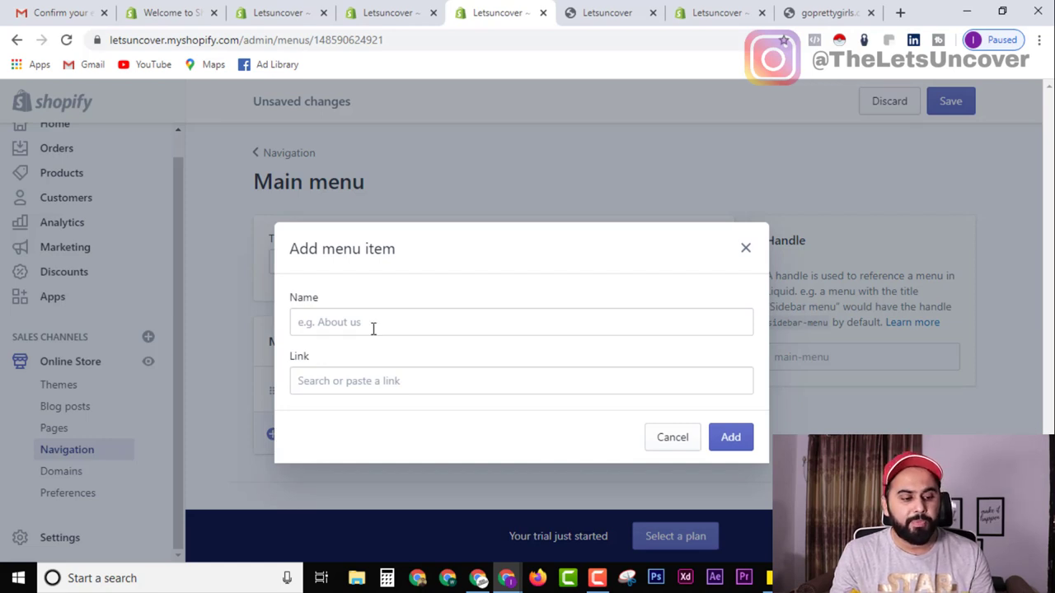
left_click(372, 379)
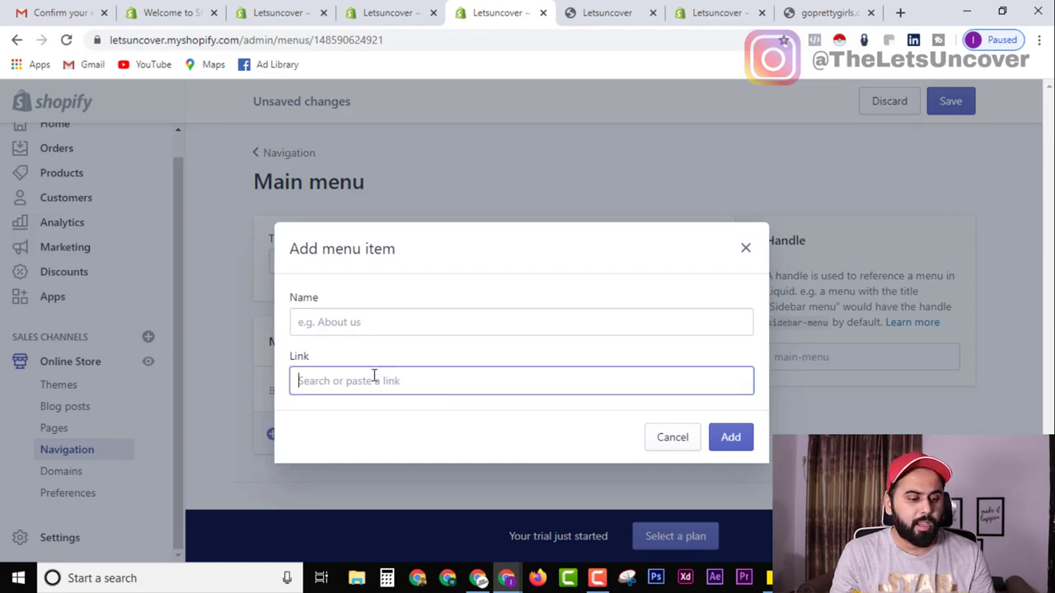
left_click(365, 543)
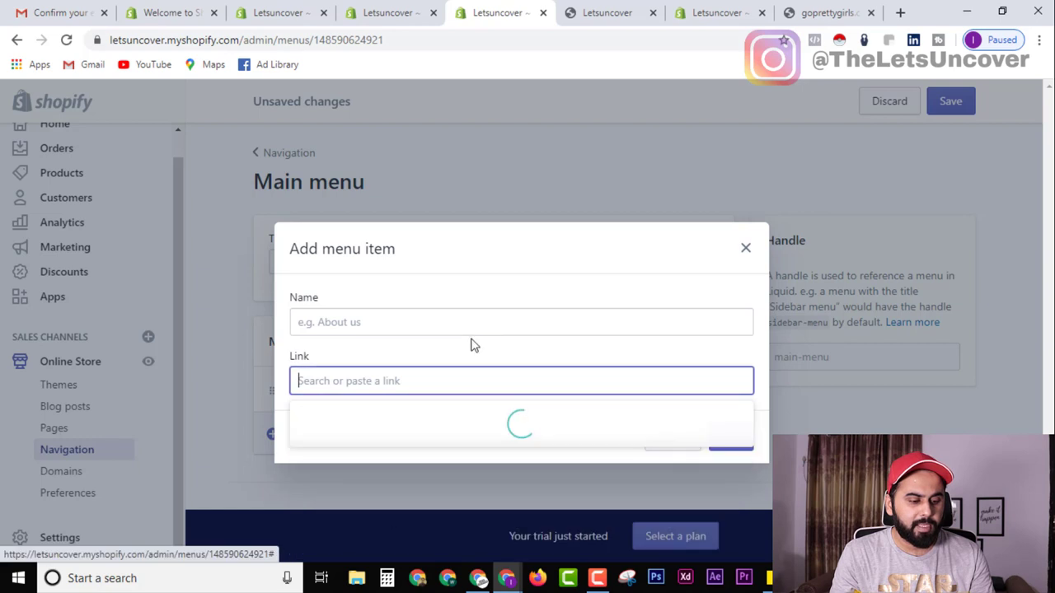
left_click(377, 451)
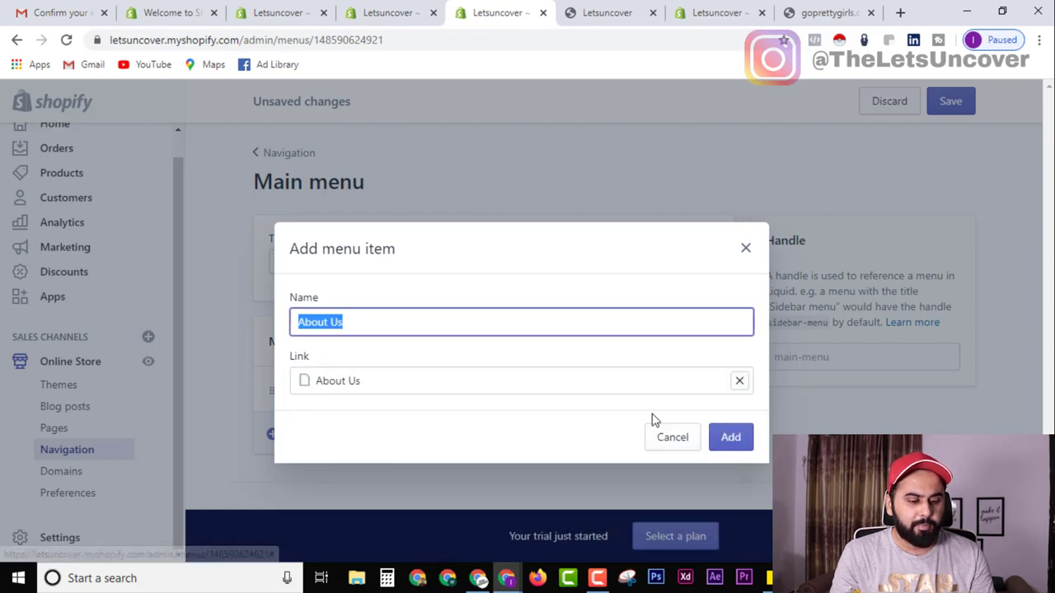
left_click(728, 445)
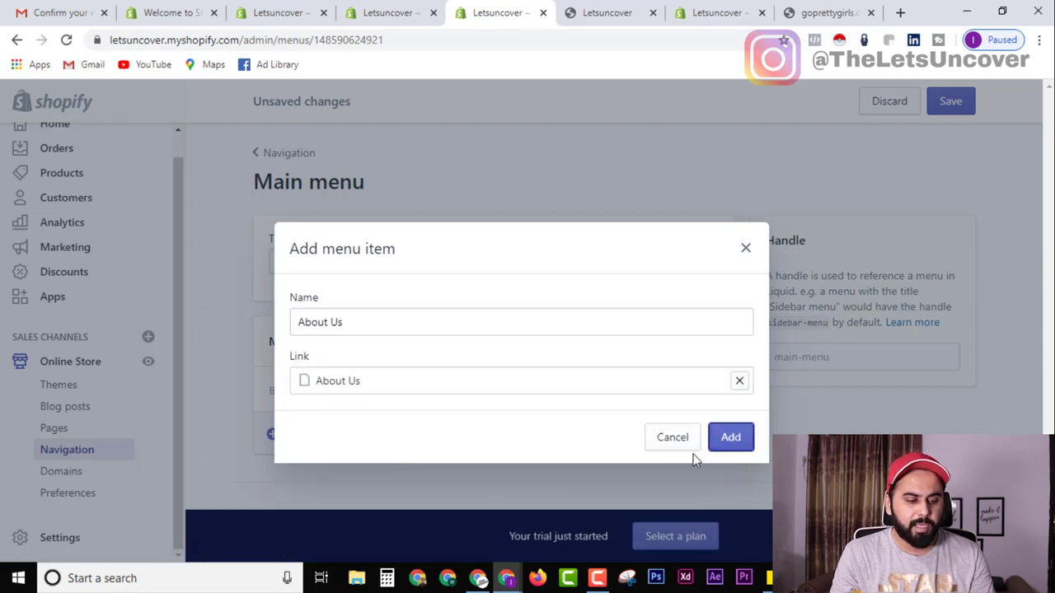
scroll(422, 429, "down", 1)
left_click(276, 444)
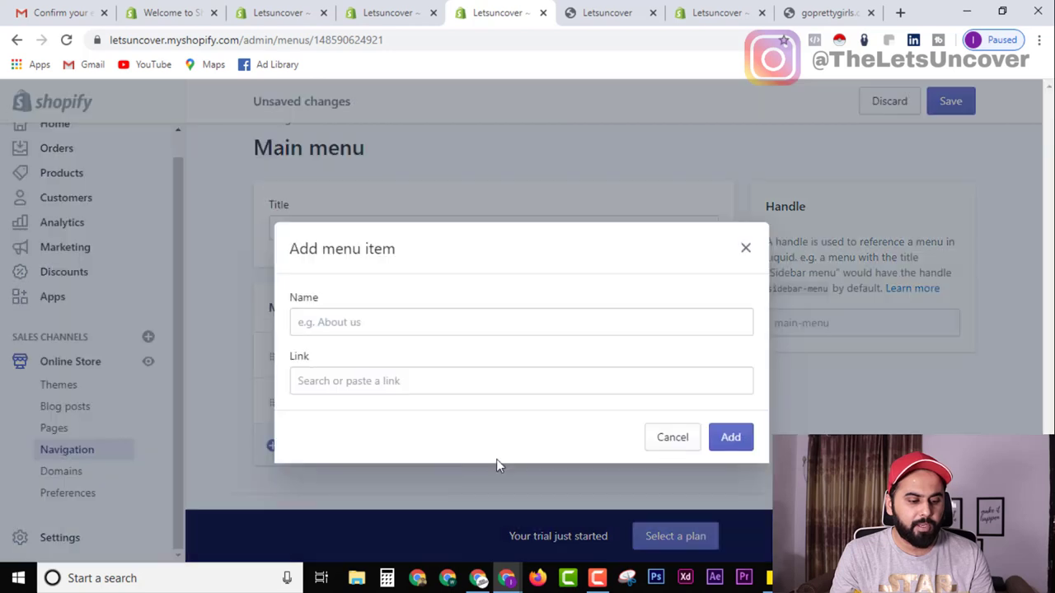
left_click(375, 379)
left_click(338, 288)
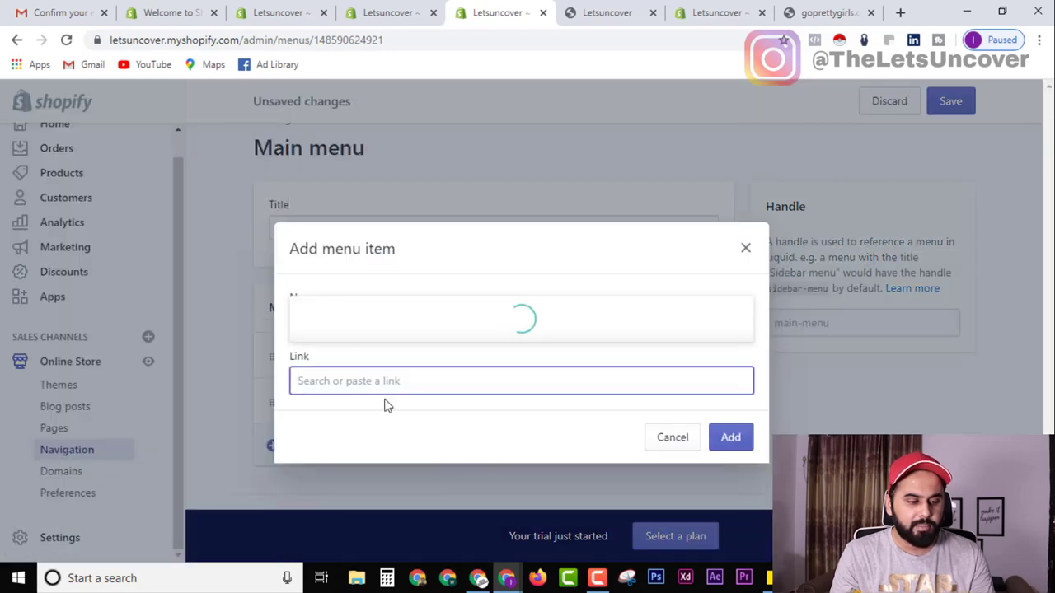
left_click(371, 270)
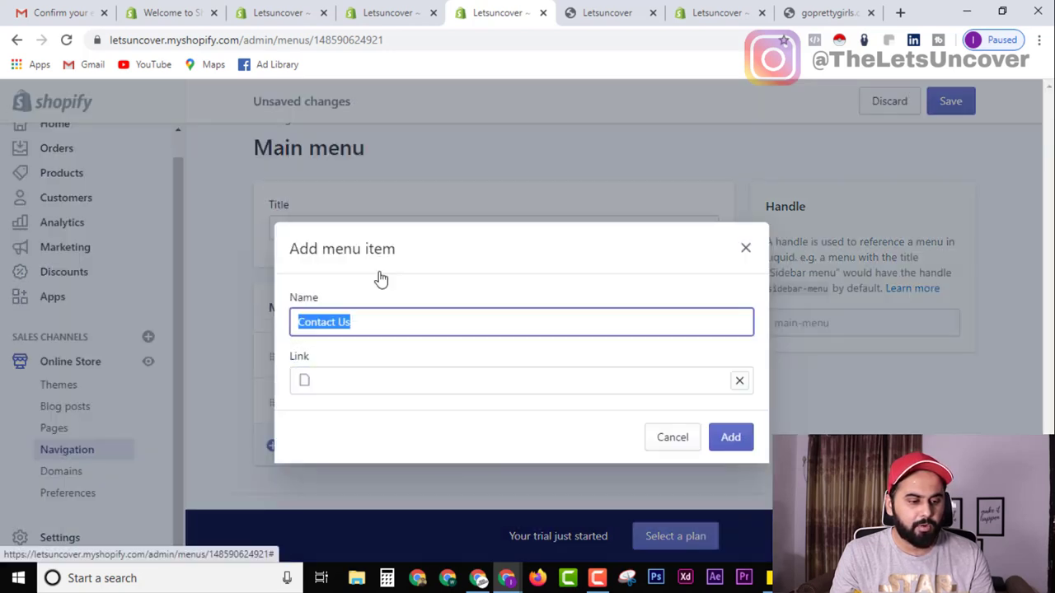
left_click(744, 442)
scroll(321, 401, "down", 1)
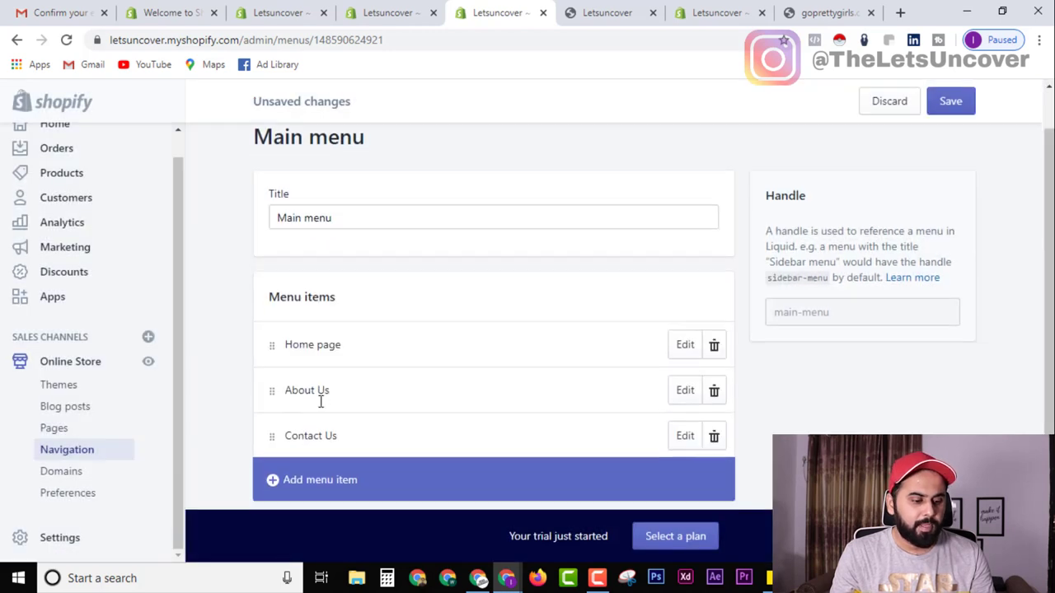
Add a Weight Loss menu item linked to its page and save the Main menu.
scroll(314, 428, "down", 1)
left_click(306, 456)
left_click(375, 320)
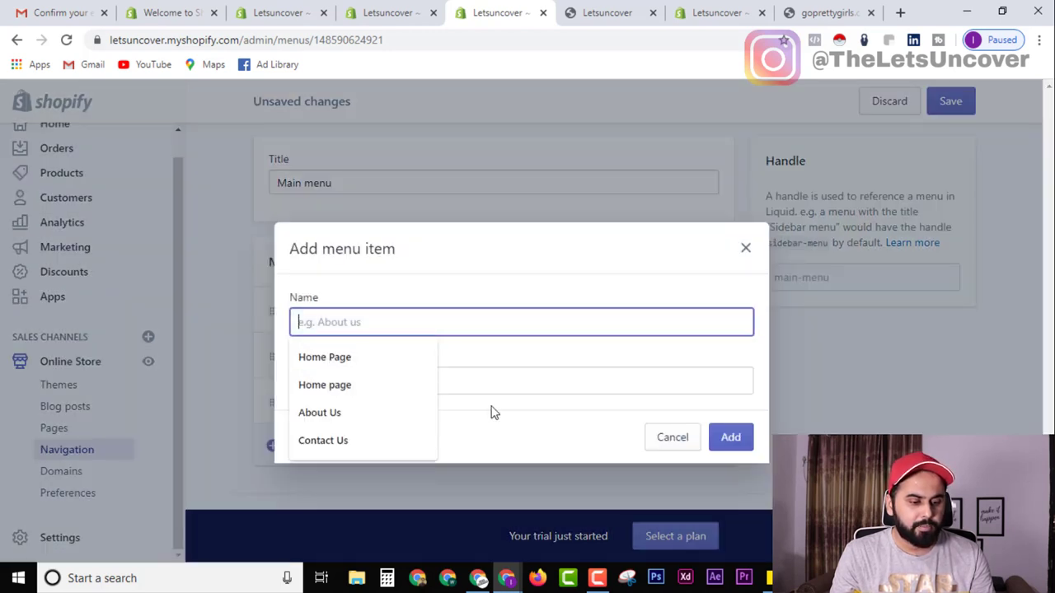
left_click(506, 380)
left_click(351, 295)
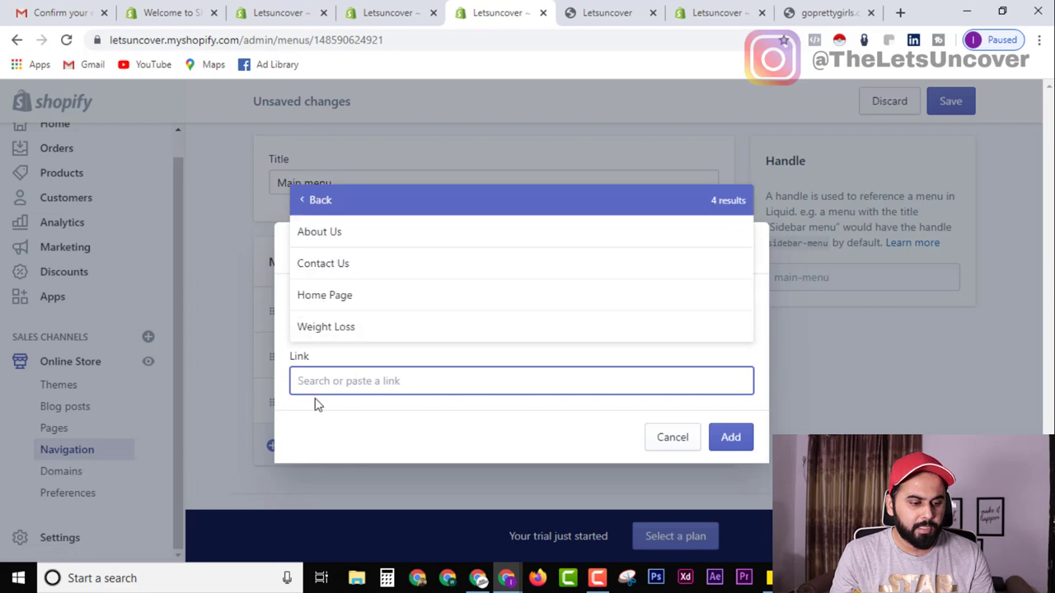
left_click(360, 333)
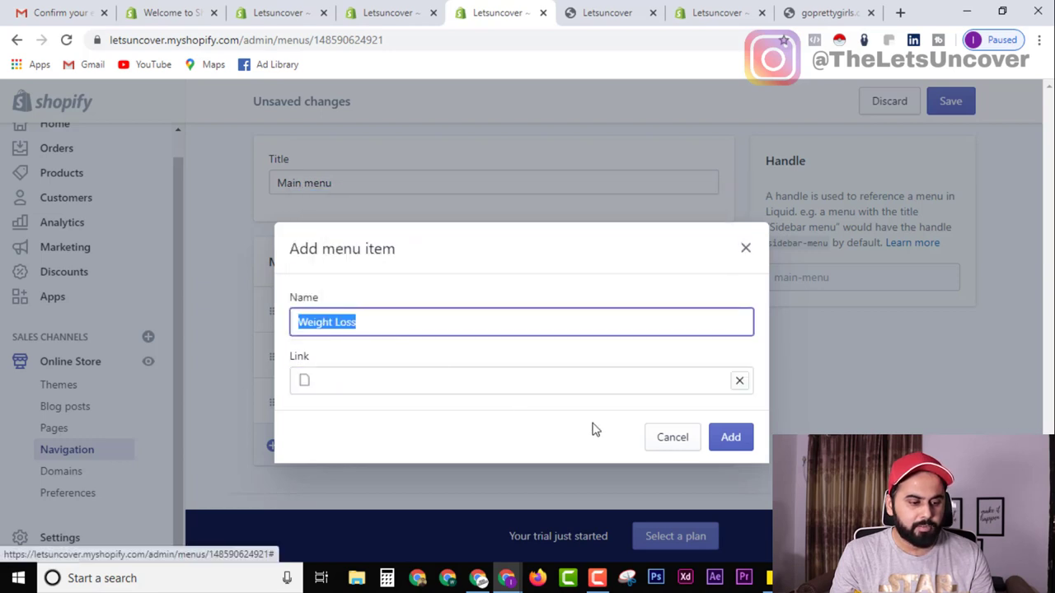
left_click(739, 439)
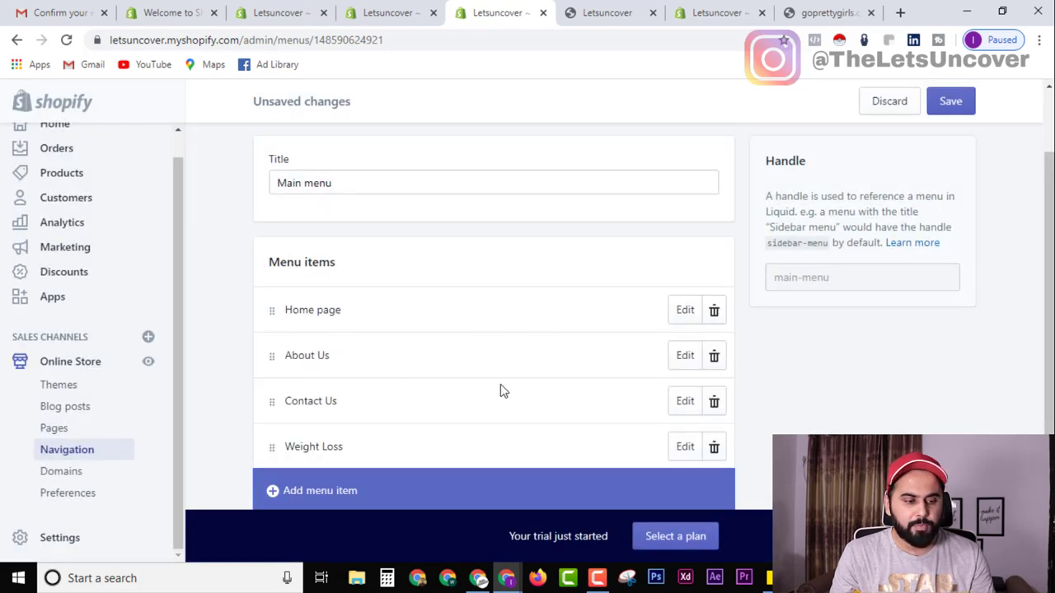
scroll(501, 390, "up", 1)
left_click(958, 109)
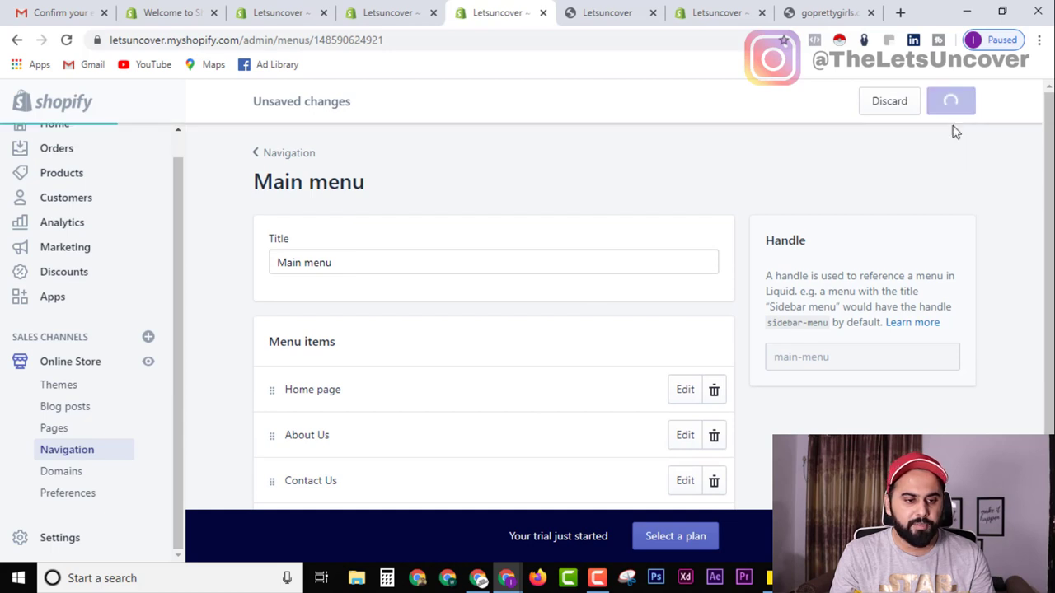
Reload the storefront to check the new menu, then return to the menu editor.
left_click(628, 10)
left_click(66, 41)
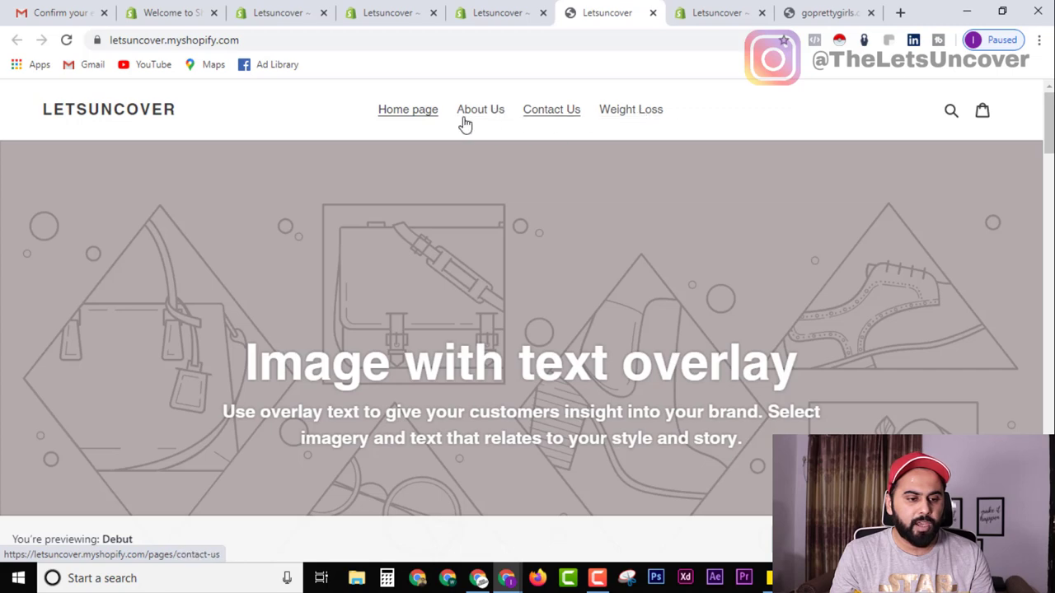
left_click(490, 10)
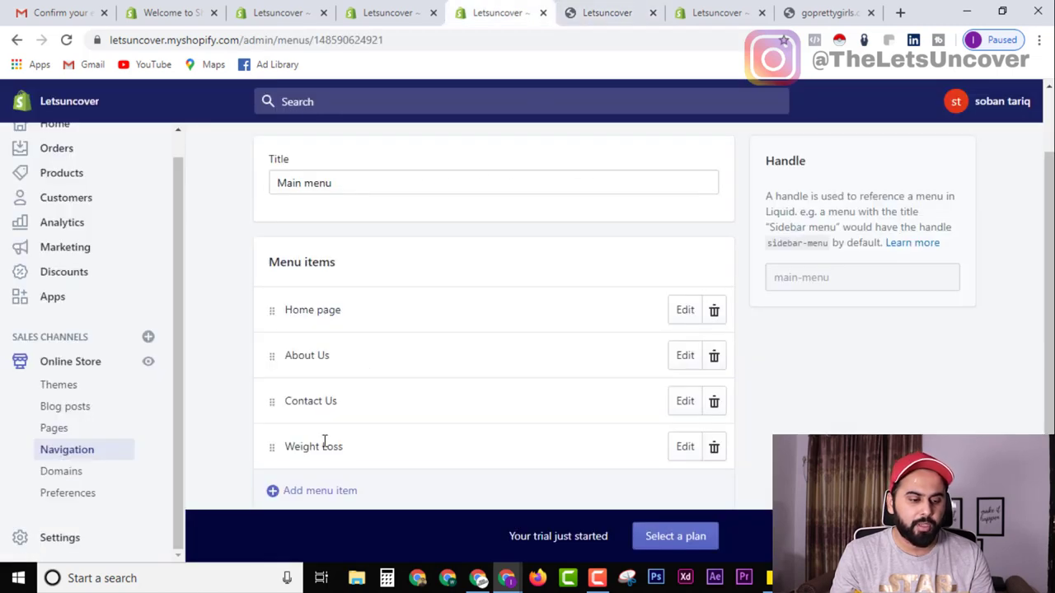
left_click(616, 10)
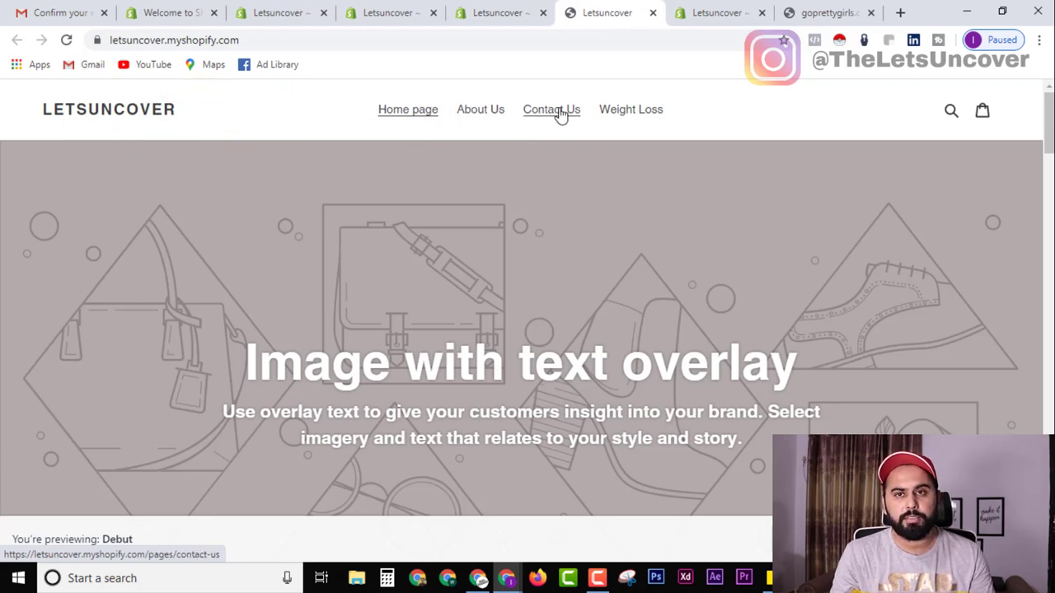
left_click(520, 10)
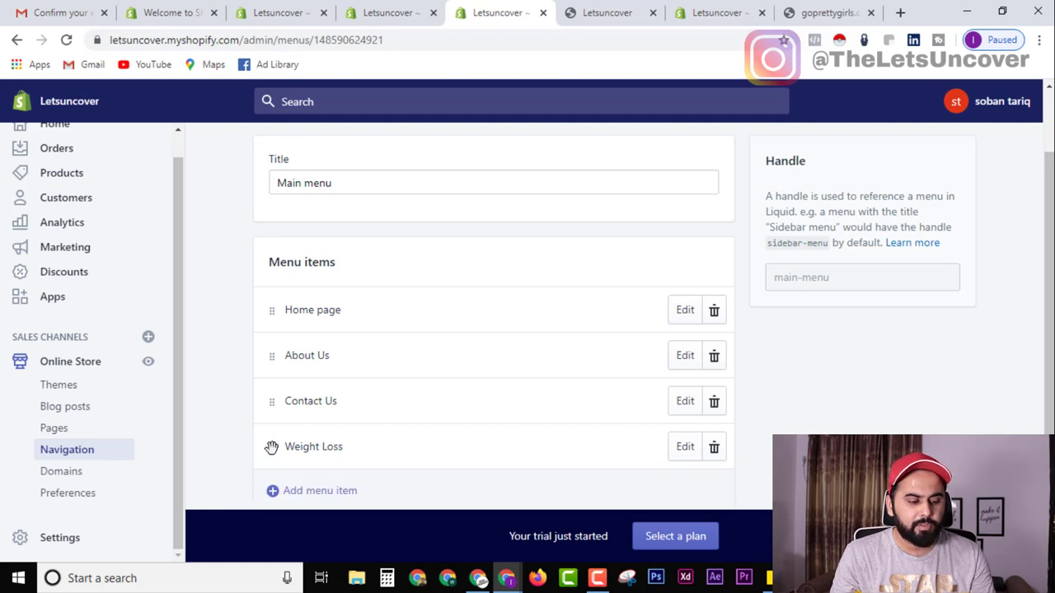
Move Weight Loss right after Home page, save, and reload the storefront.
left_click_drag(271, 447, 270, 345)
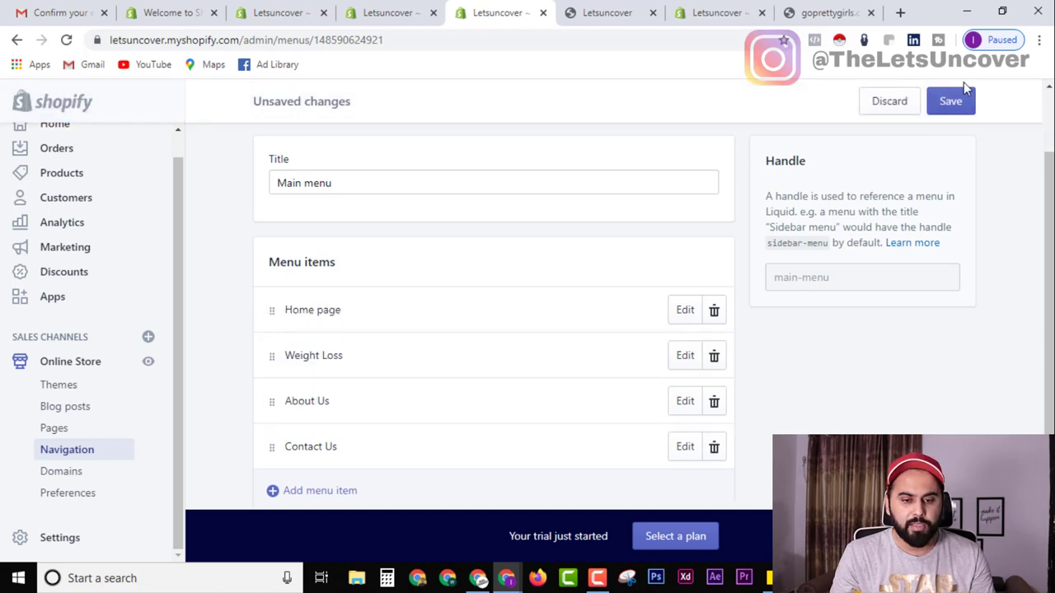
left_click(960, 103)
left_click(616, 13)
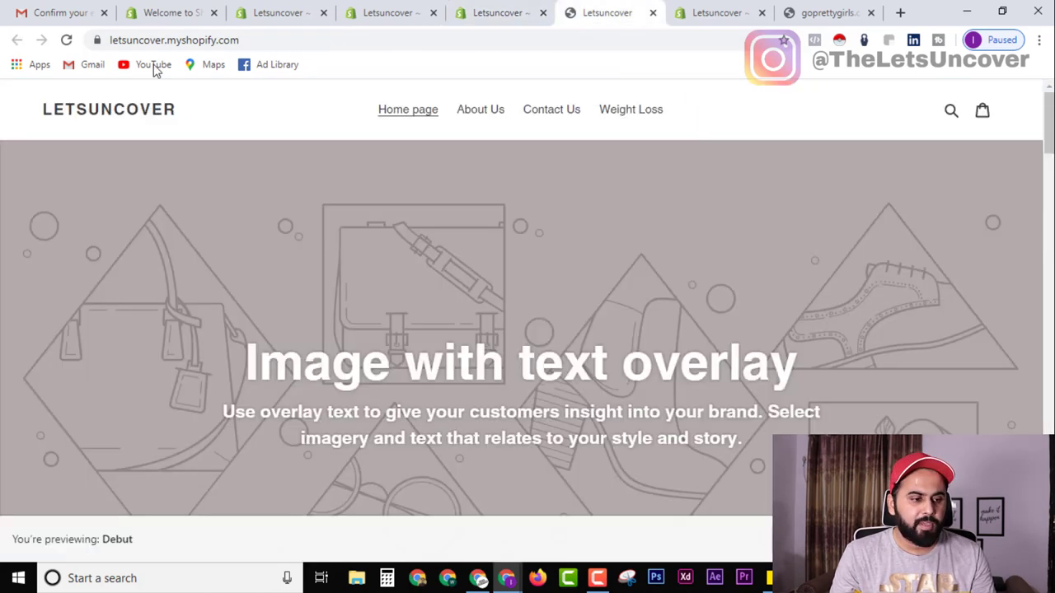
left_click(65, 42)
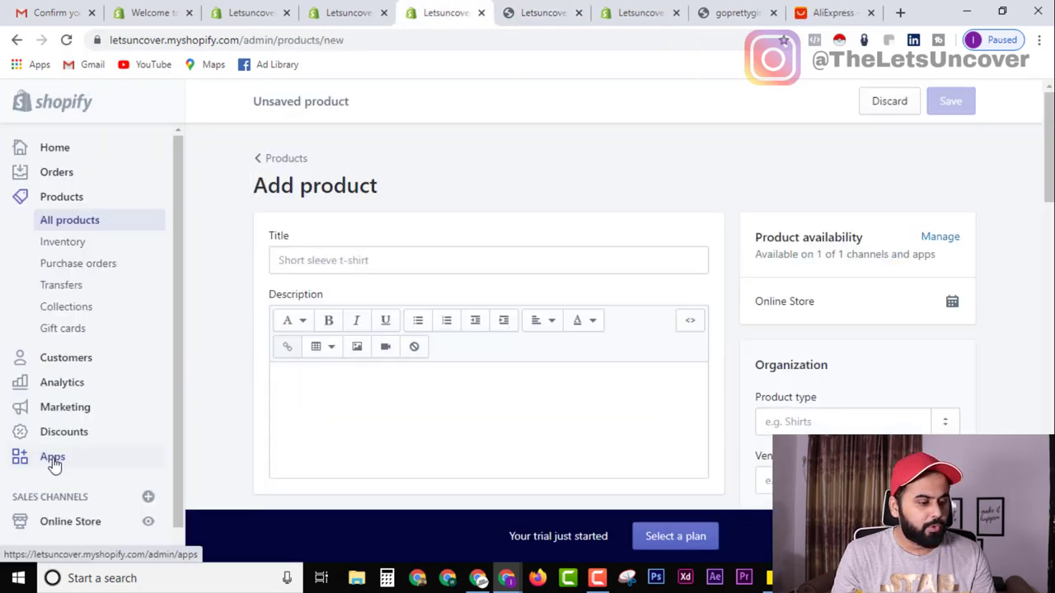
Go from Apps to the Shopify App Store.
left_click(52, 456)
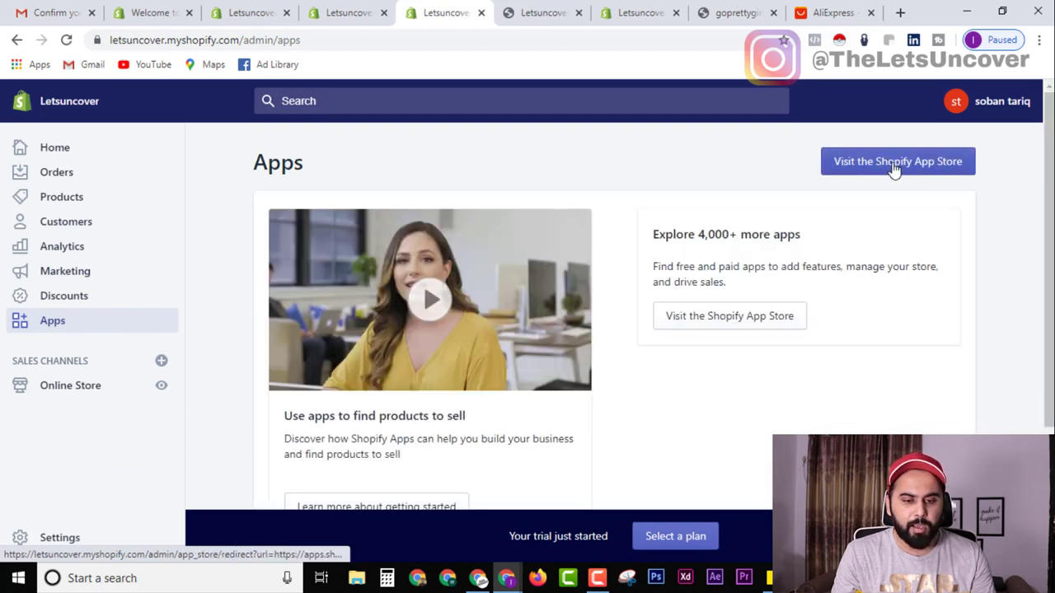
left_click(751, 297)
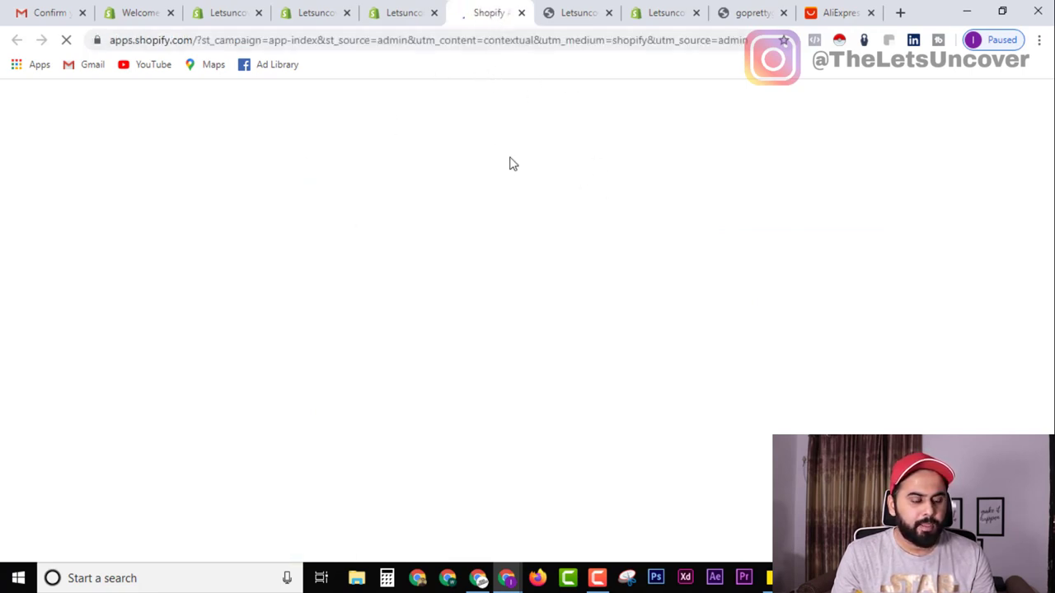
scroll(324, 316, "down", 4)
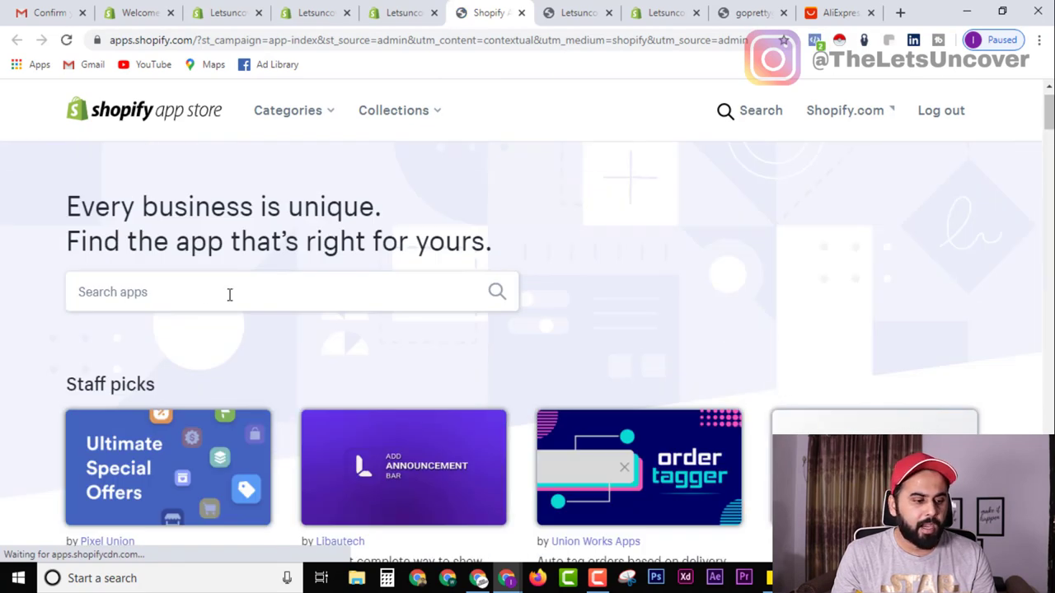
Search for 'oberlo' and open the Oberlo - Dropshipping App listing.
left_click(152, 300)
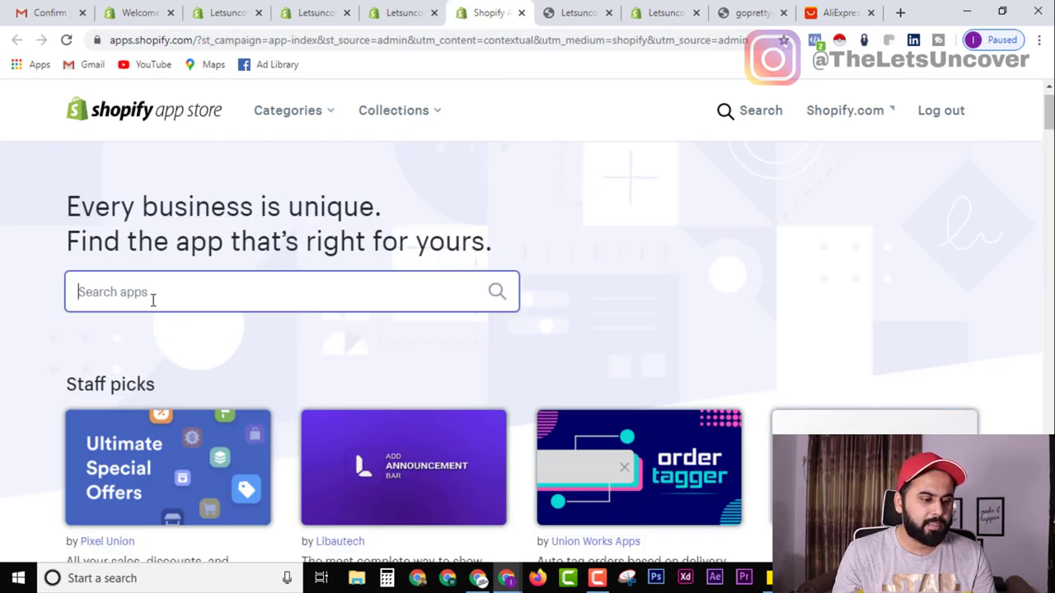
type("oberlo")
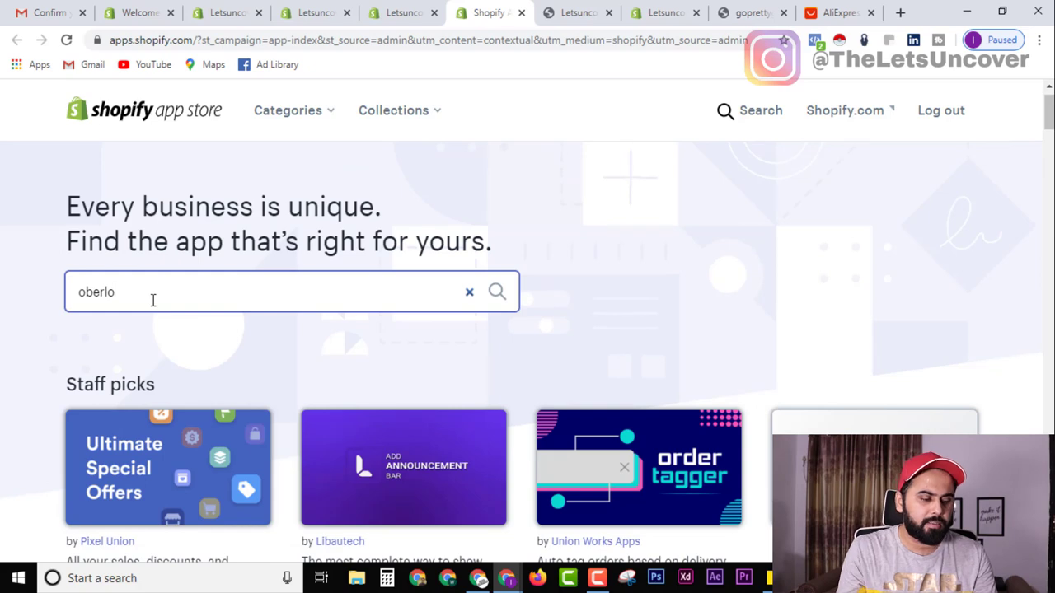
left_click(105, 332)
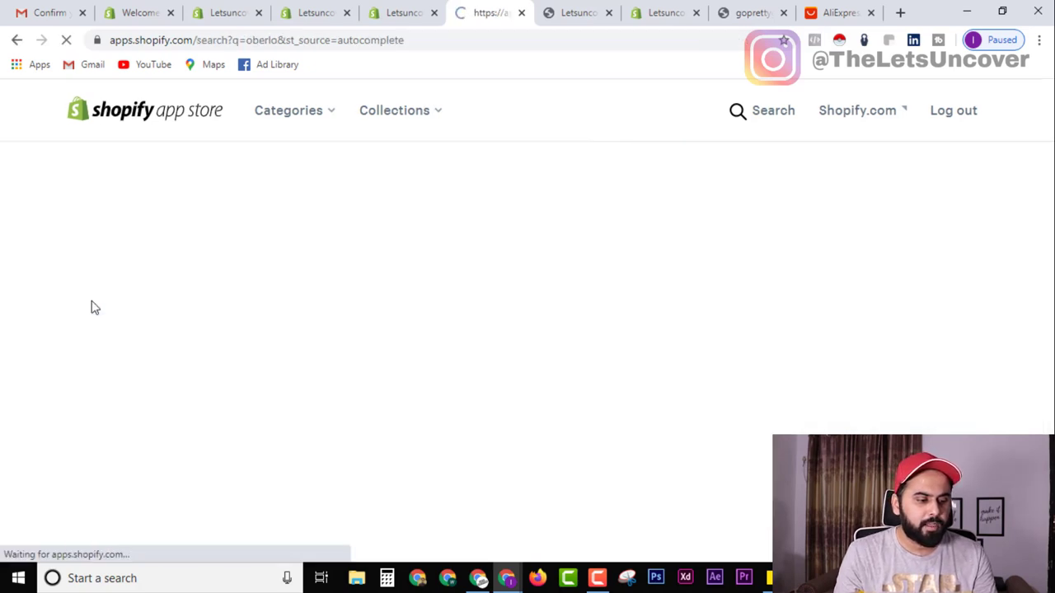
scroll(379, 393, "down", 2)
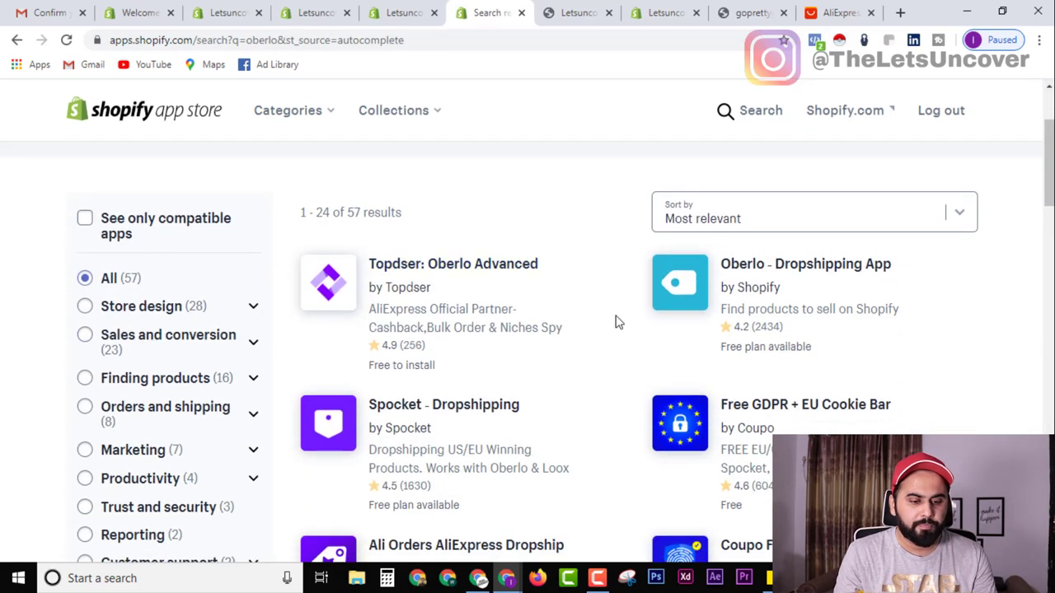
left_click(828, 275)
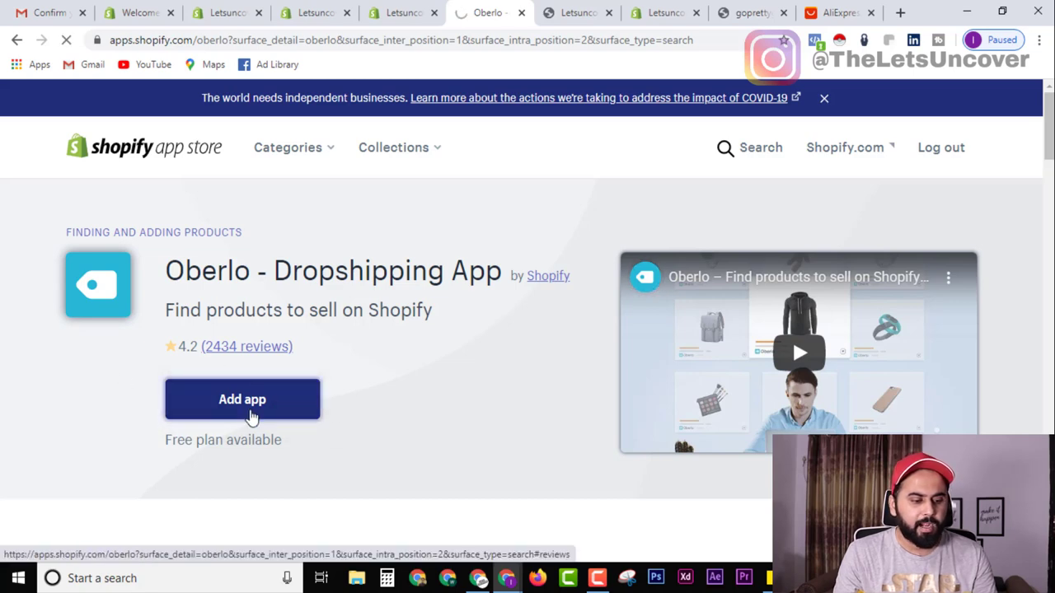
Install the Oberlo app on the store and let its dashboard load.
left_click(277, 403)
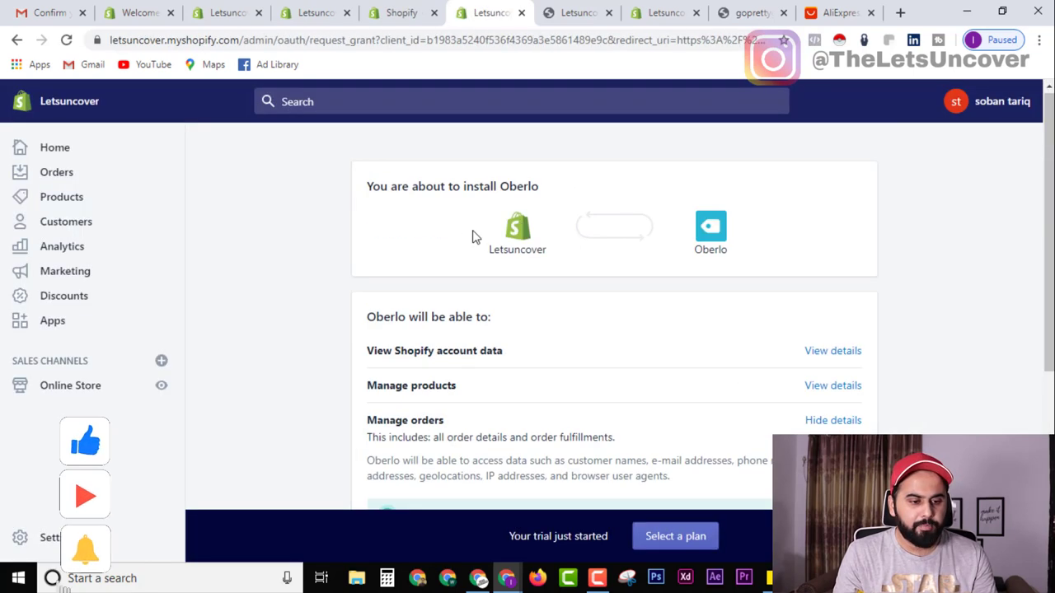
scroll(464, 332, "down", 4)
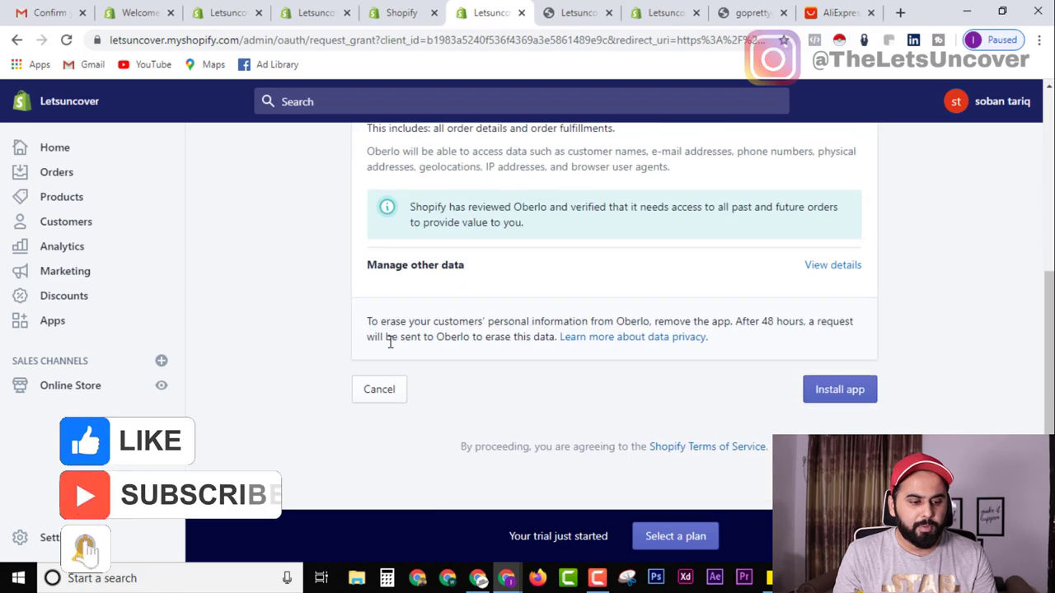
left_click(849, 402)
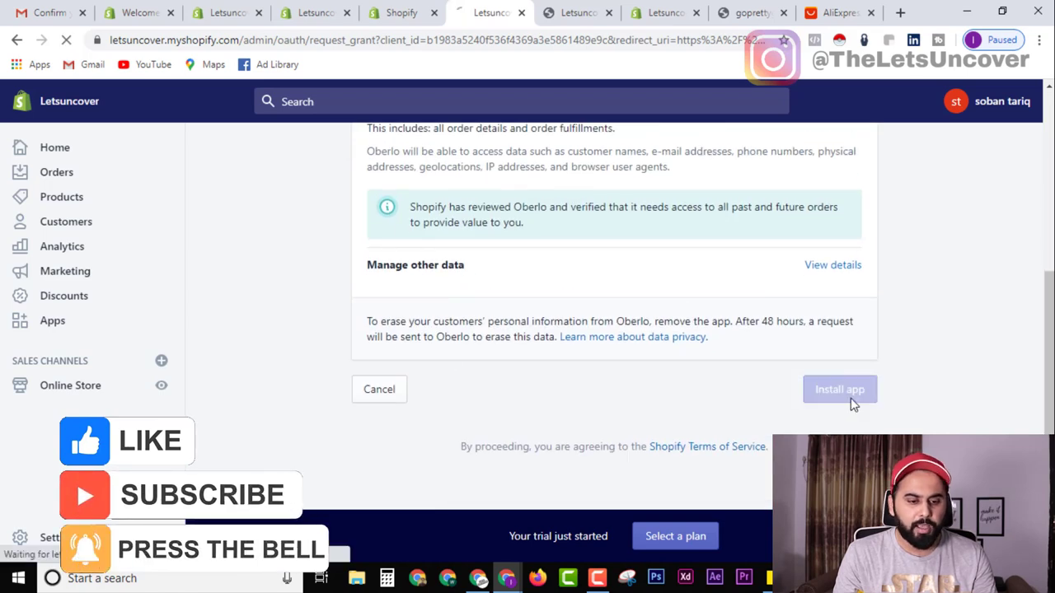
scroll(728, 356, "up", 2)
scroll(728, 356, "up", 2)
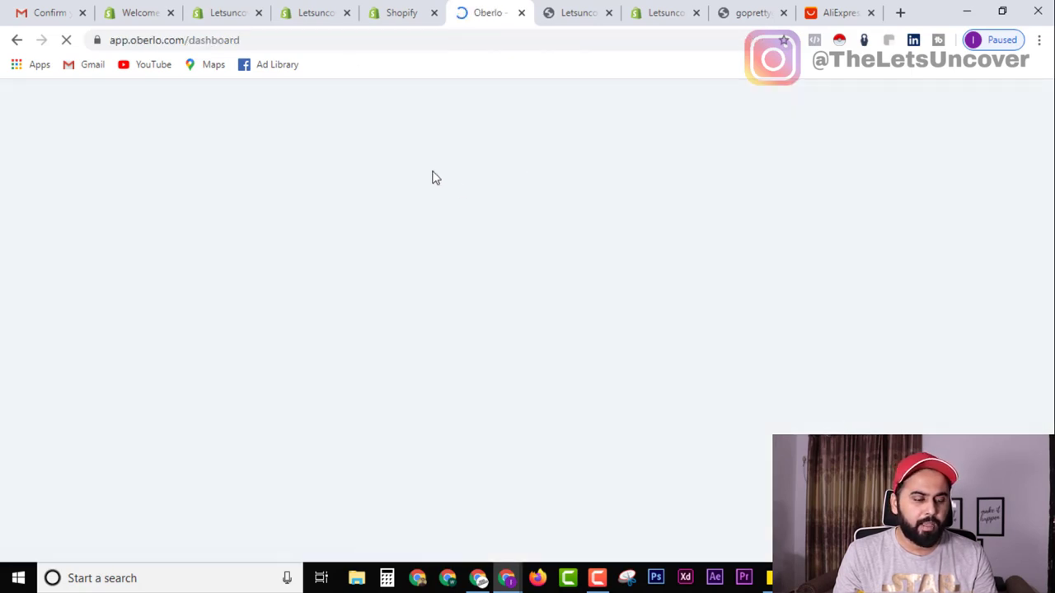
Move the AliExpress tab beside Oberlo and open a fresh browser tab.
left_click_drag(840, 12, 571, 10)
left_click(490, 12)
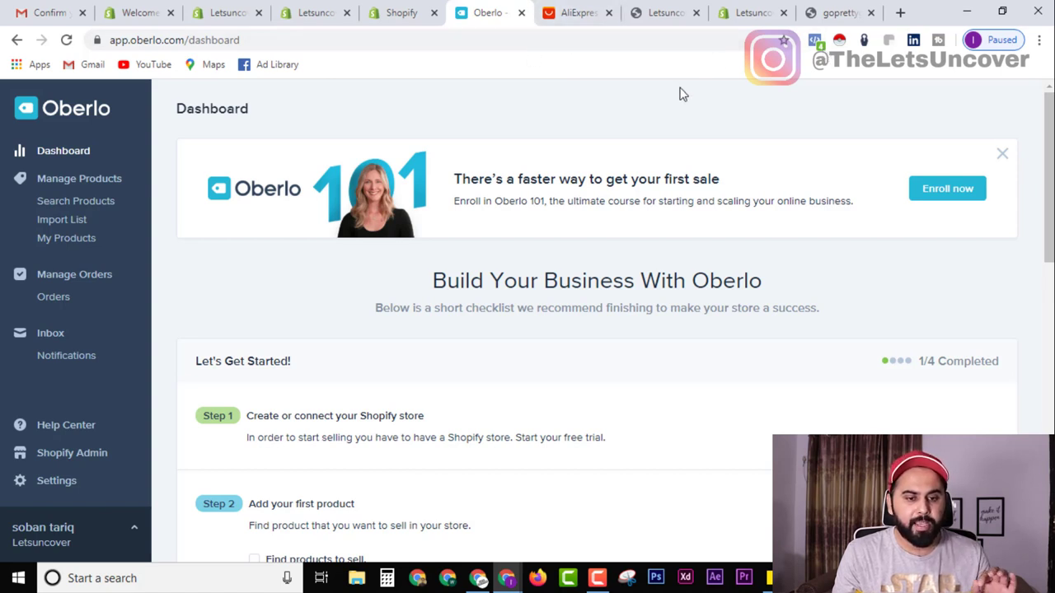
left_click(900, 12)
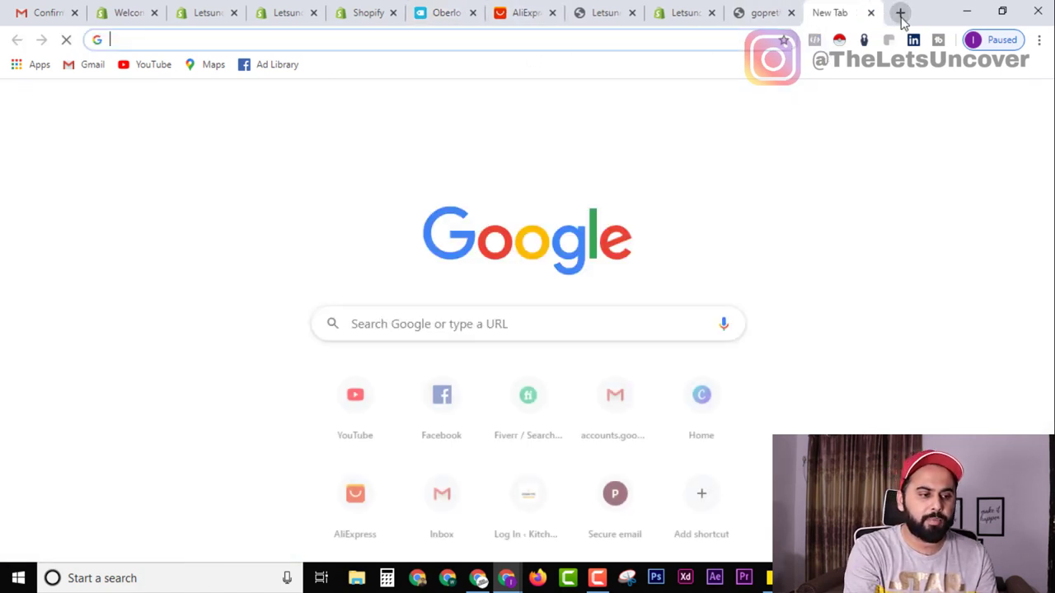
Google 'oberlo extension' and open its Chrome Web Store page.
type("oberlo ext")
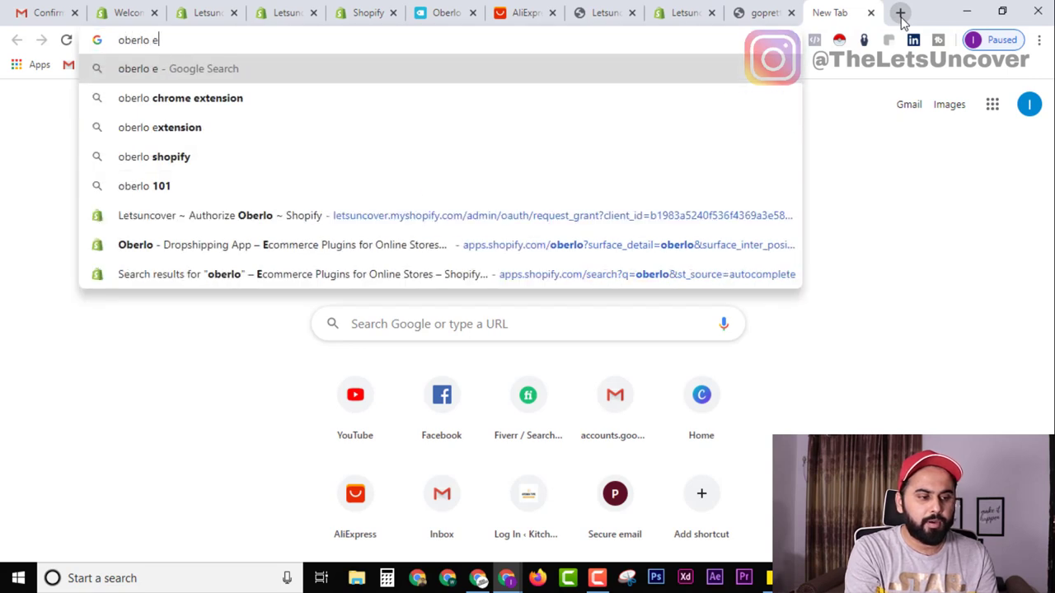
left_click(256, 104)
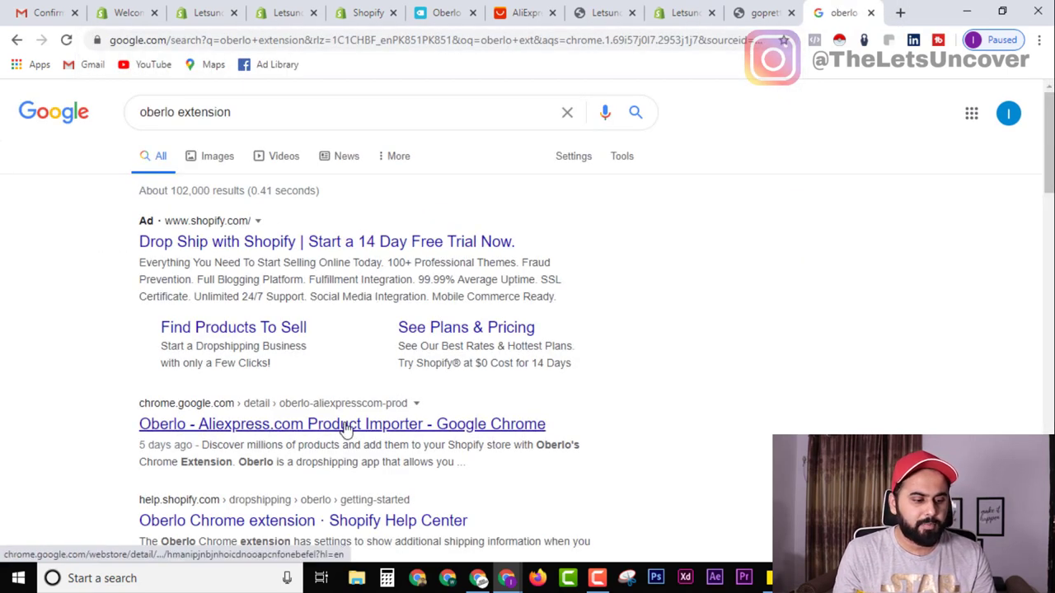
left_click(372, 430)
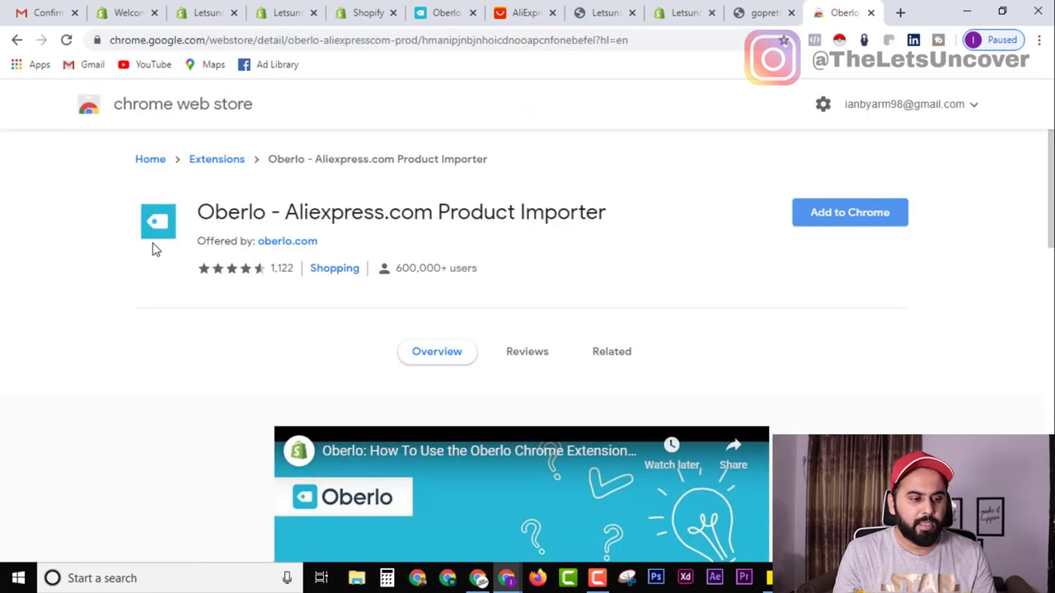
Add the Oberlo - Aliexpress.com Product Importer extension to Chrome.
left_click(860, 224)
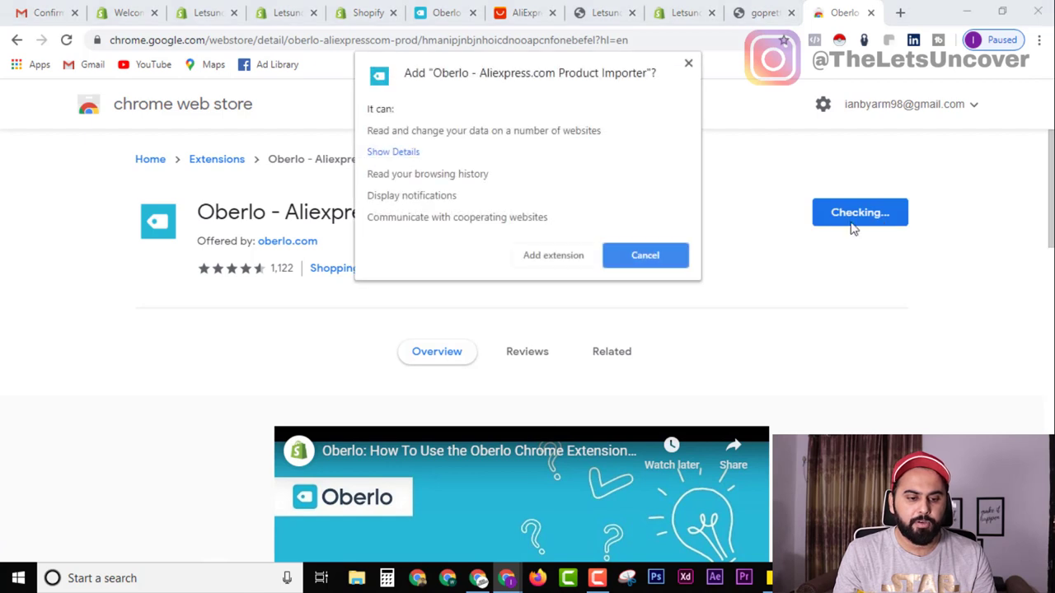
left_click(576, 256)
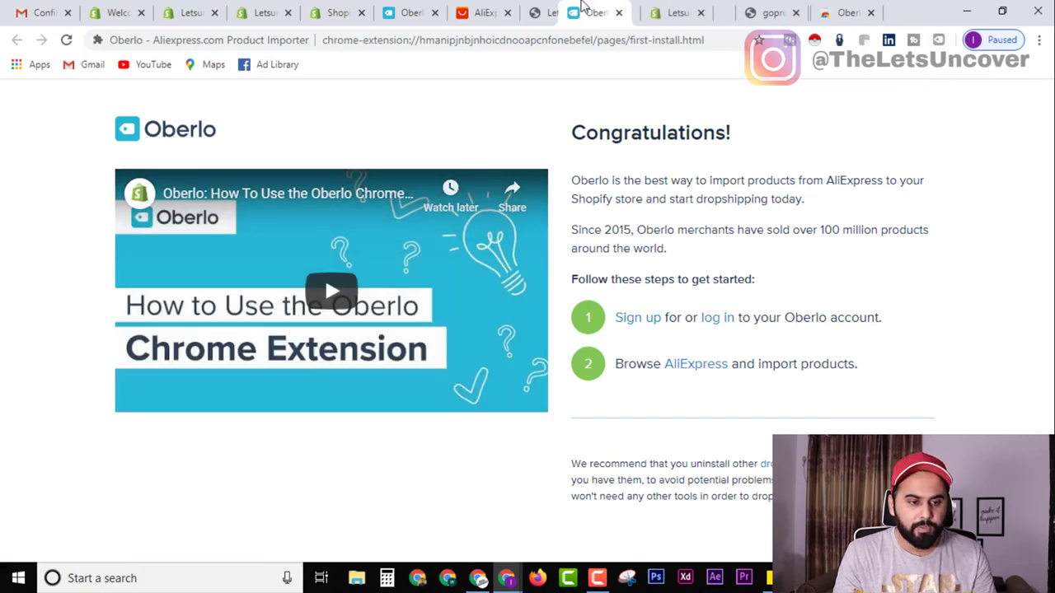
Use the Oberlo extension's Find products on AliExpress to bring up the AliExpress home page.
left_click(938, 42)
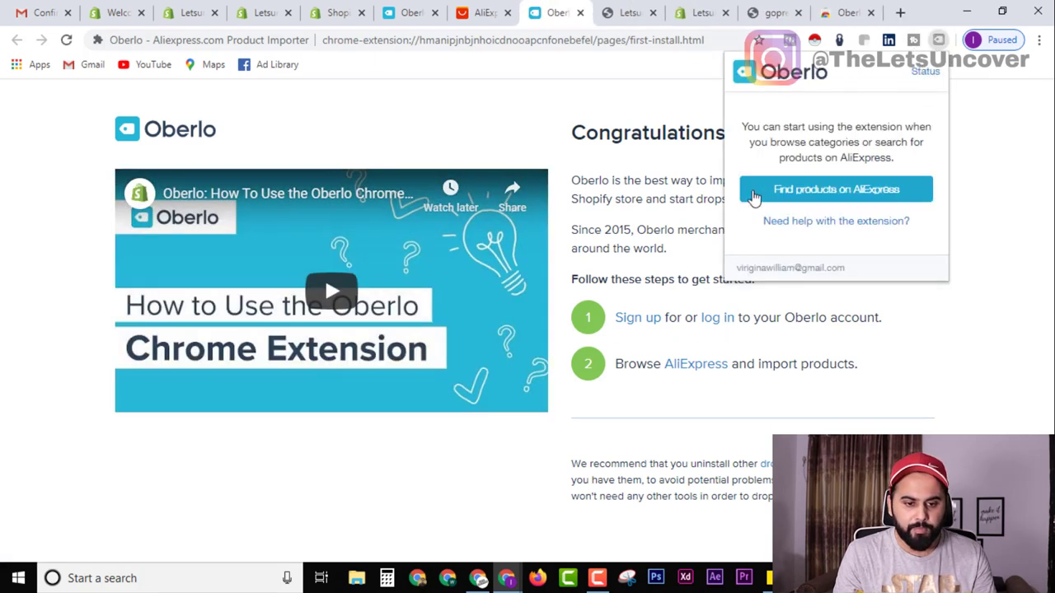
left_click(857, 191)
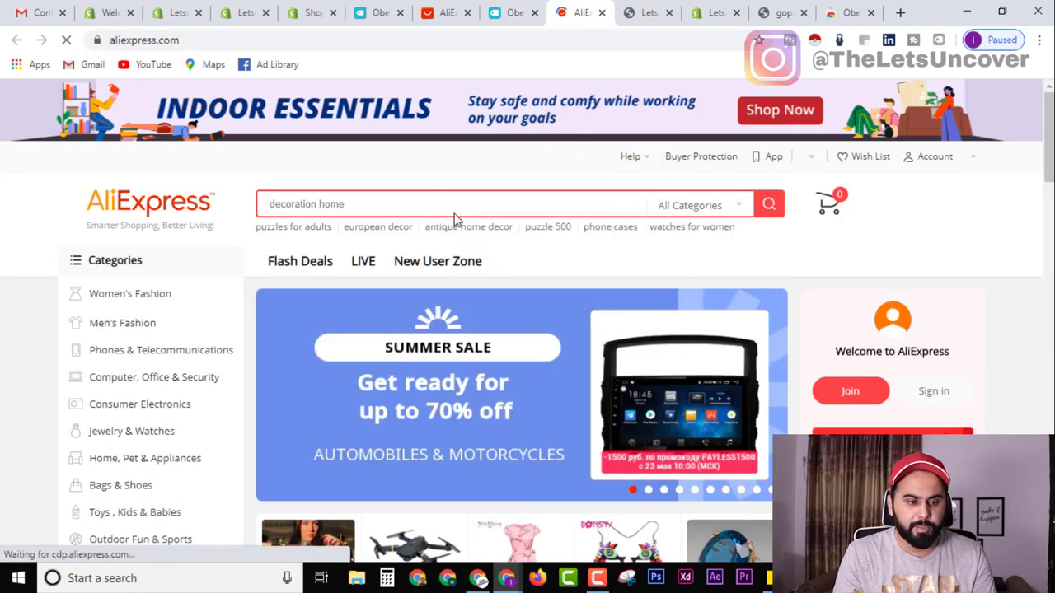
left_click(511, 12)
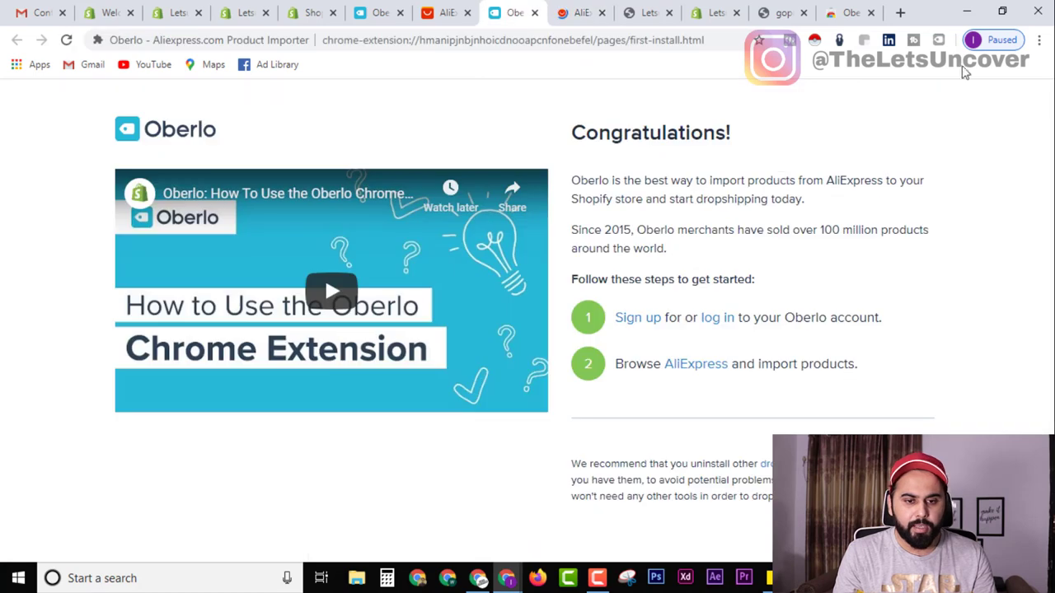
left_click(939, 41)
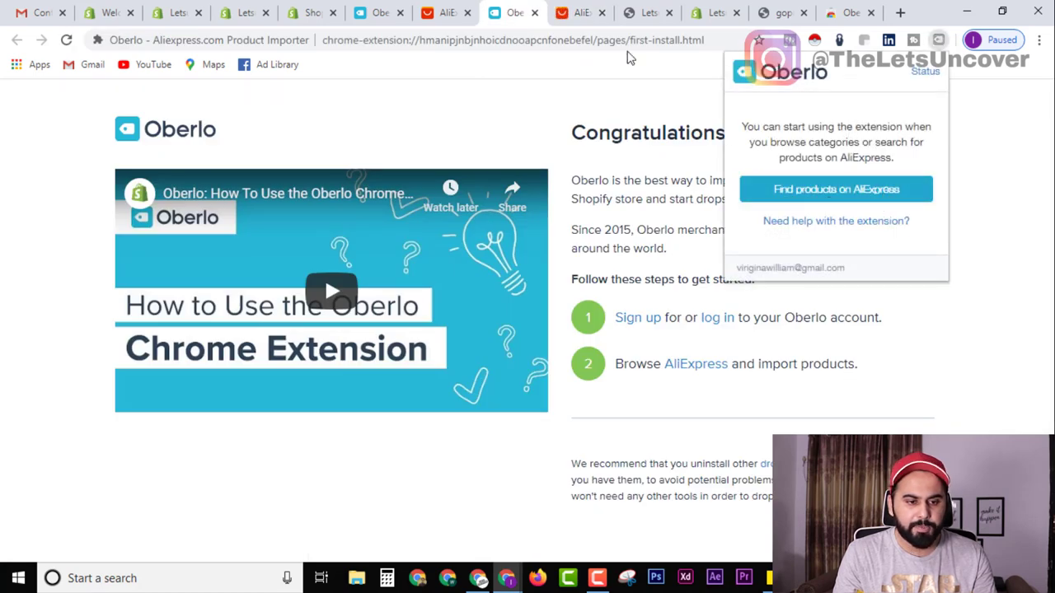
left_click(581, 13)
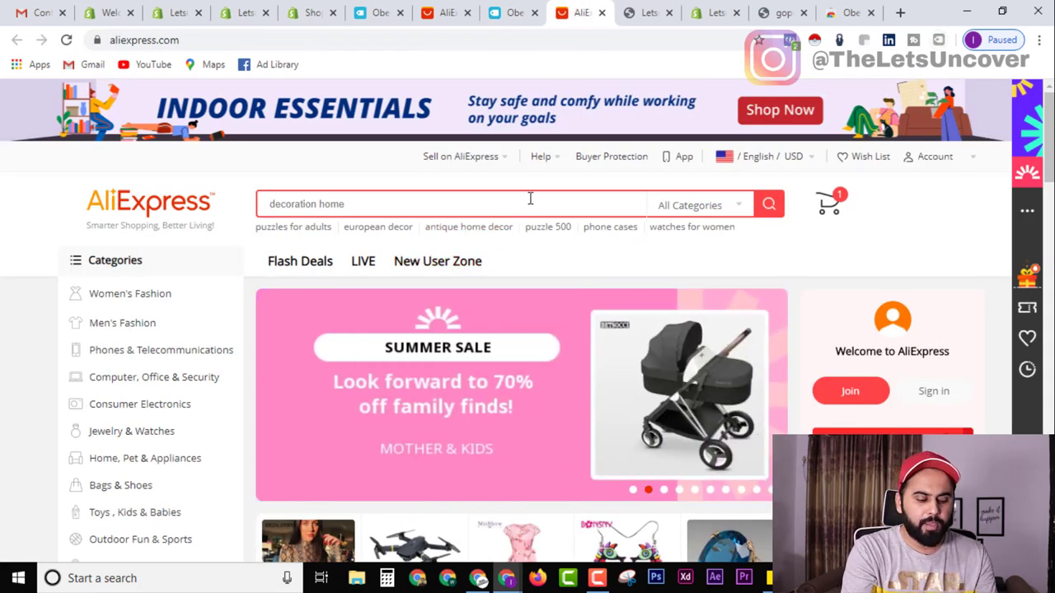
Search AliExpress for 'decoration home' and browse the ePacket-labelled results.
type("decora")
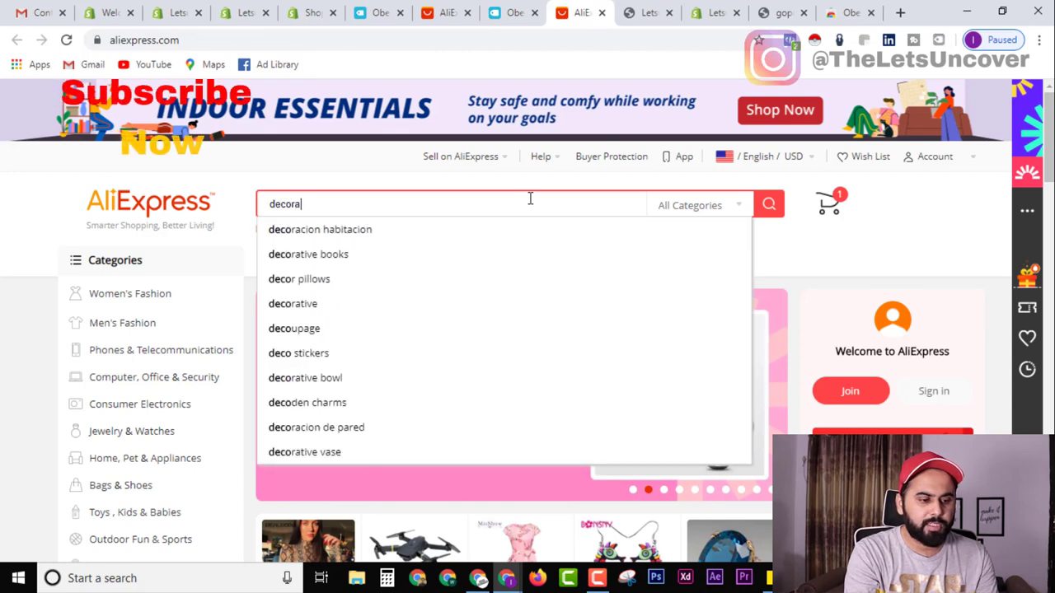
type("tion home")
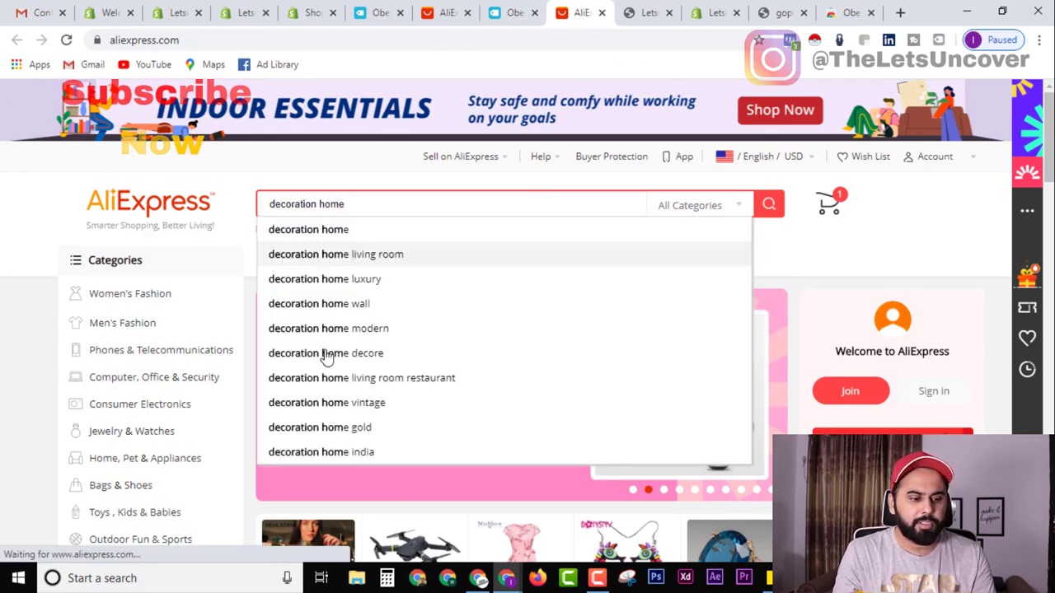
key("Return")
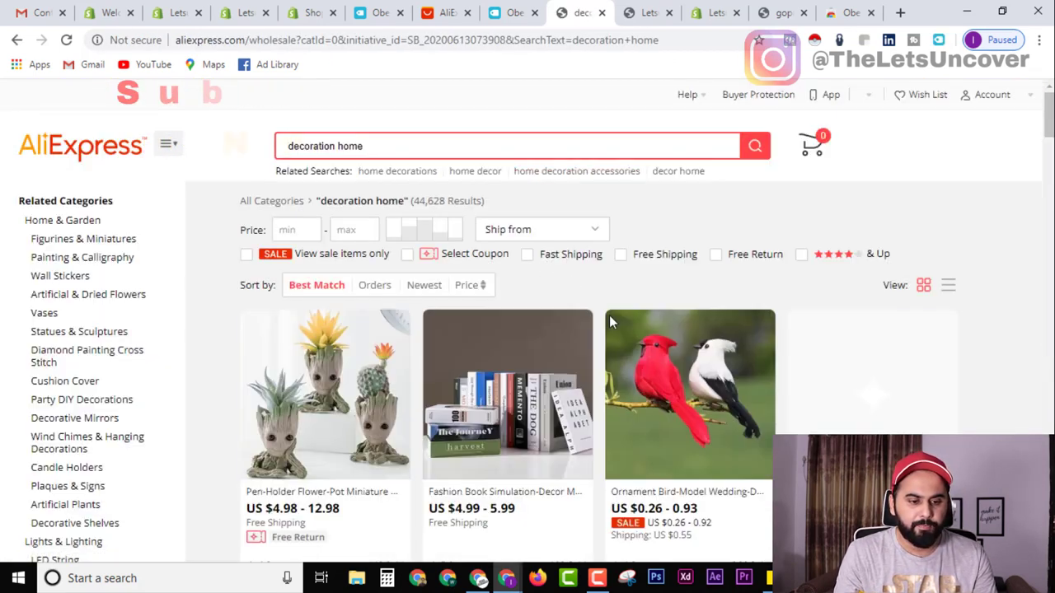
scroll(571, 398, "down", 1)
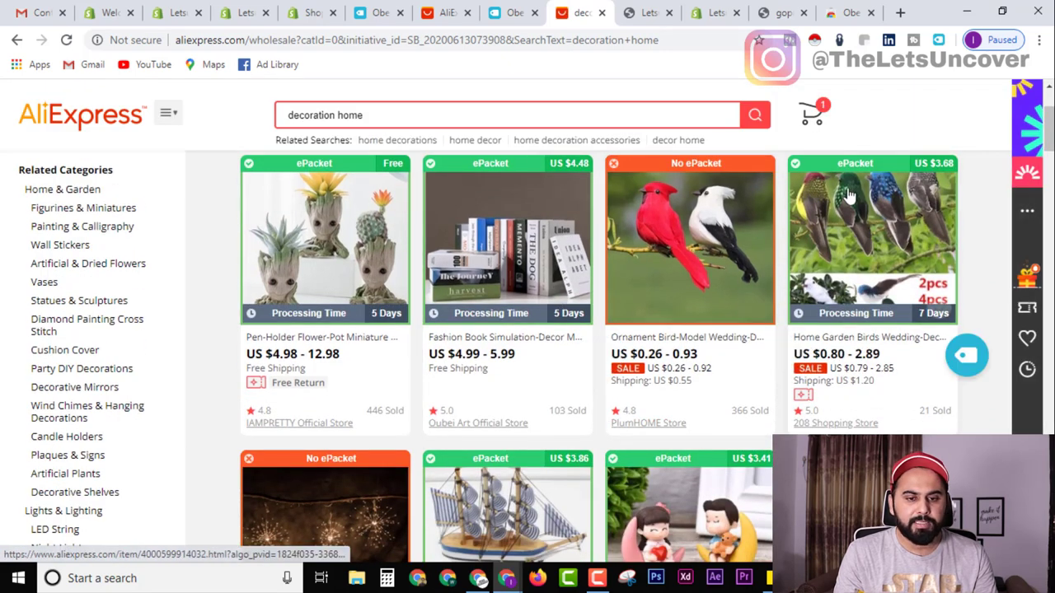
scroll(395, 398, "up", 1)
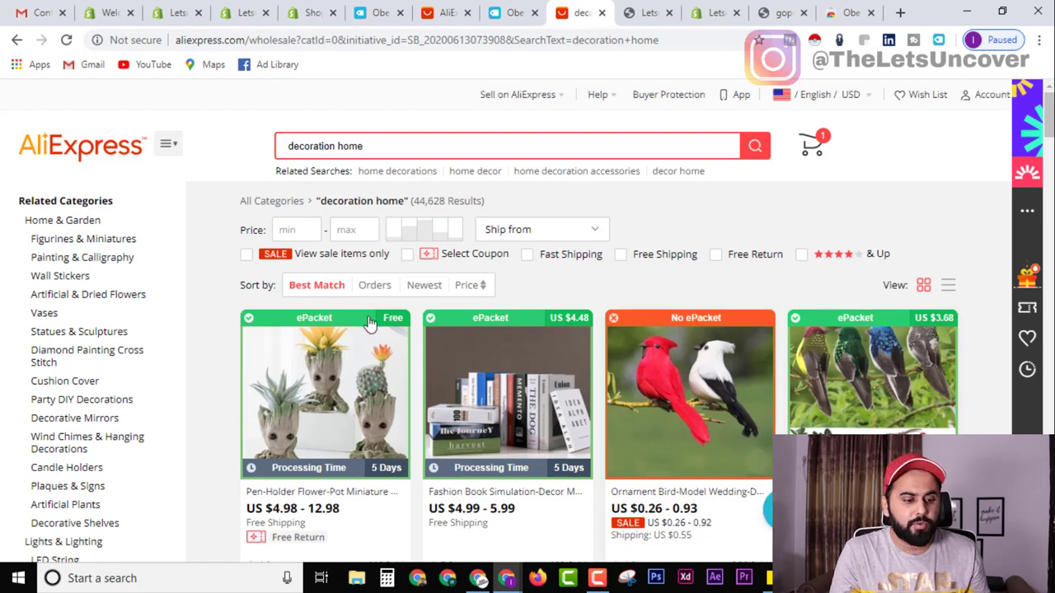
scroll(370, 324, "down", 3)
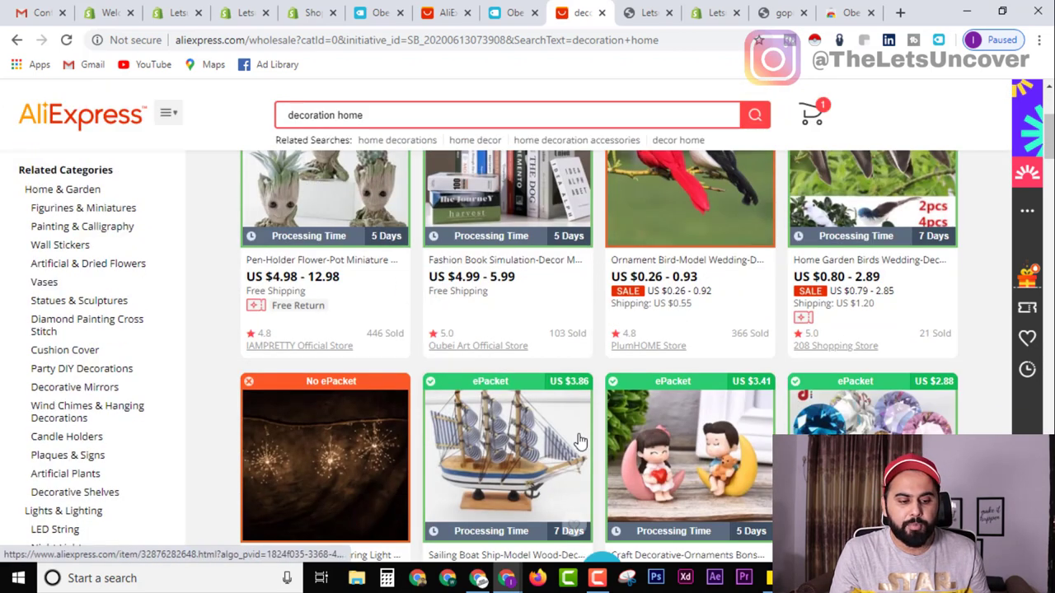
scroll(511, 398, "up", 2)
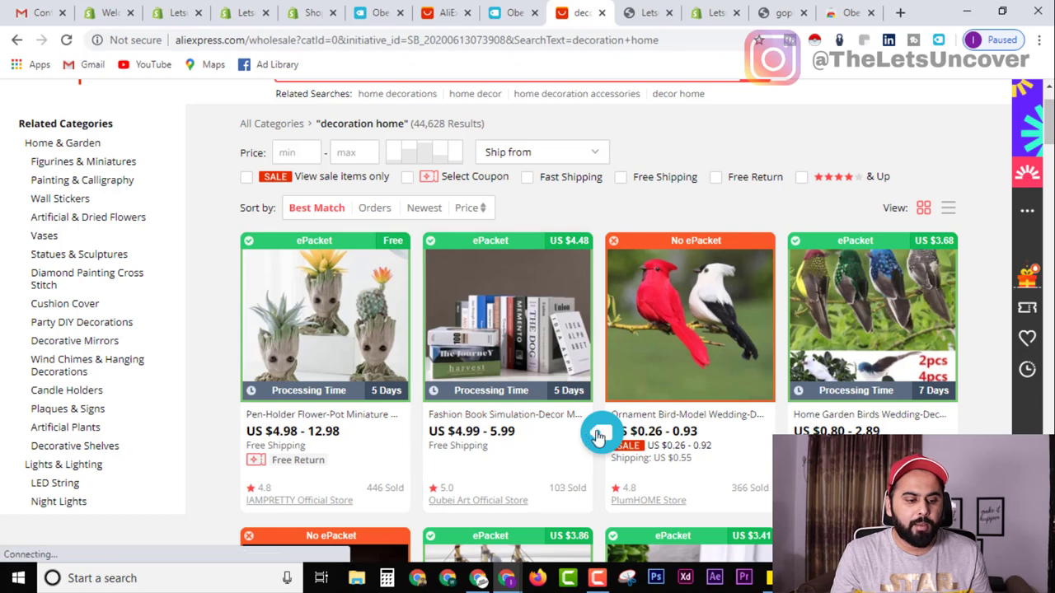
Import the crystal ornaments, another product and the Eiffel tower figurine into Oberlo.
left_click(379, 13)
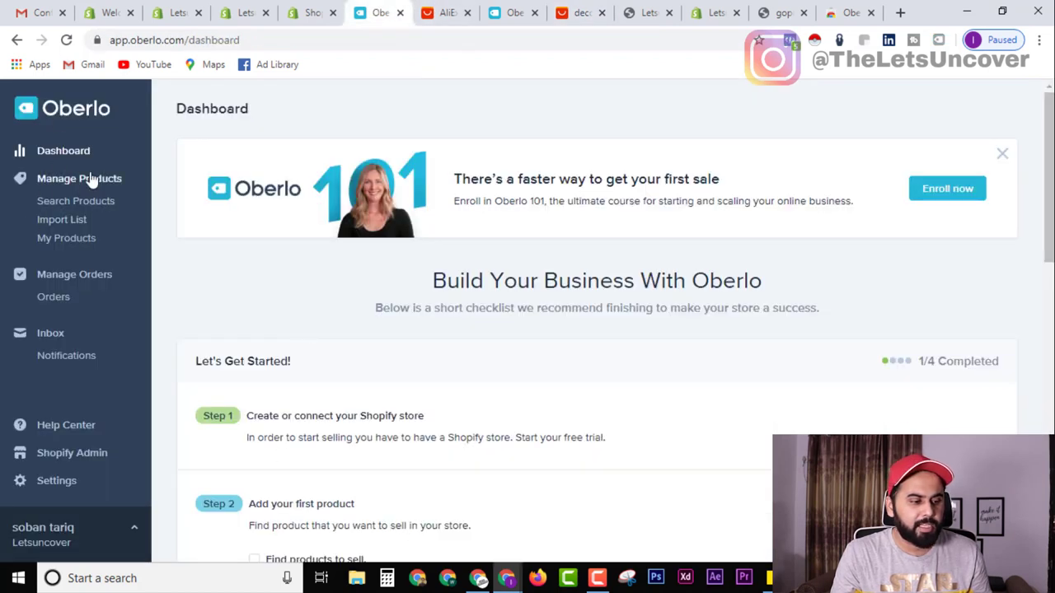
left_click(519, 12)
left_click(583, 10)
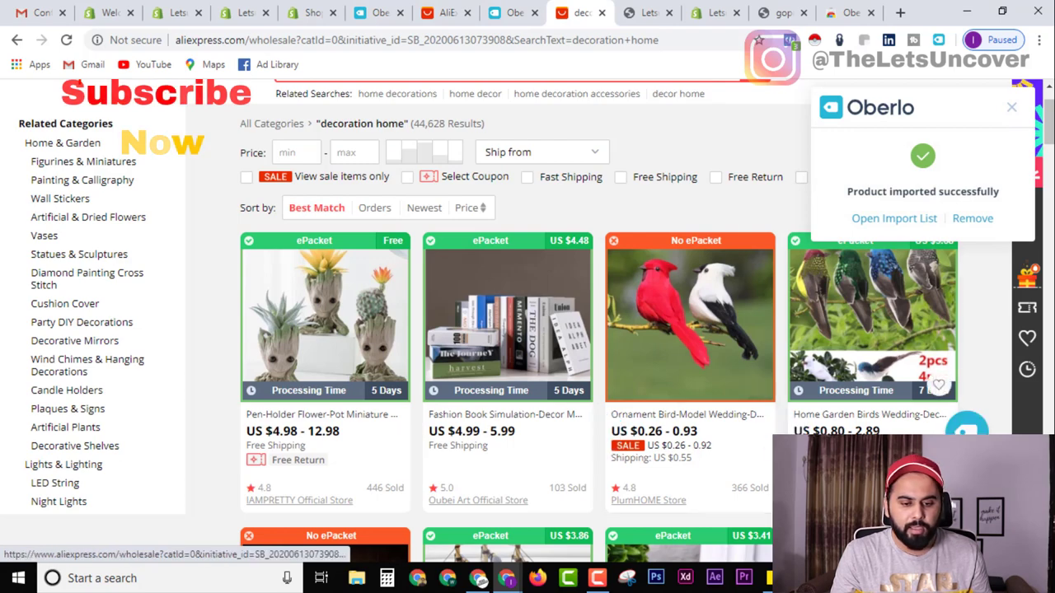
scroll(683, 434, "down", 4)
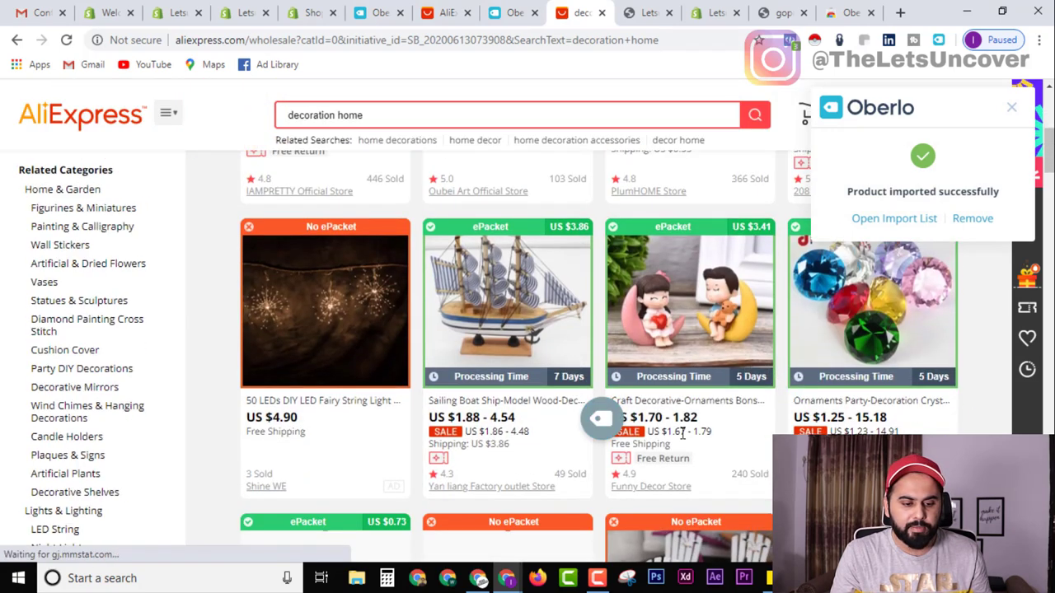
left_click(966, 421)
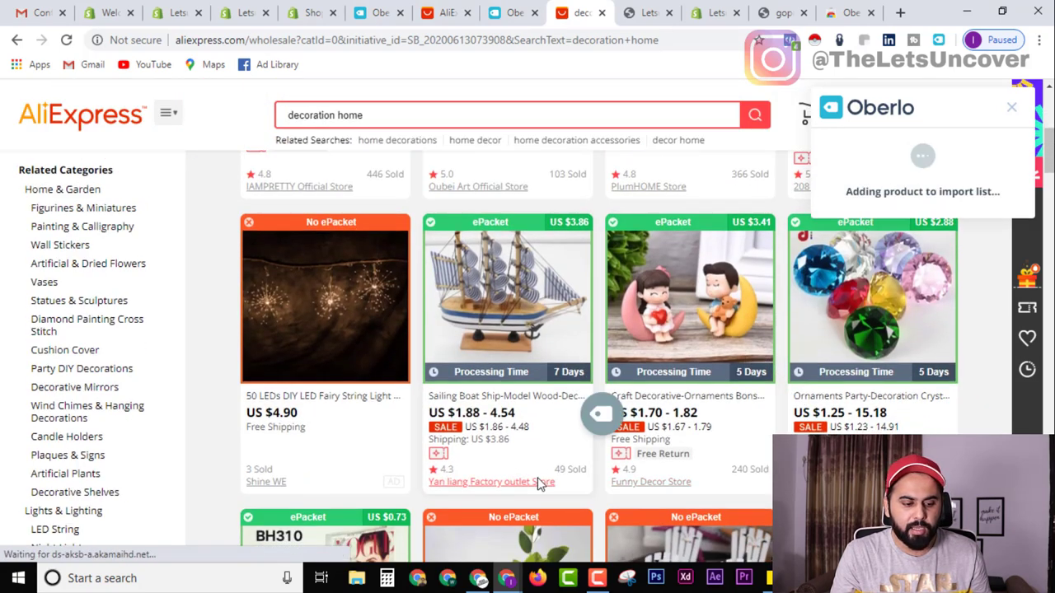
scroll(528, 453, "down", 4)
scroll(525, 458, "down", 3)
left_click(601, 464)
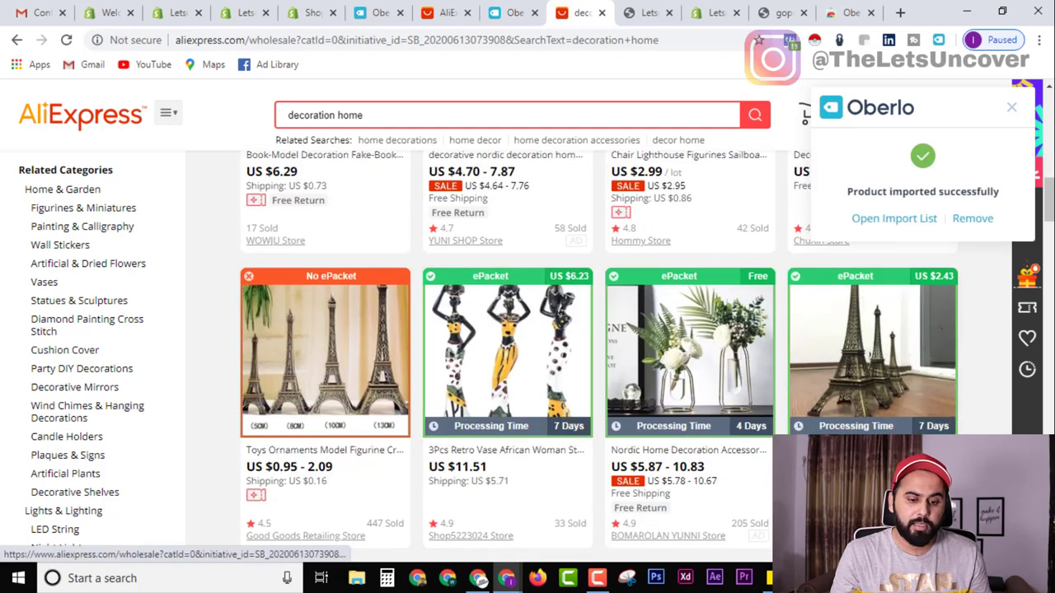
left_click(896, 404)
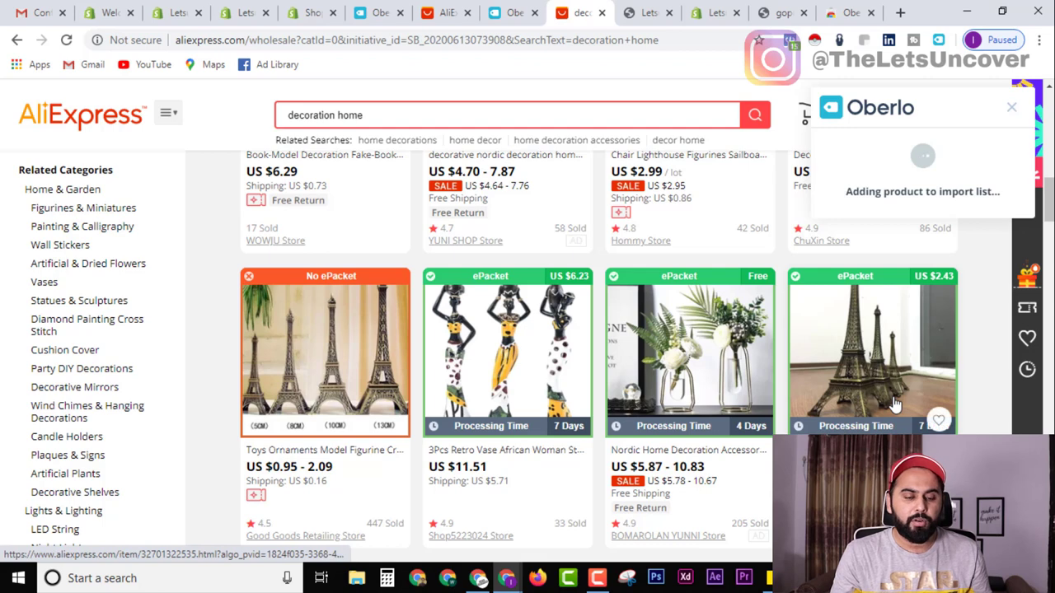
Import the Home-Decoration accessories product too and return to the Oberlo dashboard.
left_click(783, 12)
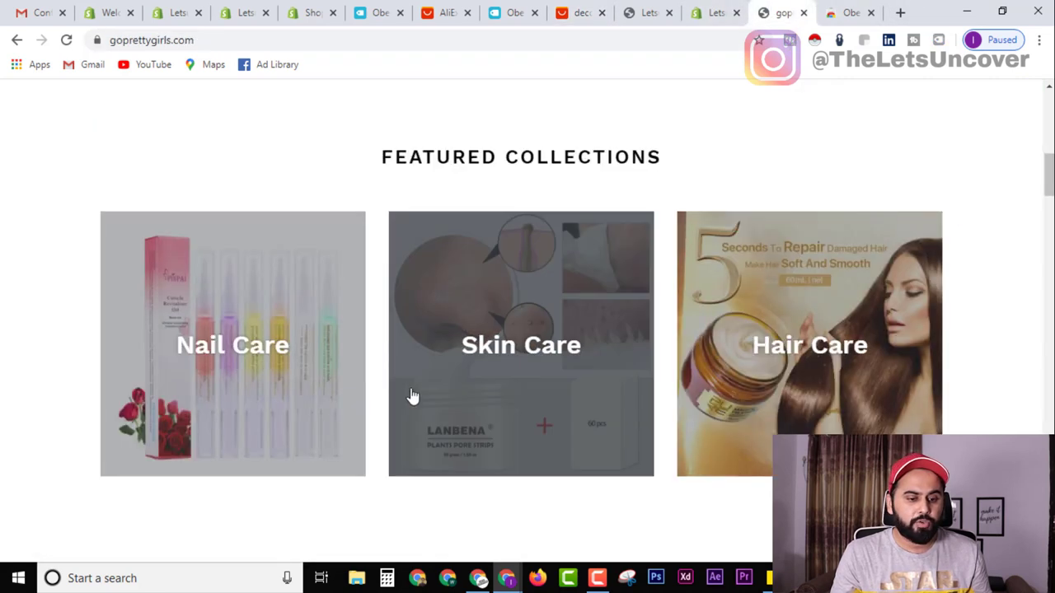
scroll(495, 429, "up", 5)
scroll(575, 450, "up", 3)
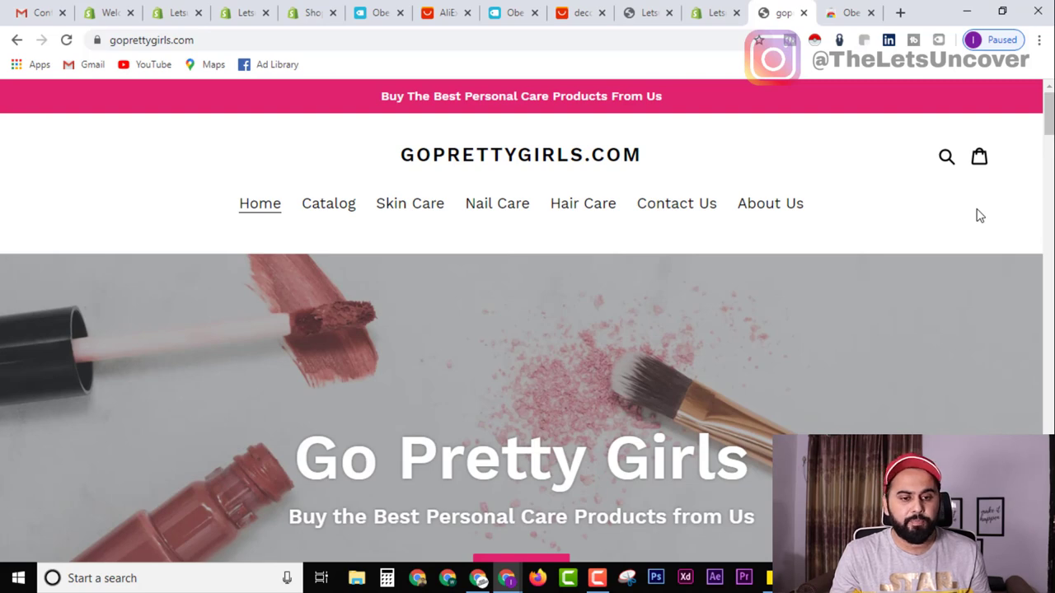
left_click(845, 12)
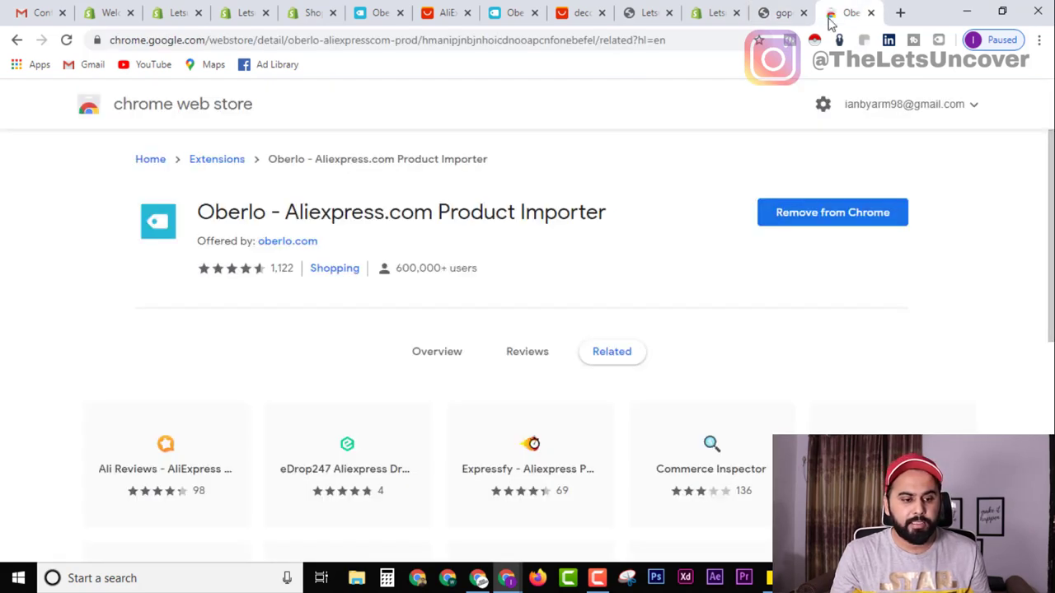
left_click(577, 12)
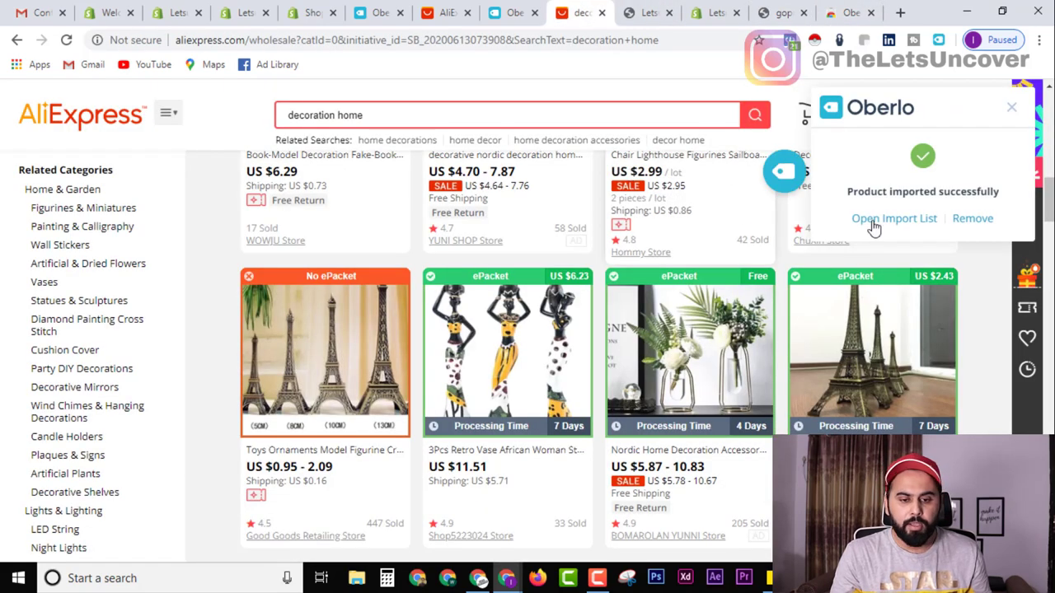
scroll(995, 345, "down", 3)
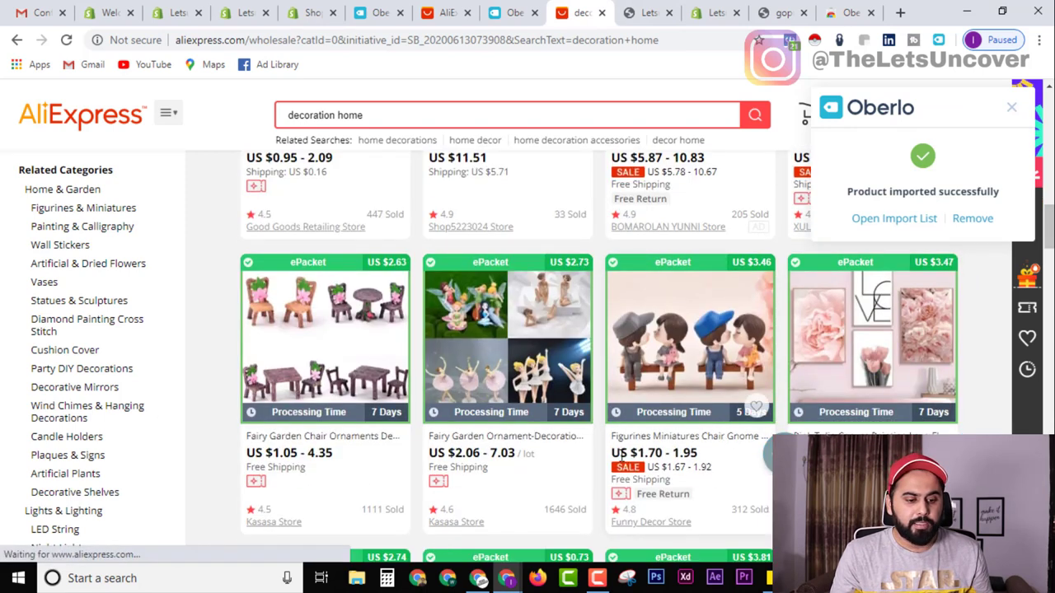
mouse_move(432, 464)
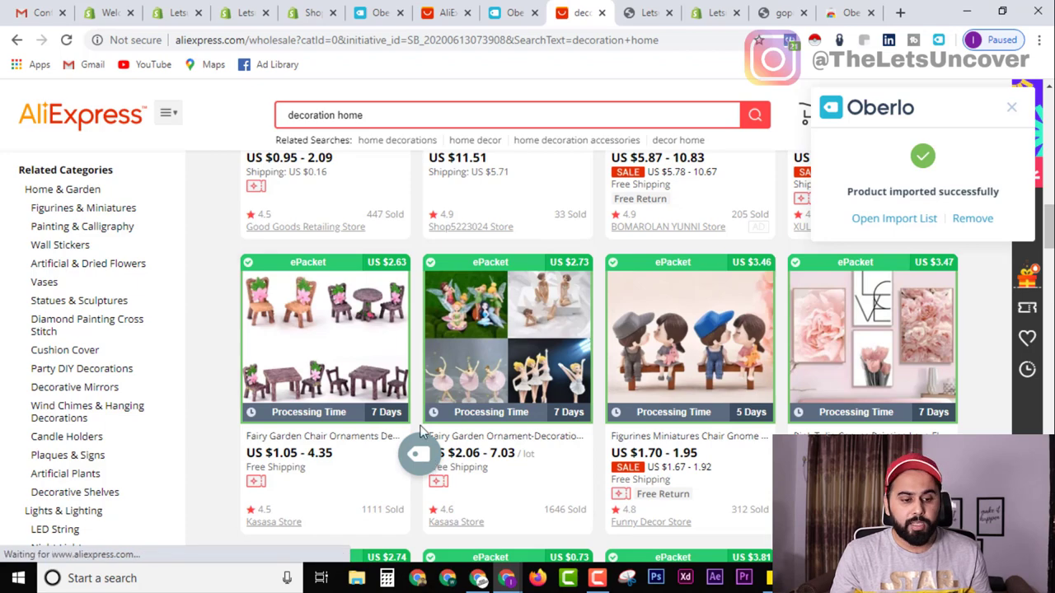
scroll(416, 449, "down", 3)
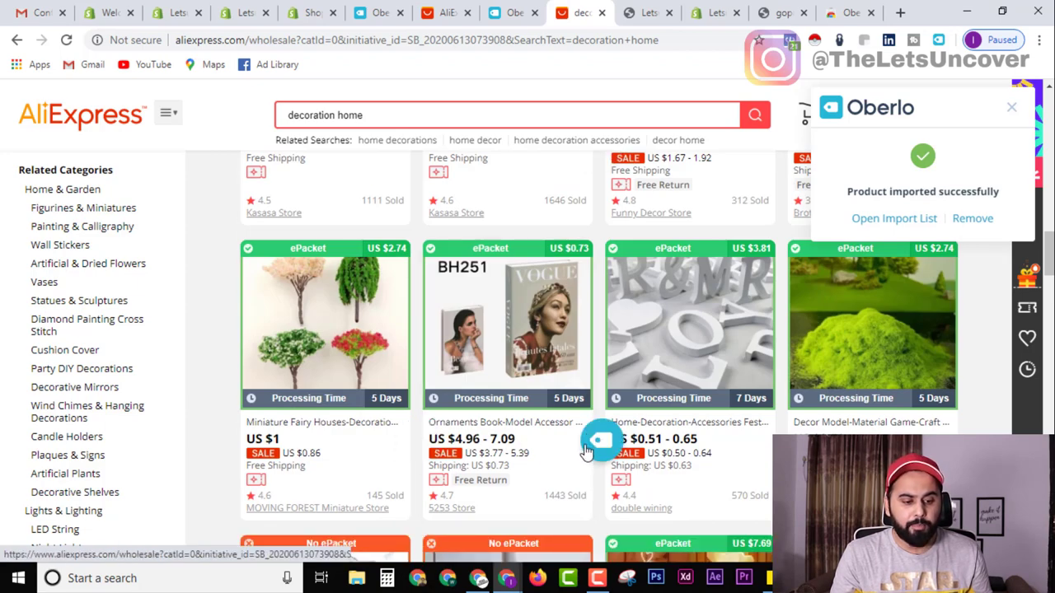
left_click(587, 444)
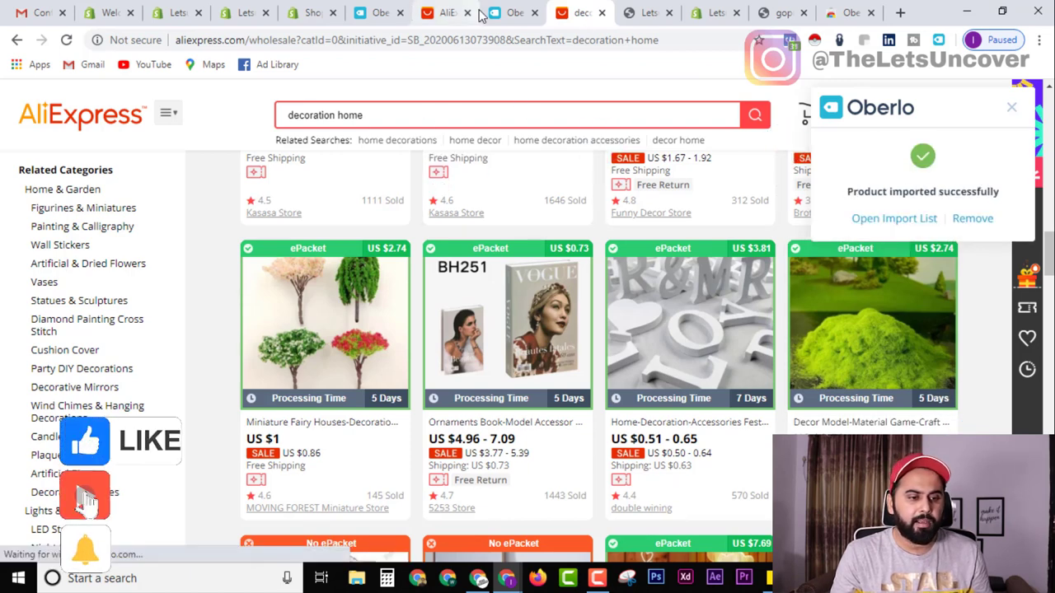
left_click(378, 13)
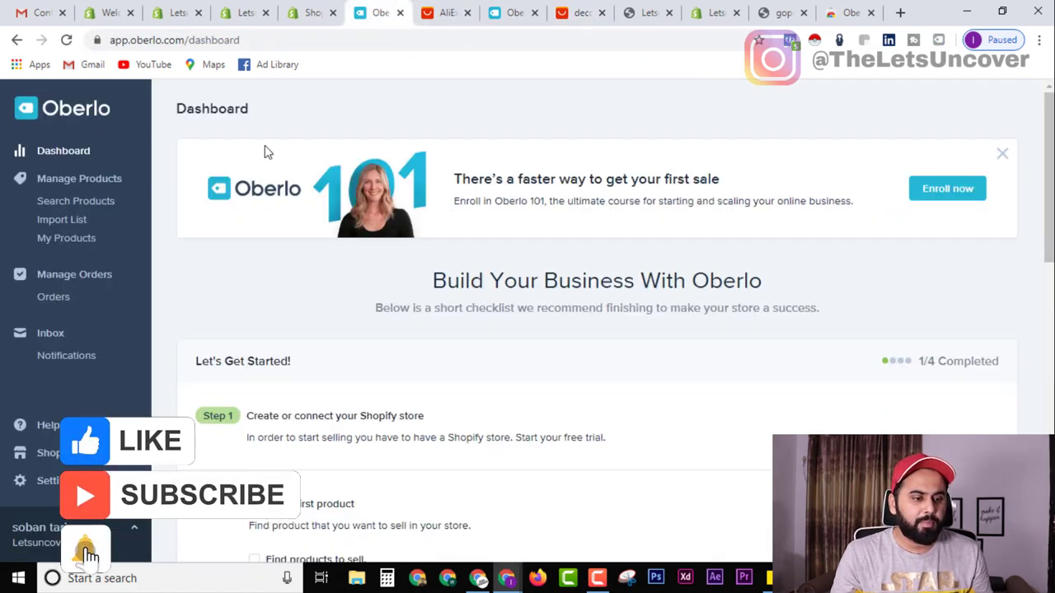
Close the five surplus AliExpress and Oberlo browser tabs.
left_click(468, 13)
left_click(467, 12)
left_click(534, 12)
left_click(534, 13)
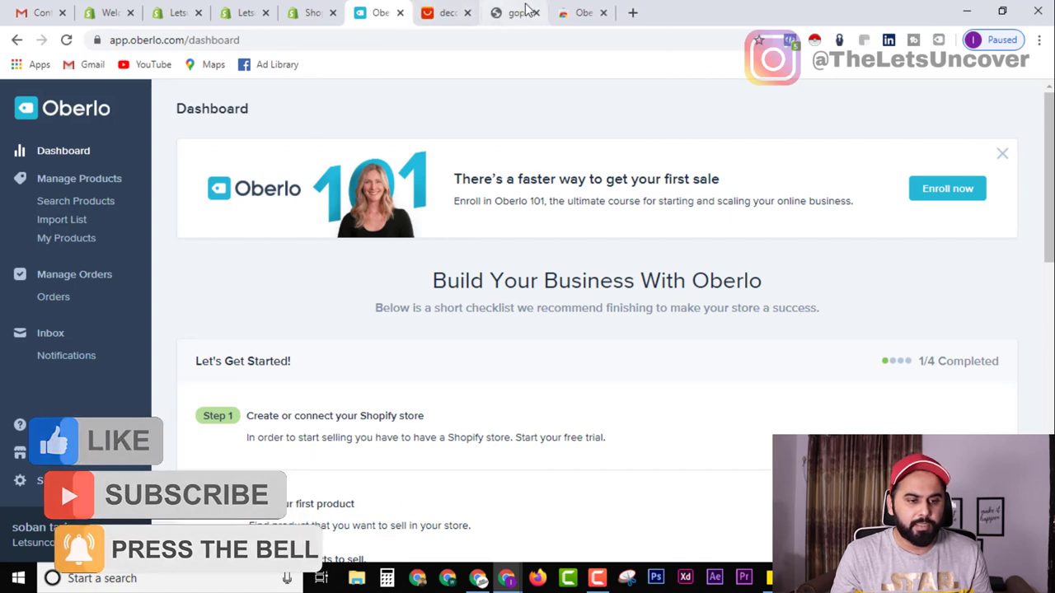
left_click(534, 12)
left_click(534, 12)
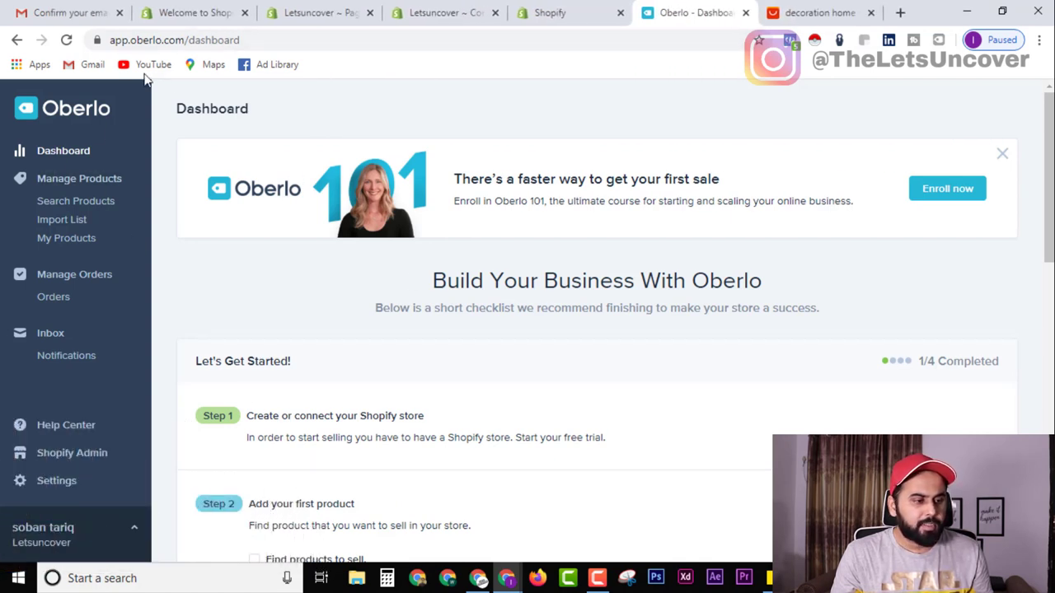
Reload Oberlo and check that the Import List holds 16 products.
left_click(66, 40)
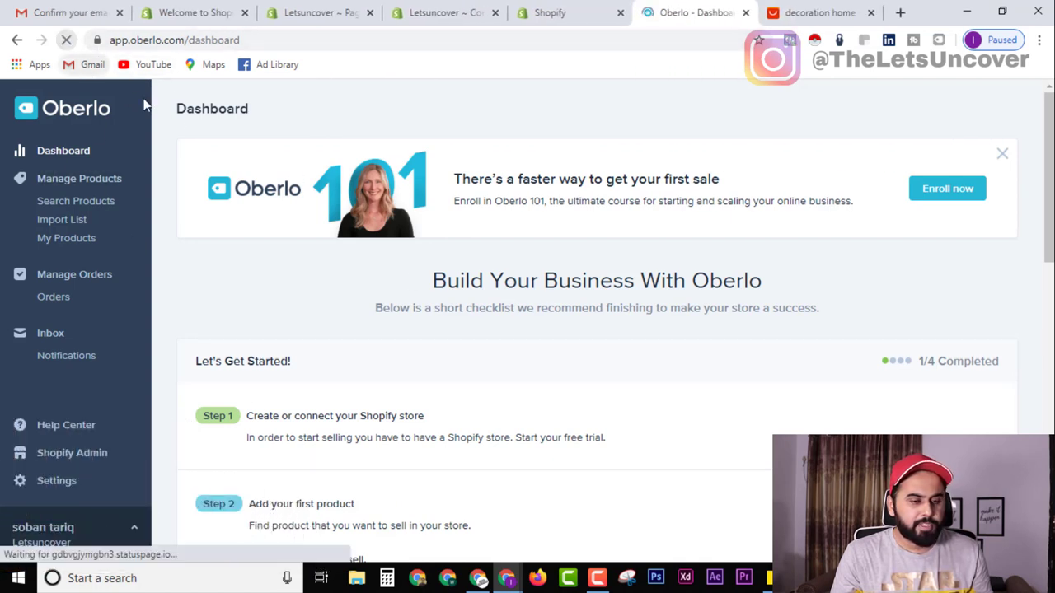
left_click(86, 223)
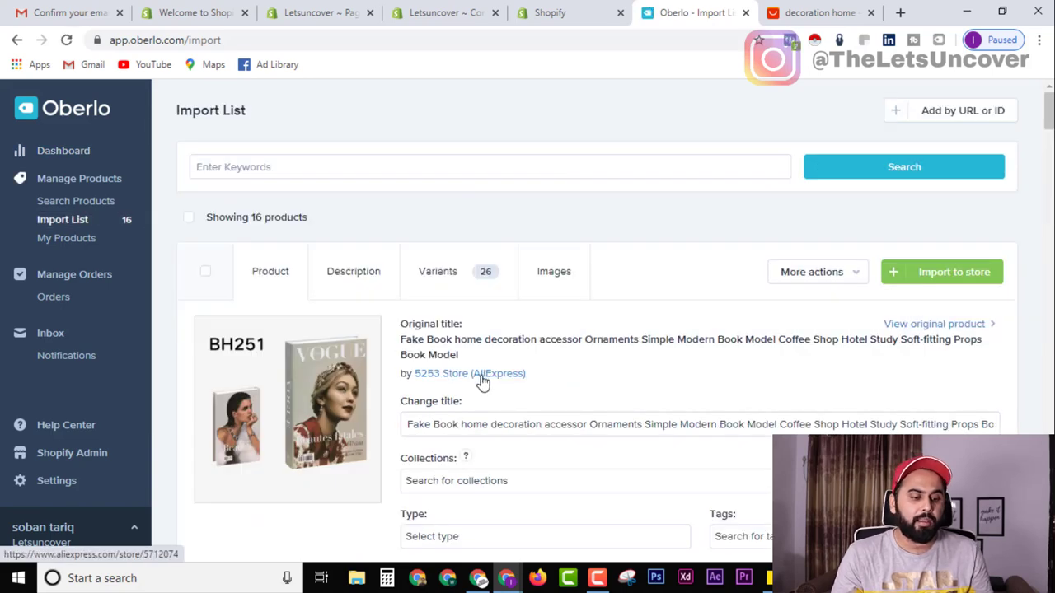
scroll(503, 387, "down", 3)
scroll(543, 377, "up", 3)
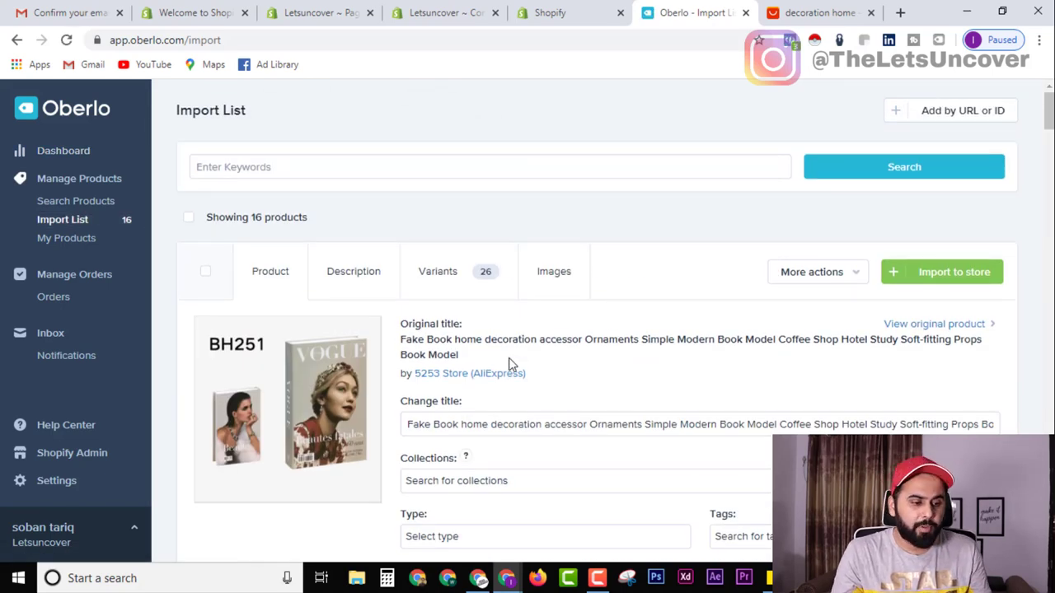
left_click(318, 10)
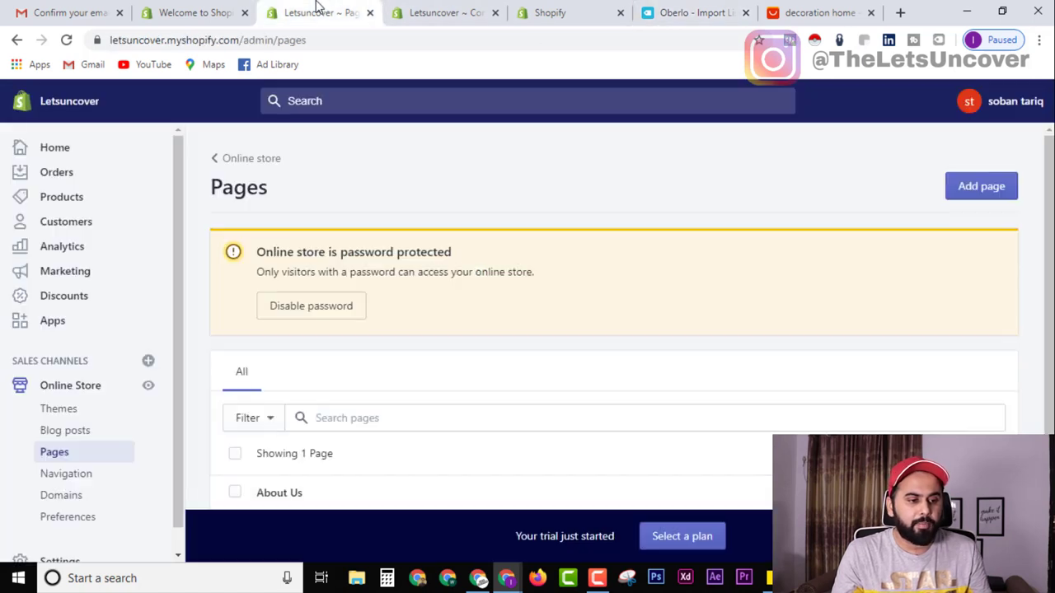
Reload the Pages admin to list all four pages and open the Weight Loss page.
scroll(280, 343, "down", 2)
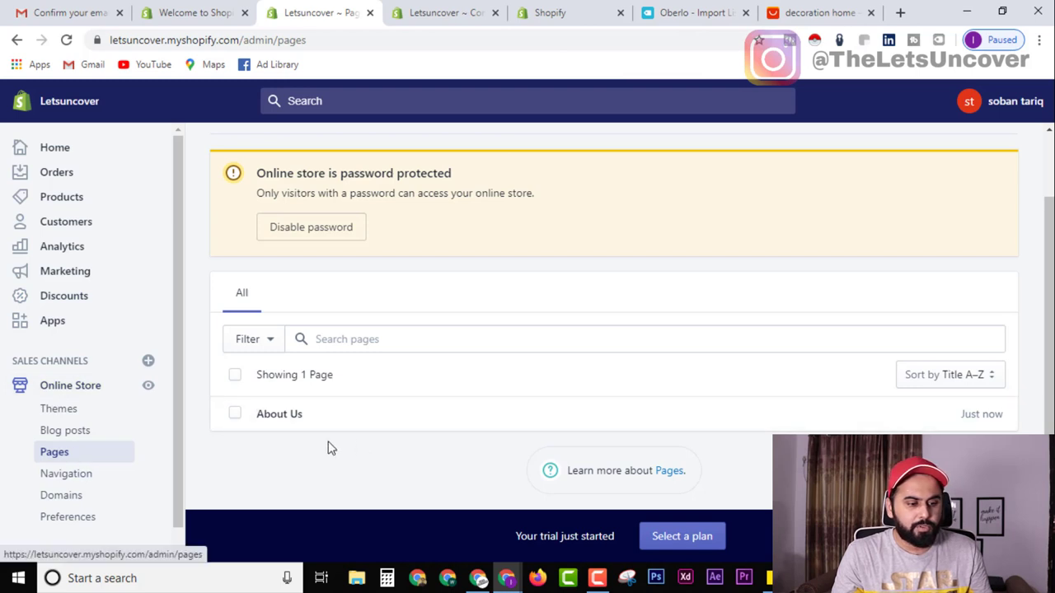
left_click(66, 40)
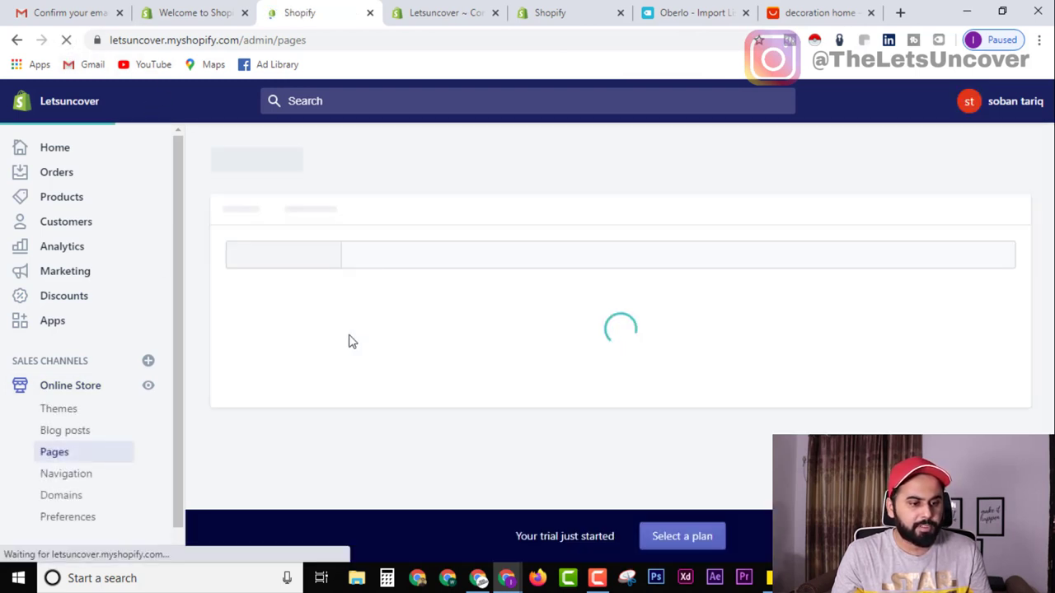
scroll(420, 393, "down", 2)
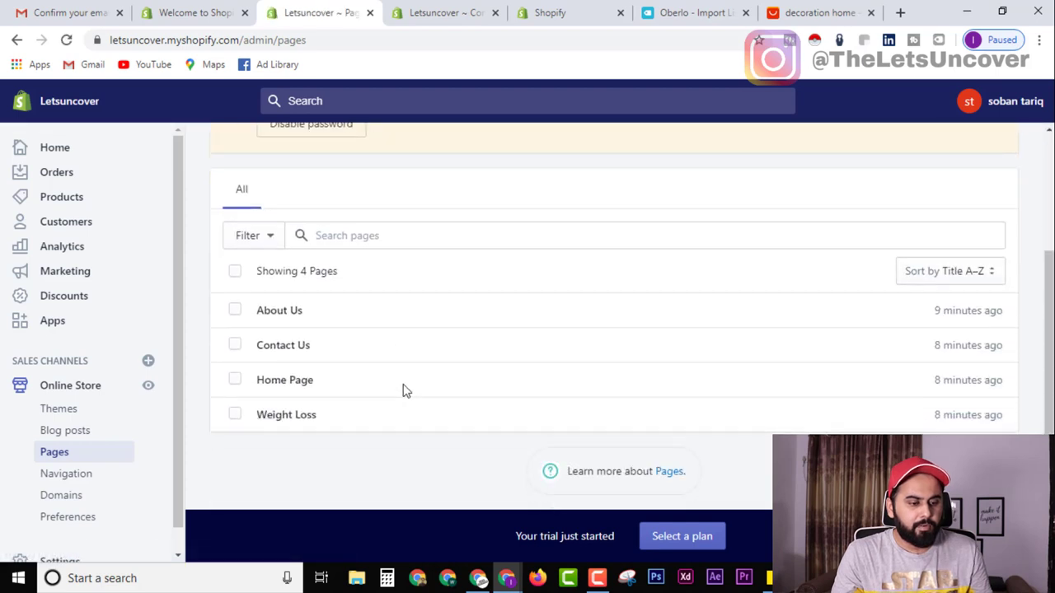
left_click(284, 414)
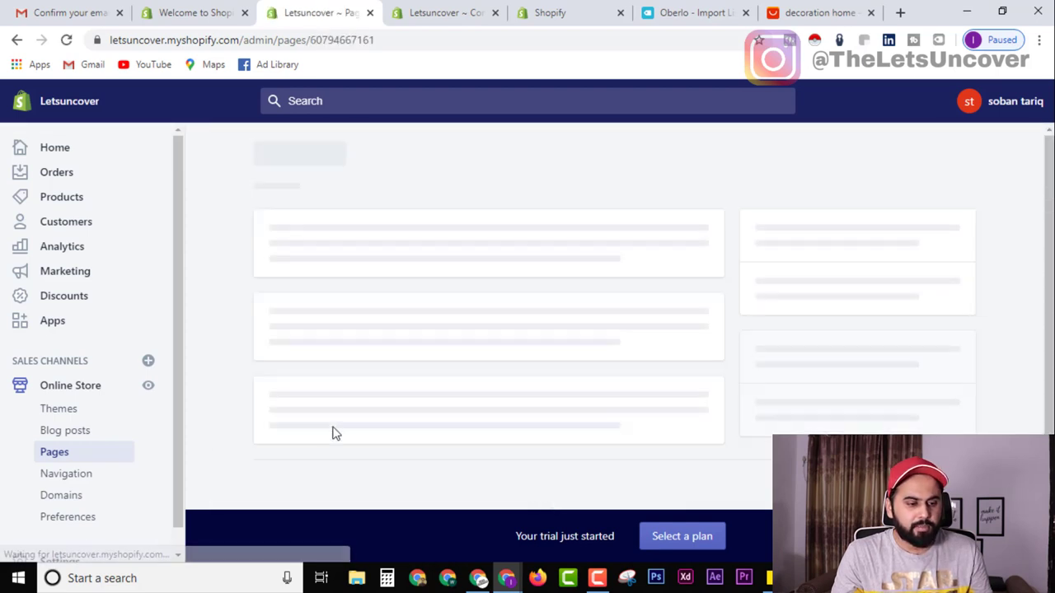
Retitle the Weight Loss page to 'Home Decoration' and save it.
left_click(363, 330)
key("ctrl+a")
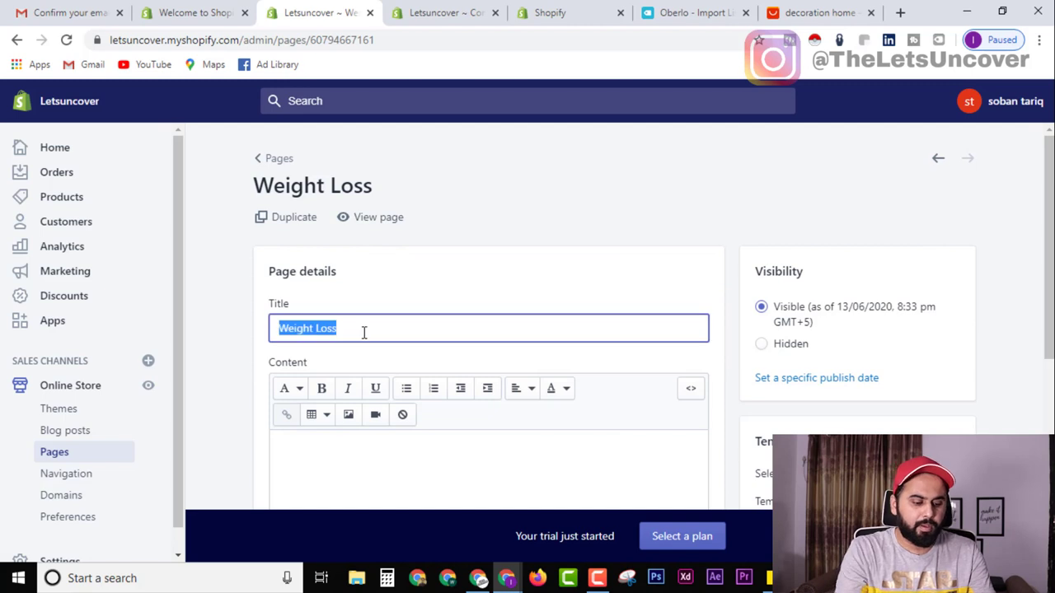
type("Home Decoration")
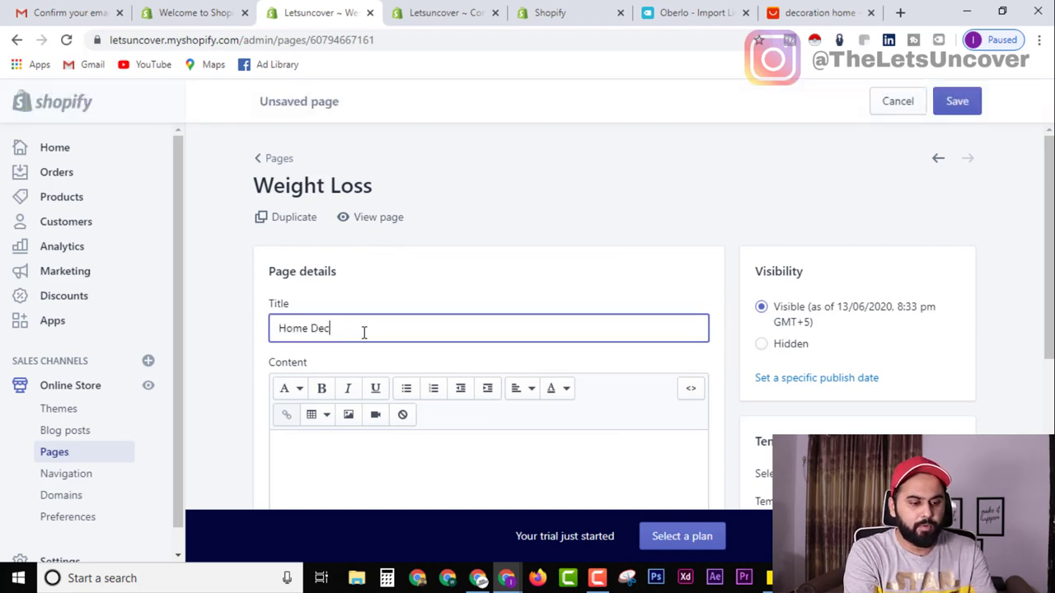
left_click(956, 101)
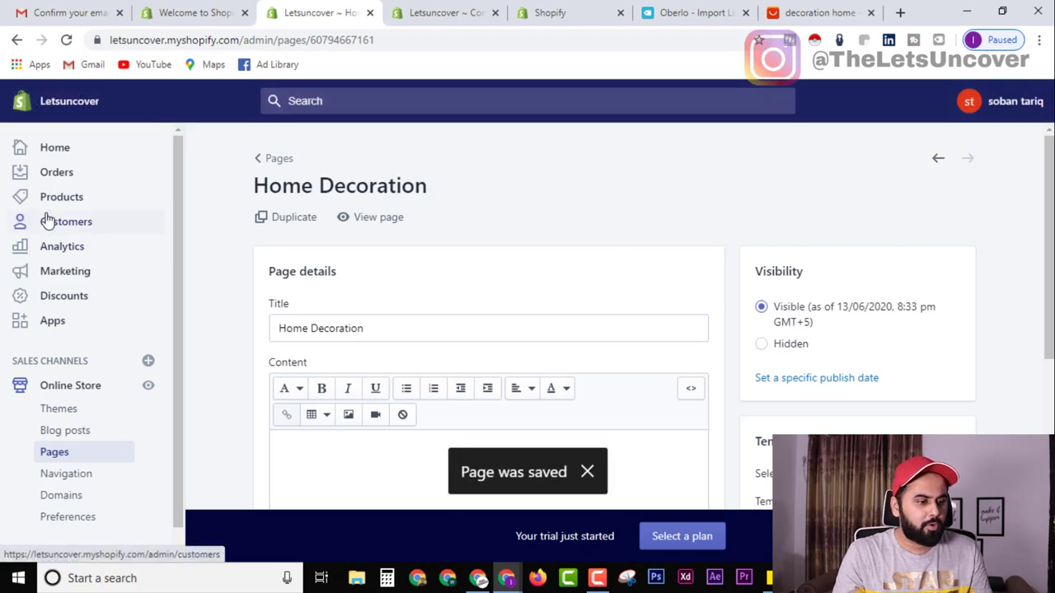
Retitle the Weight Loss collection to 'Home Decoration' and save it.
left_click(62, 200)
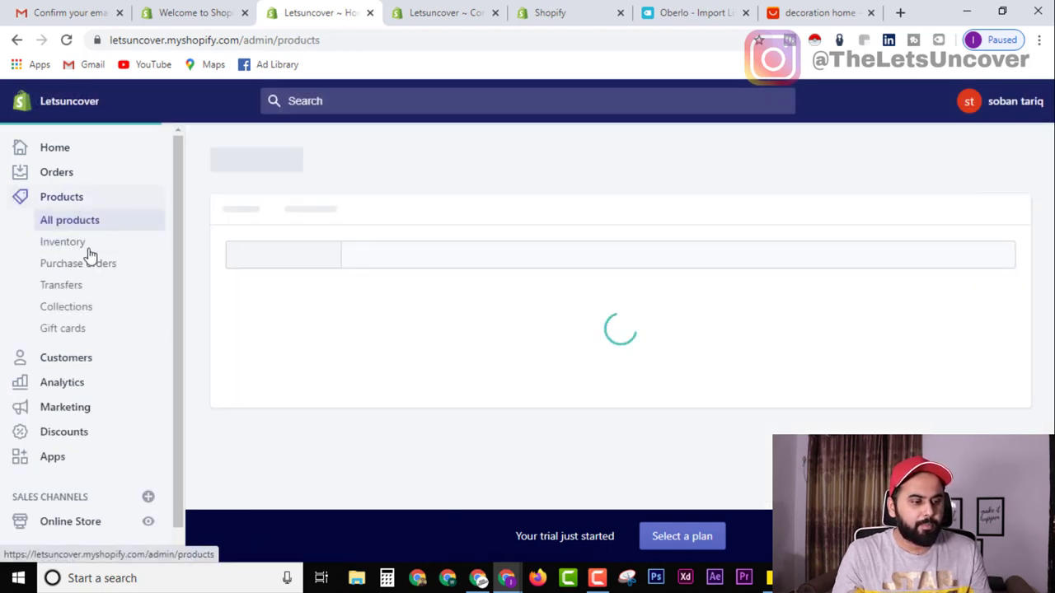
left_click(67, 310)
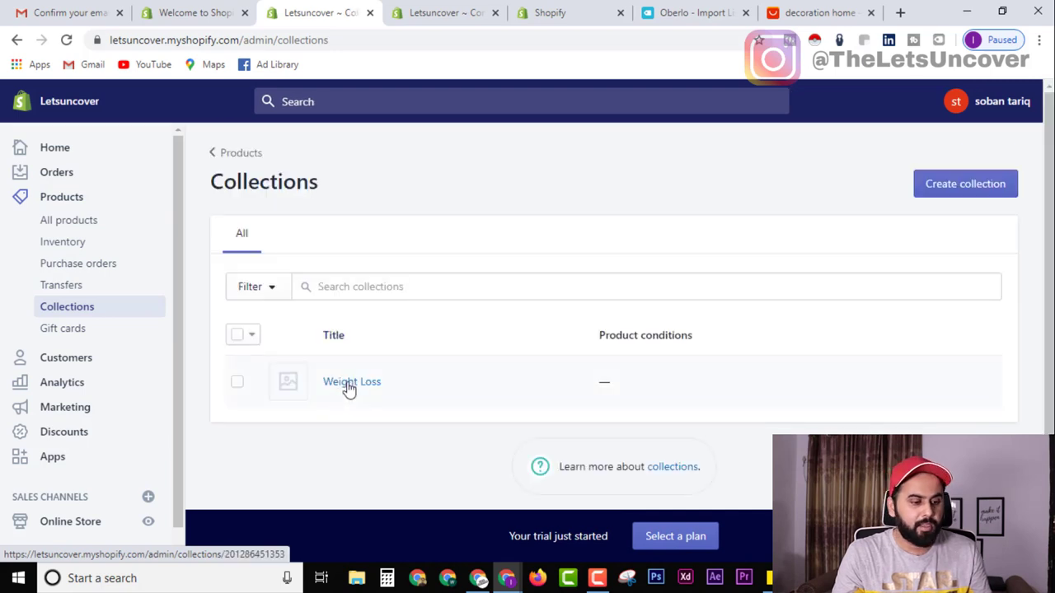
left_click(348, 383)
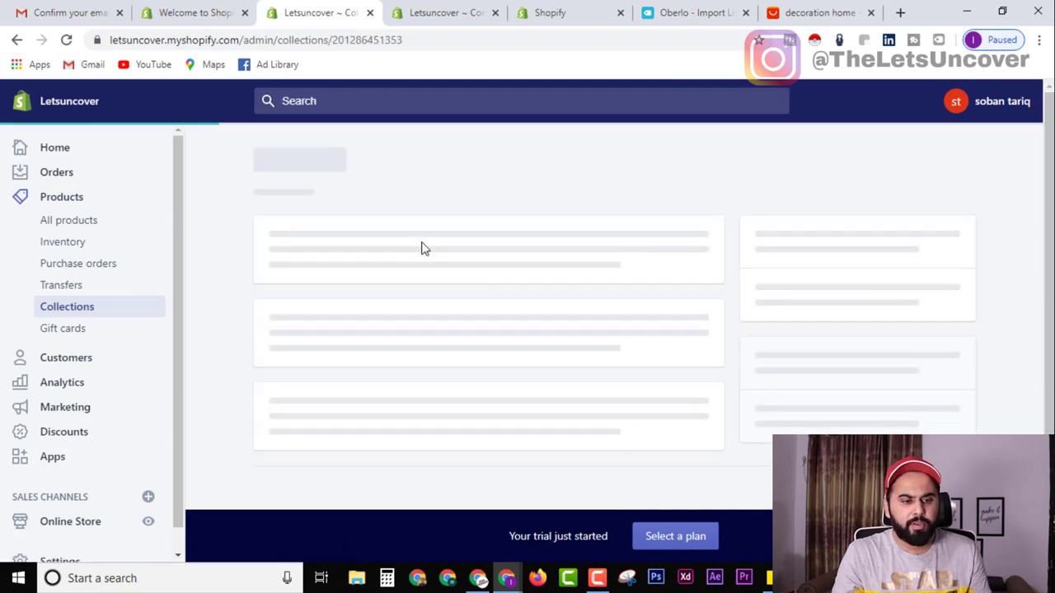
double_click(356, 298)
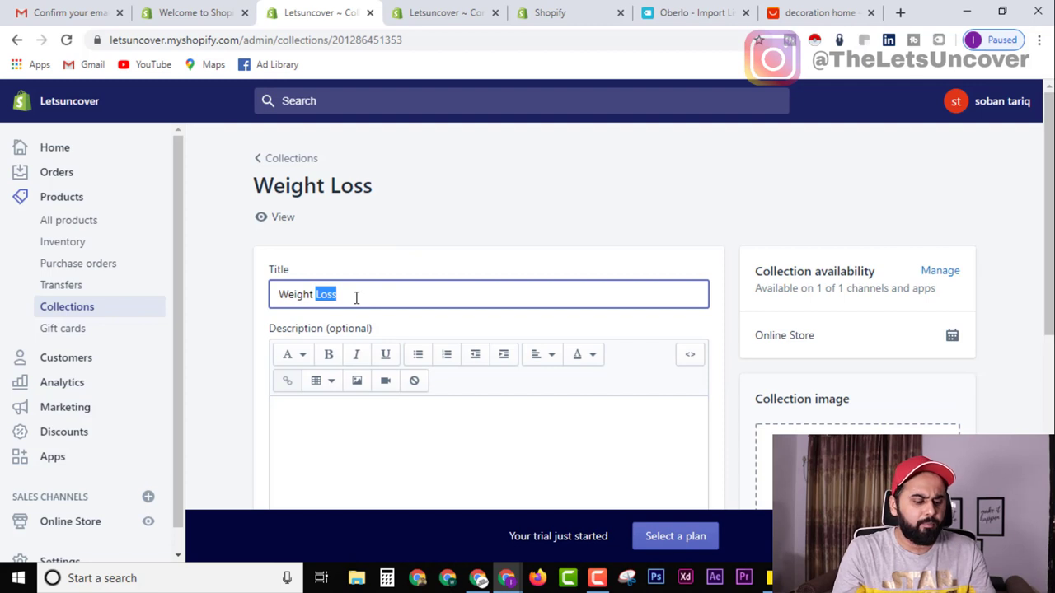
key("ctrl+a")
type("H")
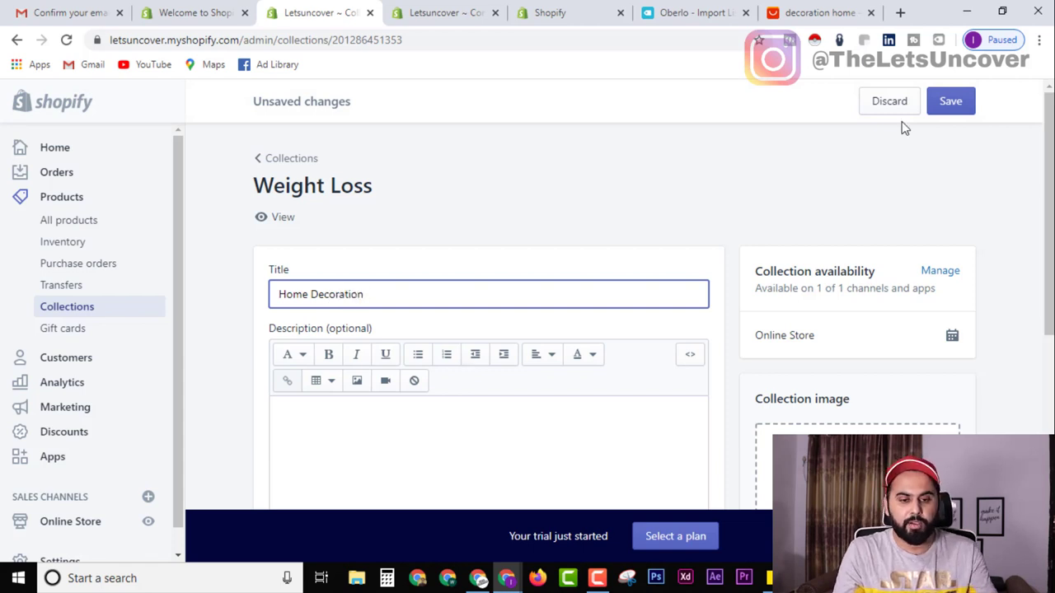
left_click(950, 100)
Rename the Main menu's Weight Loss item to 'Home Decoration' and apply the change.
left_click(404, 12)
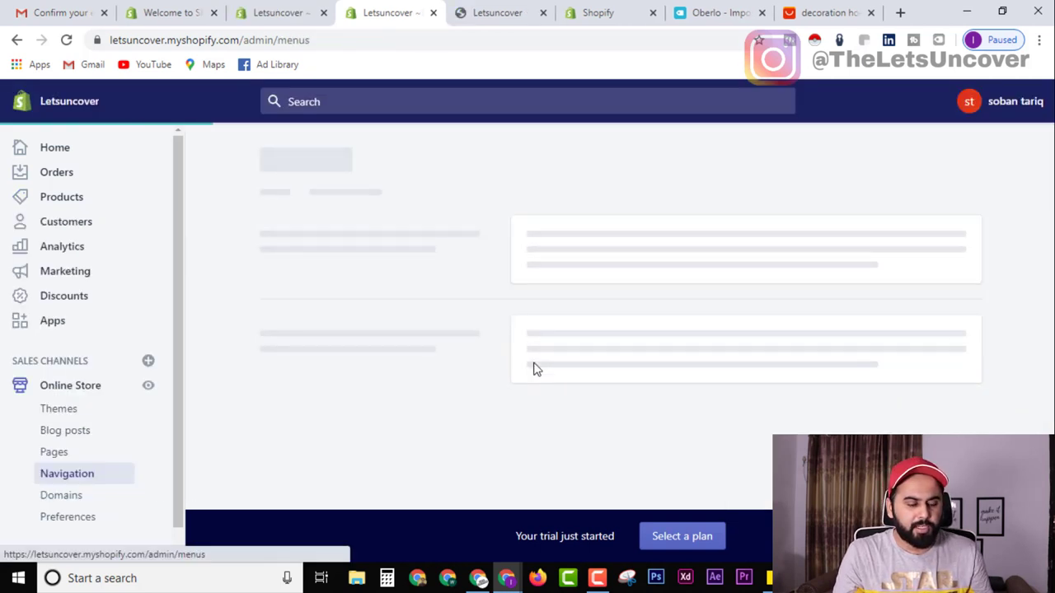
scroll(575, 349, "down", 1)
left_click(536, 350)
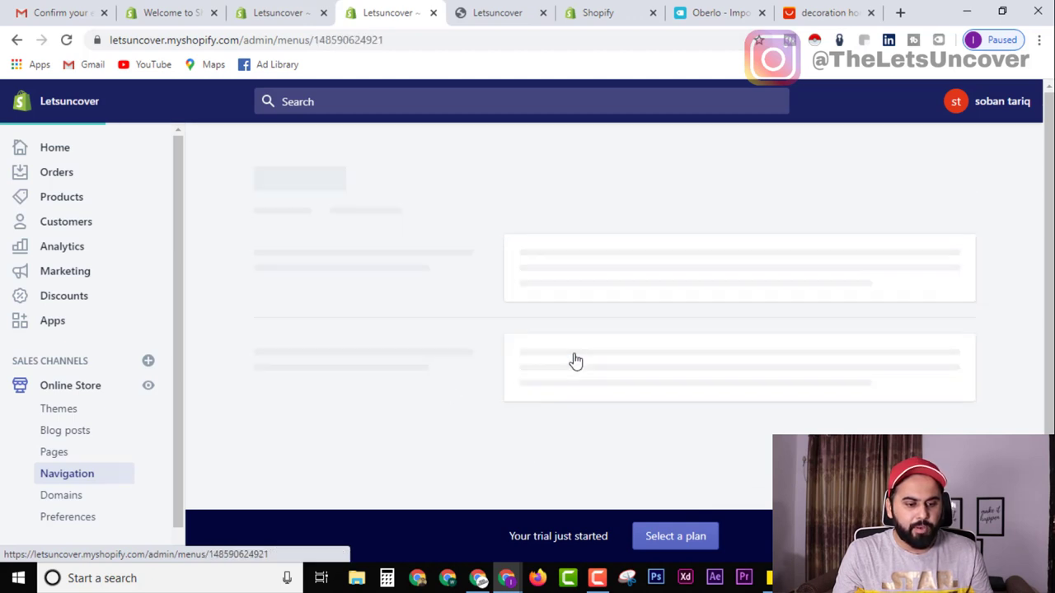
scroll(322, 404, "down", 1)
scroll(314, 418, "down", 1)
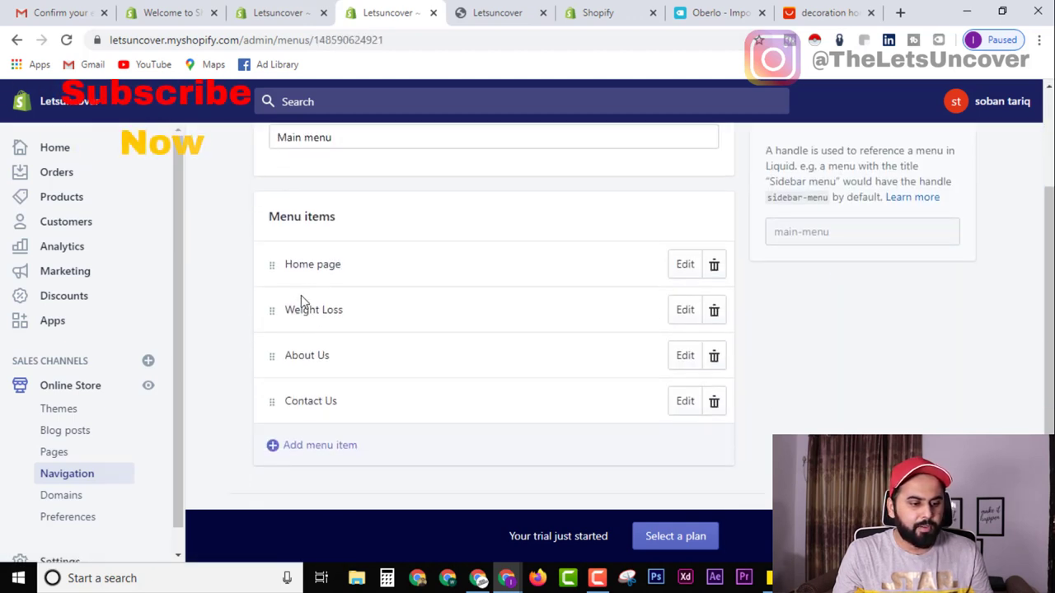
left_click(684, 309)
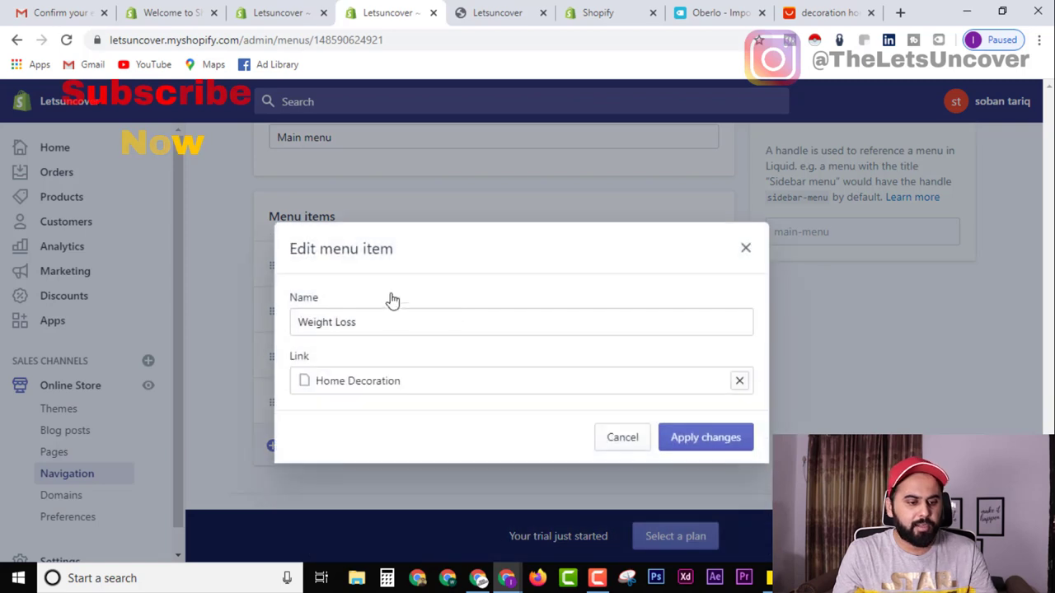
double_click(361, 317)
key("ctrl+a")
type("Ho")
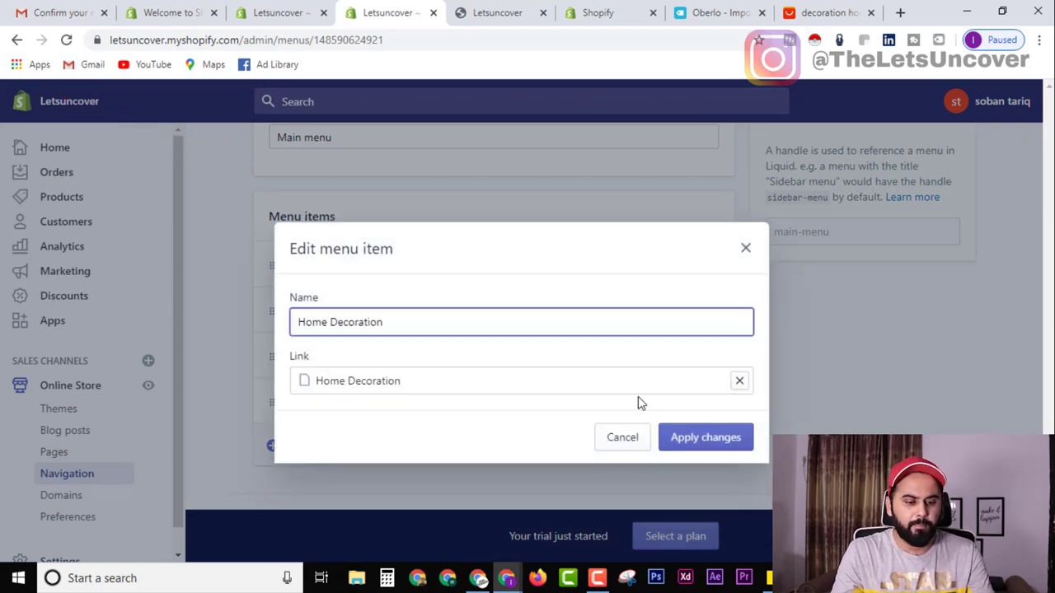
left_click(706, 437)
Save the Main menu and reload the storefront to confirm the new navigation item.
left_click(497, 12)
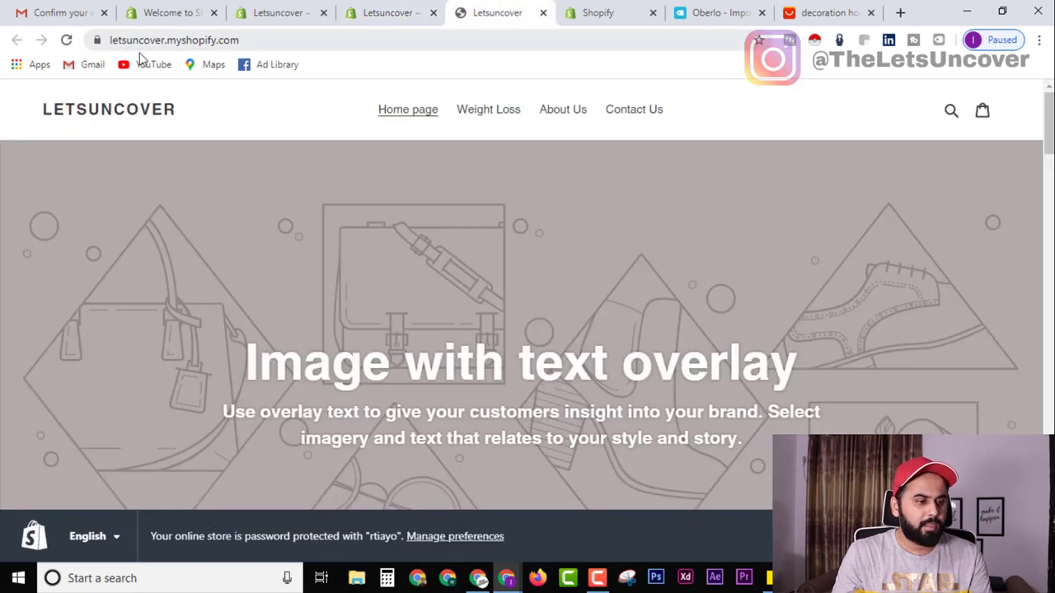
left_click(65, 40)
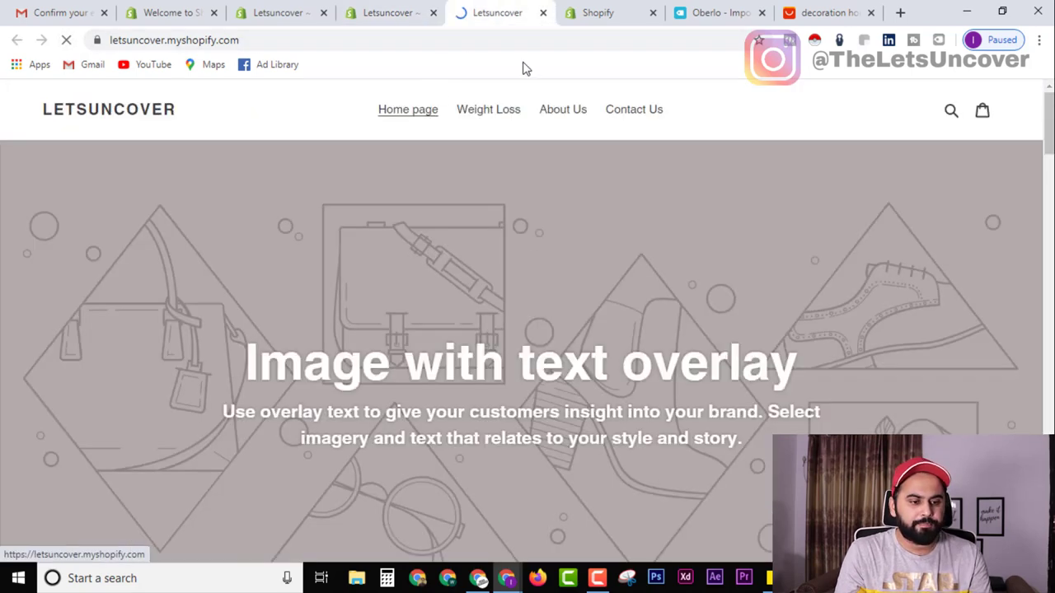
left_click(372, 8)
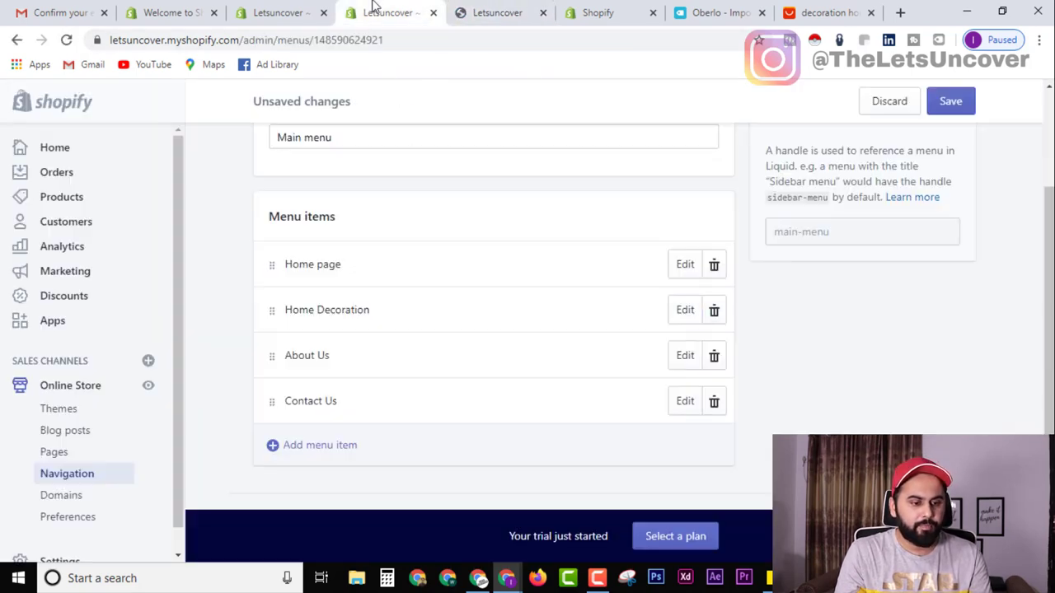
key("ctrl+s")
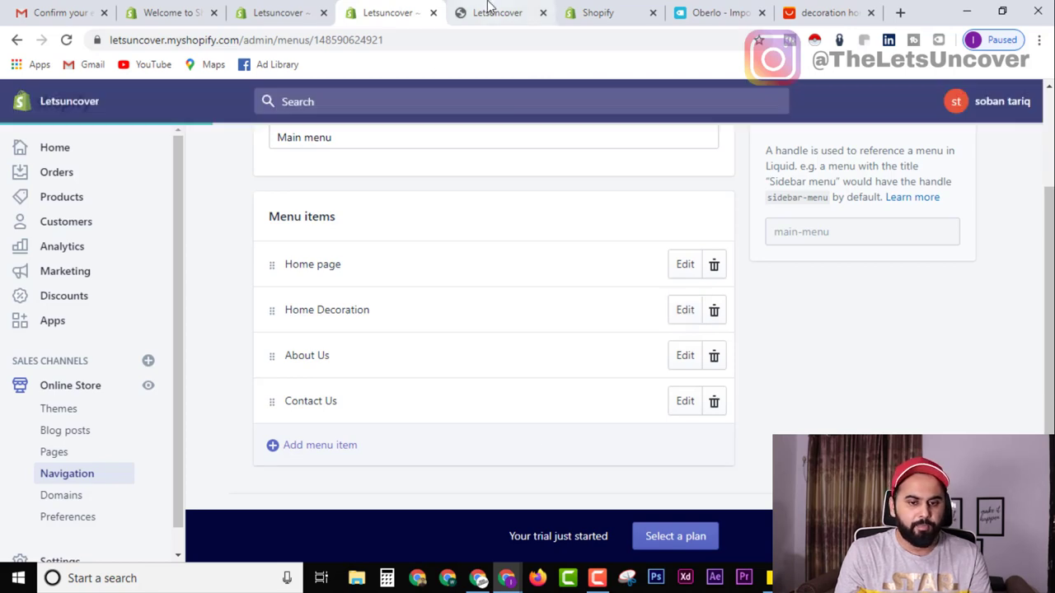
left_click(489, 7)
left_click(420, 11)
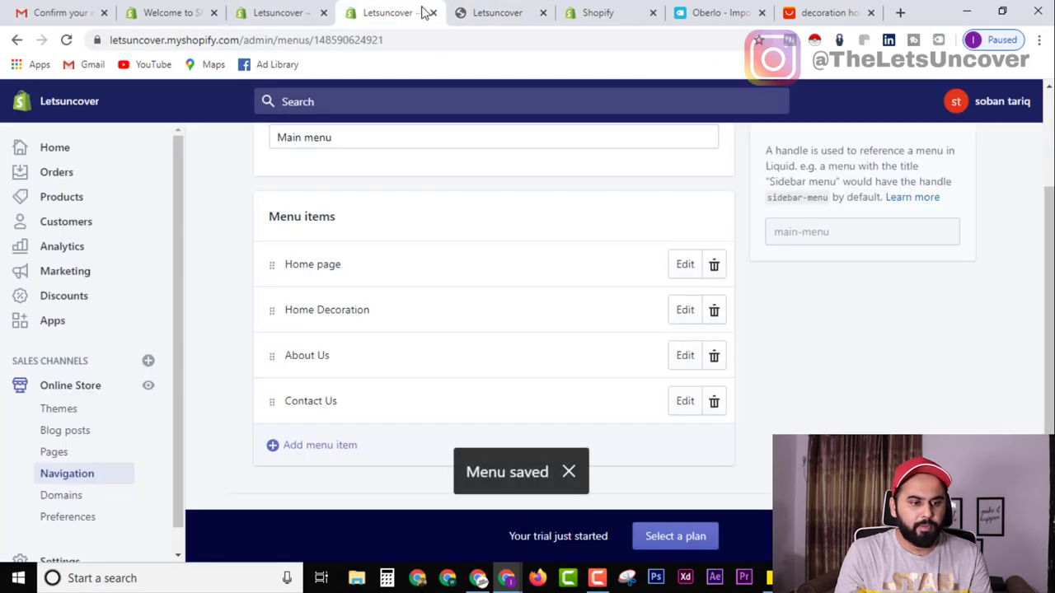
left_click(491, 13)
left_click(67, 39)
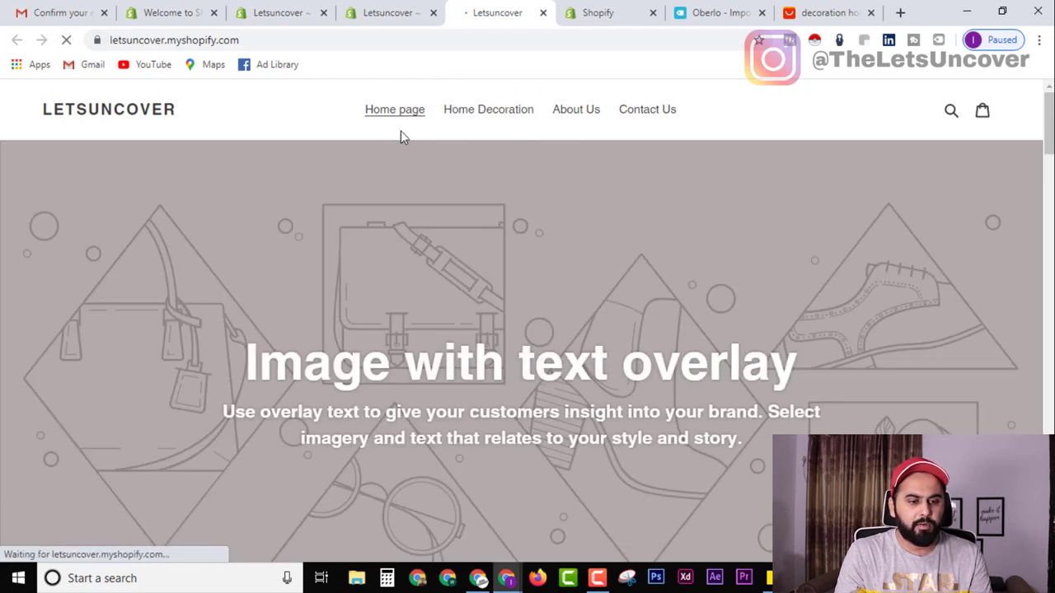
left_click(394, 10)
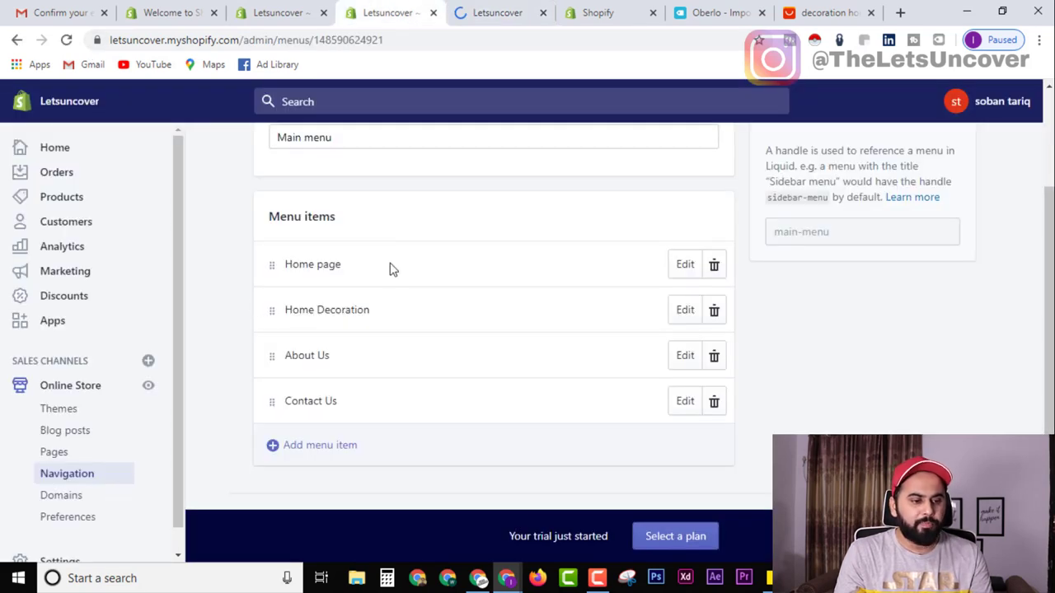
left_click(482, 11)
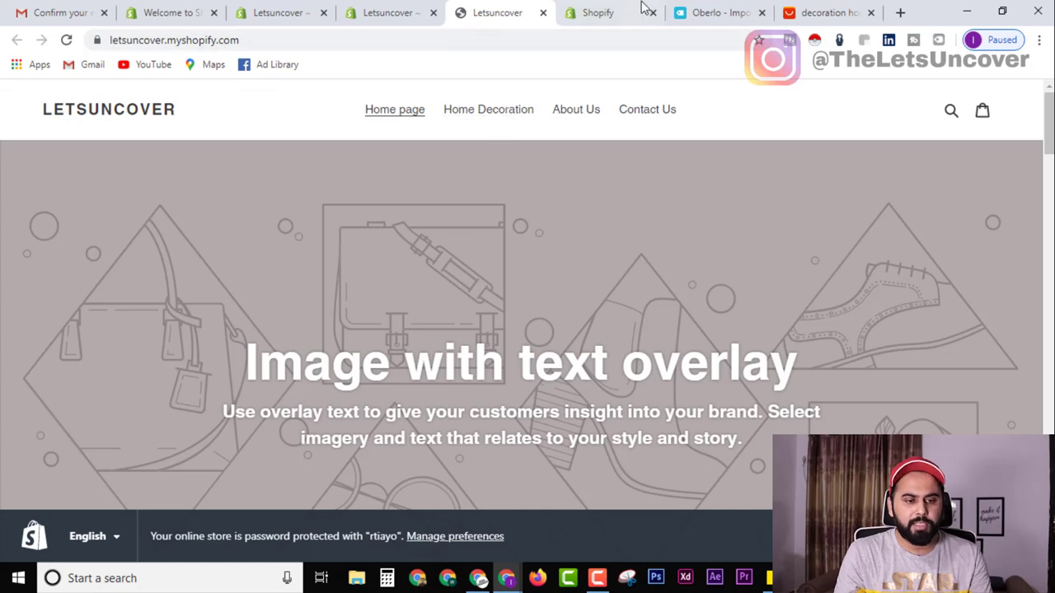
left_click(640, 8)
Assign the fake book in Oberlo's Import List to Home Decoration, reloading so the collection appears.
left_click(695, 9)
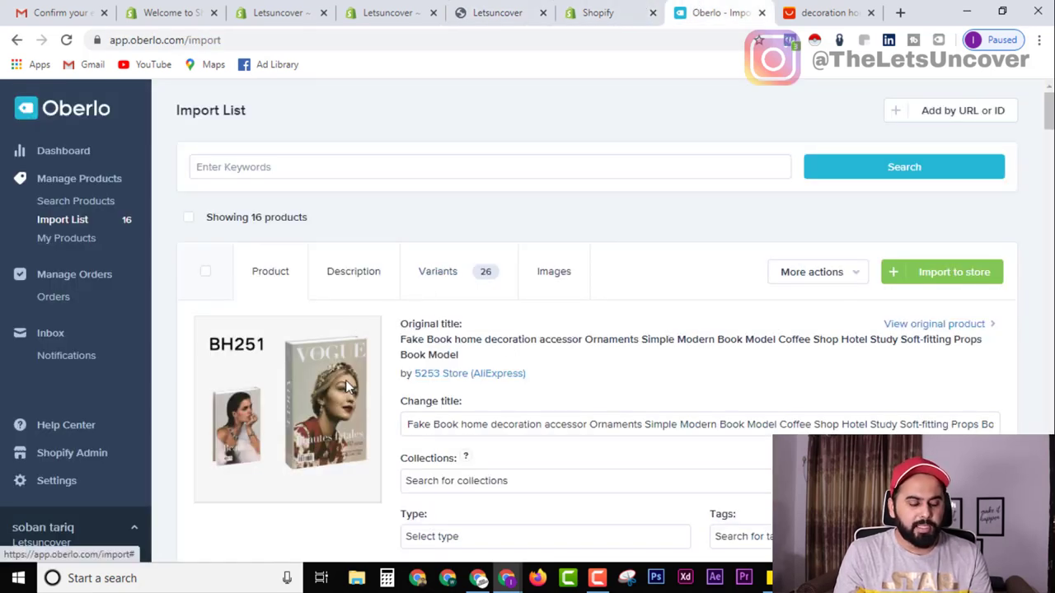
scroll(647, 424, "down", 3)
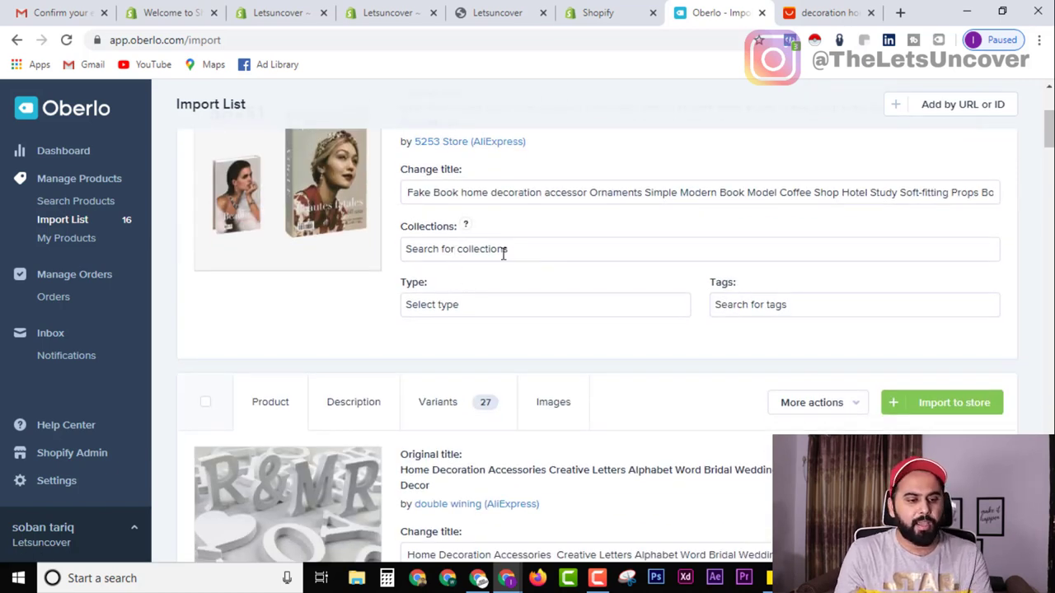
left_click(483, 249)
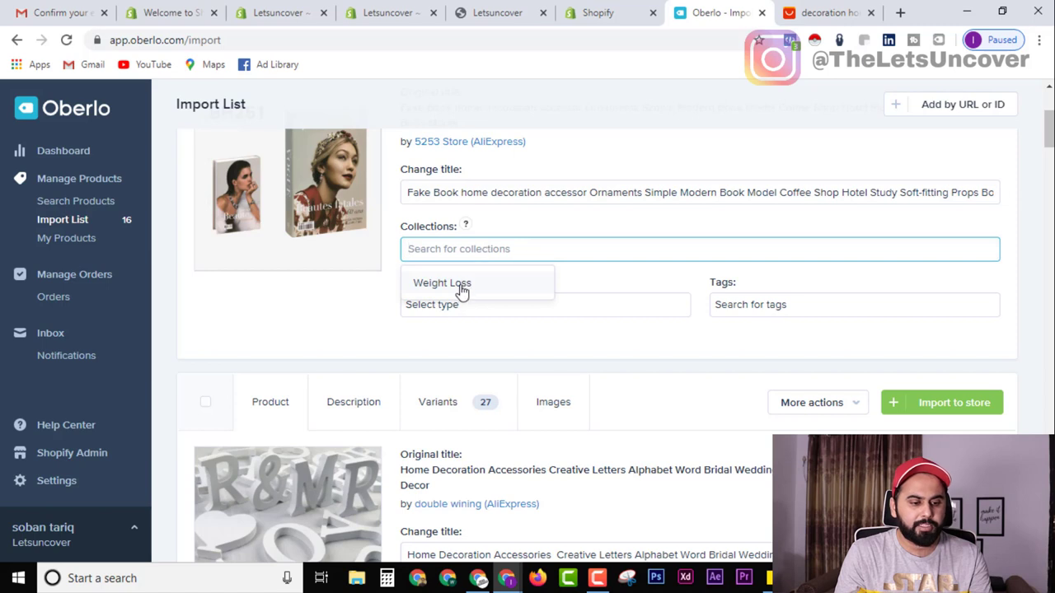
left_click(460, 284)
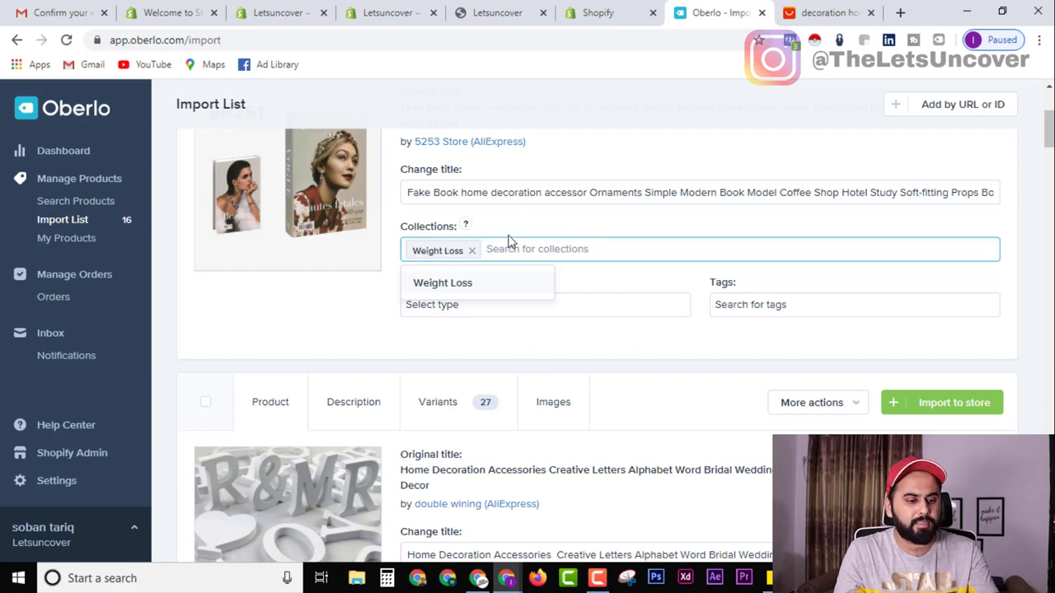
left_click(66, 39)
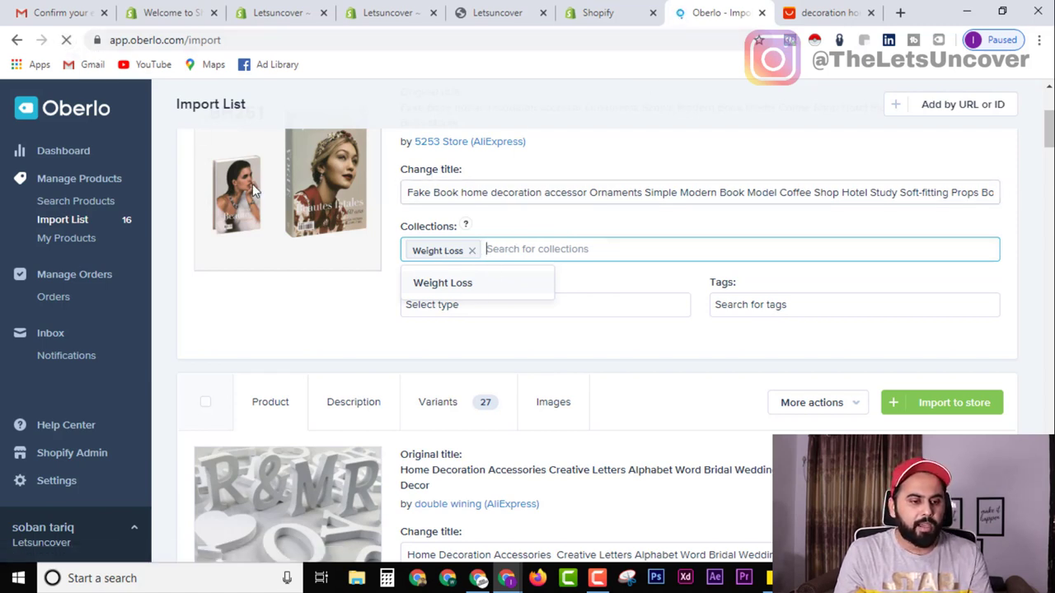
scroll(495, 368, "down", 2)
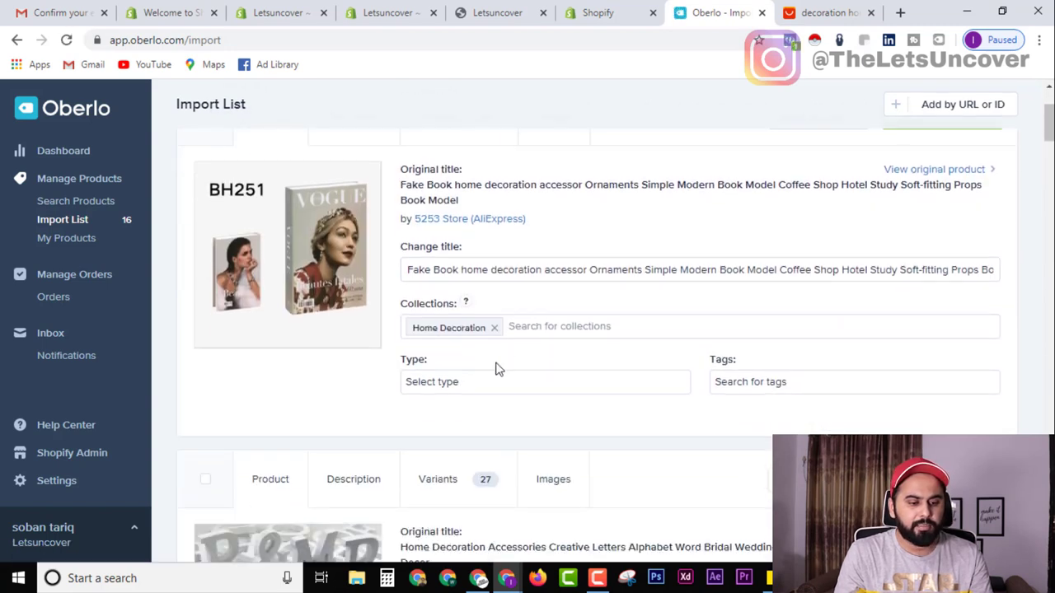
scroll(468, 330, "up", 1)
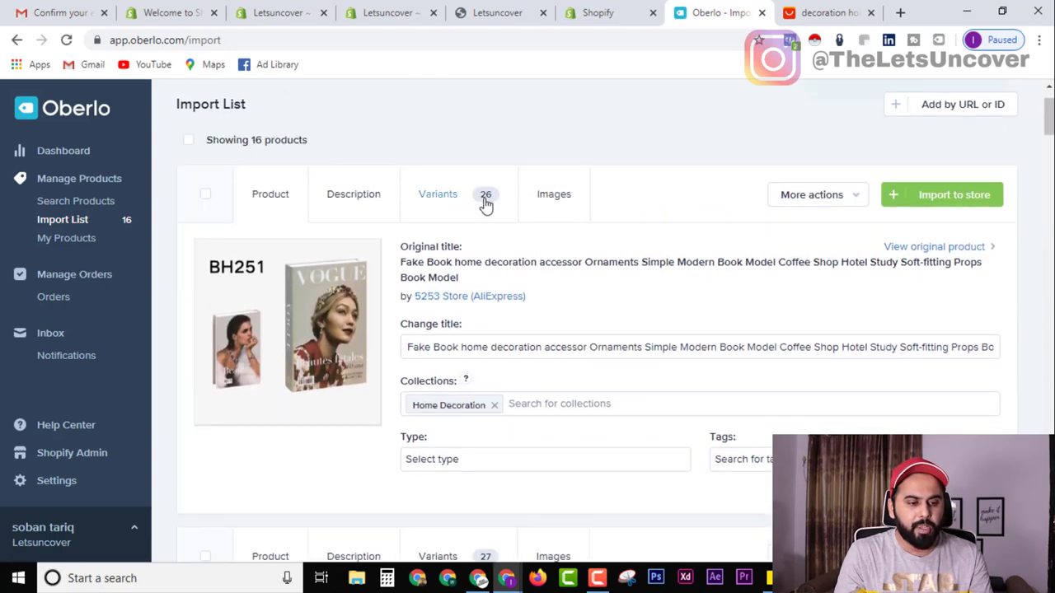
Show the fake book's variant price table.
left_click(460, 204)
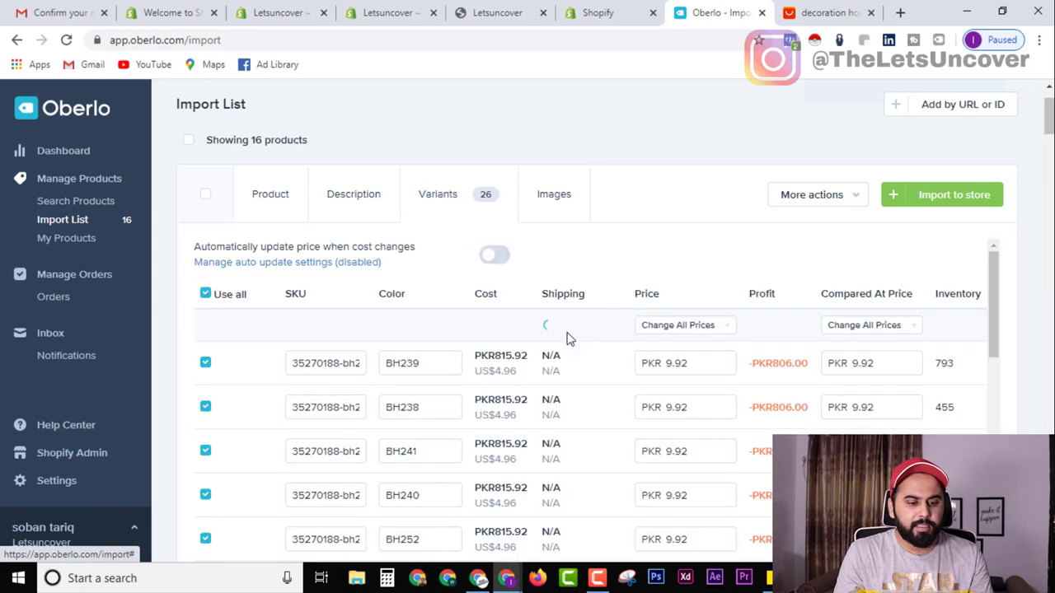
scroll(737, 367, "down", 2)
scroll(737, 374, "up", 1)
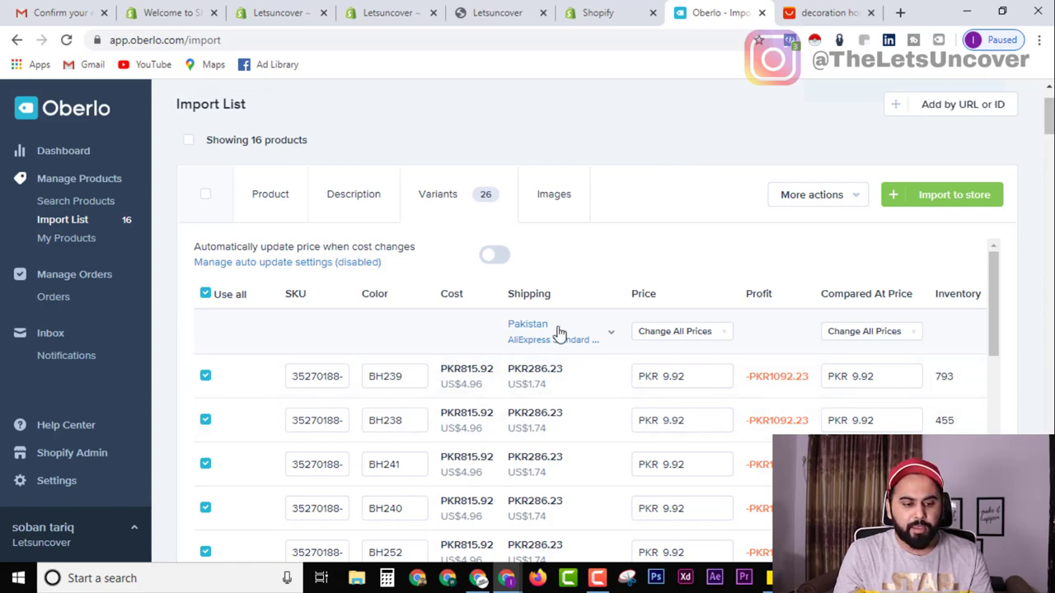
Set variant shipping to United States via ePacket at US$0.73 per item.
left_click(620, 346)
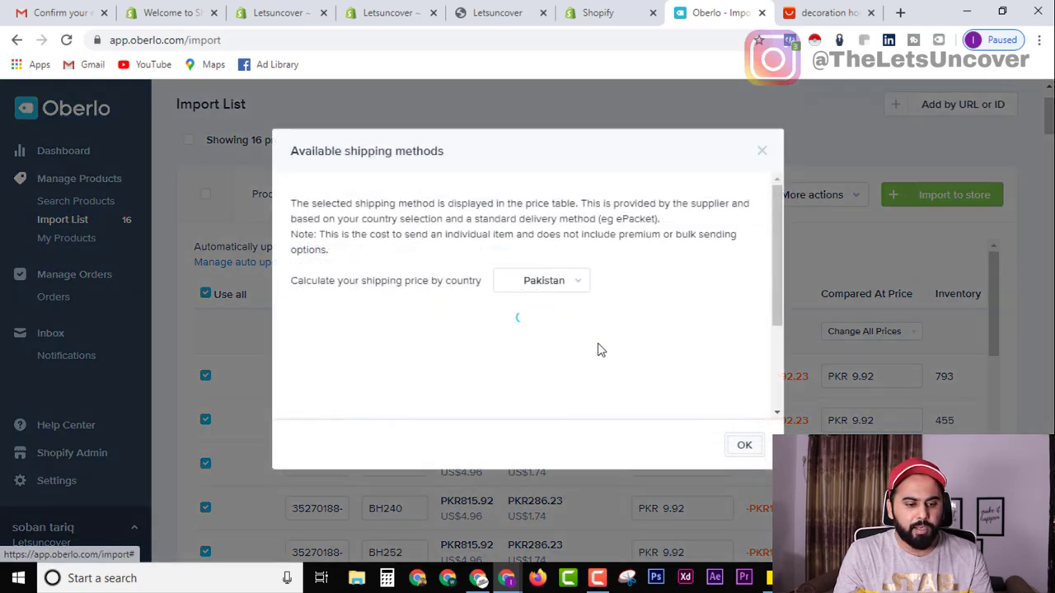
scroll(464, 393, "down", 2)
scroll(552, 287, "up", 2)
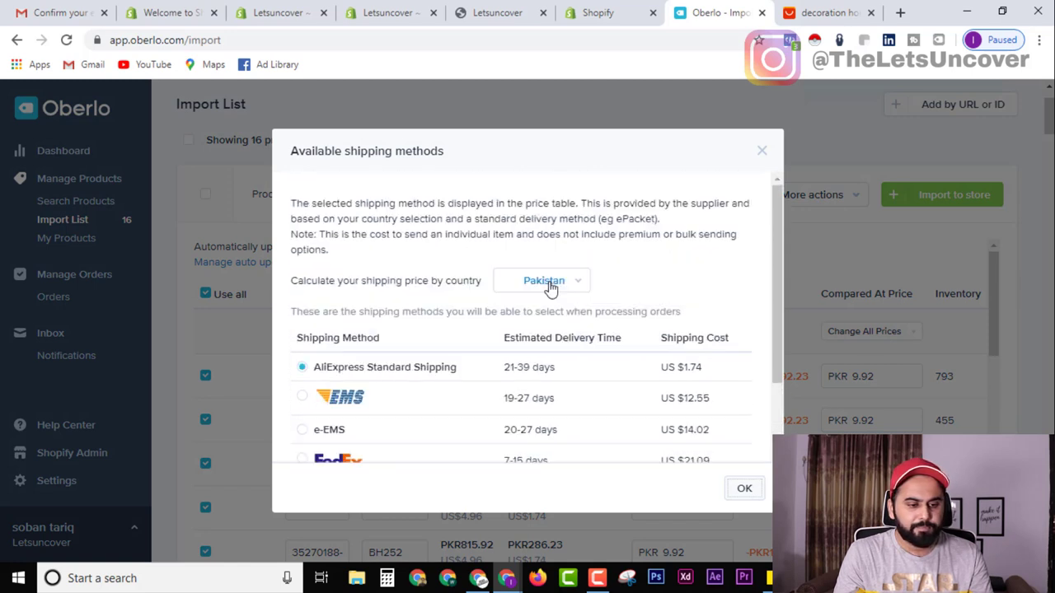
left_click(550, 283)
type("unit")
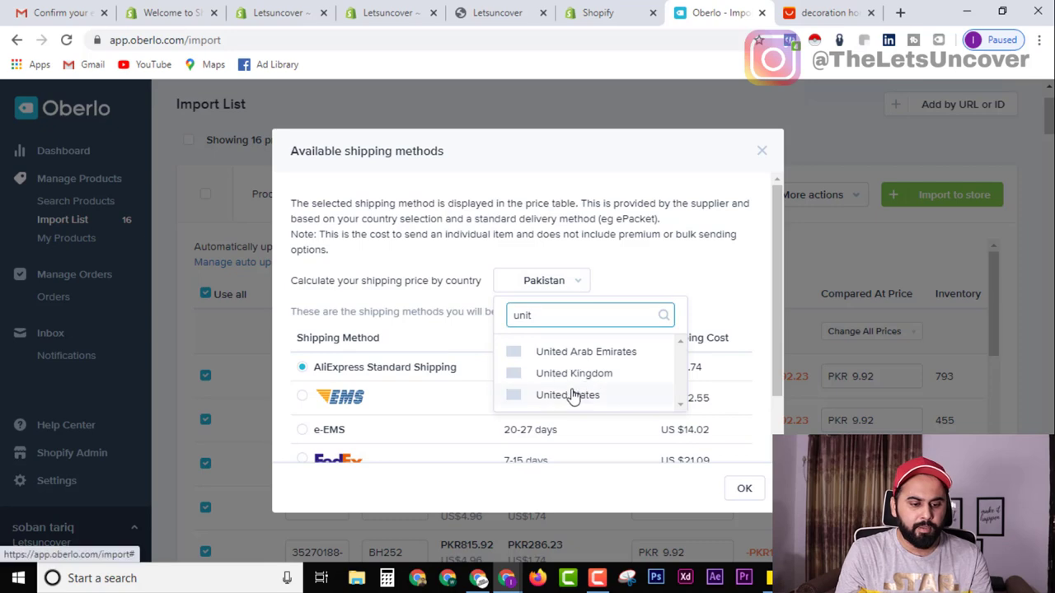
left_click(570, 395)
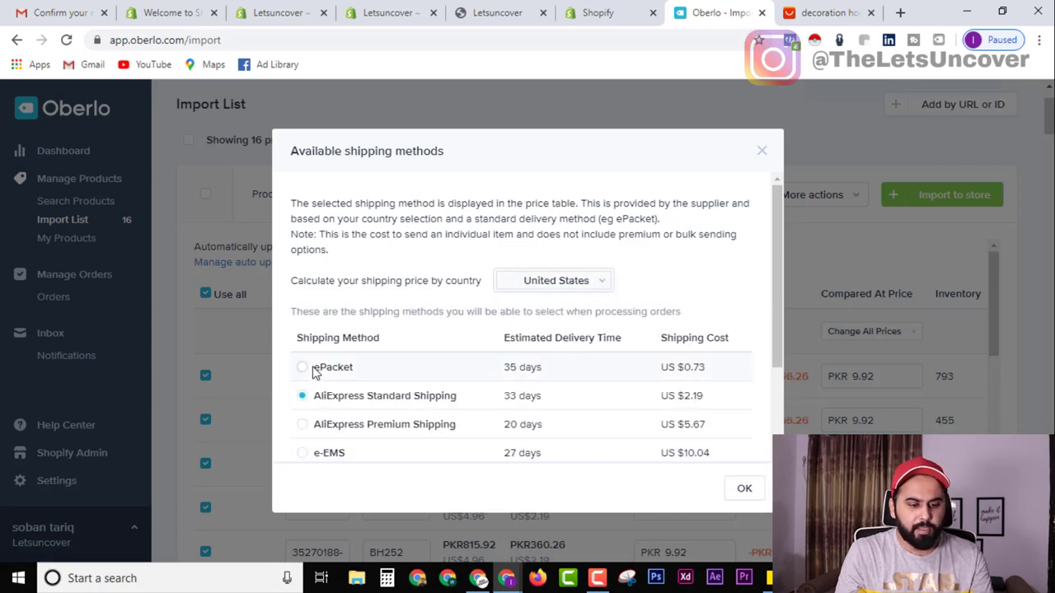
left_click(304, 368)
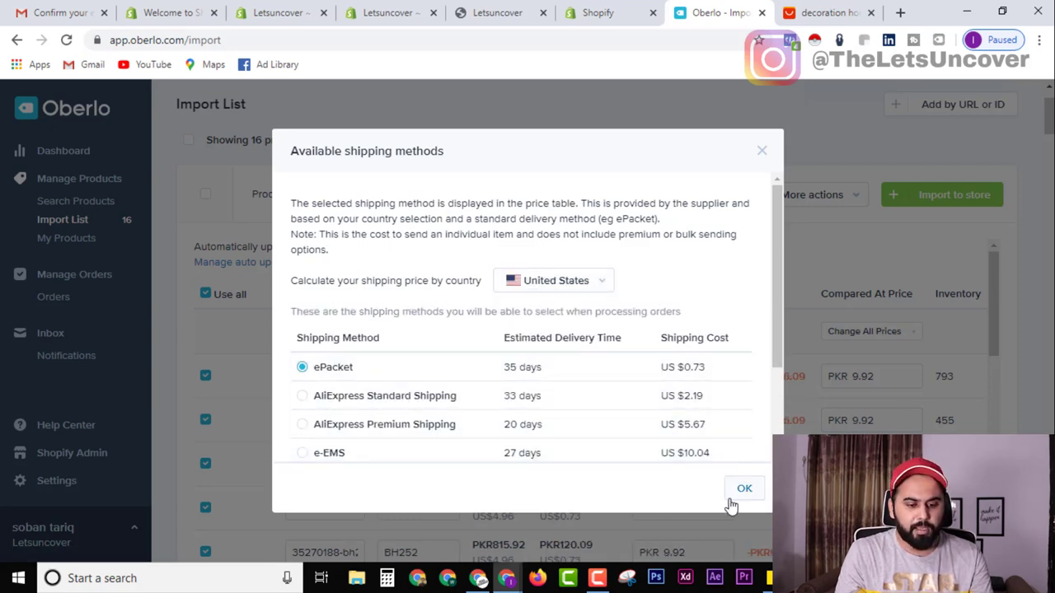
left_click(742, 490)
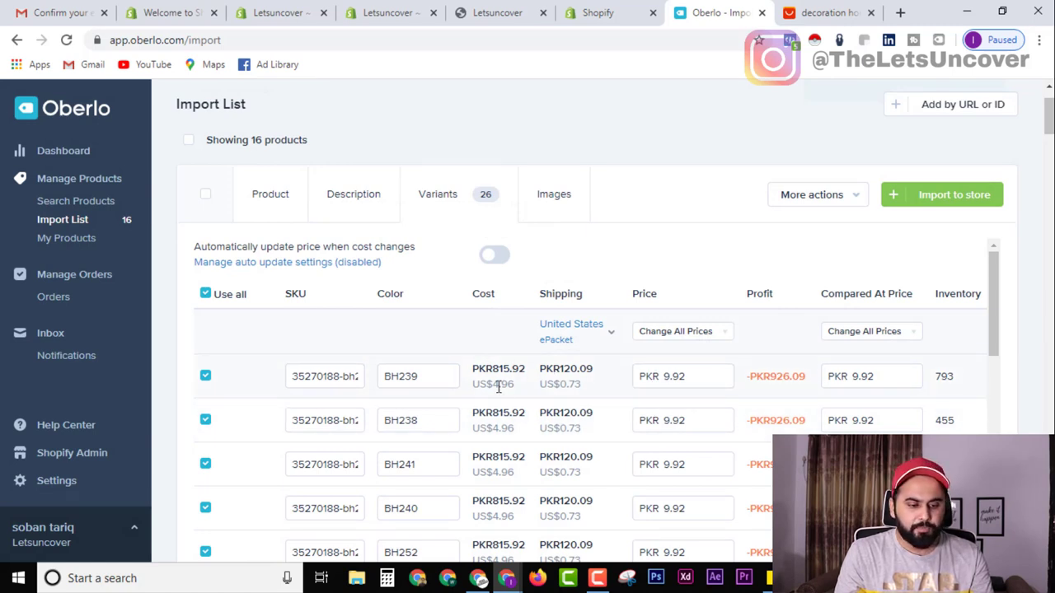
Add cost 4.96 and shipping 0.73 in Calculator for 5.69, then open Change All Prices.
double_click(581, 385)
left_click(387, 578)
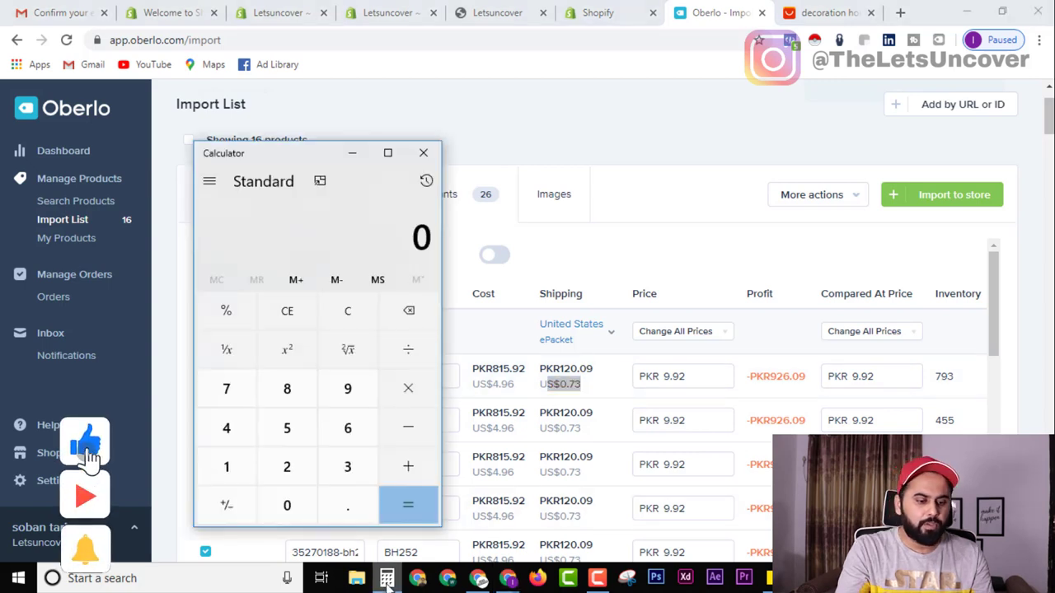
type("4.96 +")
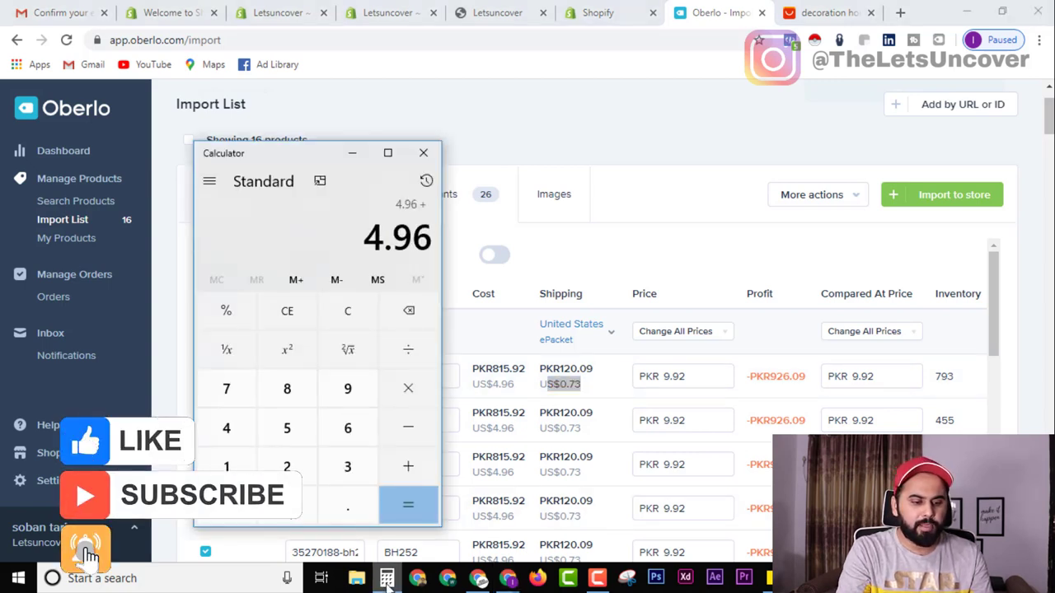
type(" 0.73")
key("Return")
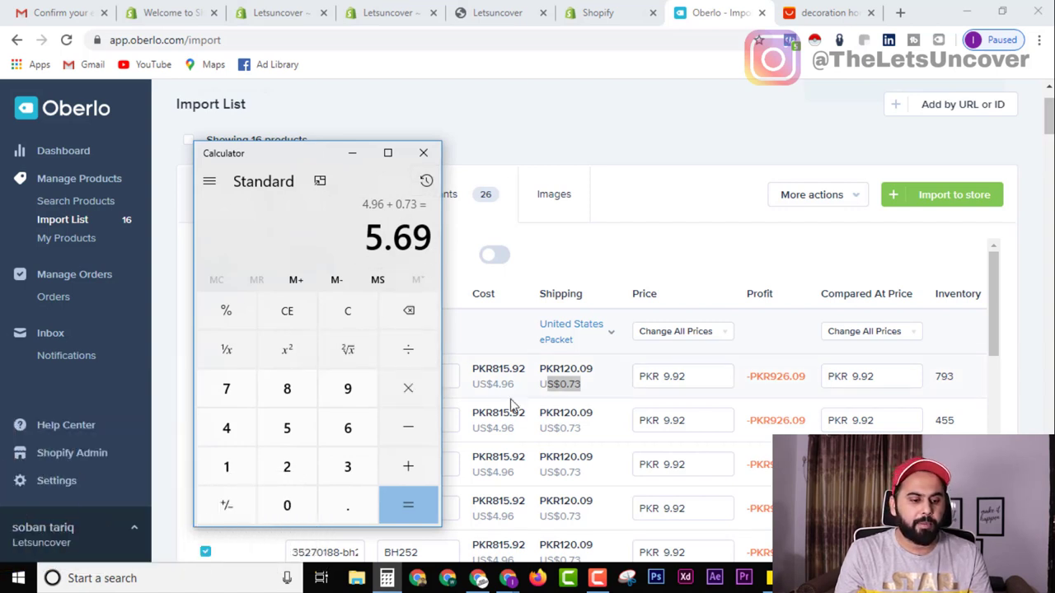
left_click(424, 155)
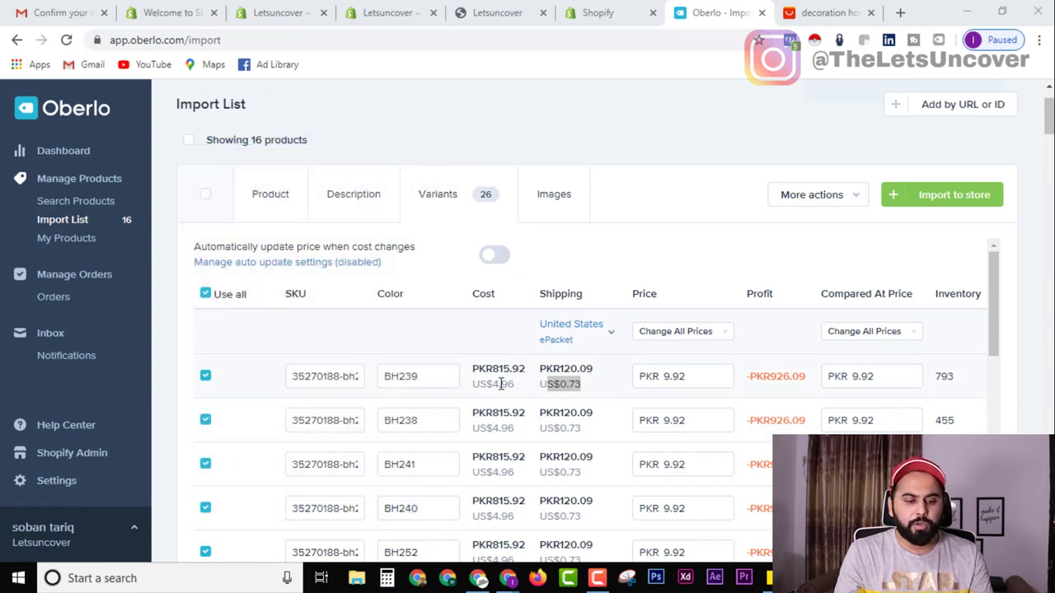
left_click(705, 339)
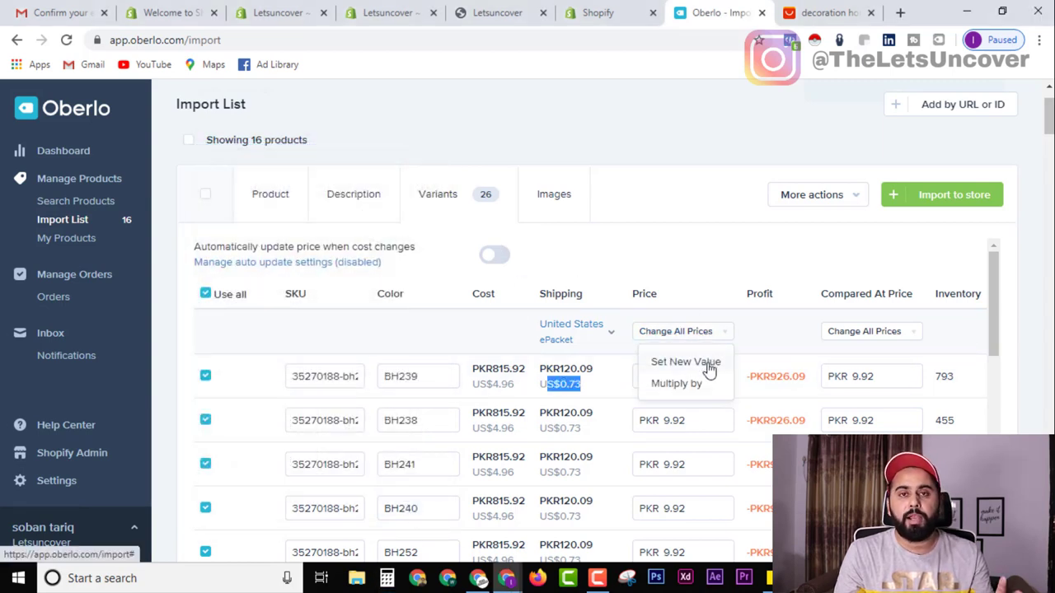
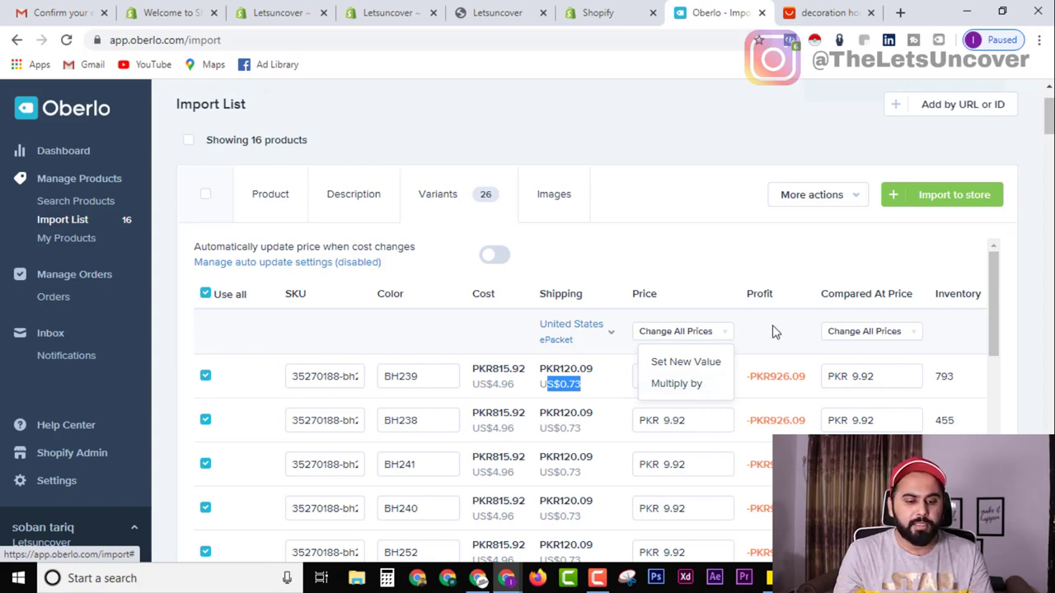
Multiply all variant prices of the first product by 3, giving PKR 2447.76 each.
left_click(699, 334)
scroll(697, 345, "down", 15)
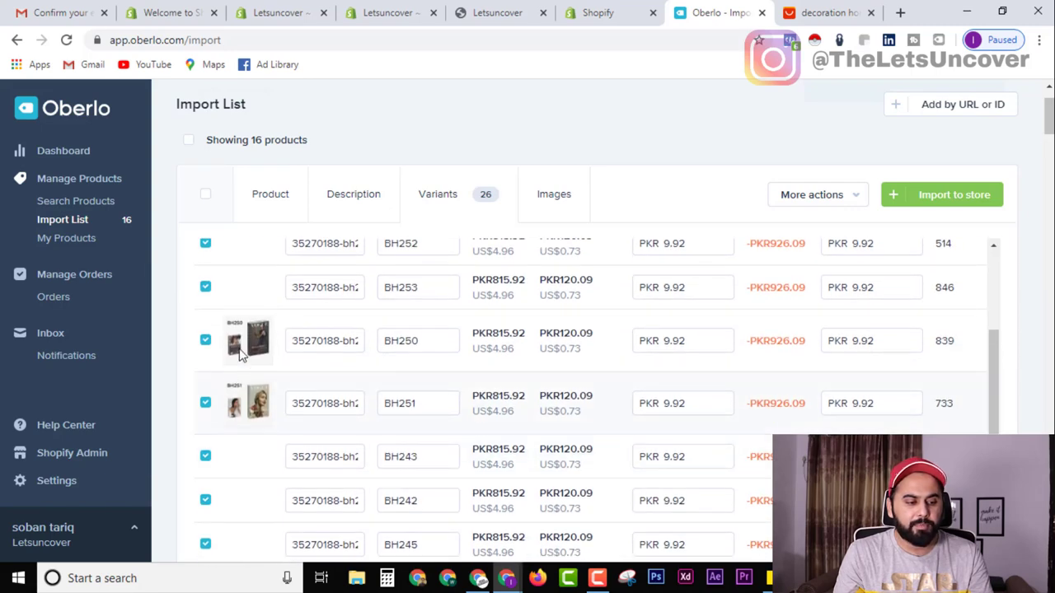
scroll(306, 397, "down", 3)
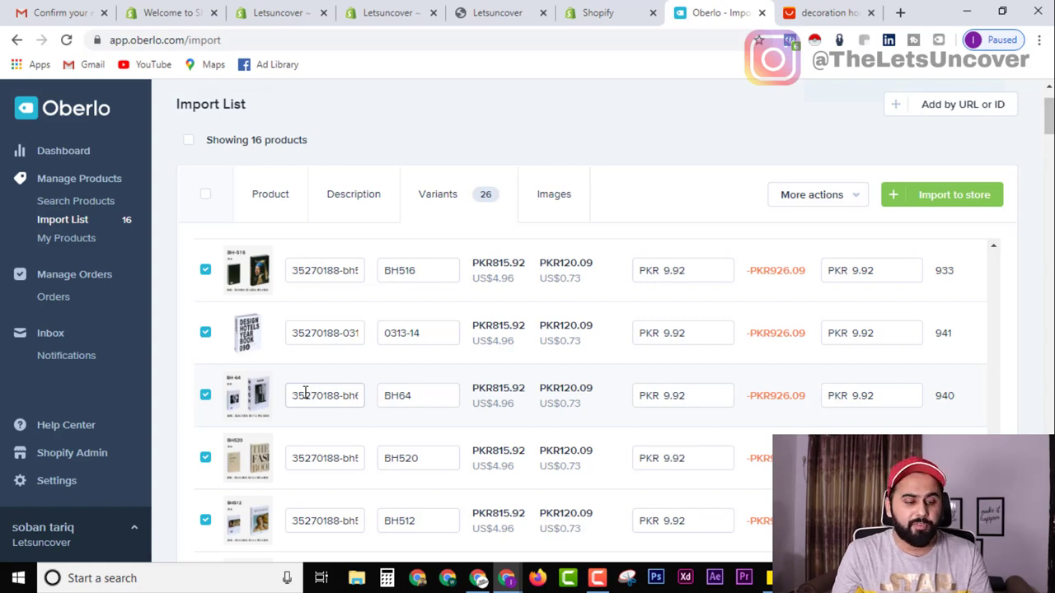
scroll(305, 394, "up", 15)
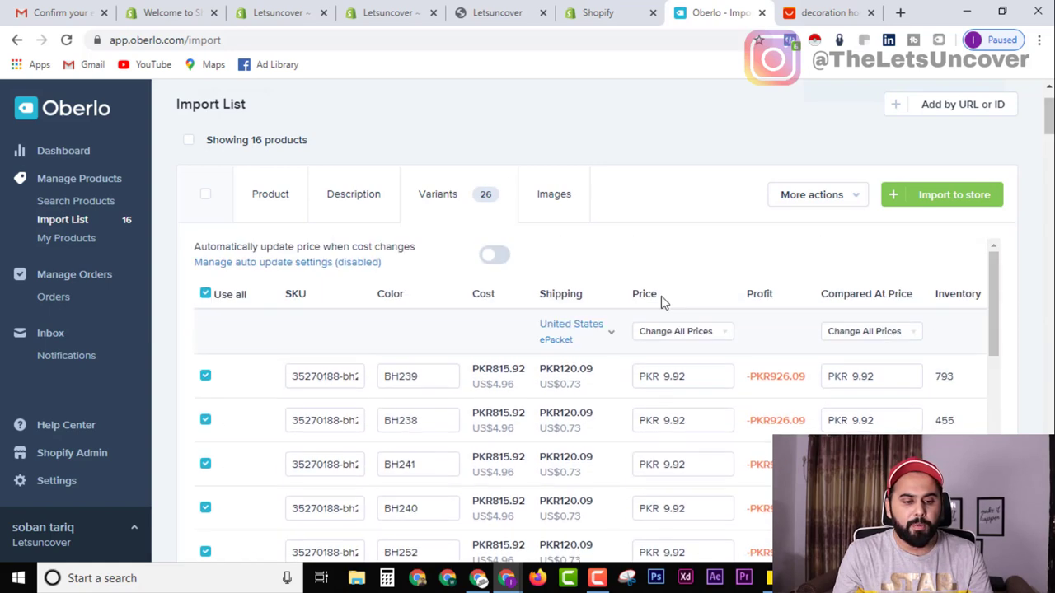
left_click(696, 333)
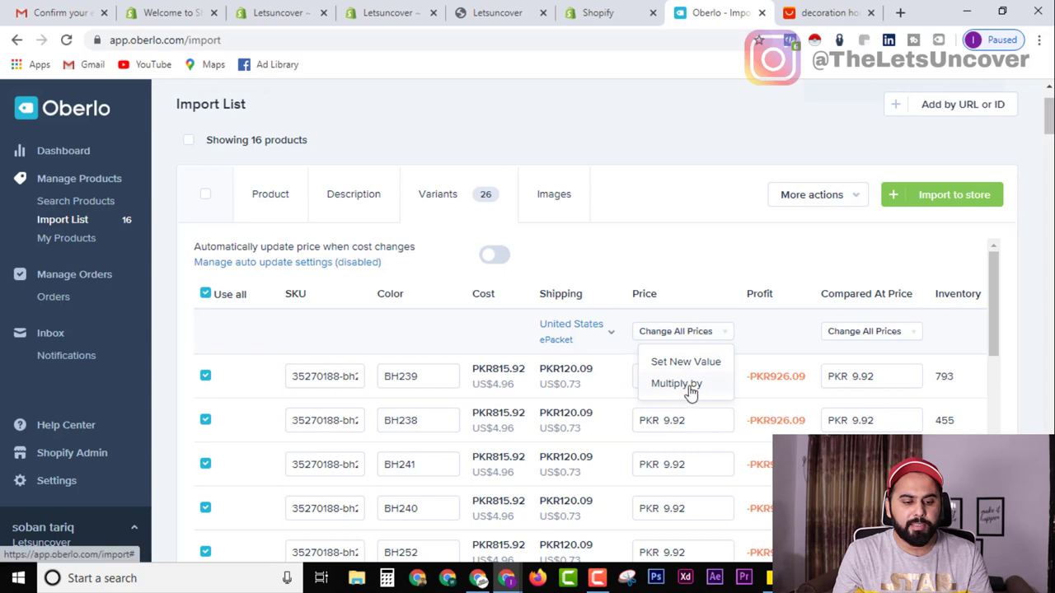
left_click(677, 384)
type("3")
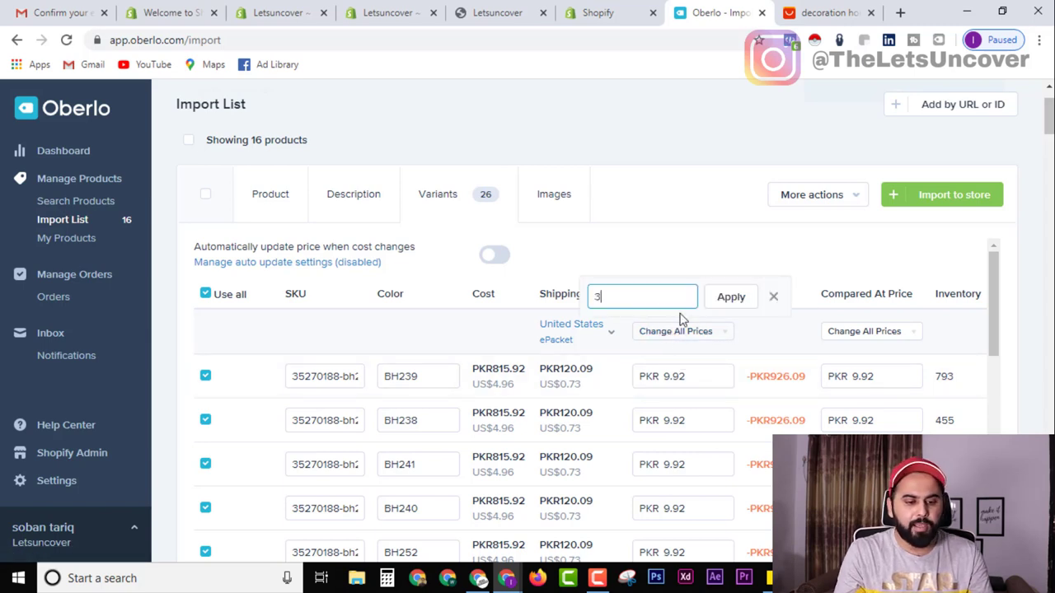
left_click(719, 304)
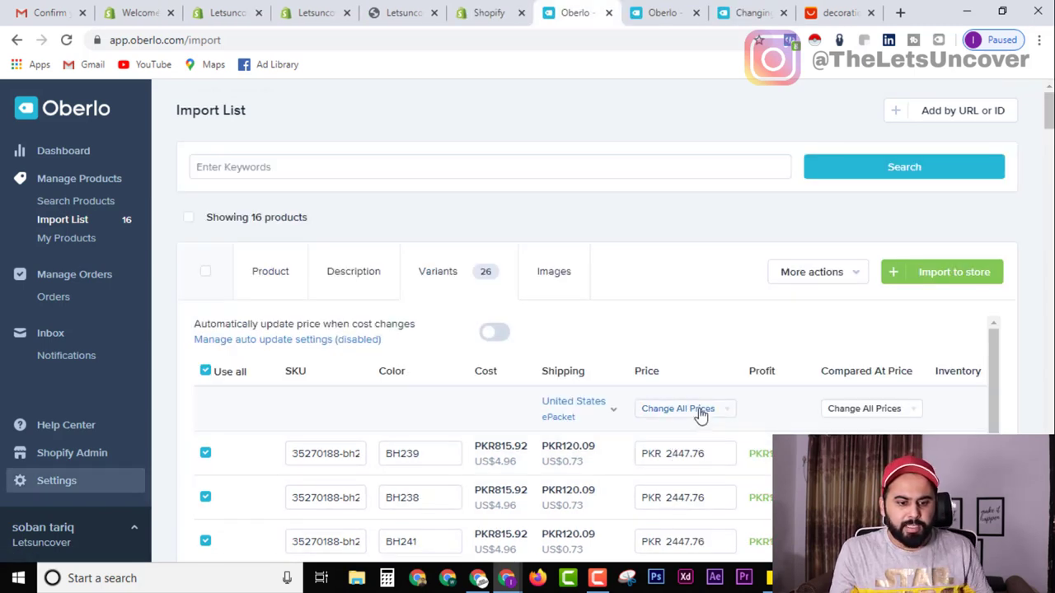
left_click(691, 408)
left_click(689, 370)
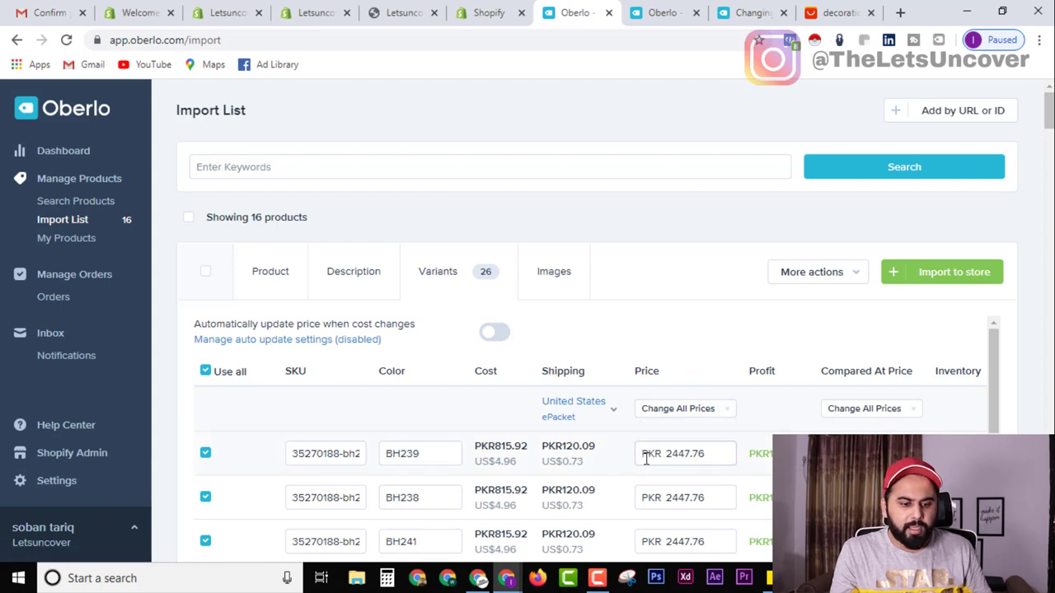
left_click(694, 456)
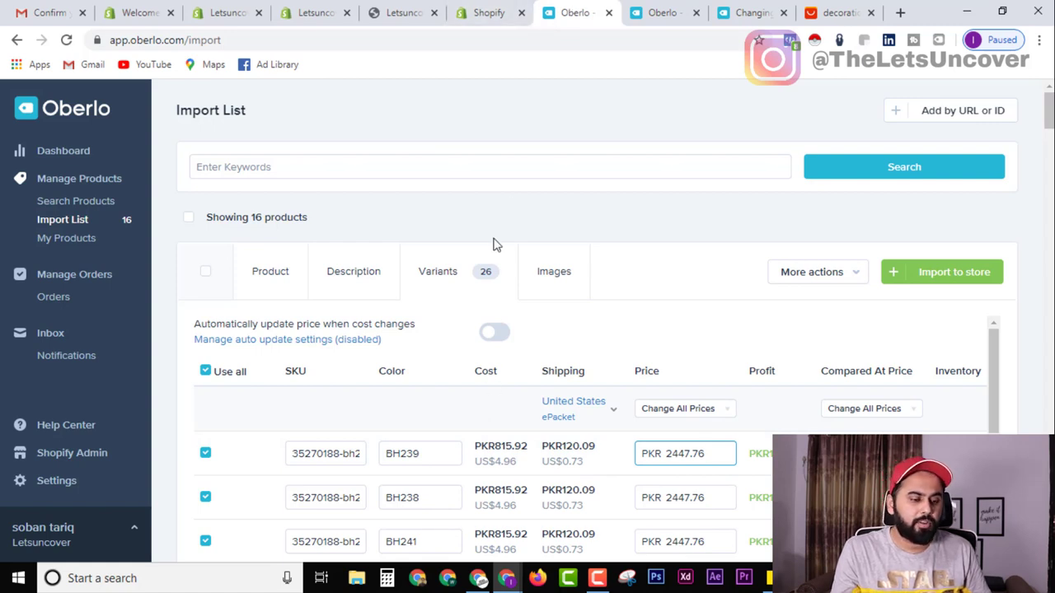
Go to the Shopify admin's Settings > General page.
left_click(315, 12)
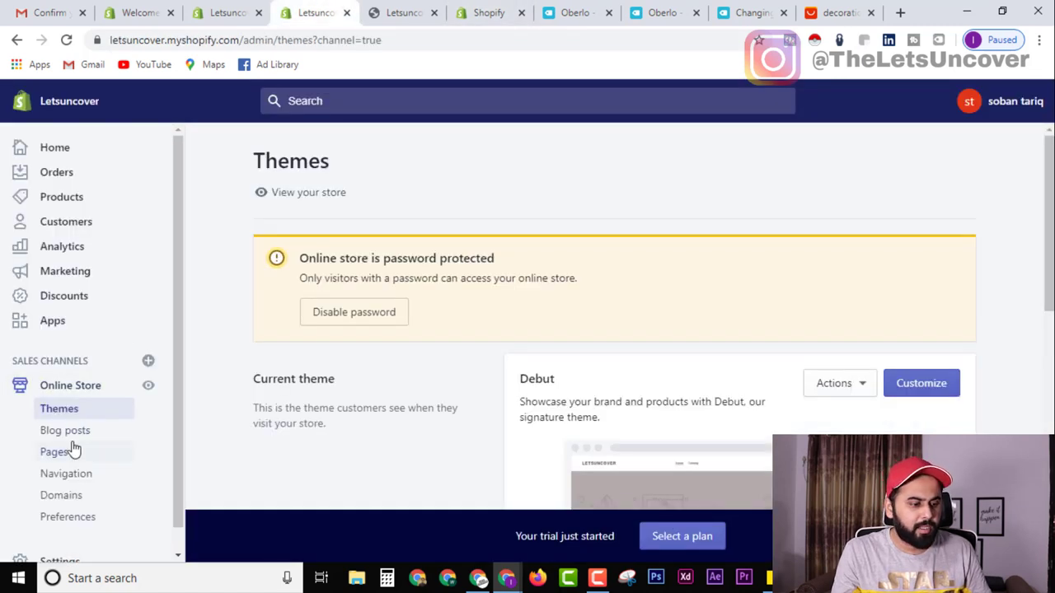
key("alt+Left")
left_click(64, 389)
scroll(45, 543, "down", 1)
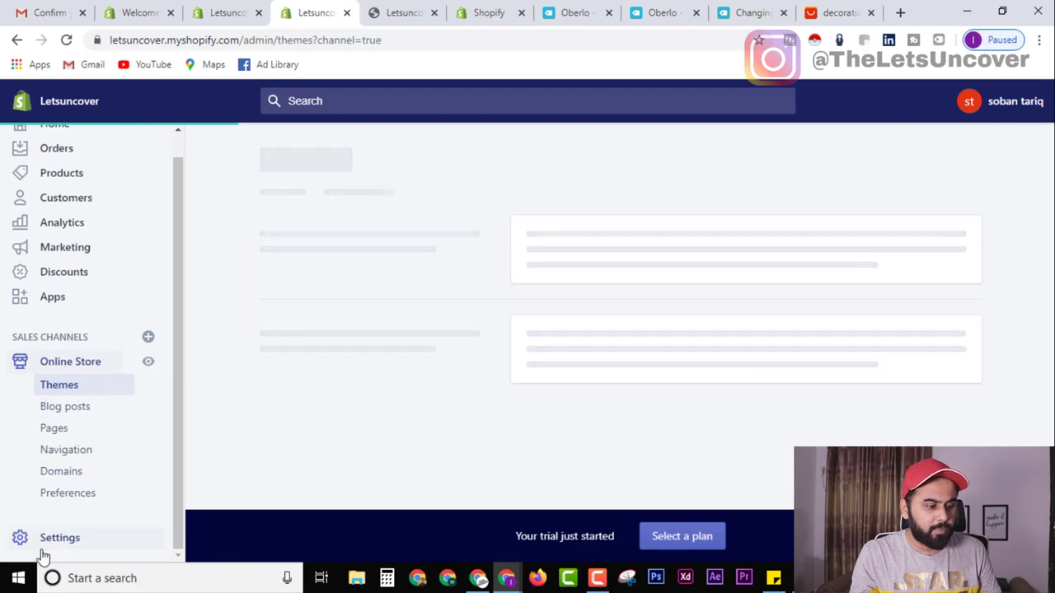
left_click(51, 541)
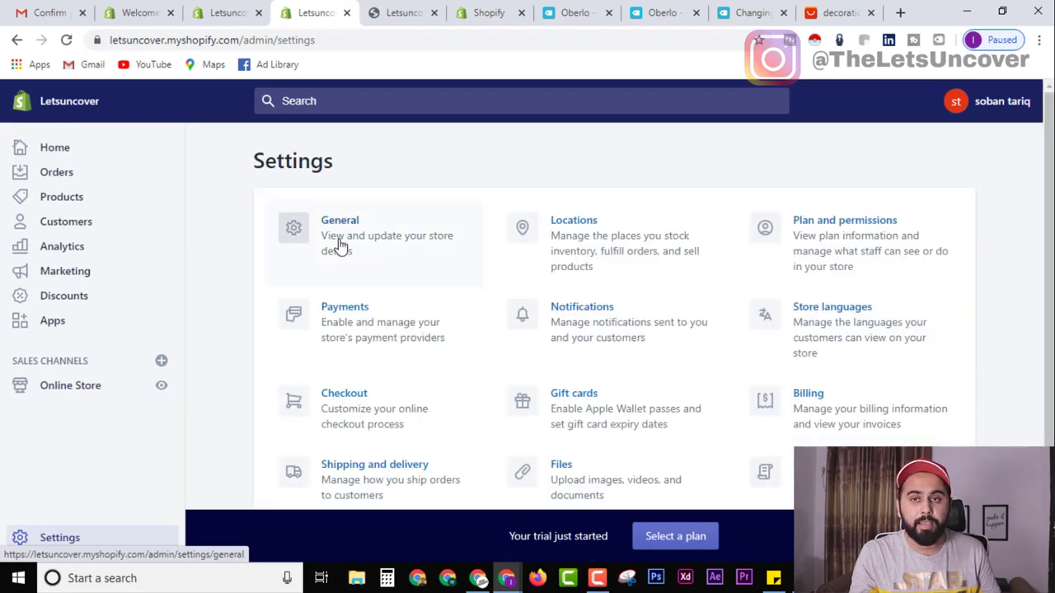
left_click(339, 245)
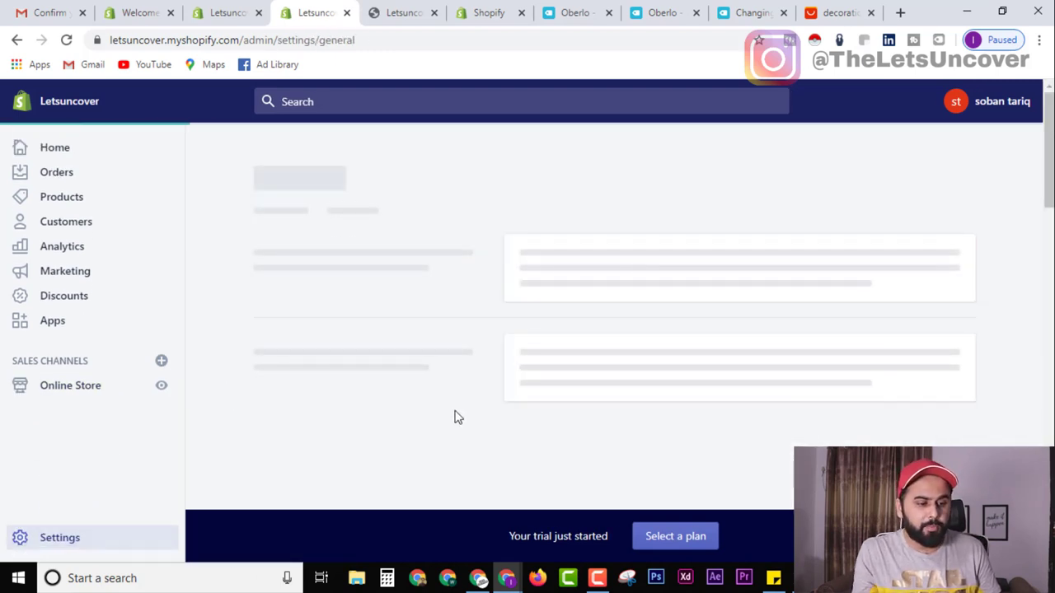
Change the store currency to US Dollar (USD) and save.
scroll(426, 313, "down", 10)
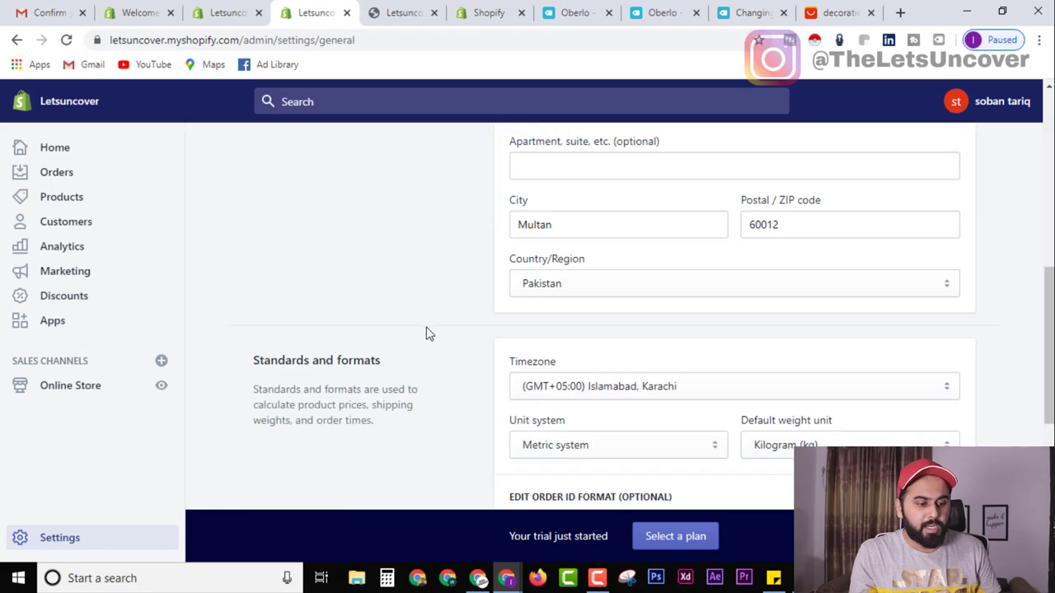
left_click(620, 345)
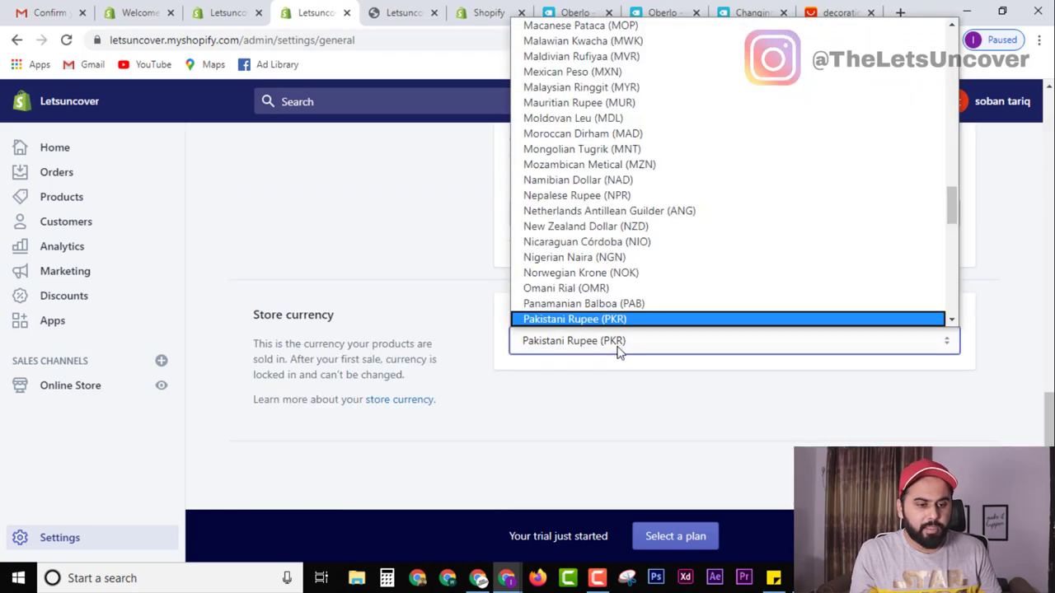
key("Home")
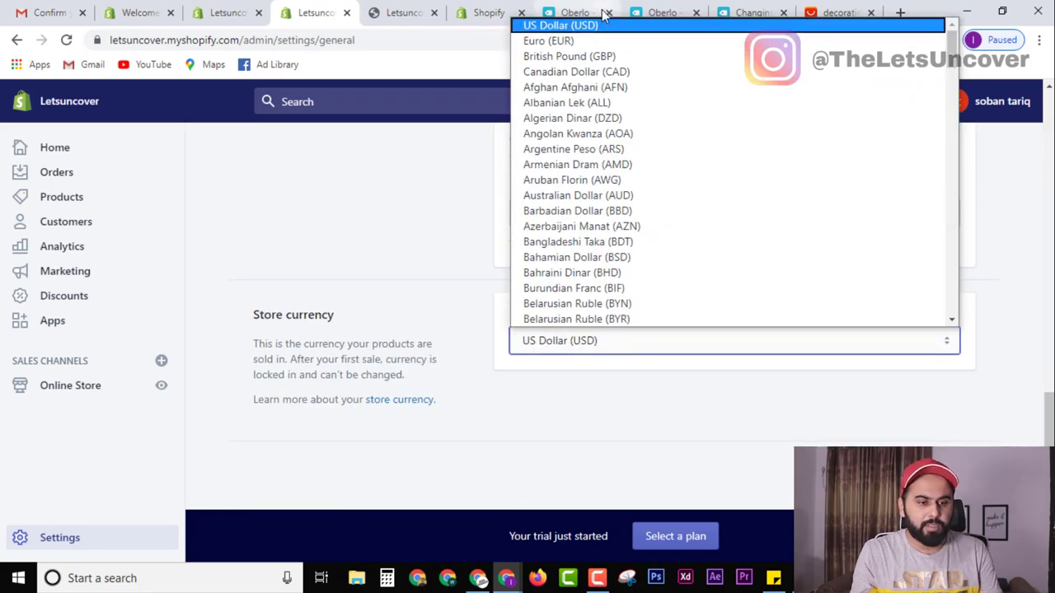
left_click(606, 25)
left_click(950, 101)
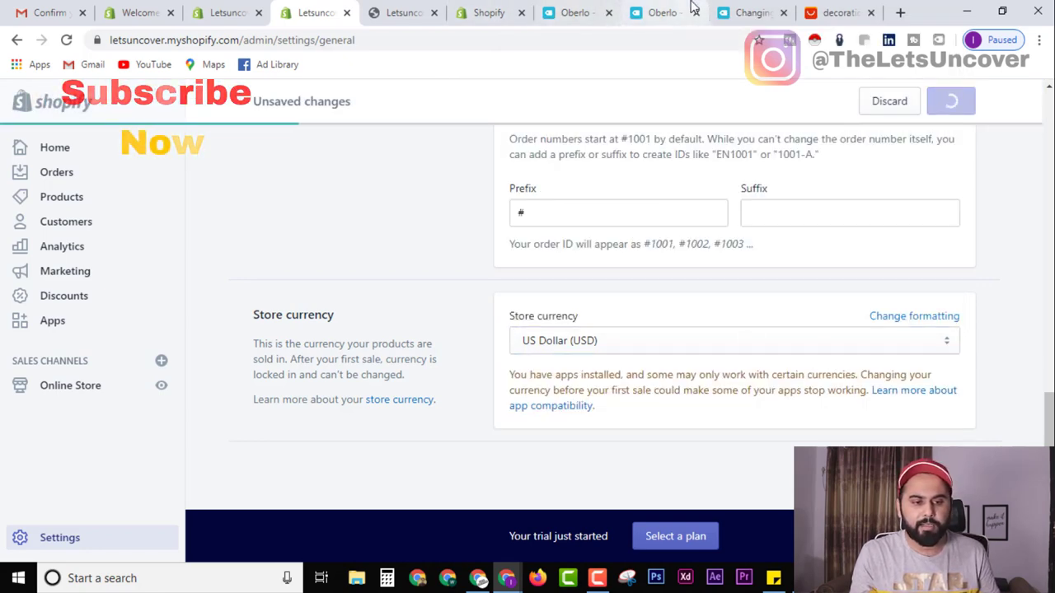
left_click(662, 12)
key("ctrl+w")
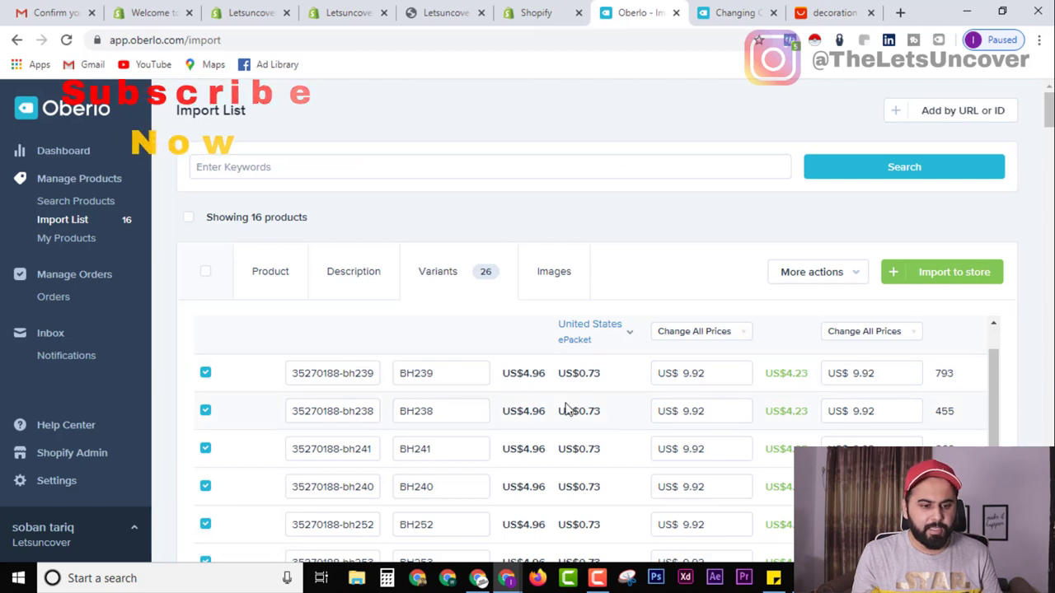
Multiply the first product's variant prices by 3, making each US$ 14.88.
left_click(725, 335)
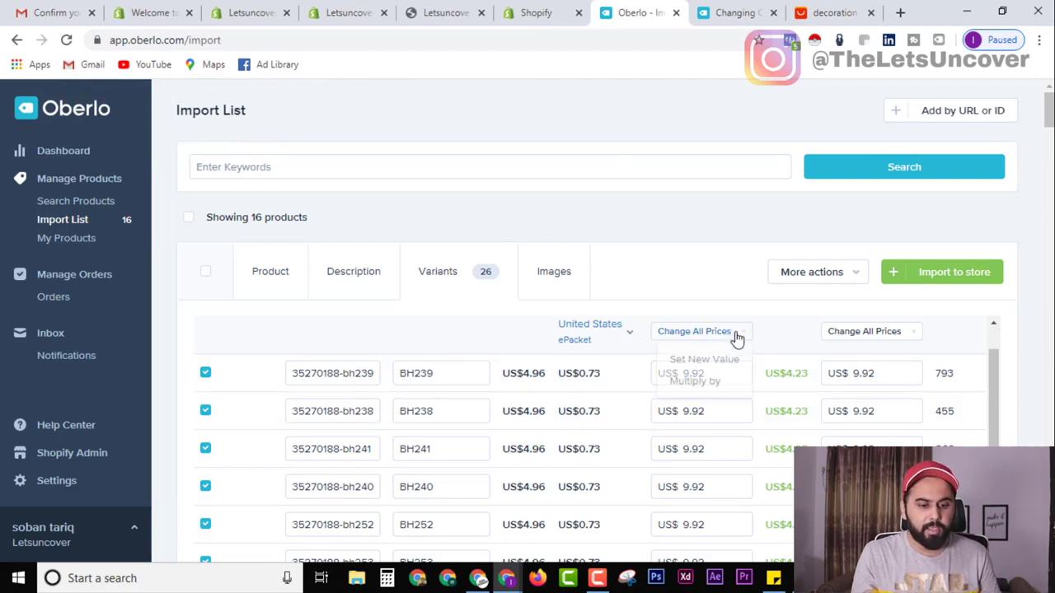
left_click(705, 294)
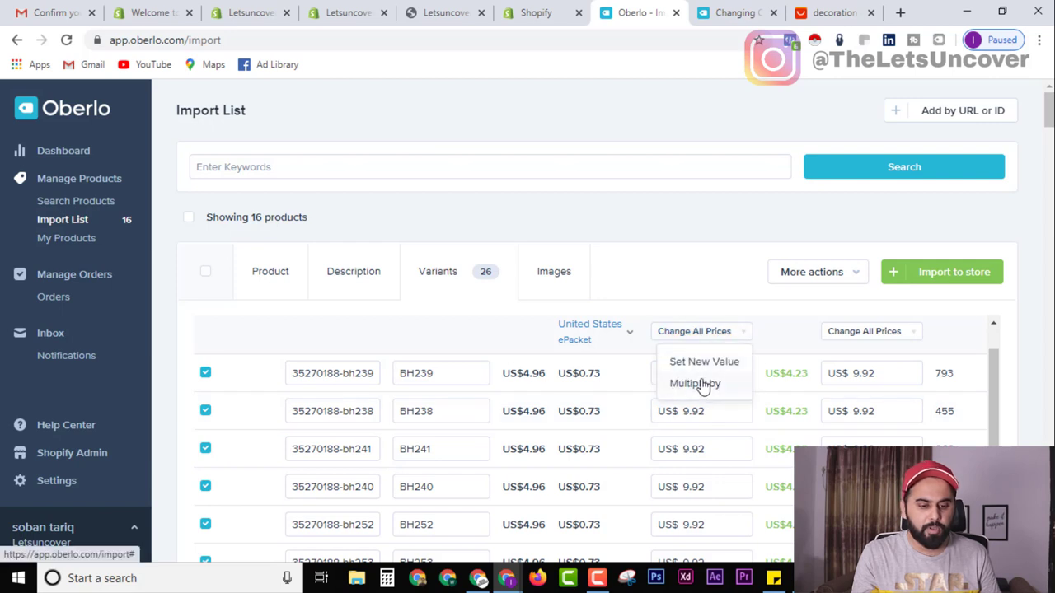
left_click(707, 383)
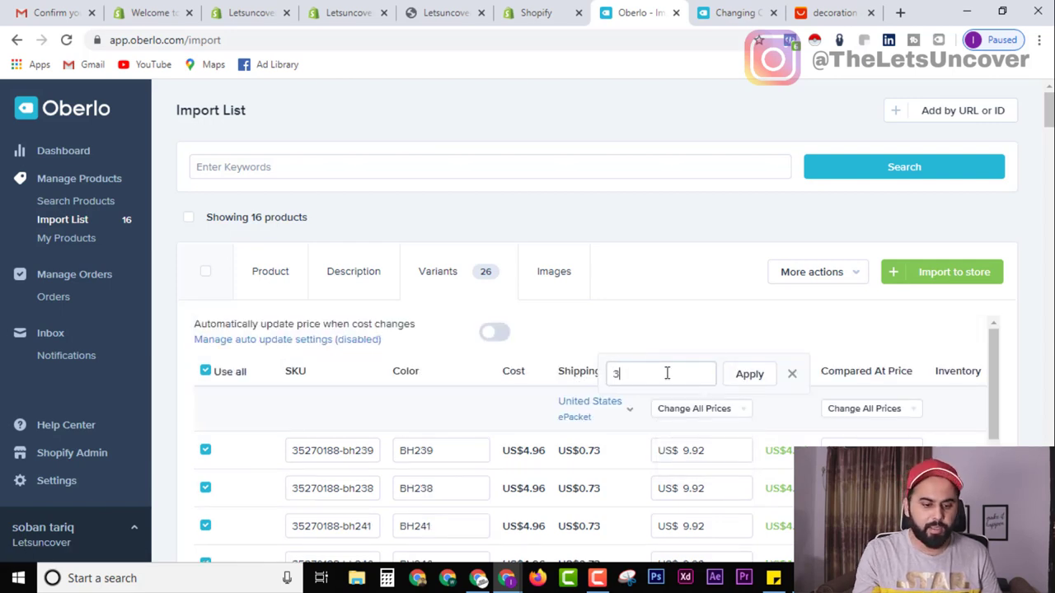
left_click(746, 383)
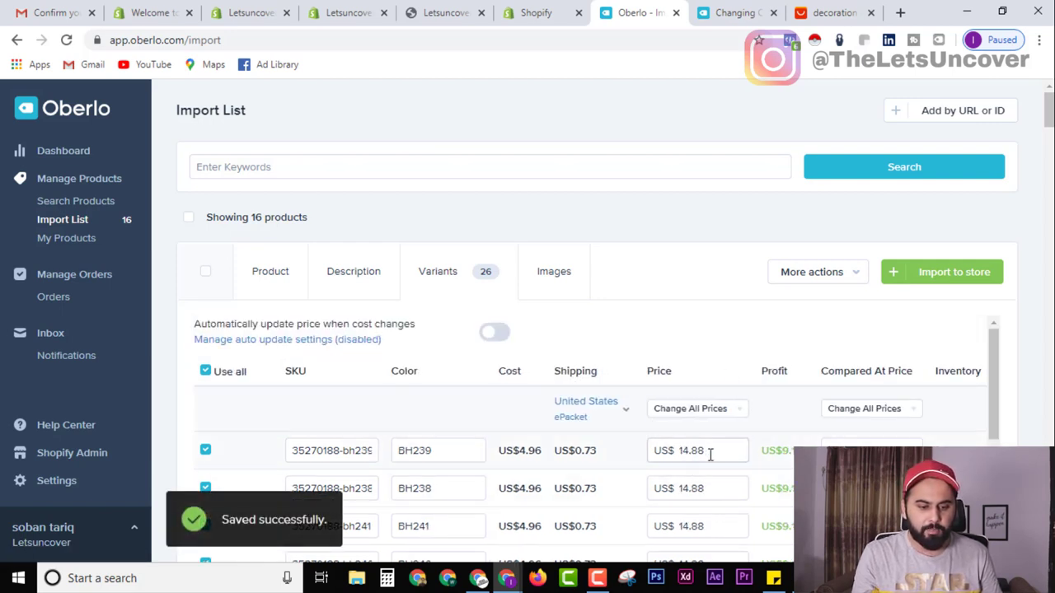
scroll(709, 453, "down", 2)
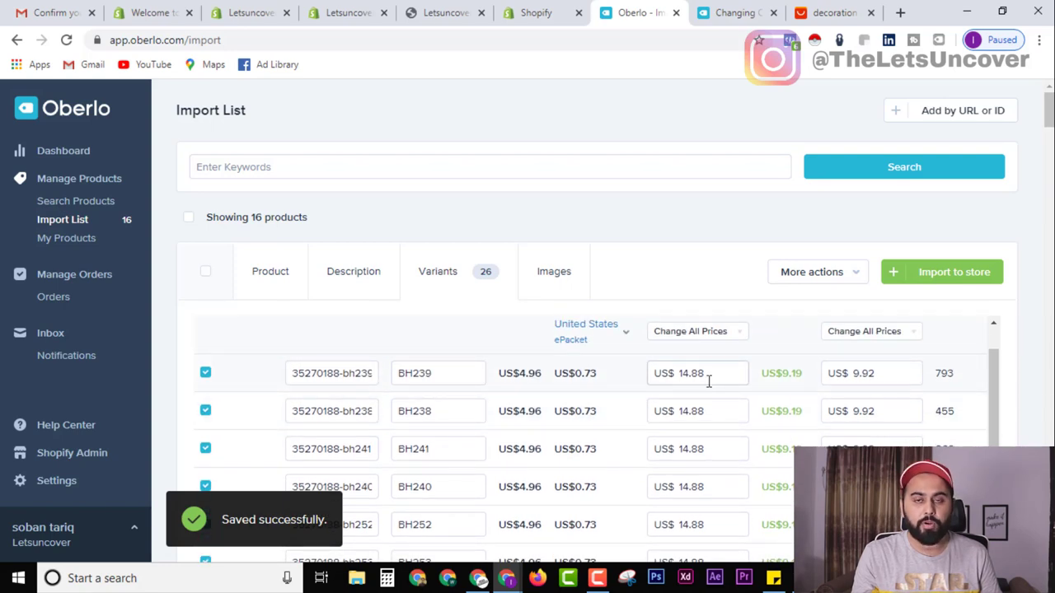
Review the product's Images, Product and Description tabs.
left_click(551, 271)
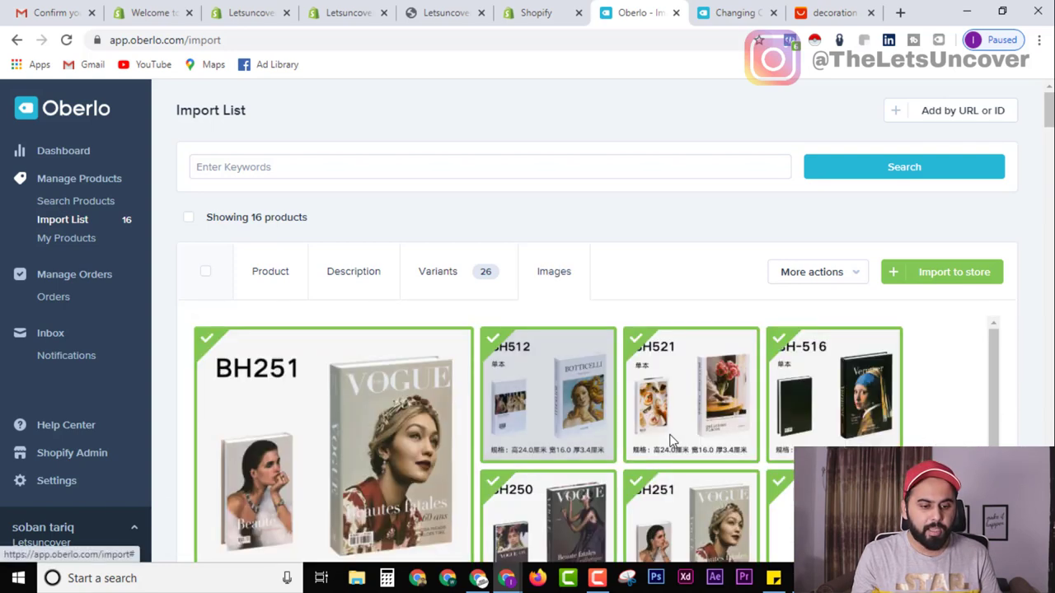
scroll(967, 426, "down", 5)
scroll(523, 371, "down", 1)
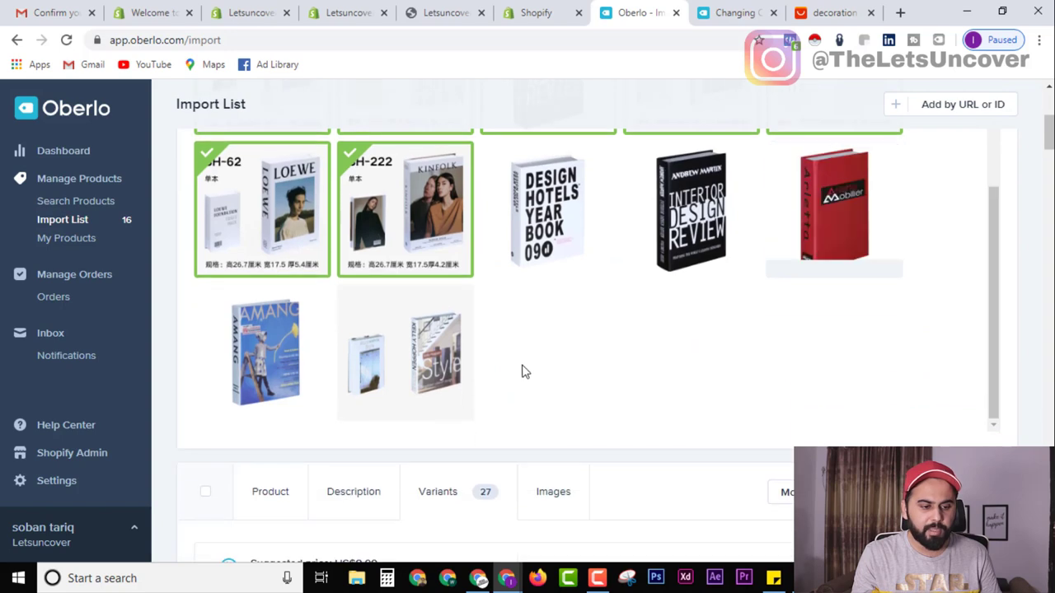
scroll(774, 290, "up", 1)
scroll(580, 308, "down", 1)
scroll(881, 399, "up", 10)
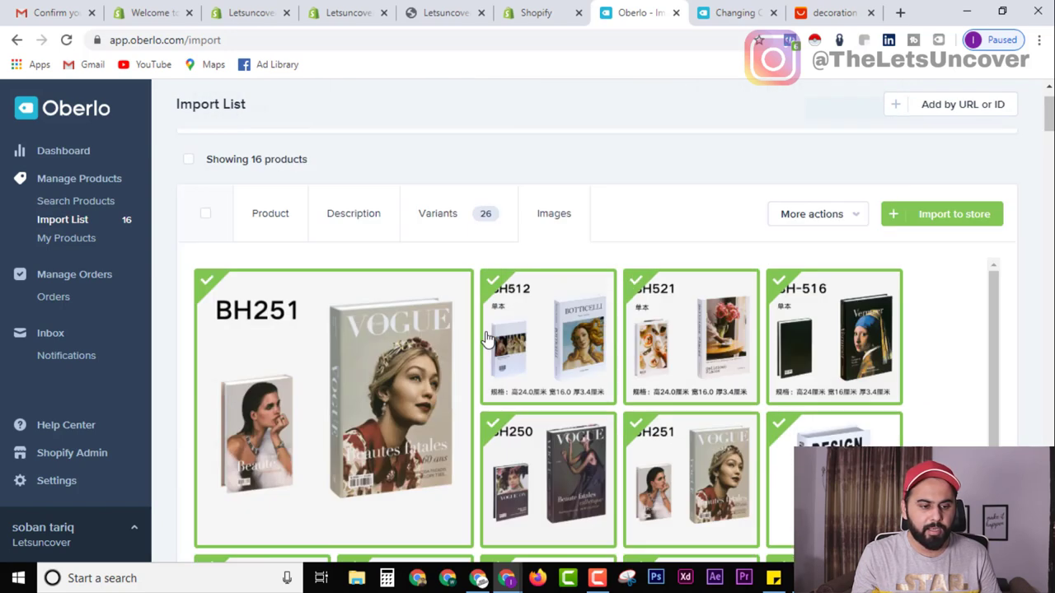
left_click(271, 277)
left_click(353, 271)
scroll(361, 276, "down", 1)
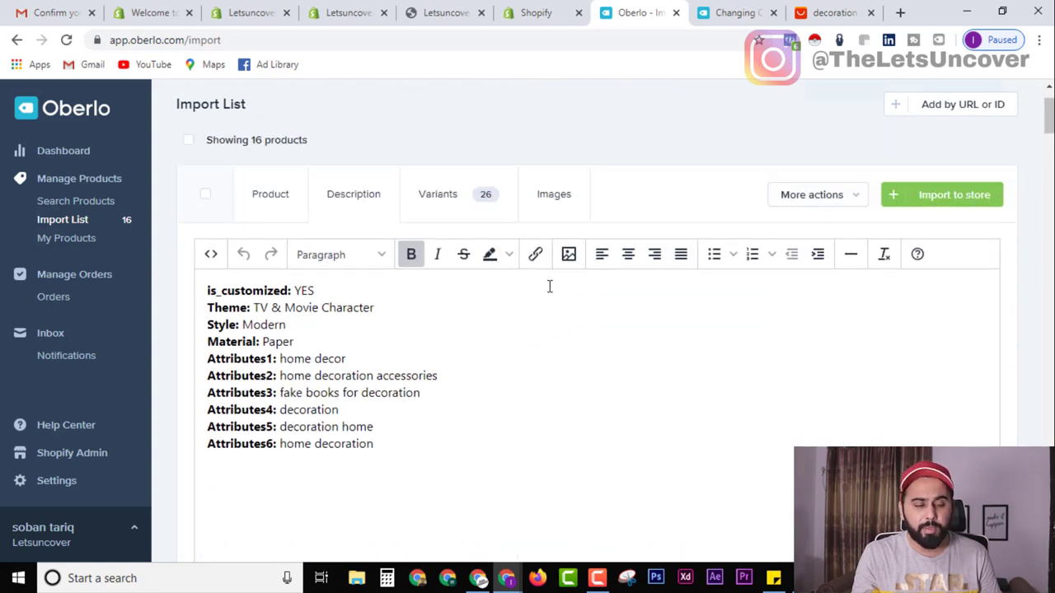
Import the first product into the Shopify store.
left_click(901, 201)
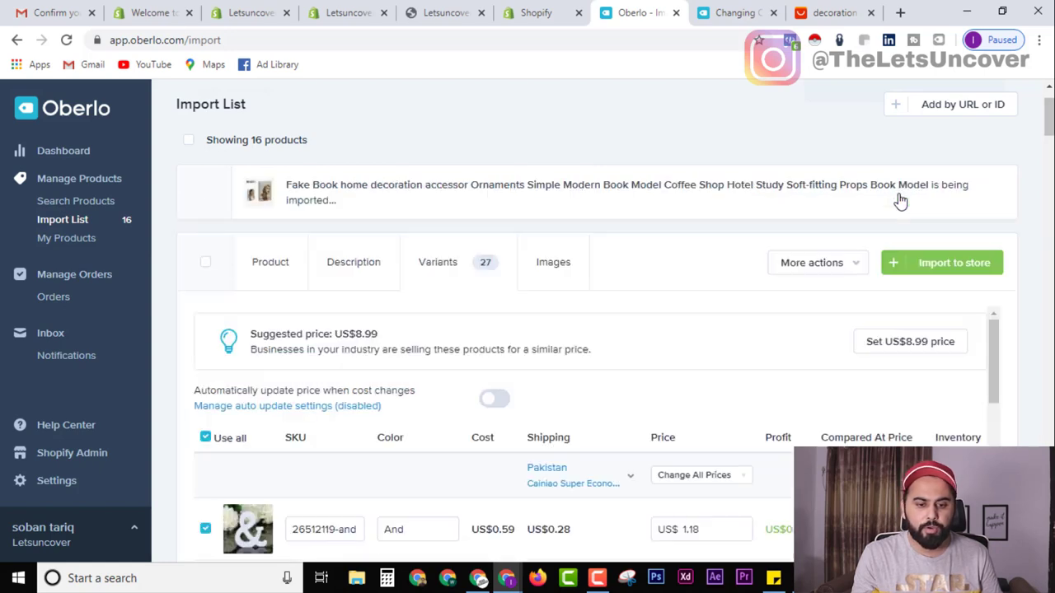
scroll(537, 302, "down", 2)
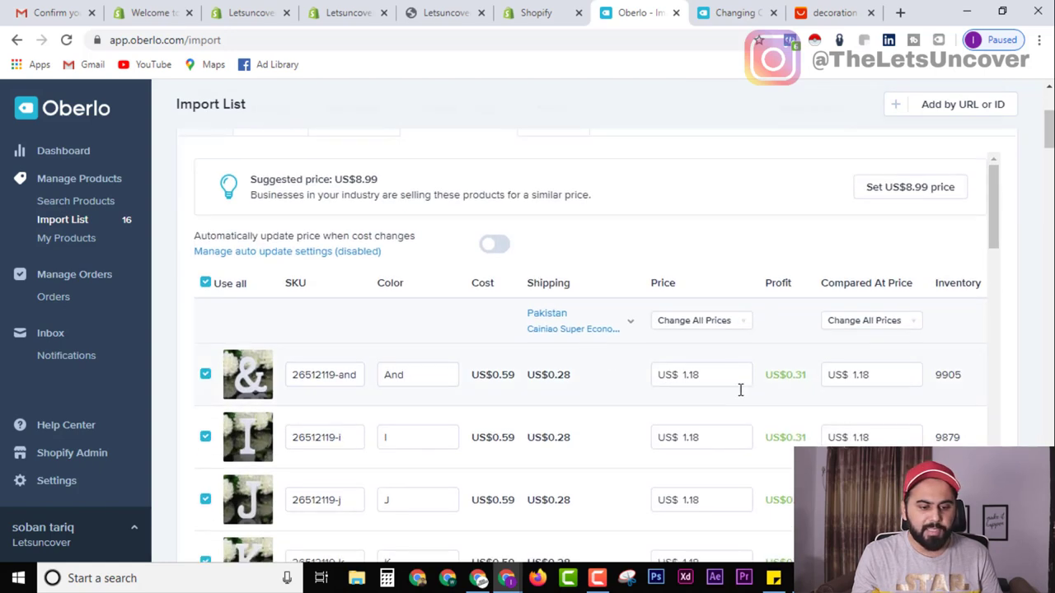
scroll(586, 393, "up", 3)
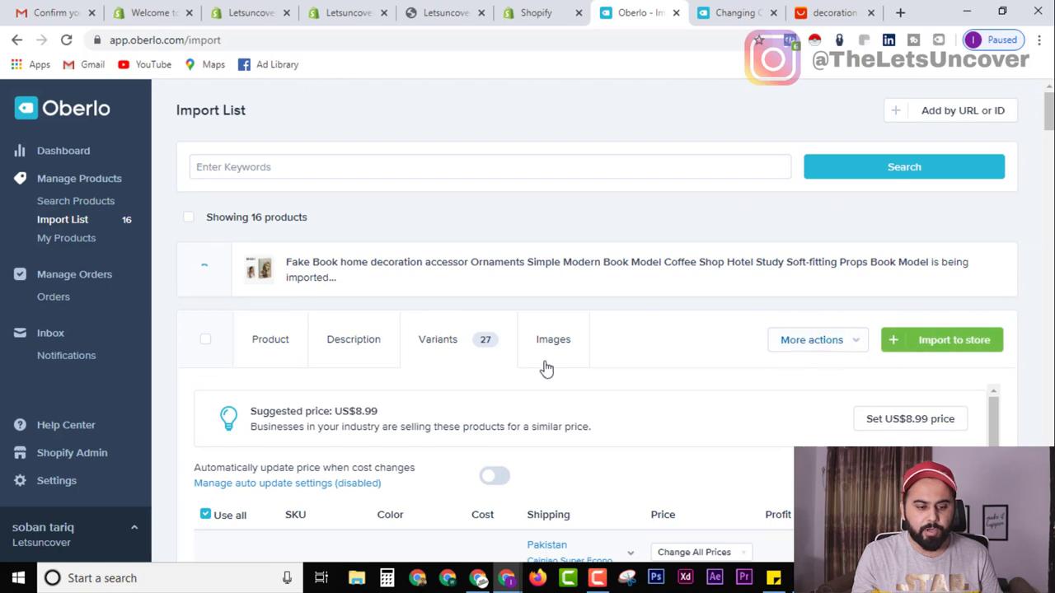
scroll(544, 368, "down", 1)
scroll(725, 383, "down", 2)
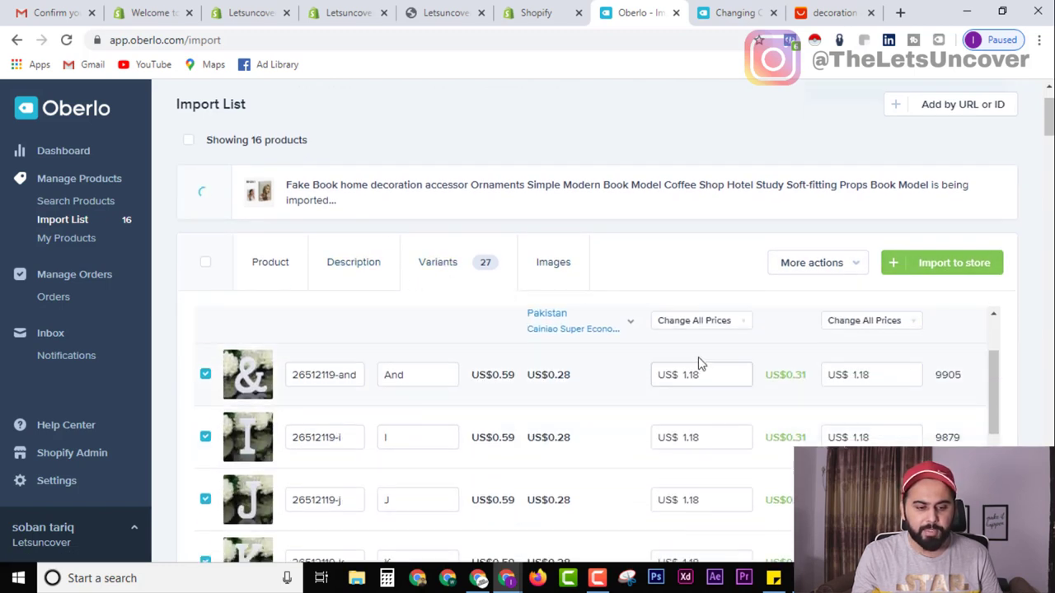
Set every variant of the letter-ornament product to a new price of US$ 5.00.
left_click(720, 323)
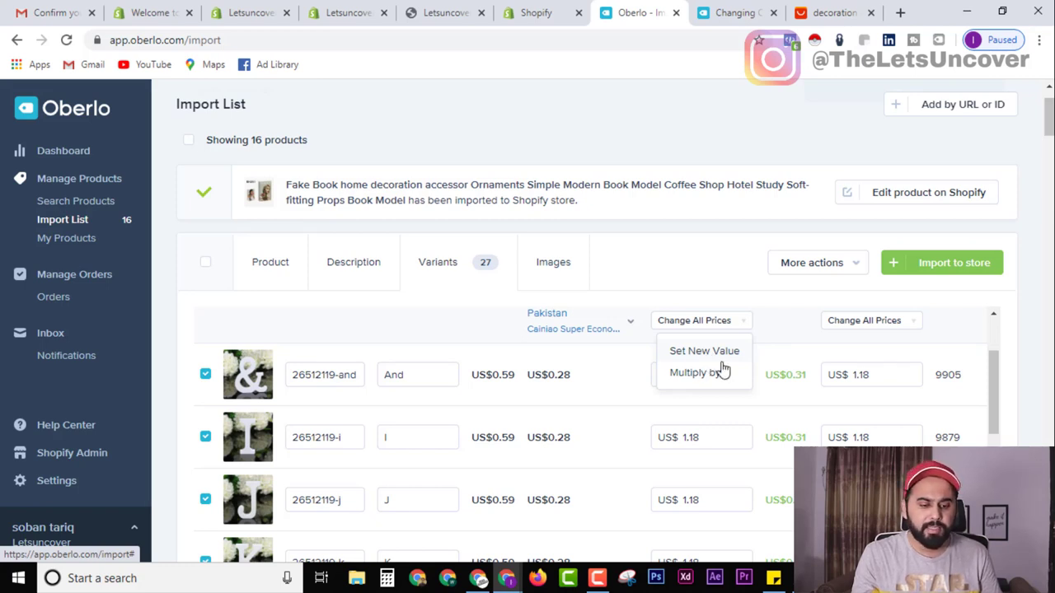
left_click(699, 352)
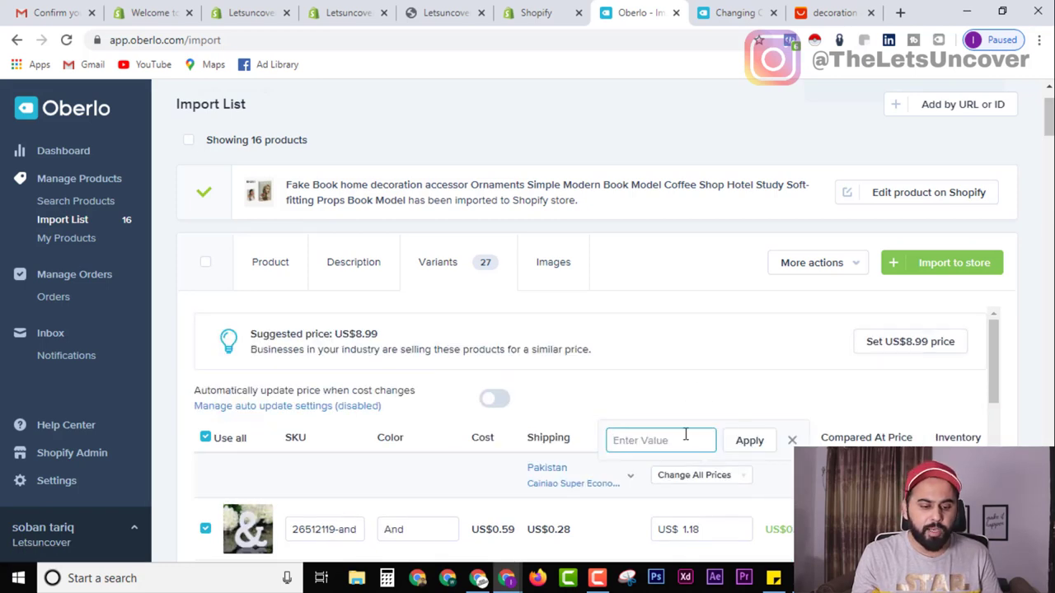
scroll(439, 387, "down", 3)
scroll(648, 409, "up", 1)
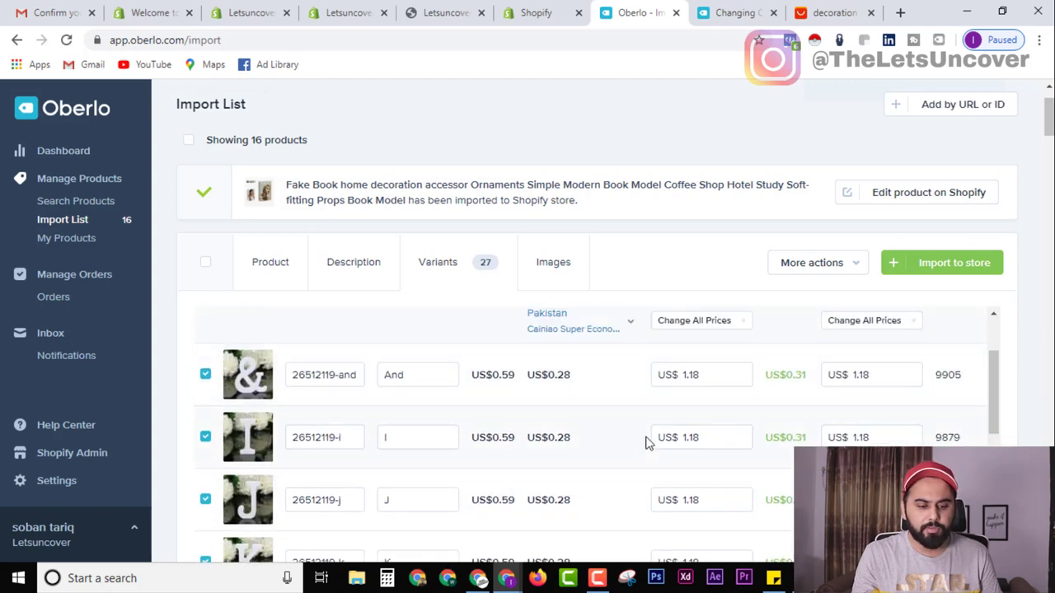
scroll(707, 384, "up", 1)
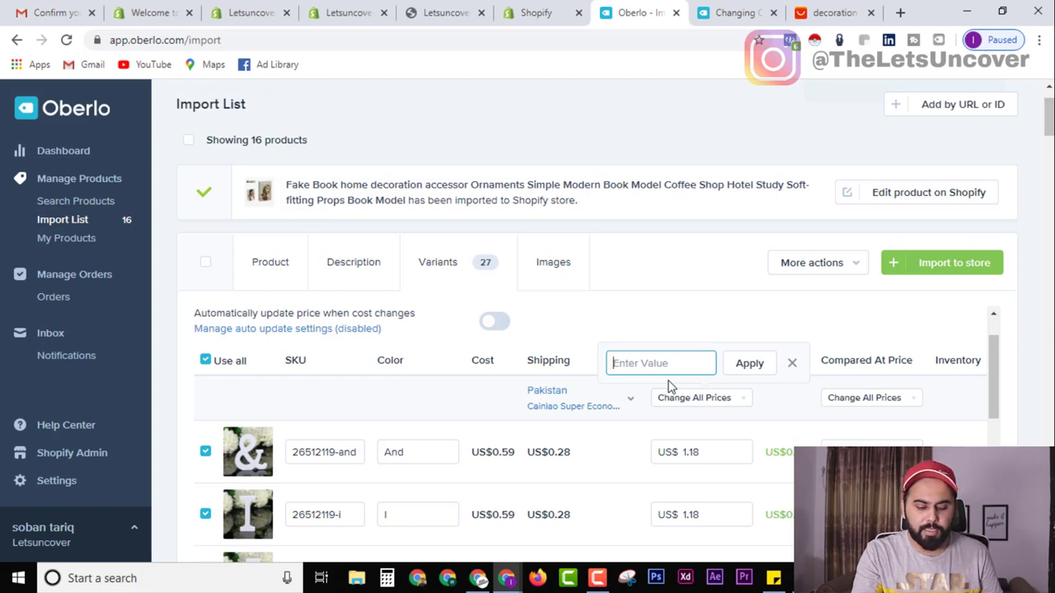
left_click(752, 368)
scroll(706, 412, "down", 3)
scroll(701, 412, "up", 3)
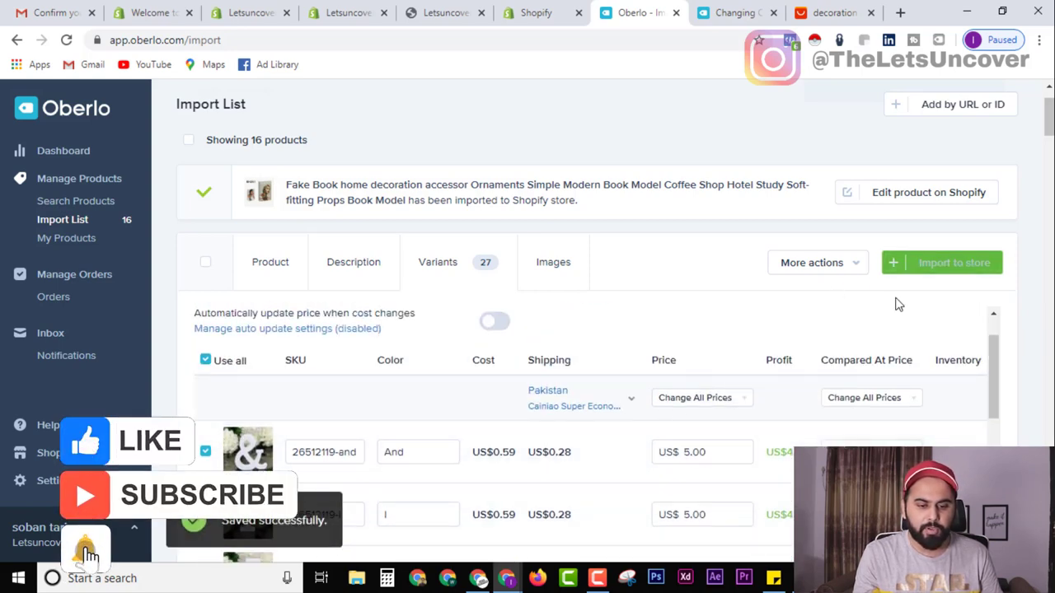
Import the letter ornament, then tag and import the mini chair set and fairy garden miniatures with Home Decoration.
left_click(888, 176)
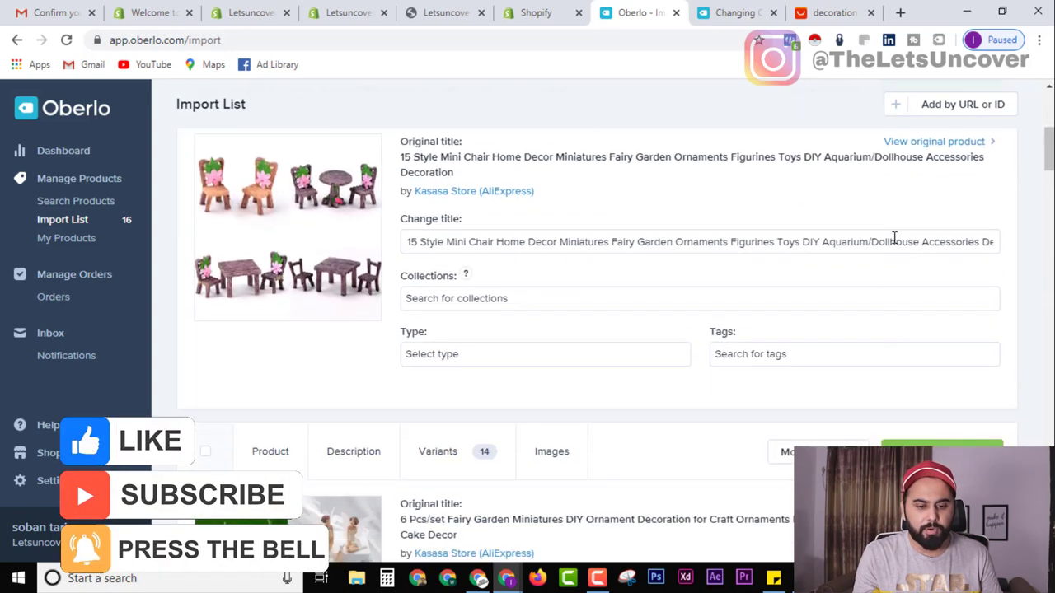
left_click(530, 448)
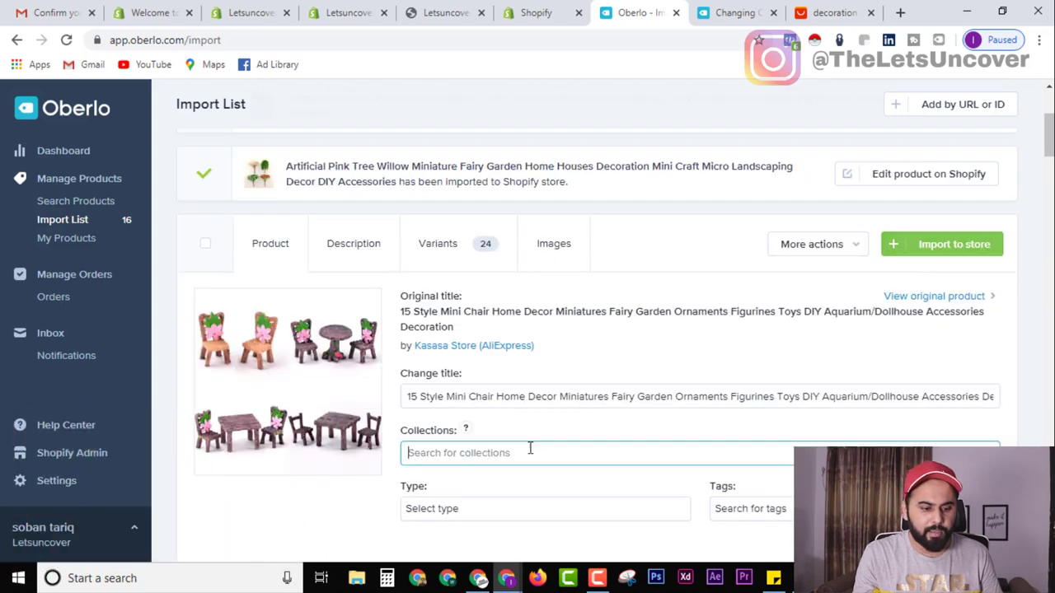
left_click(454, 493)
left_click(900, 247)
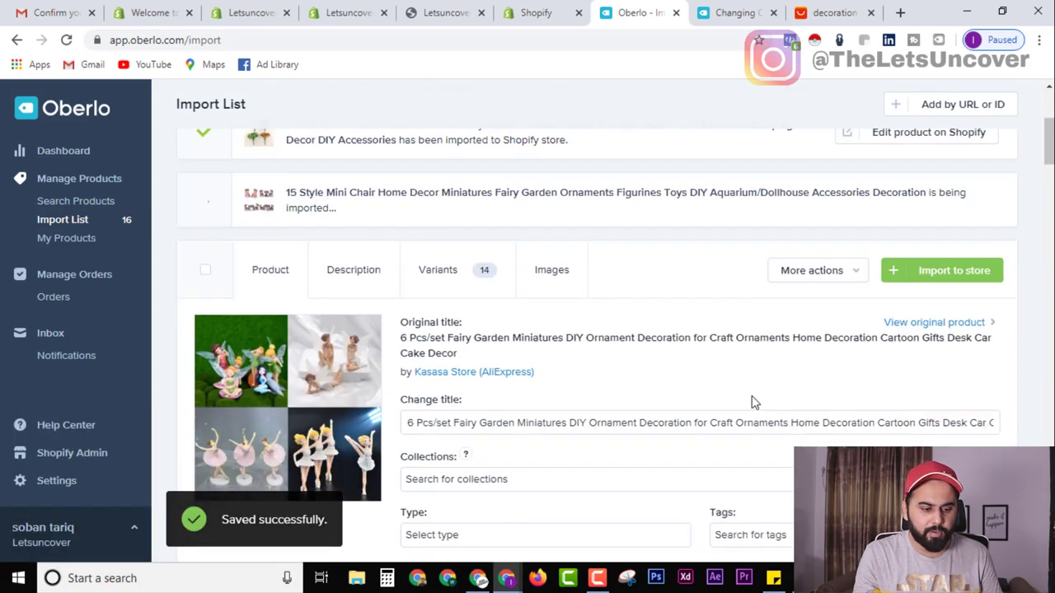
left_click(513, 211)
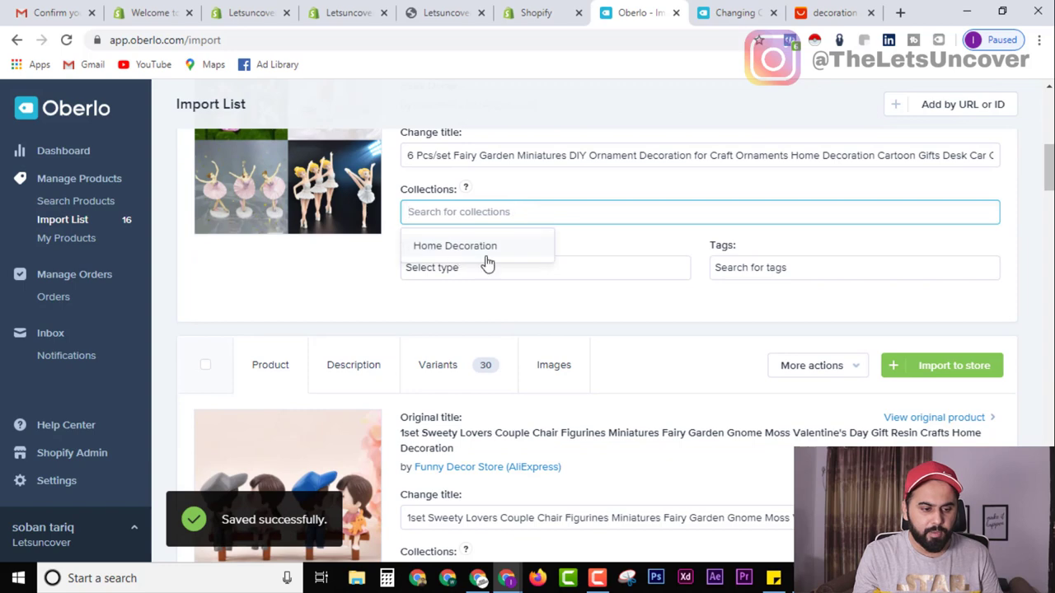
left_click(486, 257)
left_click(897, 156)
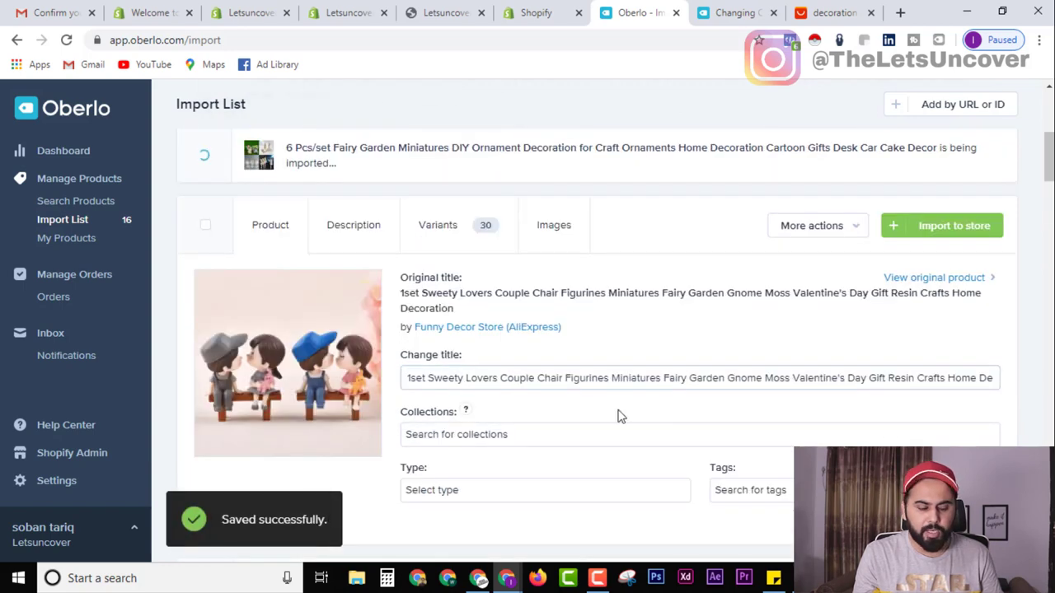
Add Home Decoration to the lovers figurines, African statue set and Nordic vase, and import them.
left_click(414, 357)
left_click(466, 387)
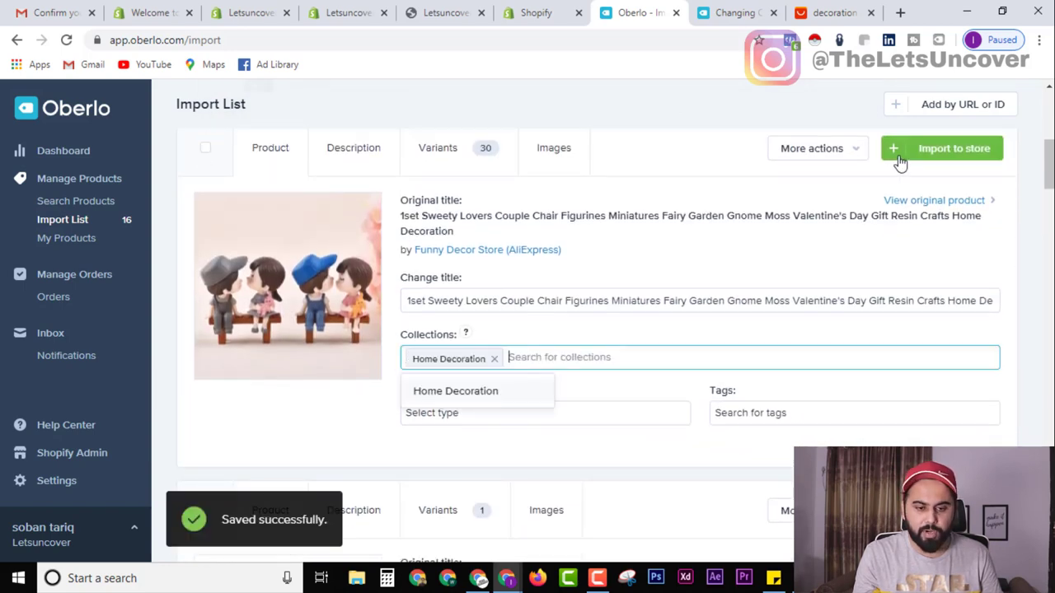
left_click(900, 157)
scroll(519, 283, "down", 3)
scroll(514, 282, "up", 2)
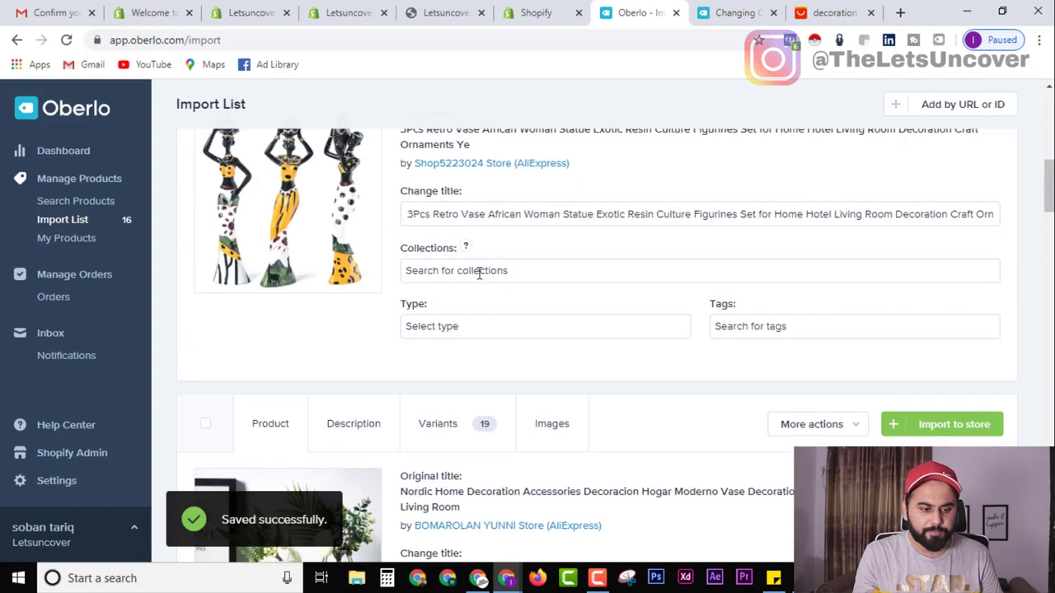
left_click(479, 273)
left_click(470, 301)
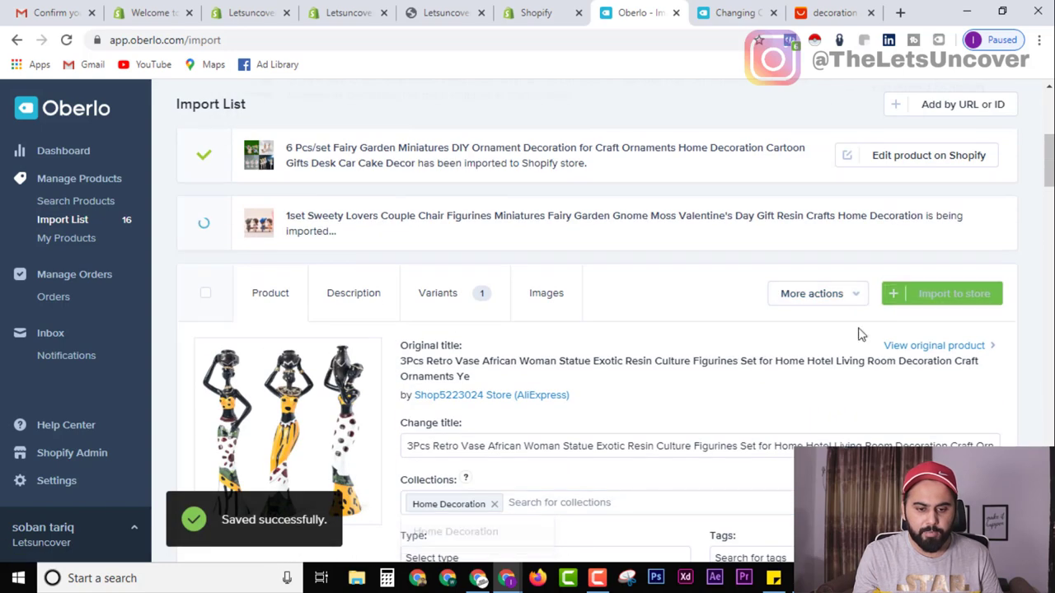
left_click(493, 267)
left_click(472, 303)
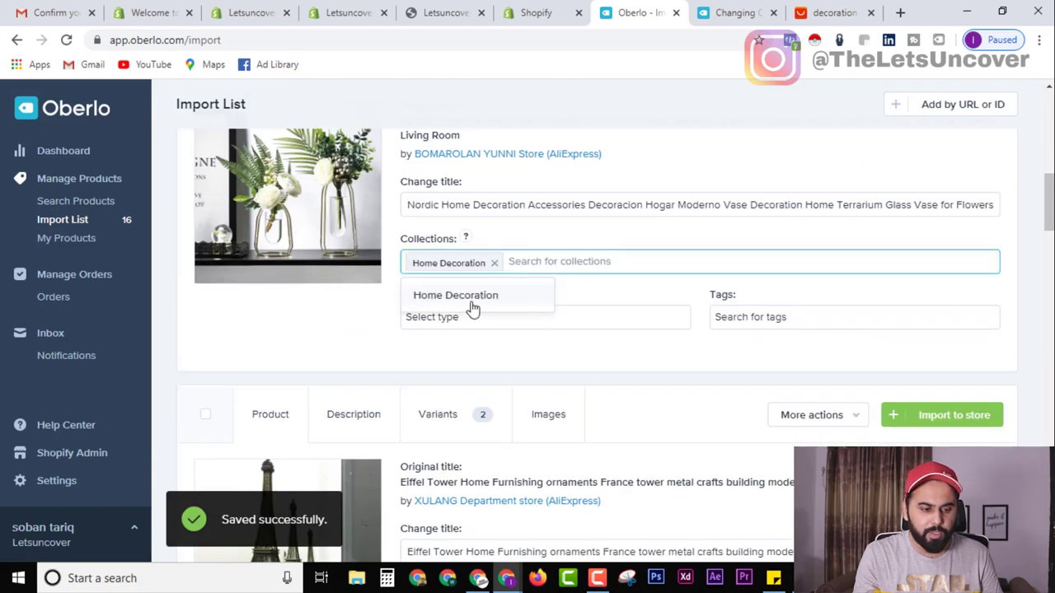
left_click(897, 208)
Add Home Decoration to the Eiffel Tower model and glass diamonds, and import both.
scroll(462, 303, "down", 3)
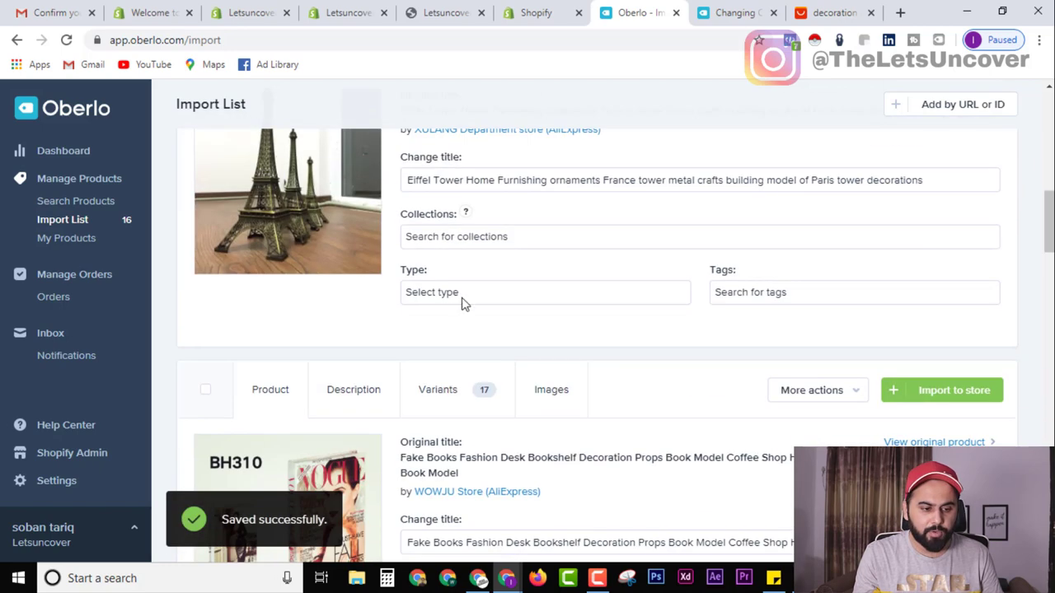
left_click(491, 236)
left_click(462, 270)
scroll(824, 305, "up", 2)
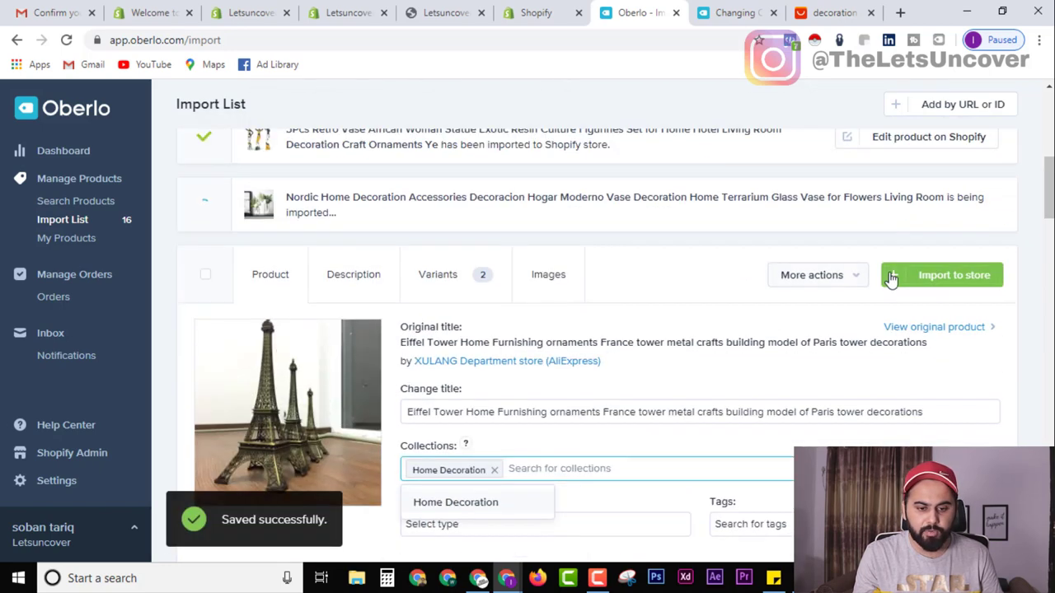
left_click(907, 272)
scroll(741, 379, "down", 2)
scroll(569, 402, "down", 2)
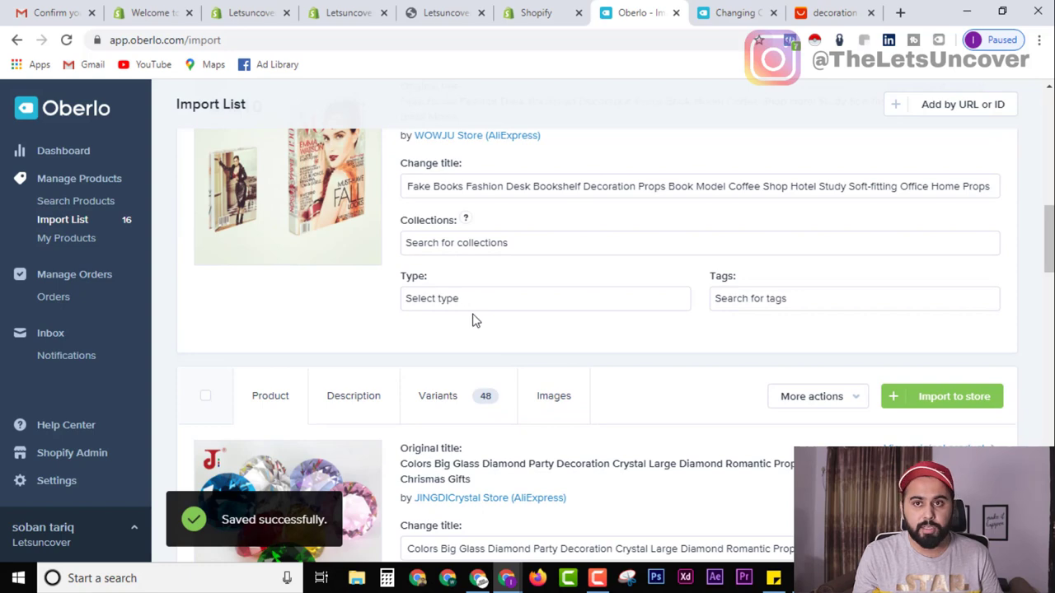
scroll(474, 320, "down", 2)
left_click(474, 445)
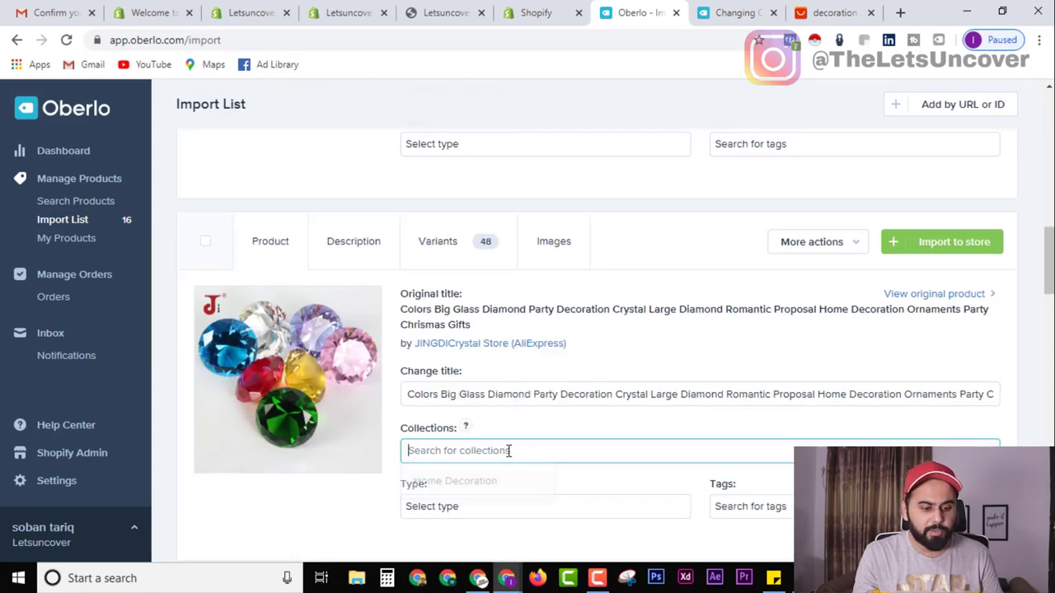
left_click(453, 485)
left_click(948, 242)
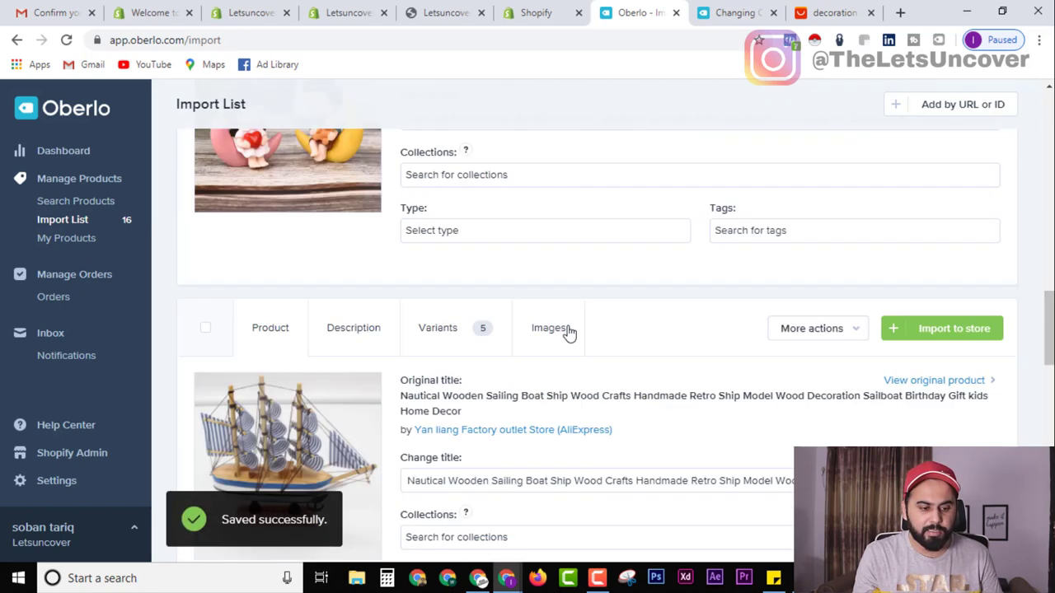
Add Home Decoration to the moon couple figurines and sailing boat model, and import both.
scroll(482, 251, "down", 1)
scroll(494, 231, "up", 1)
left_click(509, 199)
left_click(497, 235)
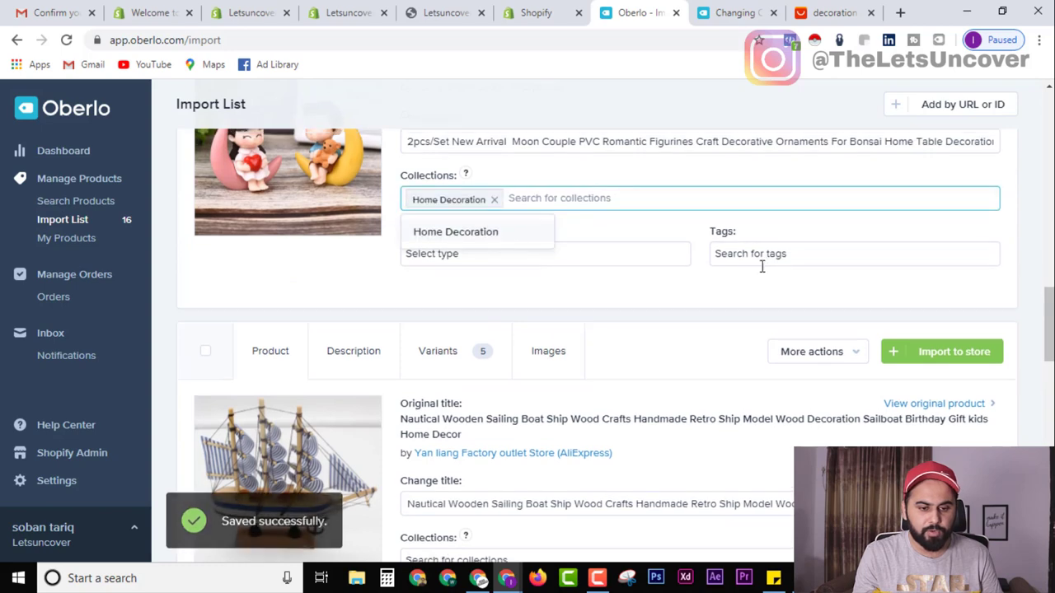
scroll(913, 325, "up", 4)
left_click(914, 326)
scroll(552, 281, "down", 3)
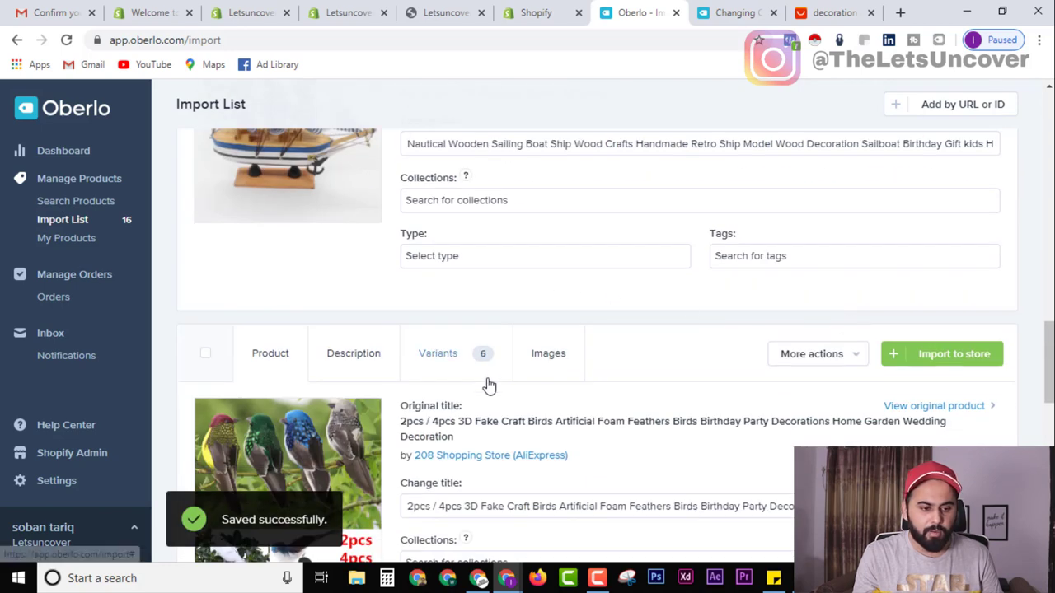
left_click(487, 198)
left_click(491, 234)
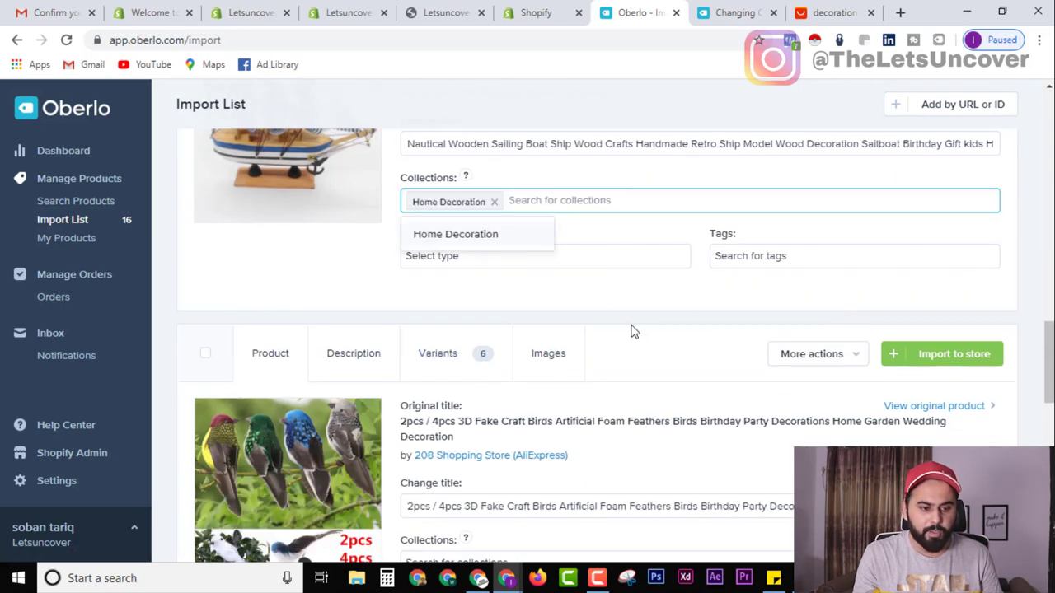
scroll(742, 305, "up", 3)
left_click(947, 224)
Add Home Decoration to the fake craft birds and folded book decor, and import both.
scroll(544, 367, "down", 3)
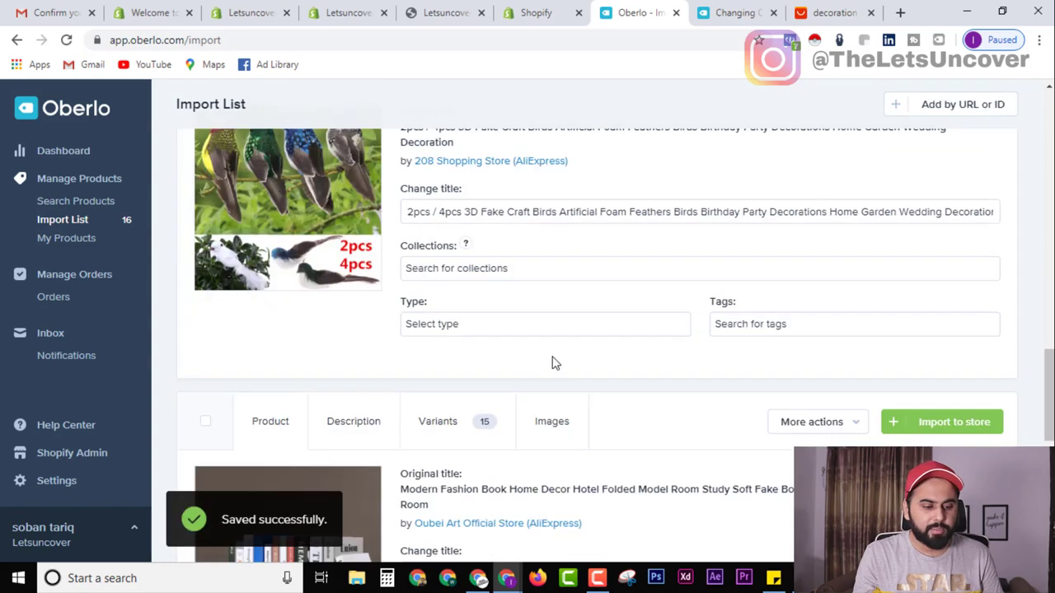
left_click(517, 277)
left_click(506, 309)
scroll(948, 239, "up", 2)
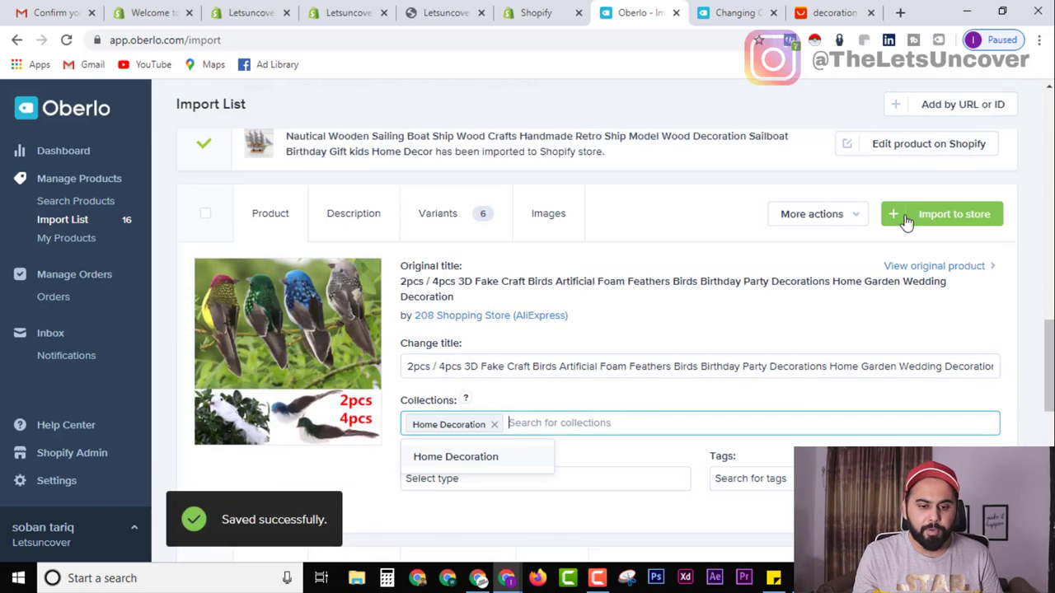
left_click(906, 216)
scroll(678, 424, "down", 2)
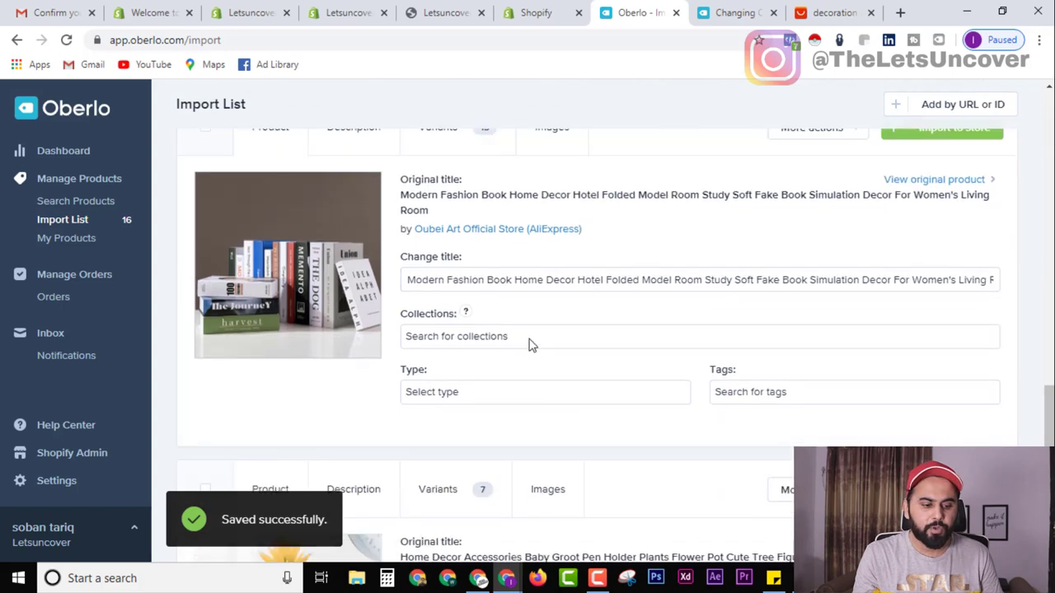
left_click(530, 343)
left_click(487, 368)
scroll(895, 286, "up", 3)
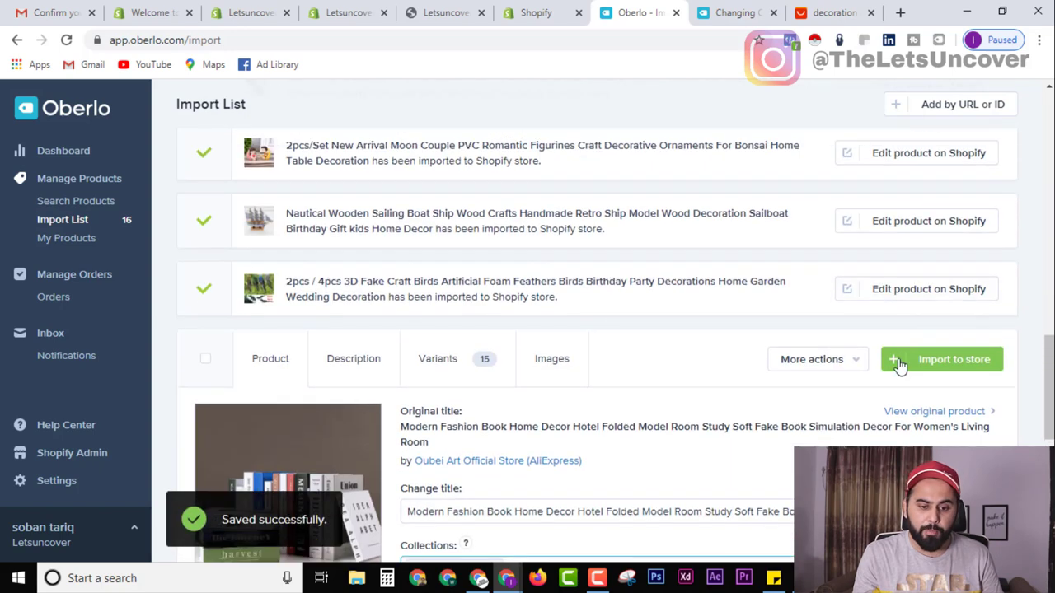
left_click(898, 362)
Add Home Decoration to the Baby Groot pen holder and import it.
scroll(615, 357, "down", 3)
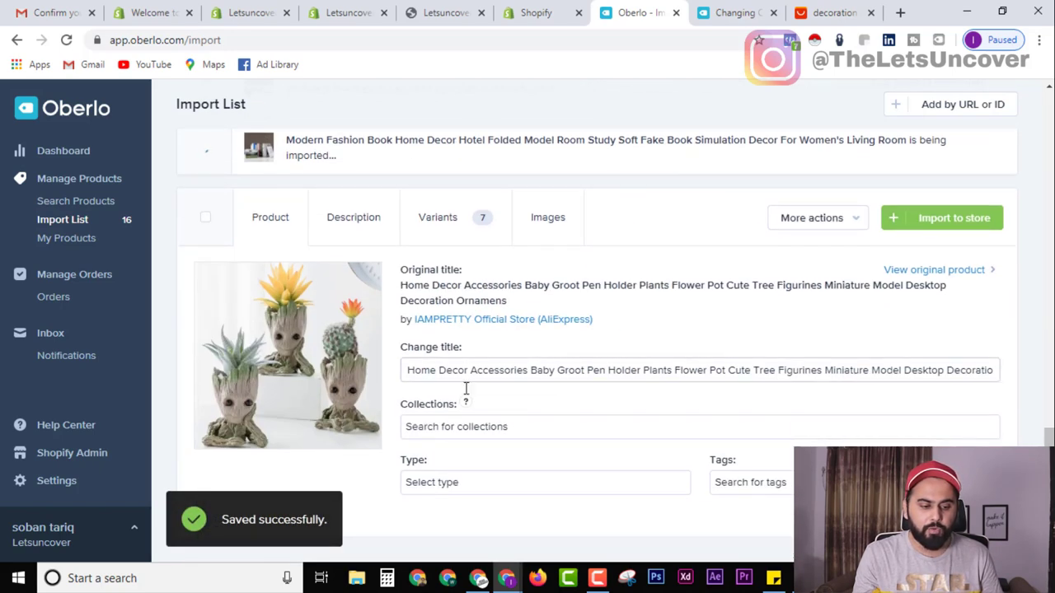
left_click(464, 425)
left_click(443, 463)
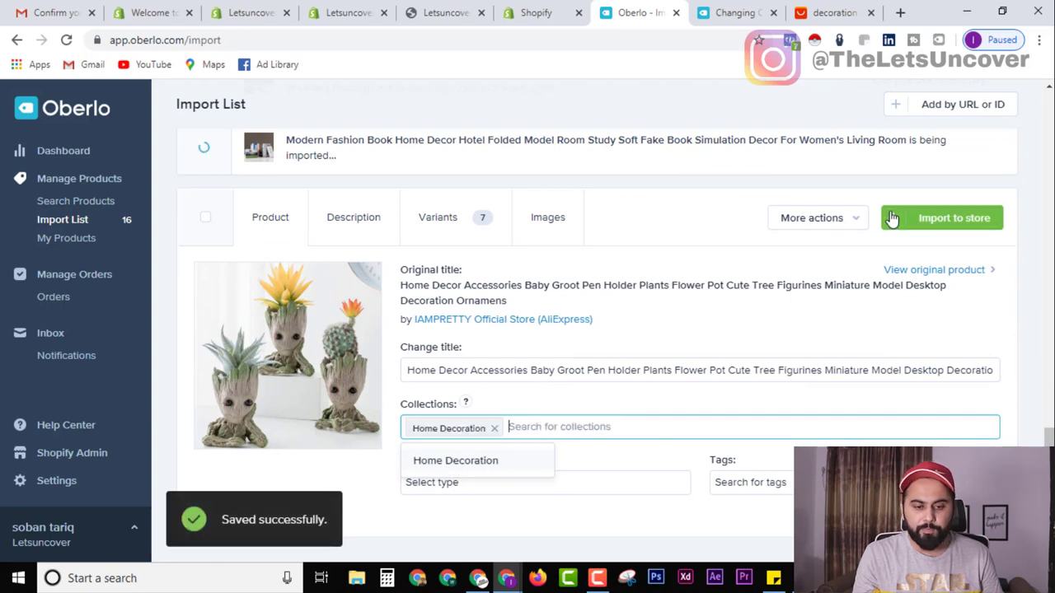
left_click(939, 218)
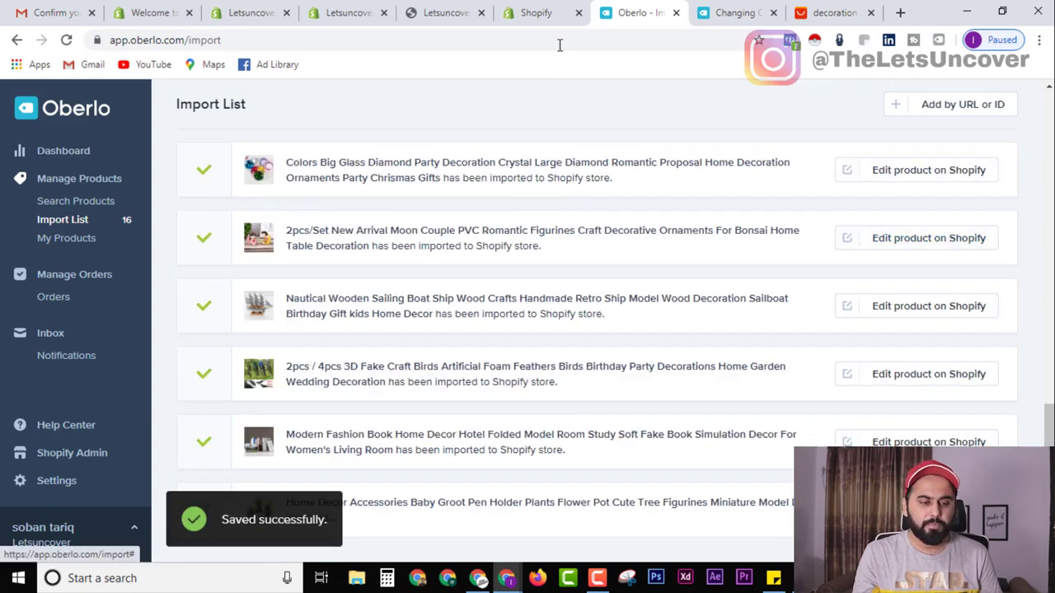
left_click(536, 9)
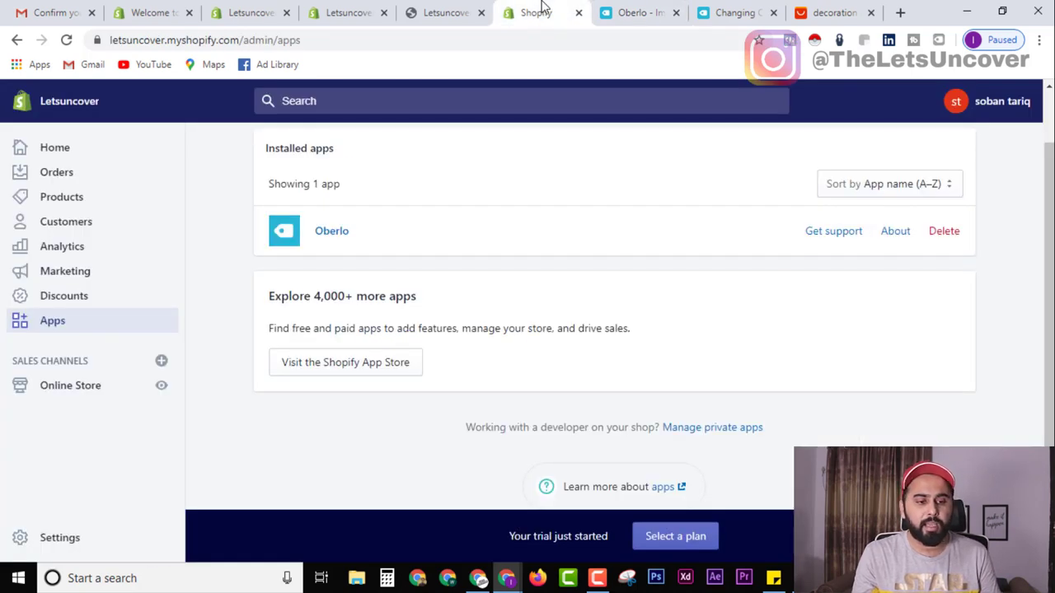
Close the duplicate Apps tab, refresh the storefront preview, then go to the admin's Products list.
key("ctrl+w")
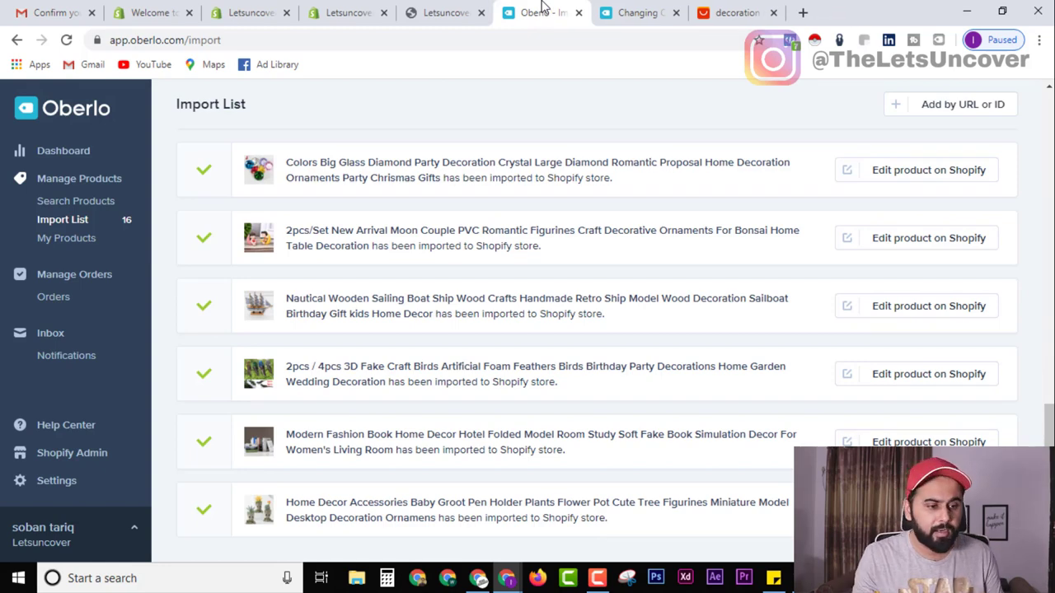
left_click(370, 8)
left_click(534, 13)
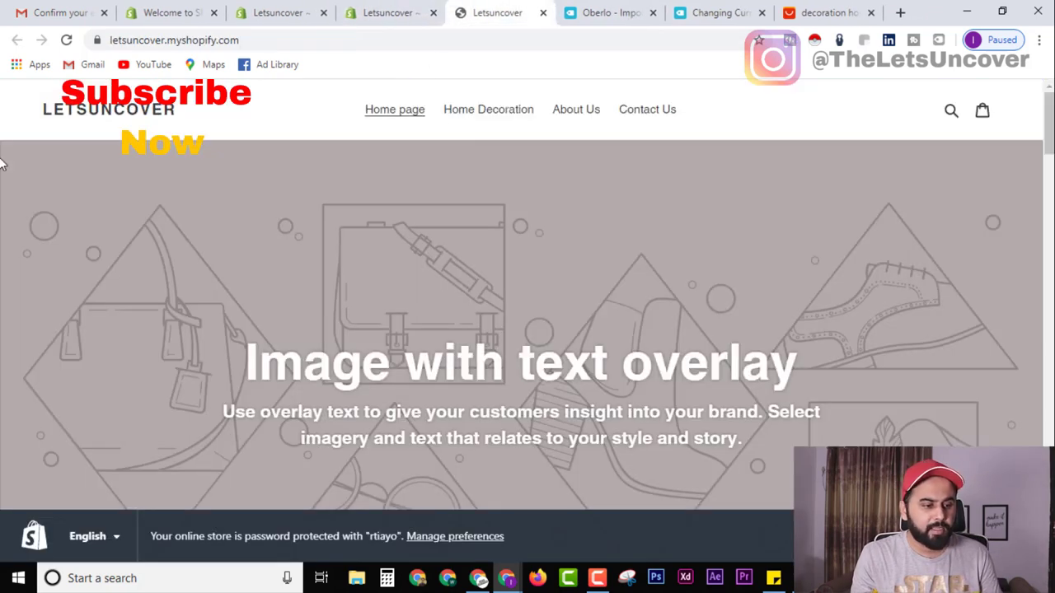
key("F5")
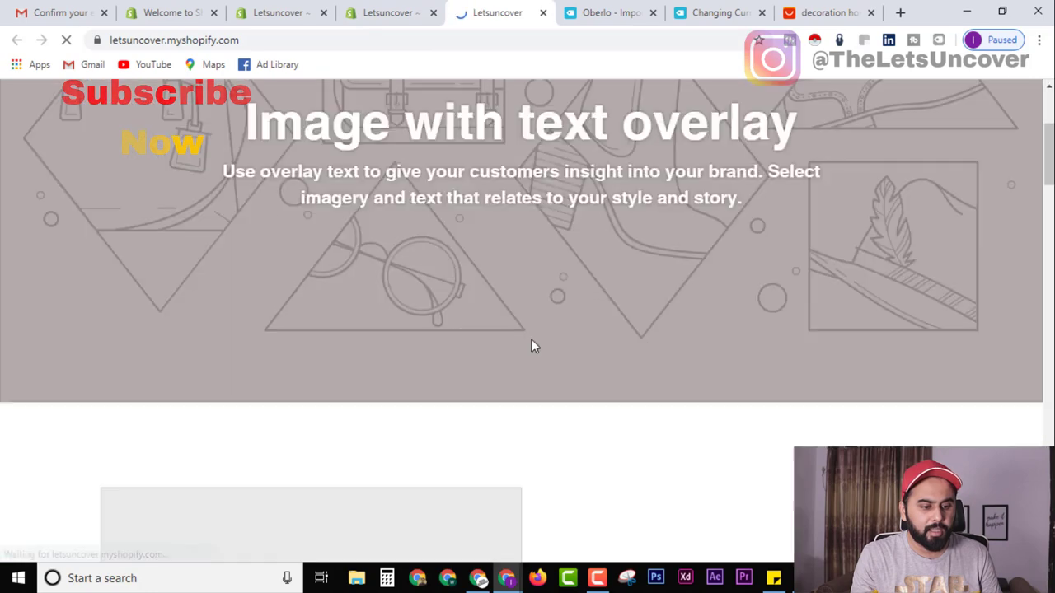
scroll(530, 347, "down", 10)
scroll(566, 392, "up", 10)
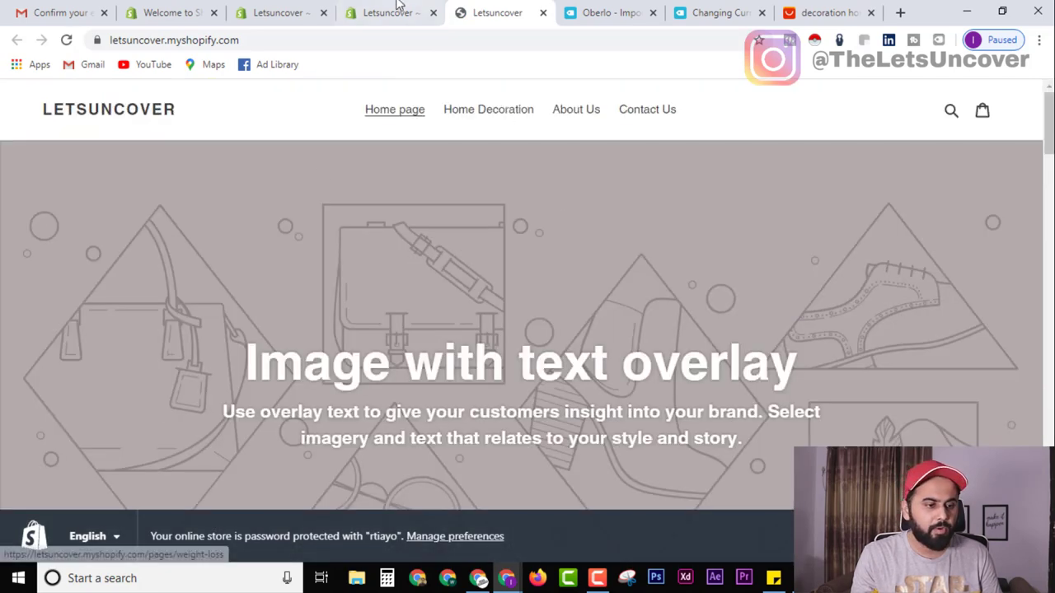
left_click(398, 7)
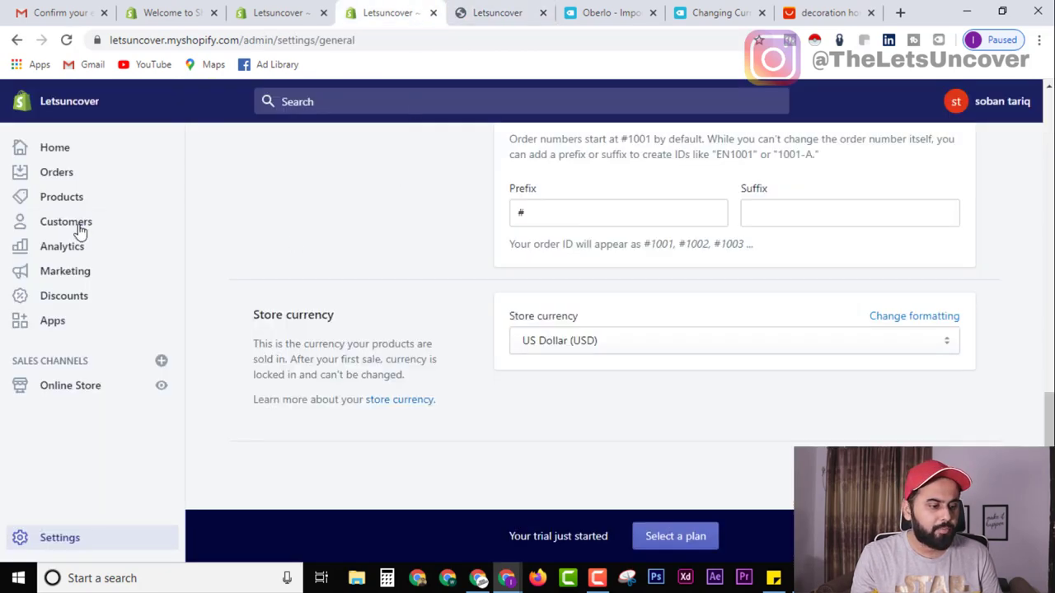
left_click(73, 202)
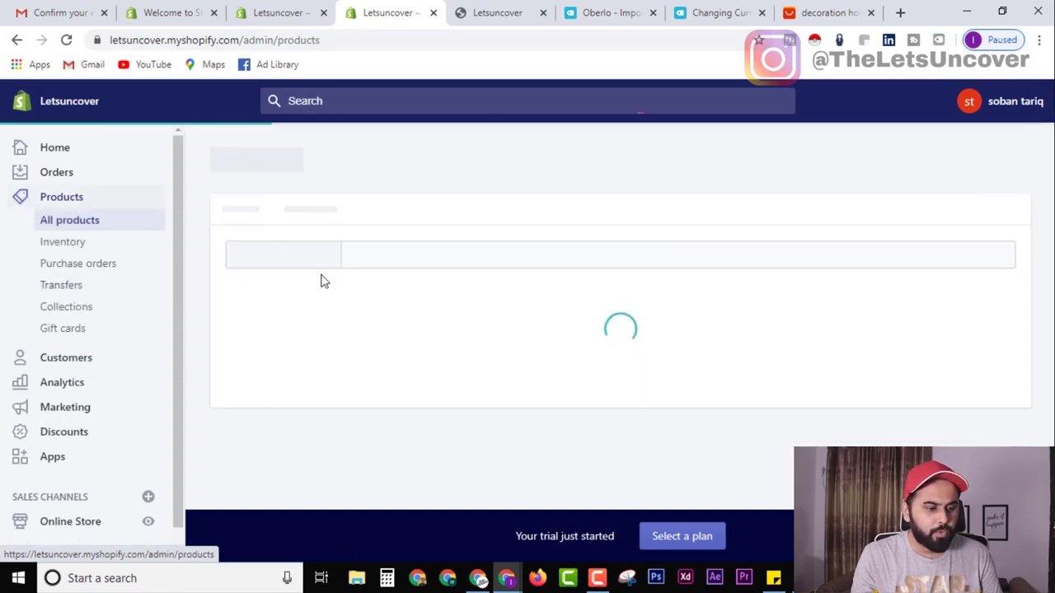
Select all 15 products and bulk-add them to the Home Decoration collection.
scroll(558, 422, "down", 8)
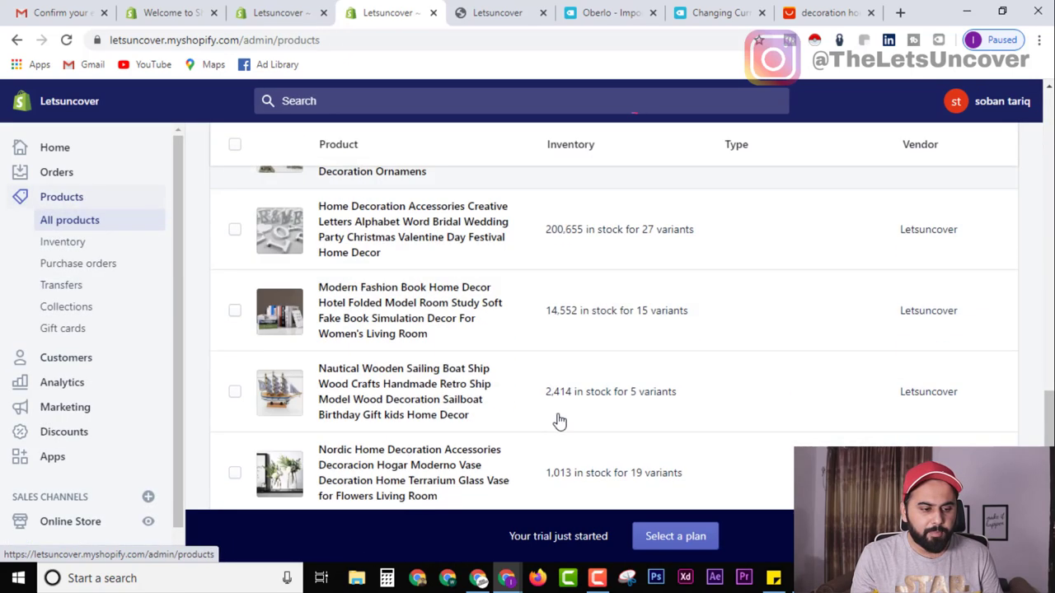
scroll(558, 420, "up", 10)
left_click(234, 259)
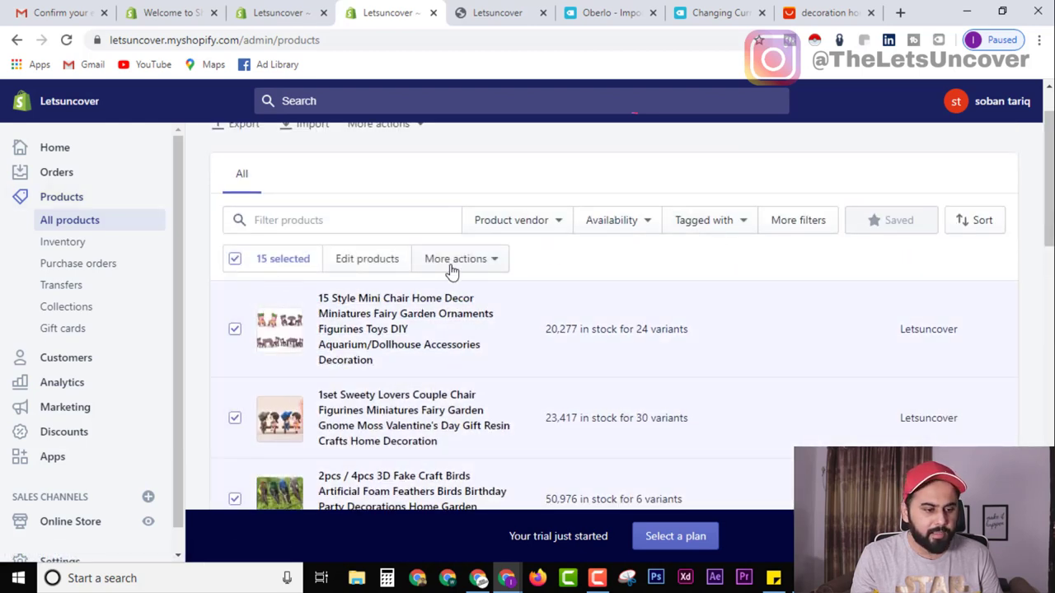
left_click(484, 261)
scroll(470, 313, "down", 2)
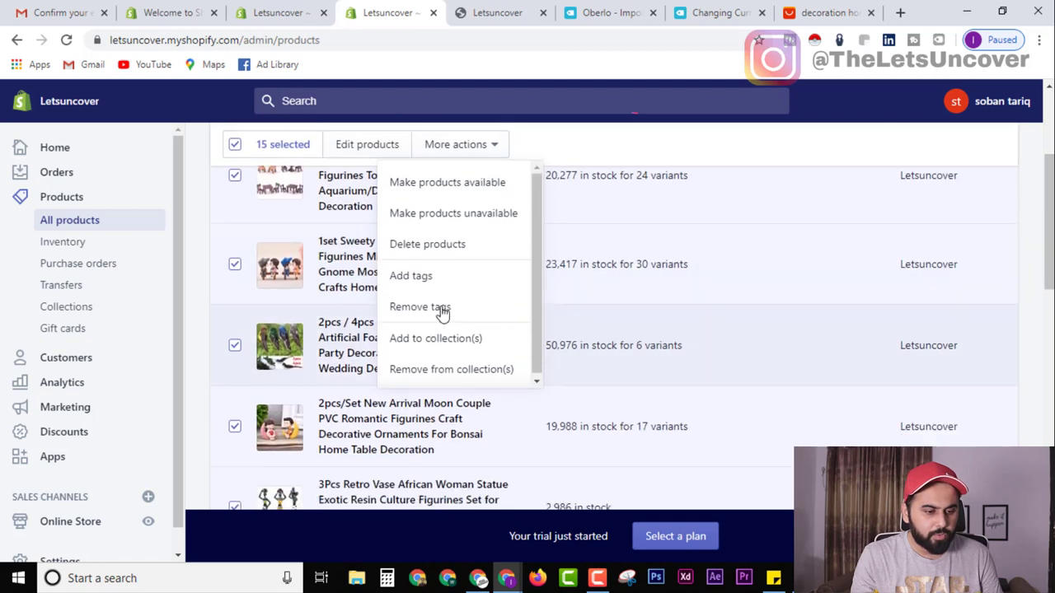
left_click(470, 346)
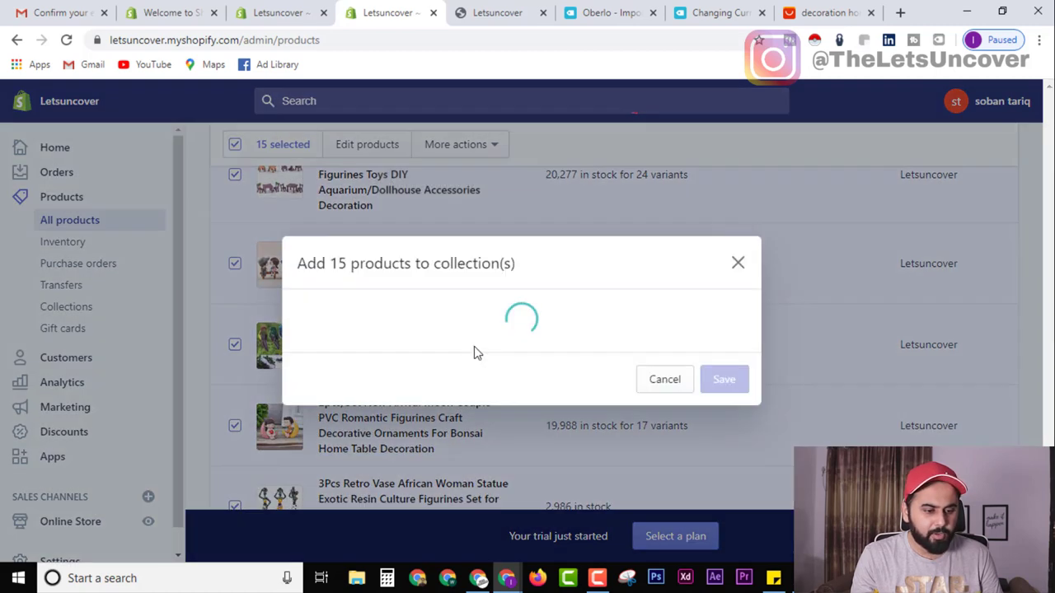
left_click(303, 341)
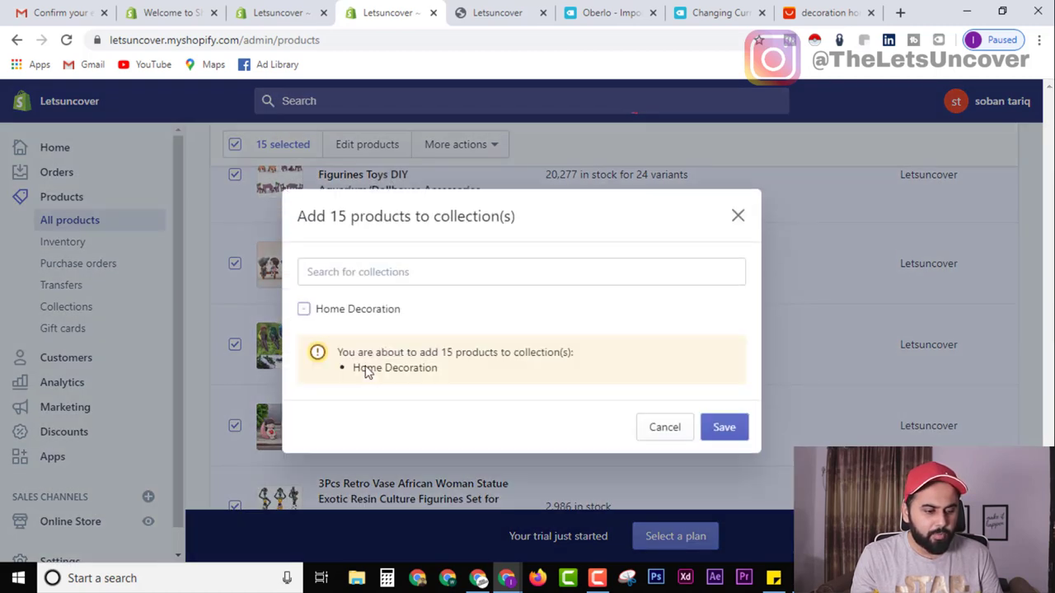
left_click(722, 429)
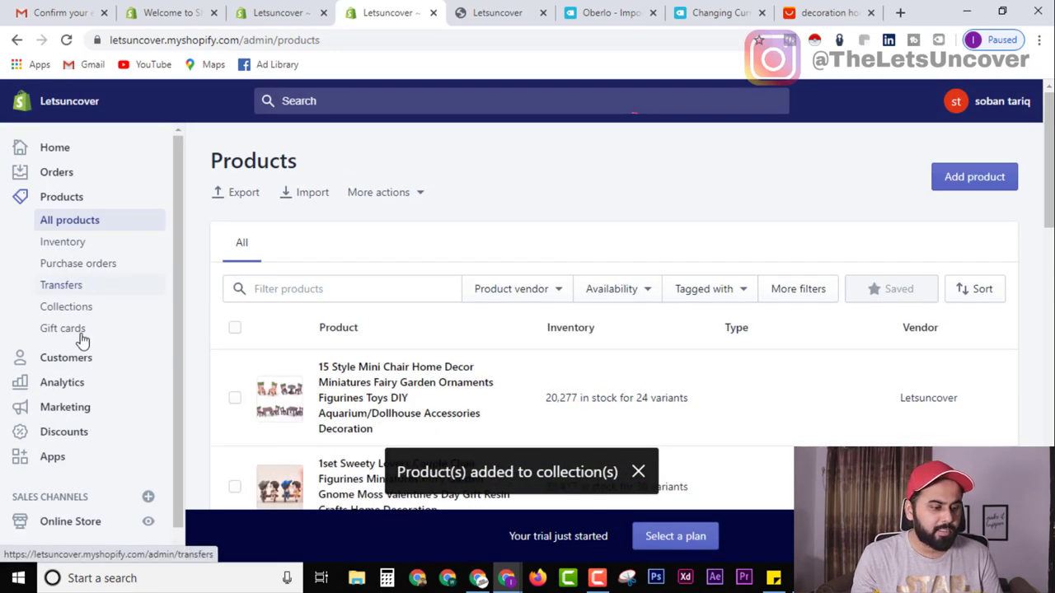
Launch the Debut theme customizer from Online Store > Themes and close the leftover storefront tab.
scroll(74, 493, "down", 1)
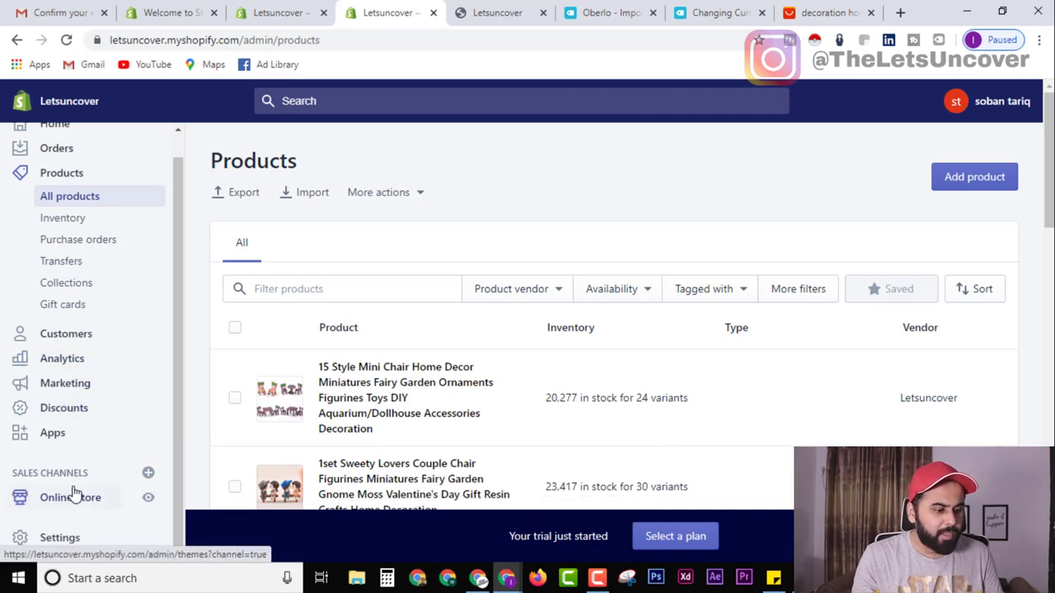
left_click(73, 506)
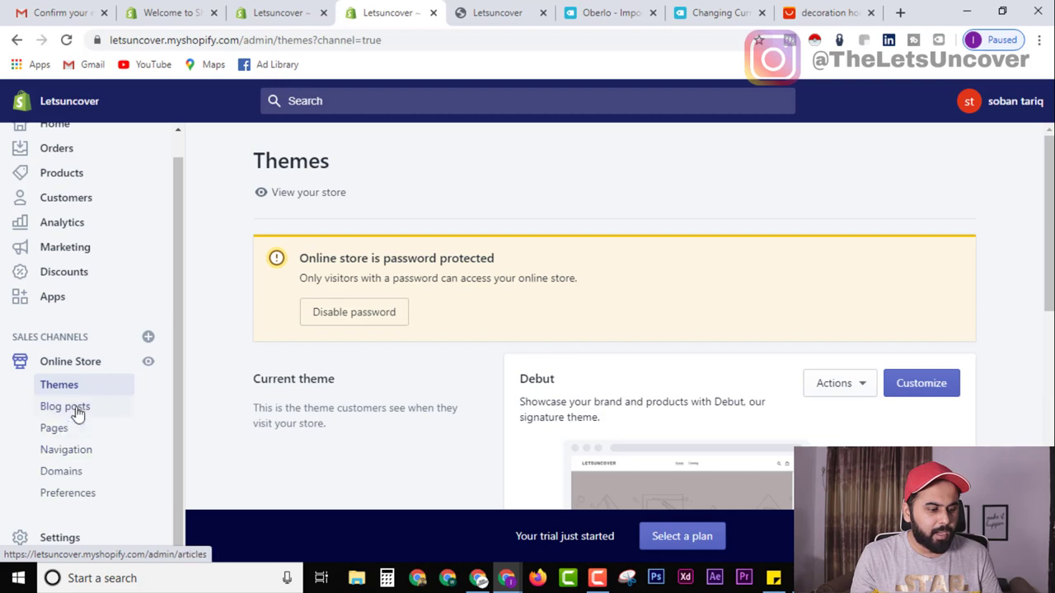
scroll(864, 388, "down", 2)
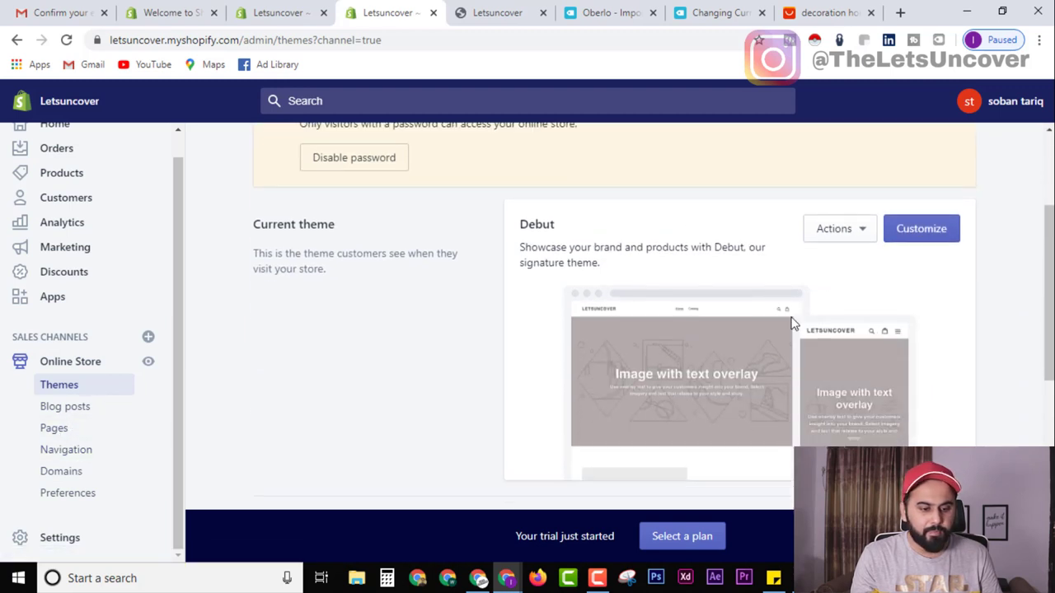
left_click(946, 233)
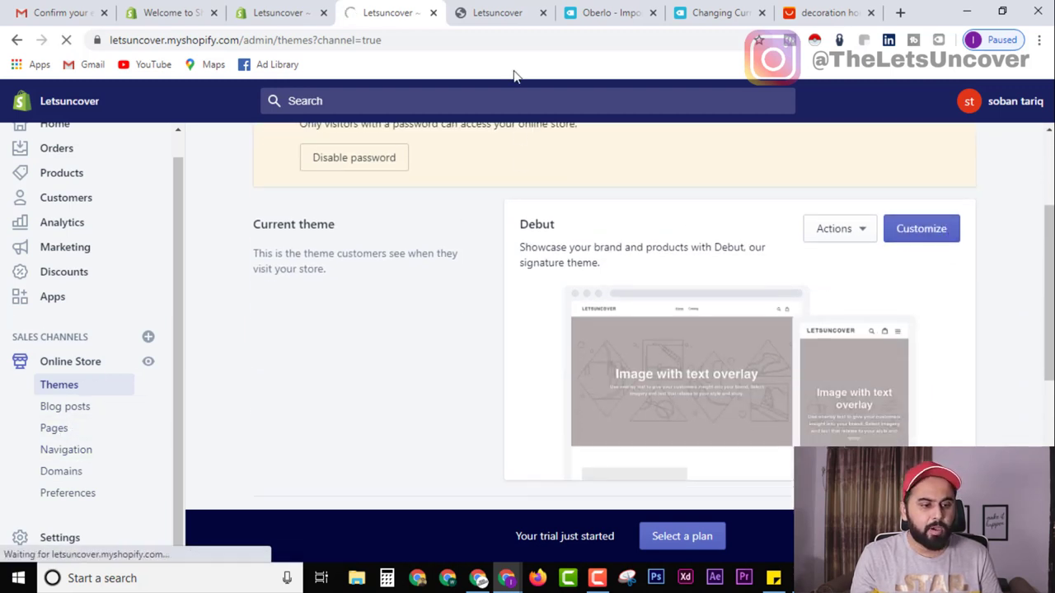
left_click(510, 11)
key("ctrl+w")
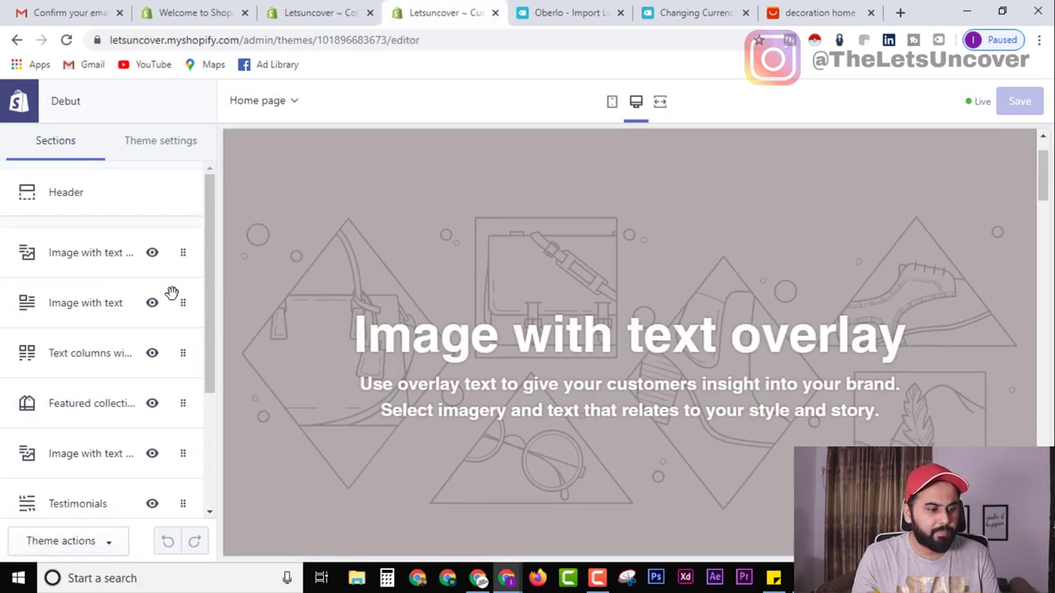
Set the Image with text overlay banner to the Shop Local shelves-and-plants free photo.
left_click(68, 255)
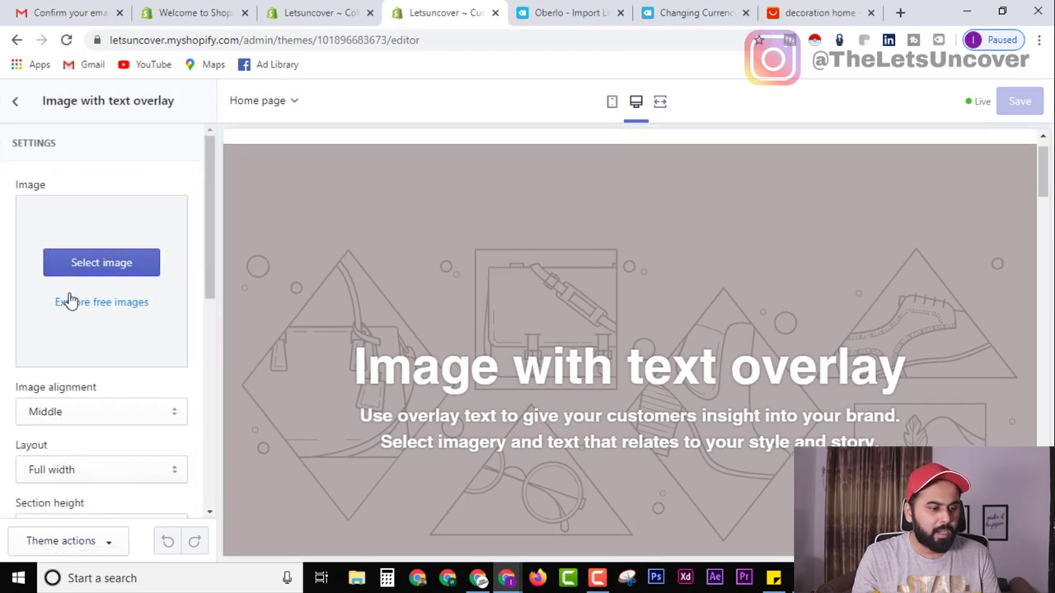
left_click(15, 104)
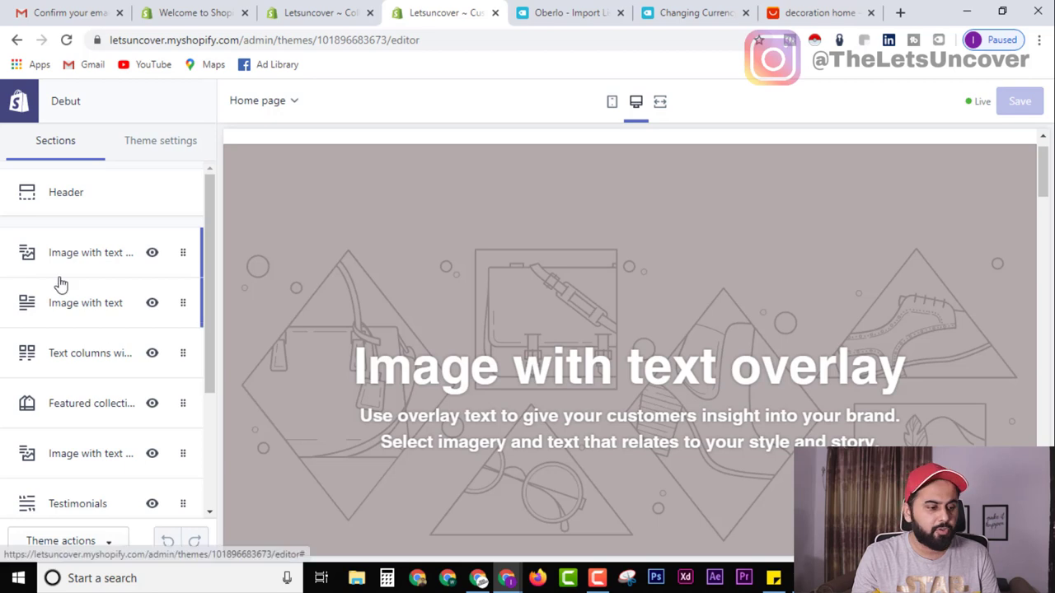
left_click(78, 262)
left_click(120, 280)
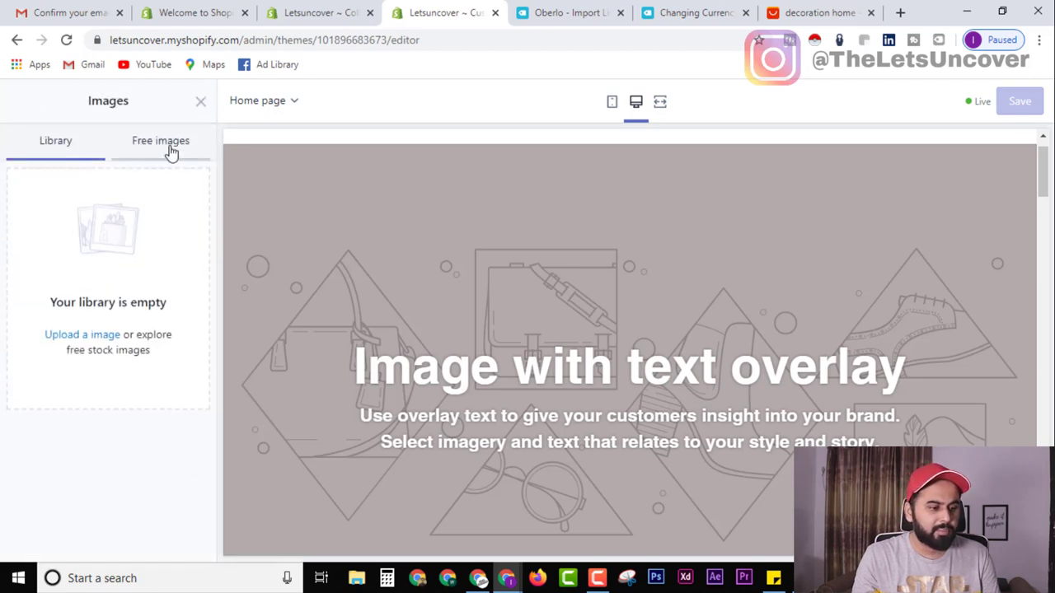
left_click(169, 152)
left_click(98, 189)
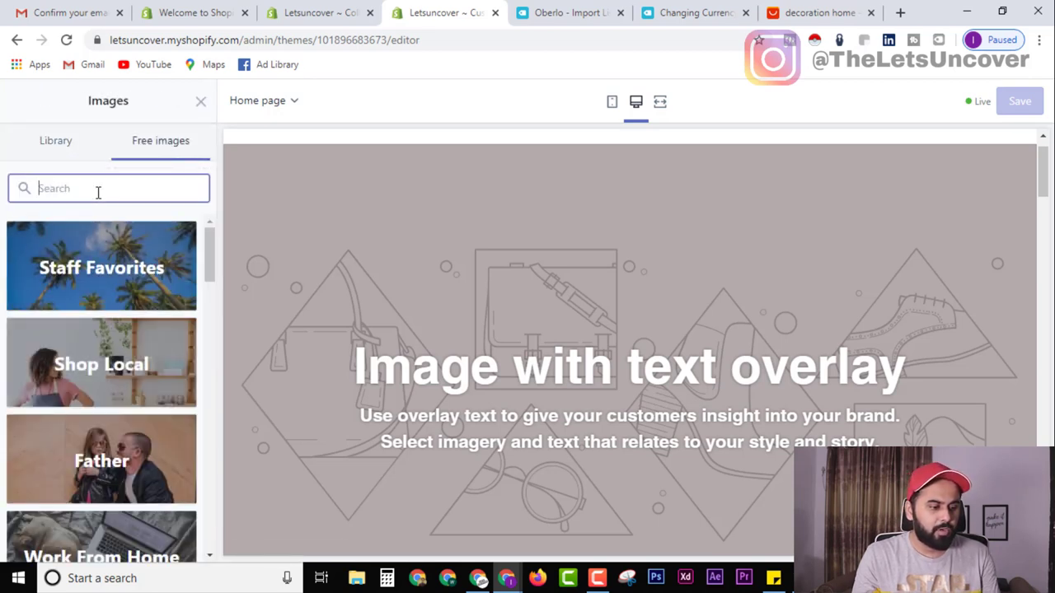
left_click(104, 360)
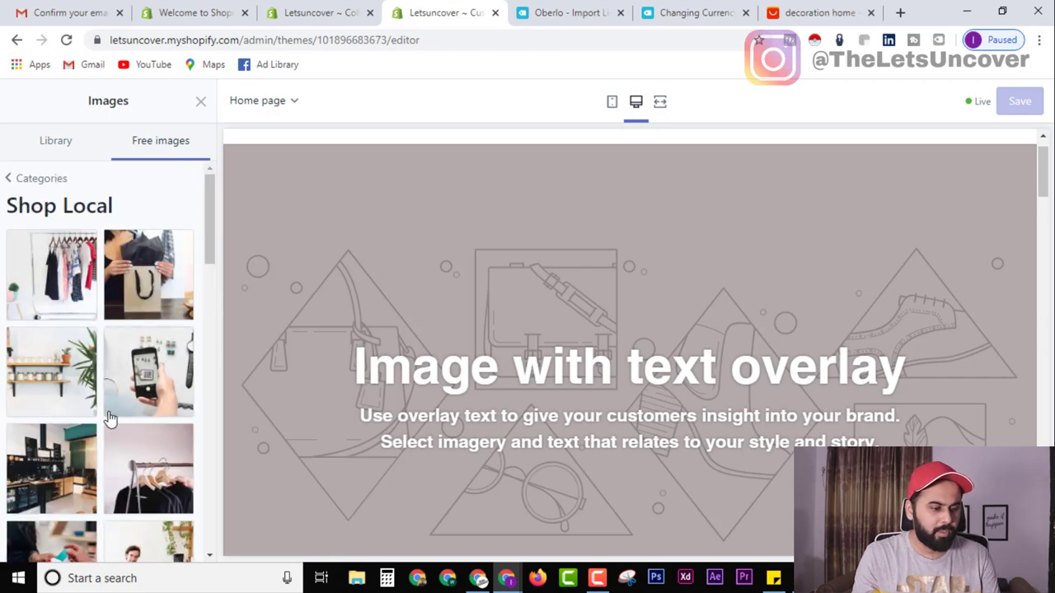
left_click(68, 385)
left_click(198, 544)
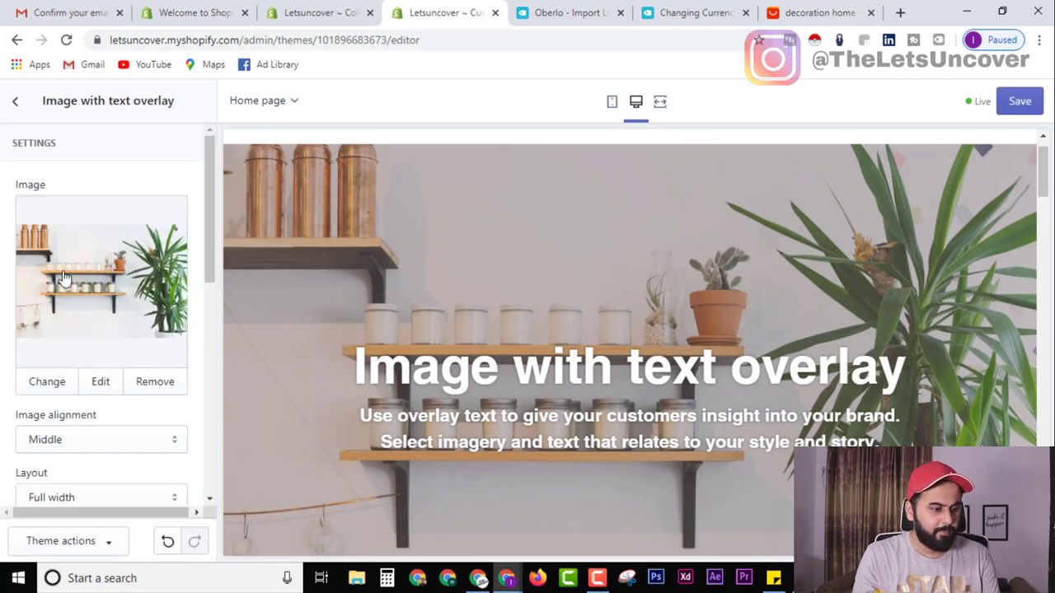
Replace the banner heading with 'Best Home'.
scroll(48, 339, "down", 3)
scroll(89, 371, "down", 3)
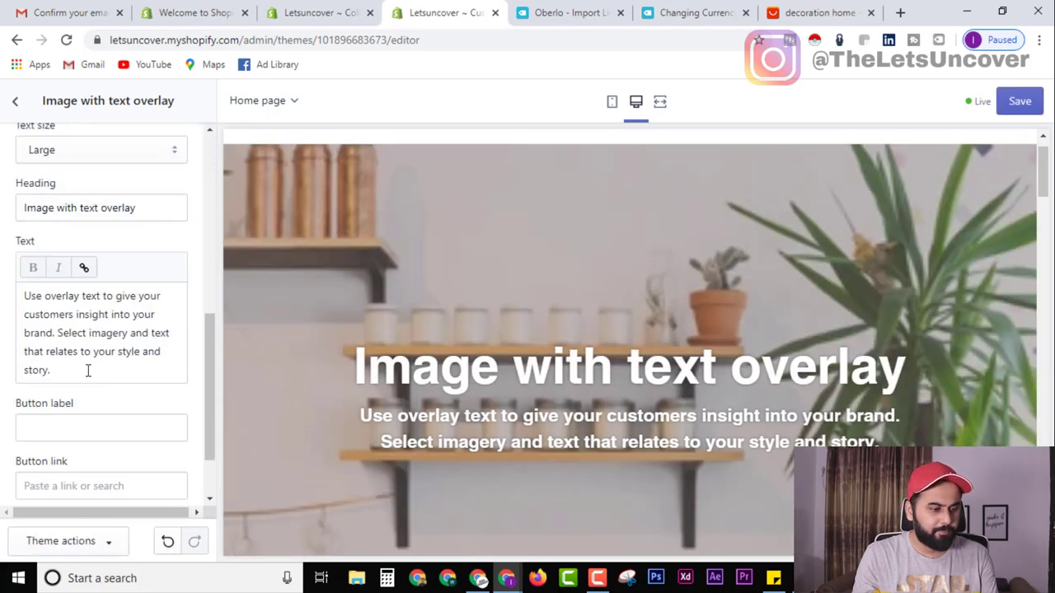
triple_click(137, 207)
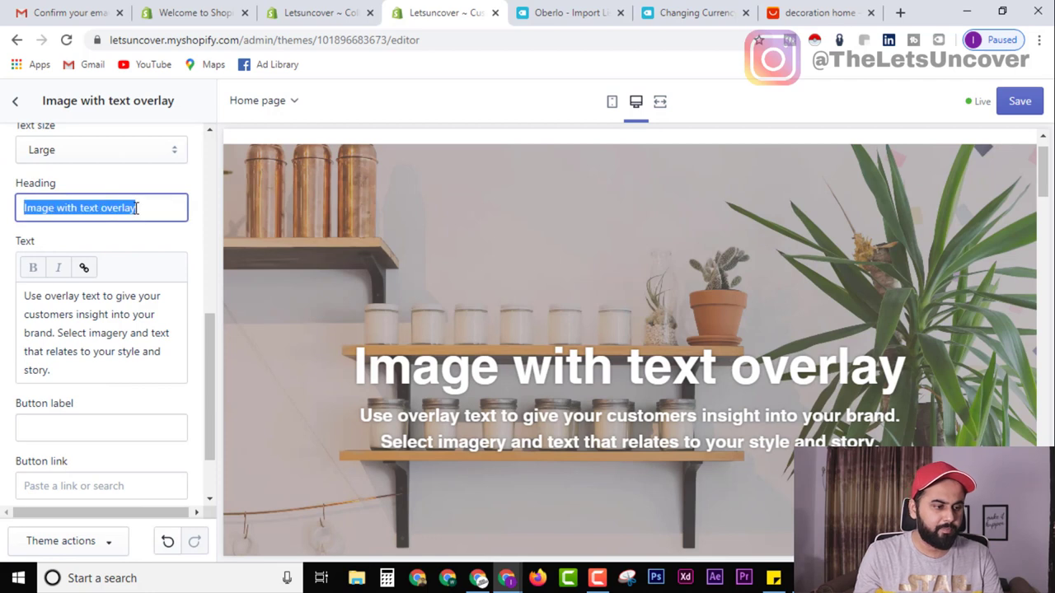
type("Best Home")
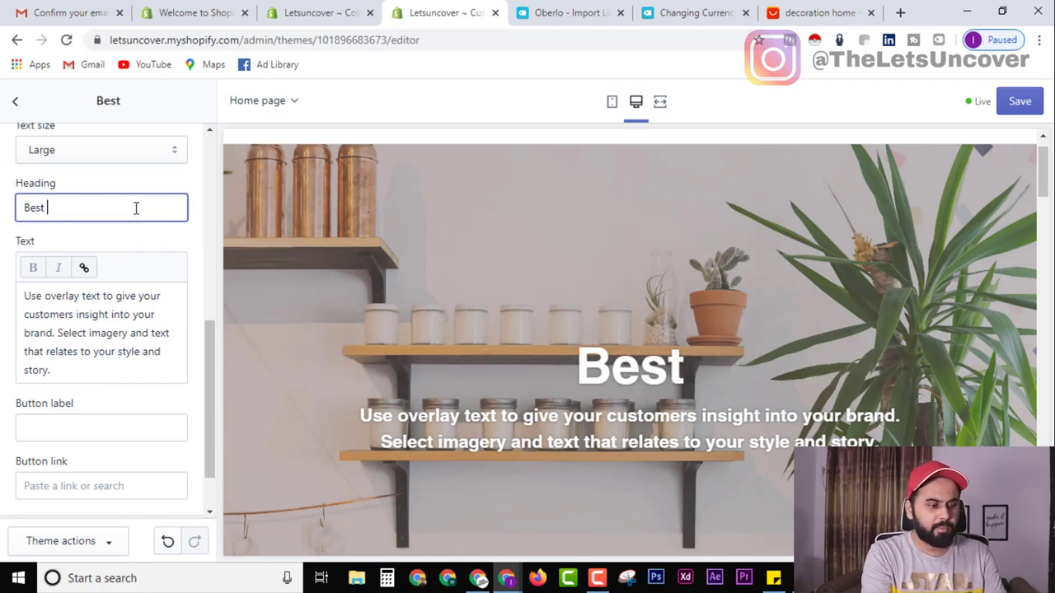